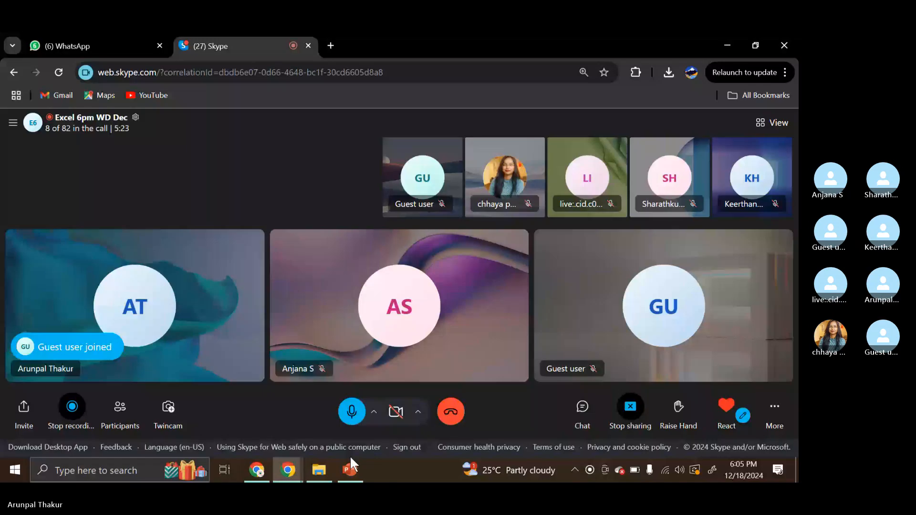
Close the PowerPoint slide show and open the first_week workbook from the Excel training folder inside 4-python.
{"action": "mouse_move", "coordinate": [348, 469]}
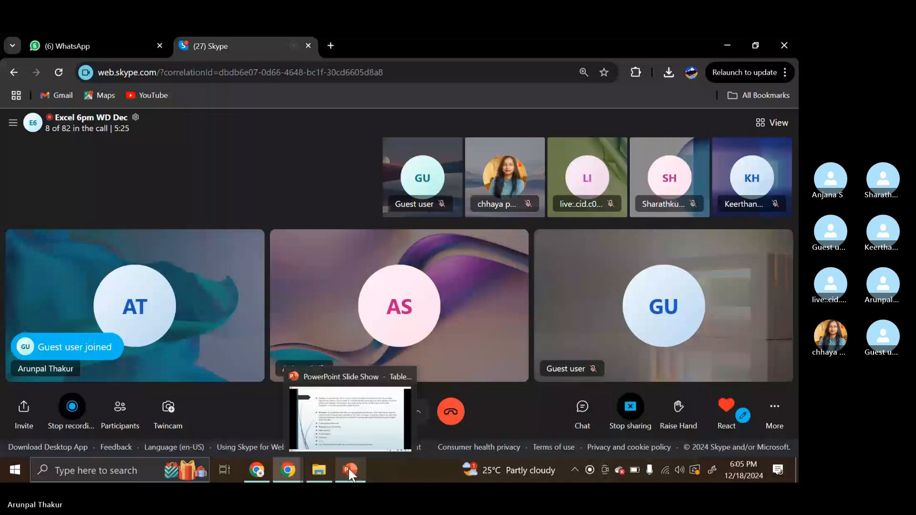
{"action": "left_click", "coordinate": [406, 377]}
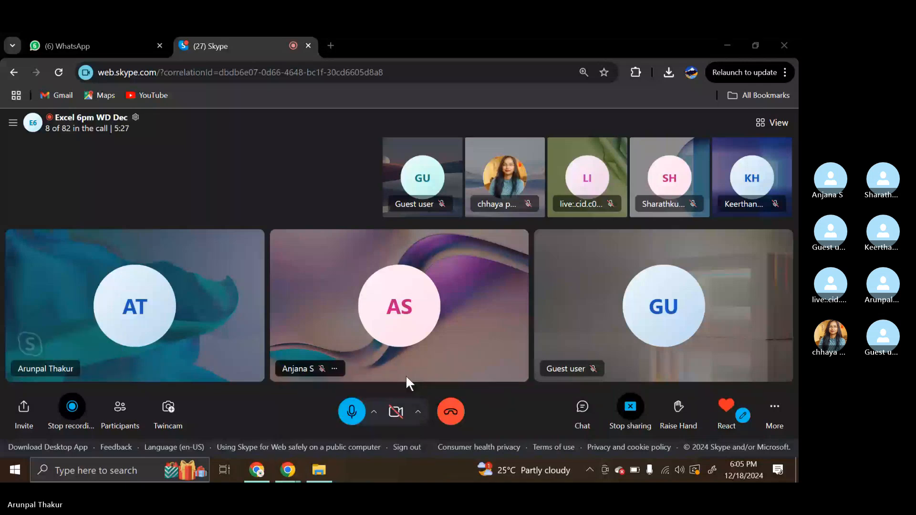
{"action": "left_click", "coordinate": [319, 469]}
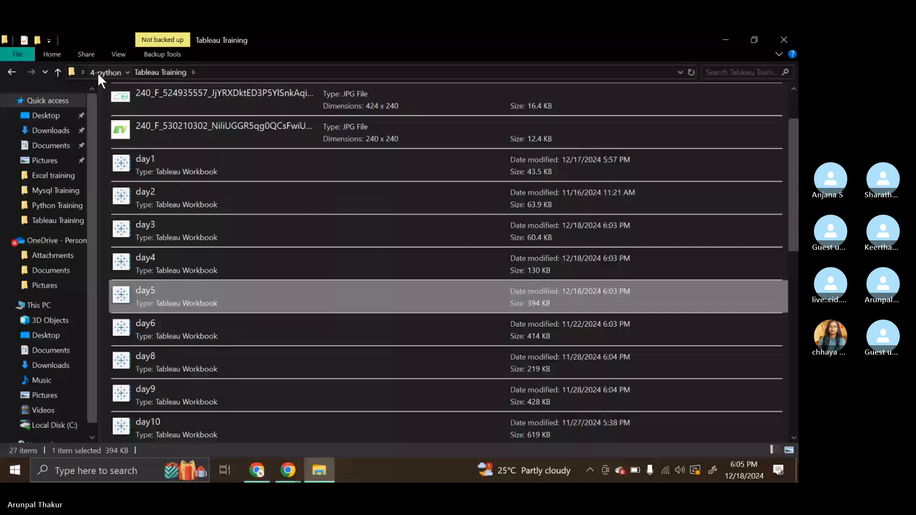
{"action": "left_click", "coordinate": [100, 72]}
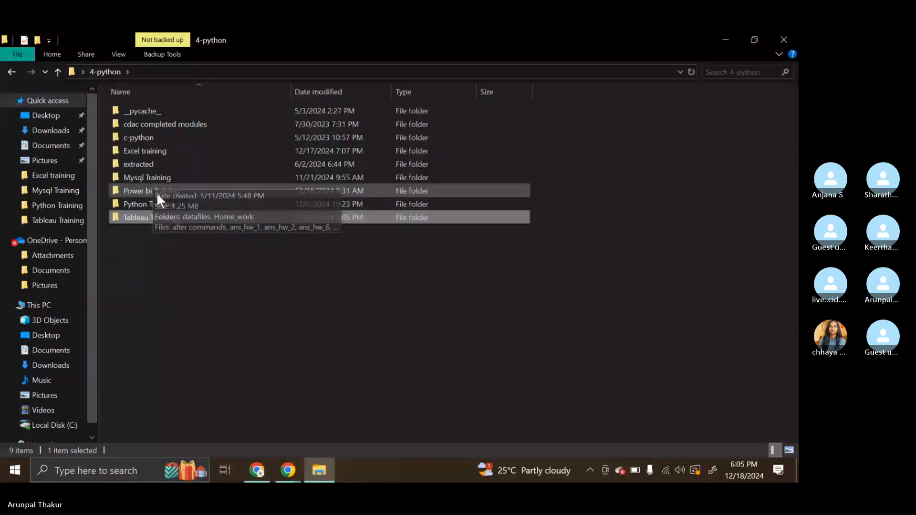
{"action": "left_click", "coordinate": [160, 159]}
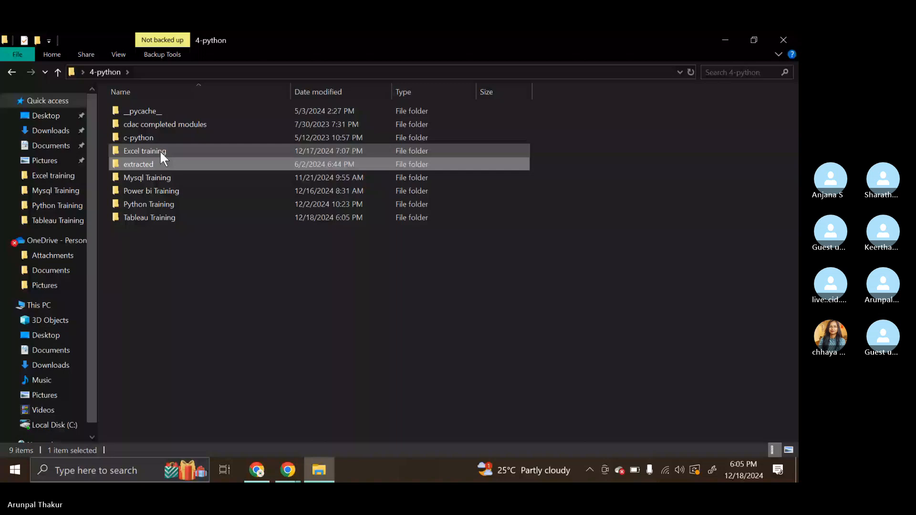
{"action": "double_click", "coordinate": [160, 152]}
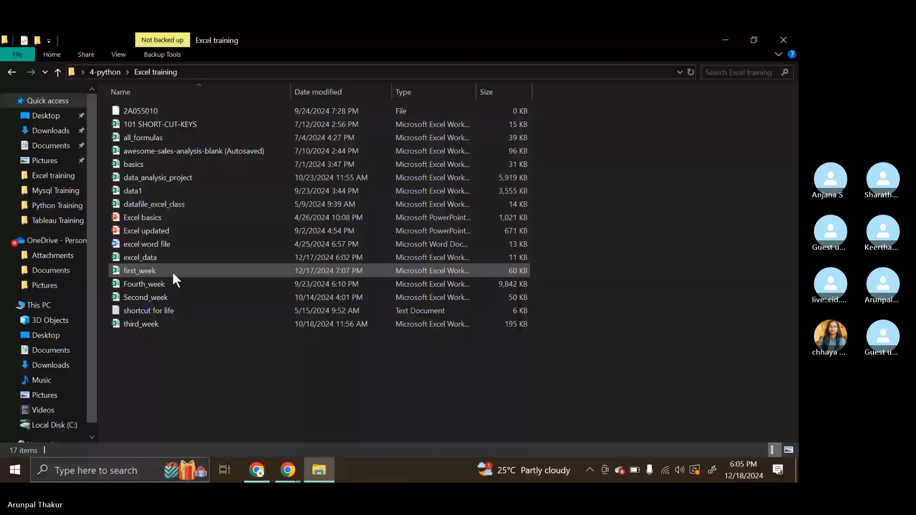
{"action": "double_click", "coordinate": [173, 272]}
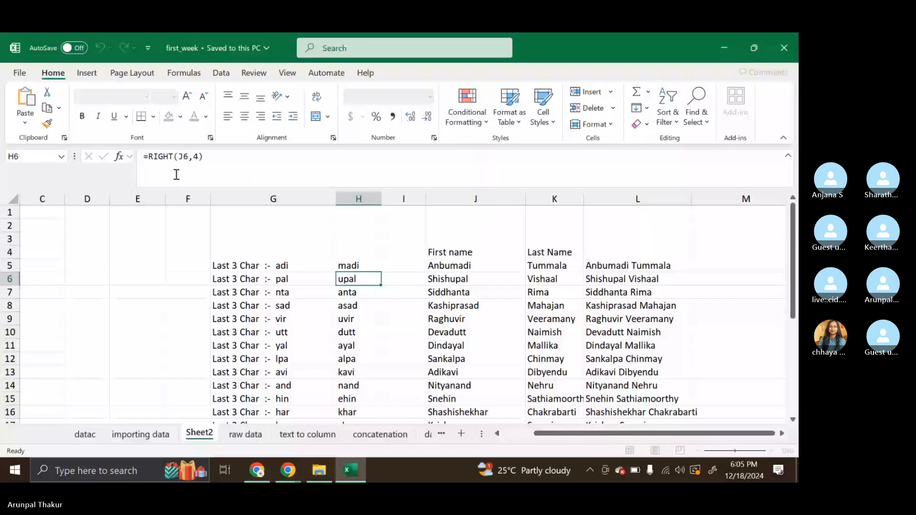
{"action": "left_click", "coordinate": [724, 47]}
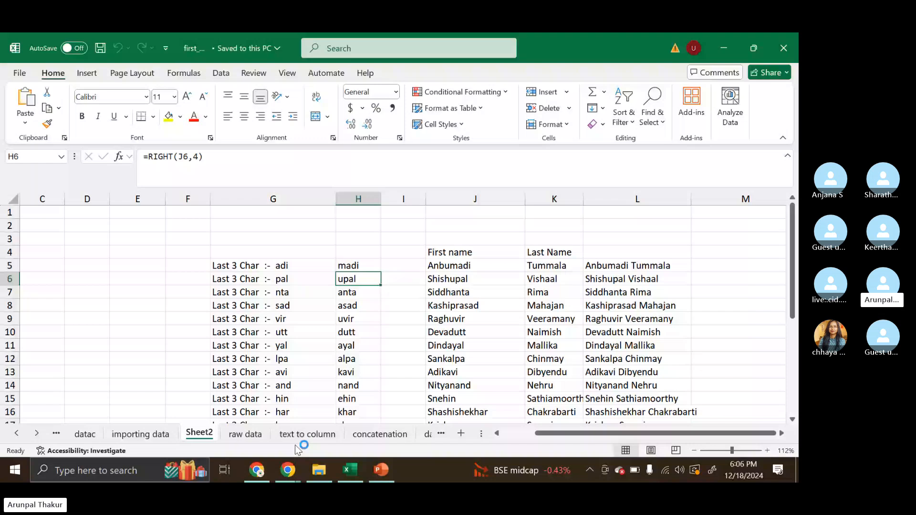
Look through the importing data and raw data sheets and open the text to column sheet.
{"action": "left_click", "coordinate": [140, 434]}
{"action": "scroll", "coordinate": [362, 344], "scroll_direction": "down", "scroll_amount": 2}
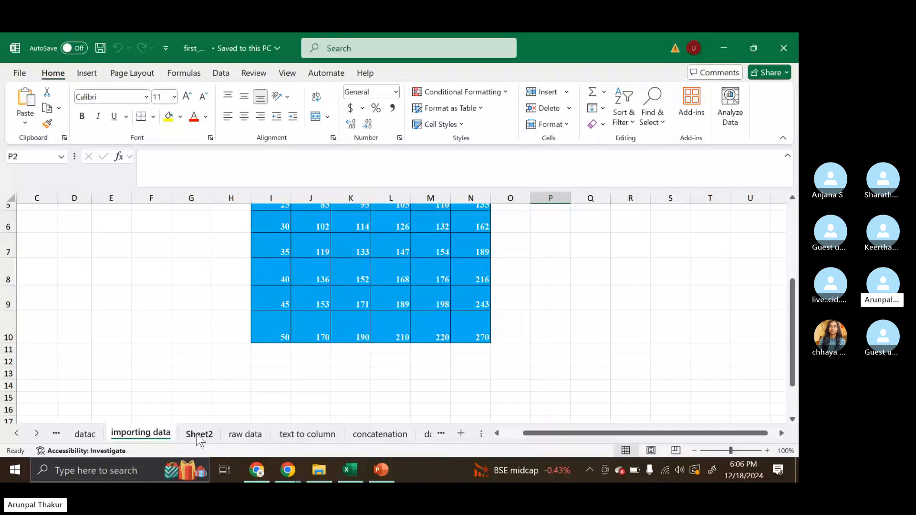
{"action": "left_click", "coordinate": [244, 434]}
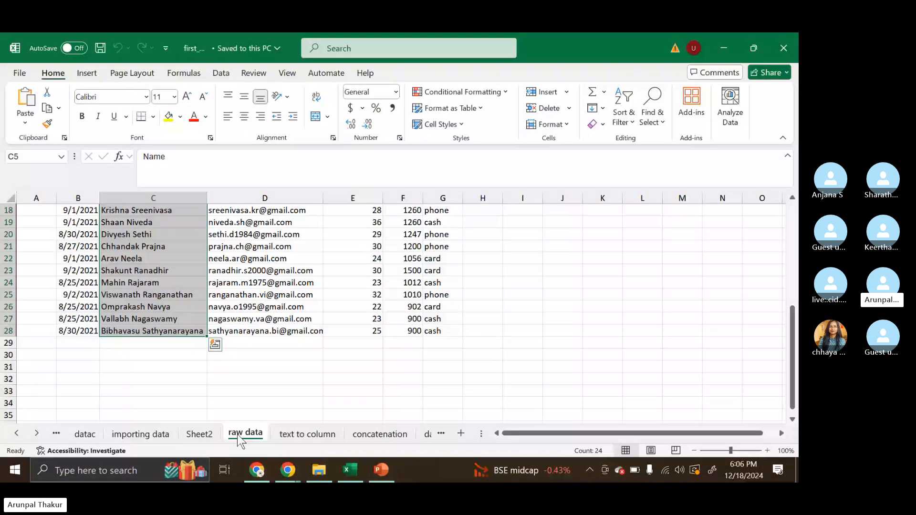
{"action": "left_click", "coordinate": [285, 434]}
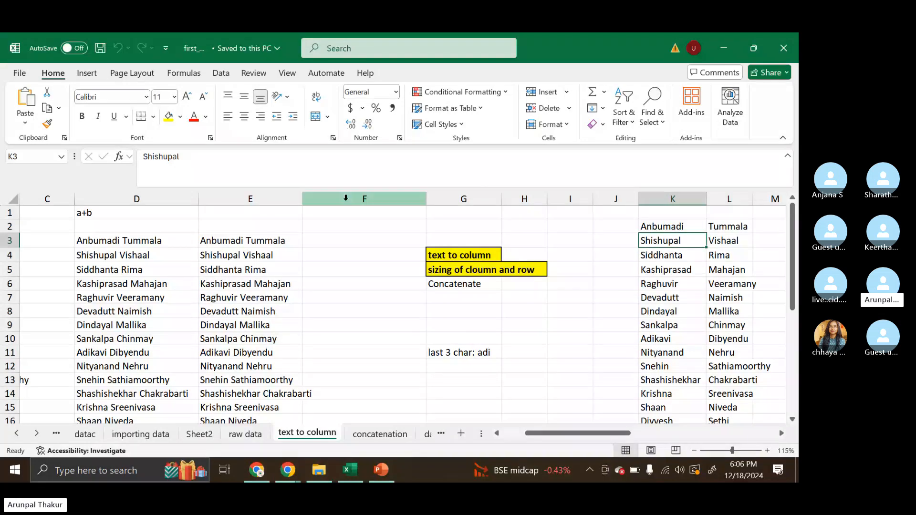
Examine the ampersand formula in cell E3 part by part, including the space between the two cell references.
{"action": "left_click", "coordinate": [222, 239]}
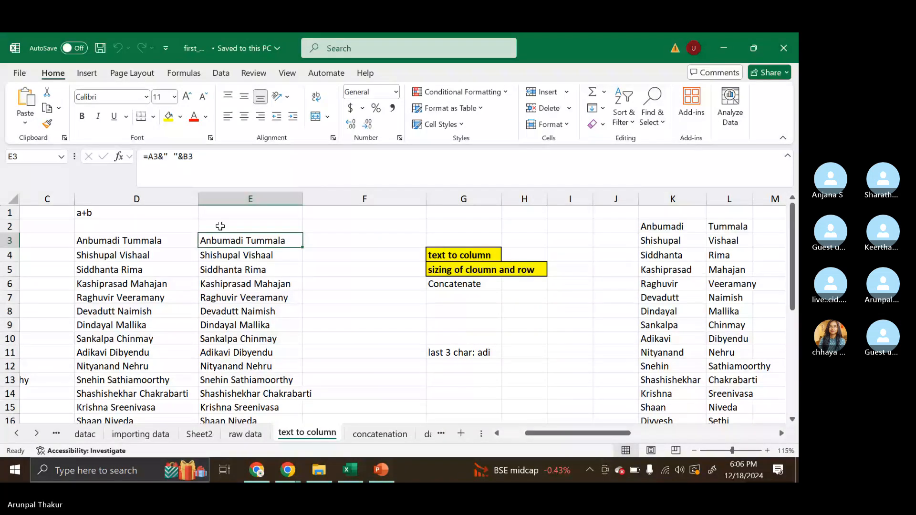
{"action": "left_click_drag", "start_coordinate": [144, 157], "coordinate": [200, 152]}
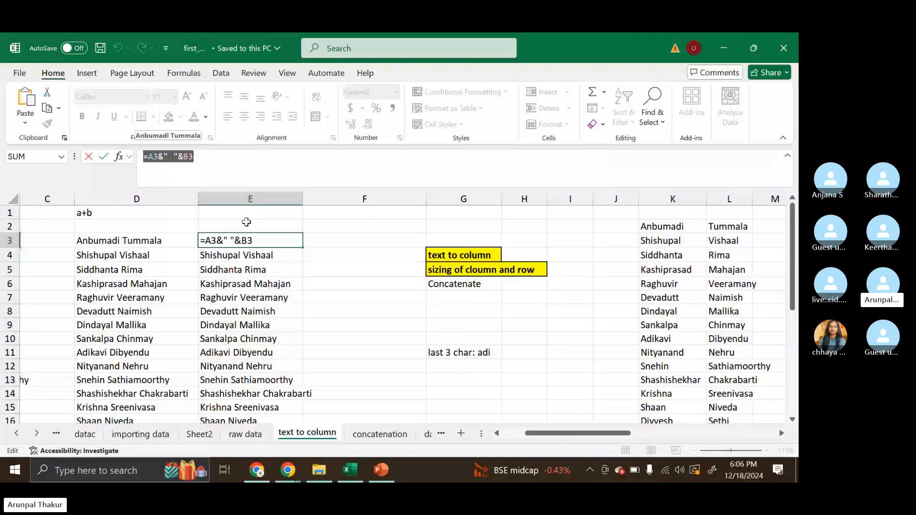
{"action": "left_click_drag", "start_coordinate": [164, 156], "coordinate": [185, 155]}
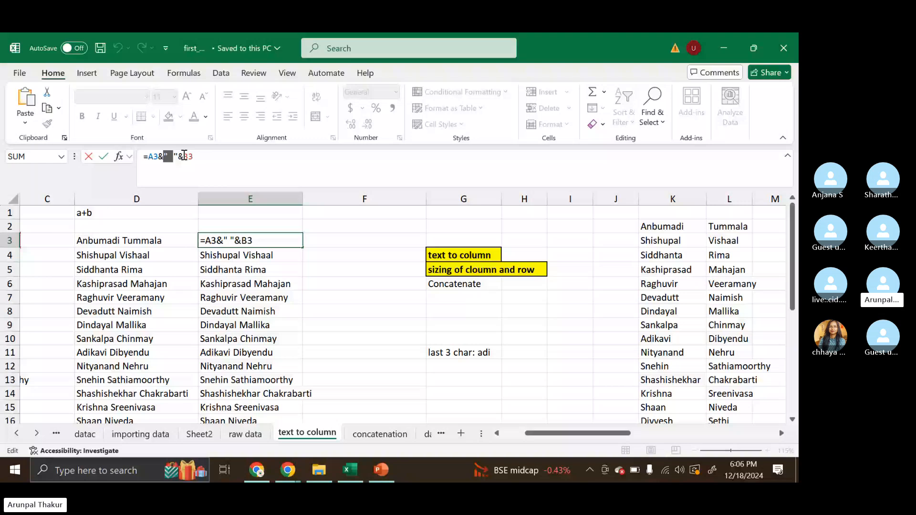
{"action": "left_click_drag", "start_coordinate": [184, 155], "coordinate": [243, 153]}
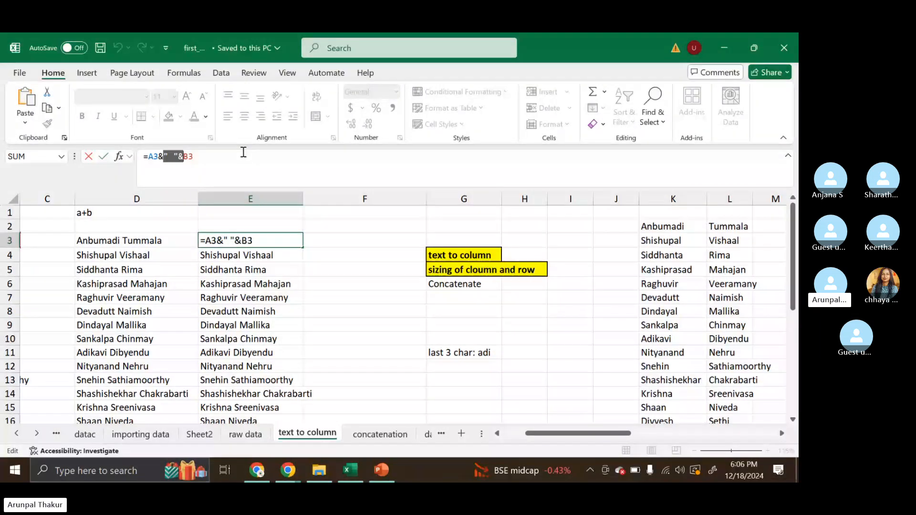
{"action": "left_click", "coordinate": [171, 237]}
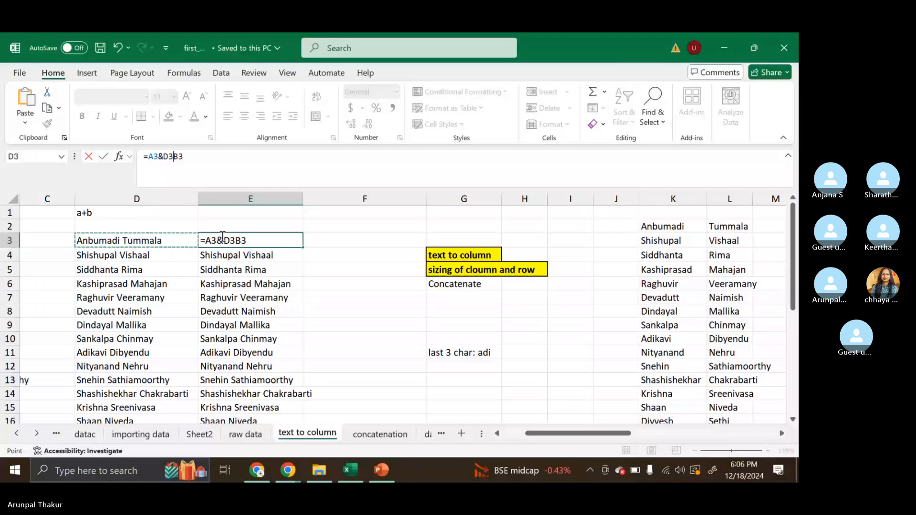
{"action": "key", "text": "ctrl+z"}
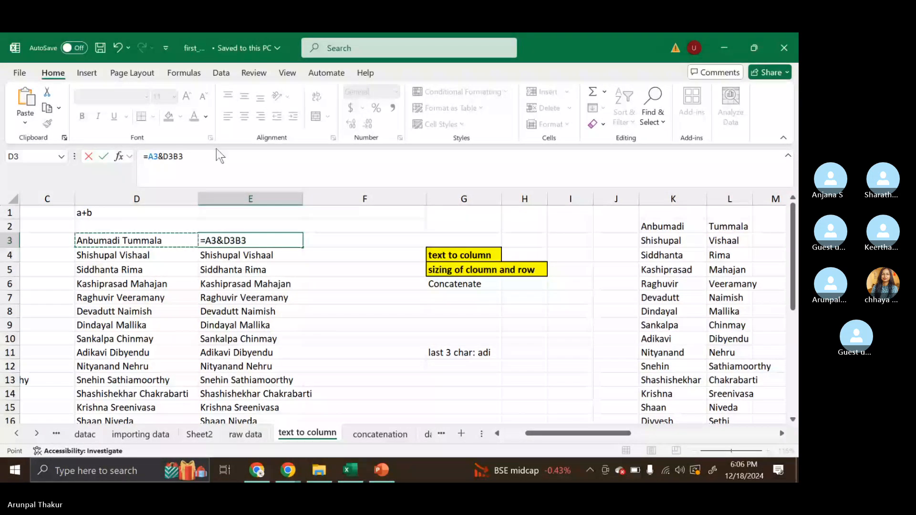
{"action": "key", "text": "Return"}
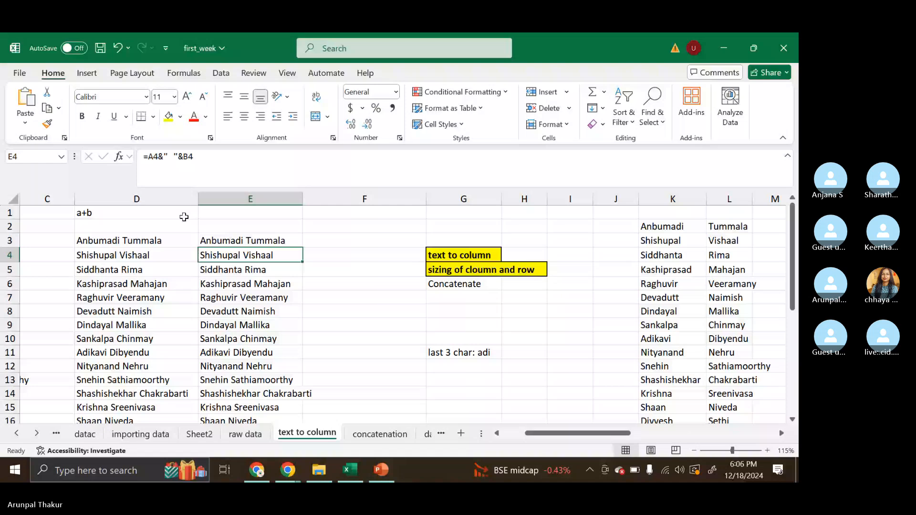
Examine each argument of the CONCATENATE formula in cell D3 and view the split names in columns K to N.
{"action": "double_click", "coordinate": [181, 241]}
{"action": "left_click_drag", "start_coordinate": [148, 157], "coordinate": [281, 156]}
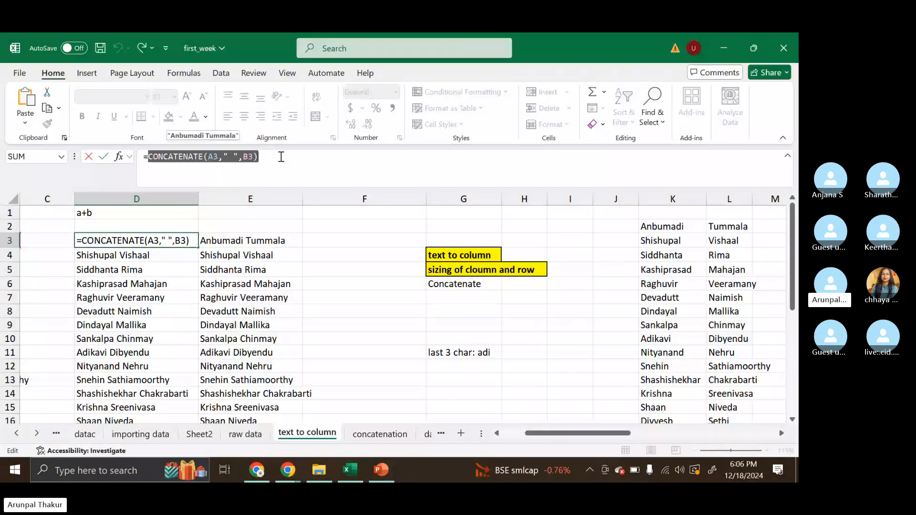
{"action": "double_click", "coordinate": [213, 156]}
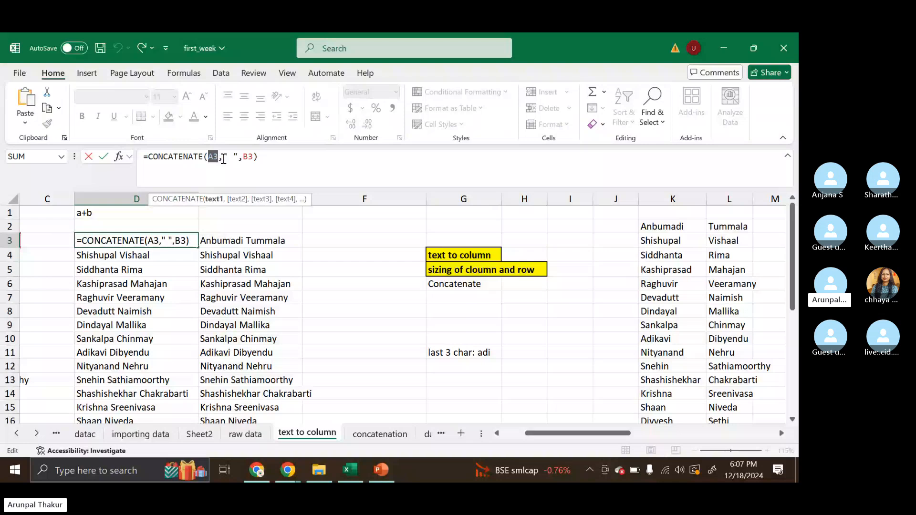
{"action": "left_click", "coordinate": [228, 158]}
{"action": "left_click_drag", "start_coordinate": [240, 157], "coordinate": [262, 158]}
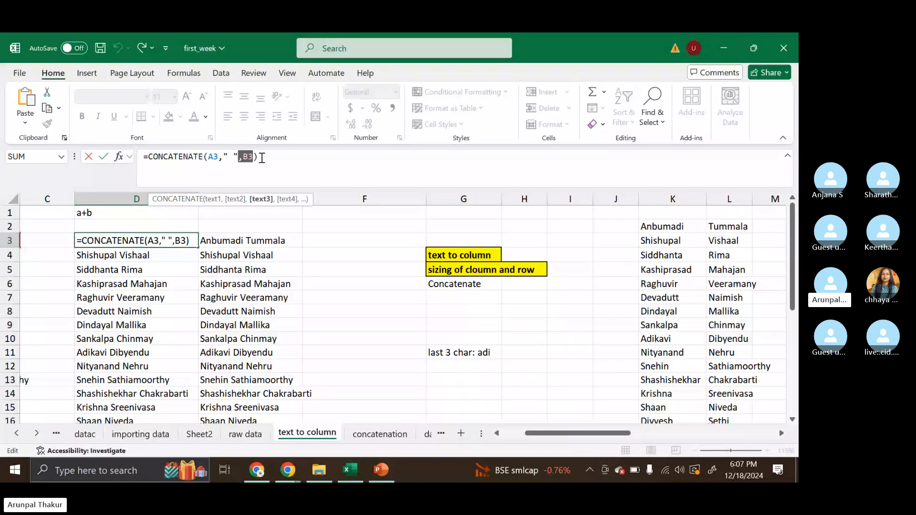
{"action": "left_click", "coordinate": [262, 158]}
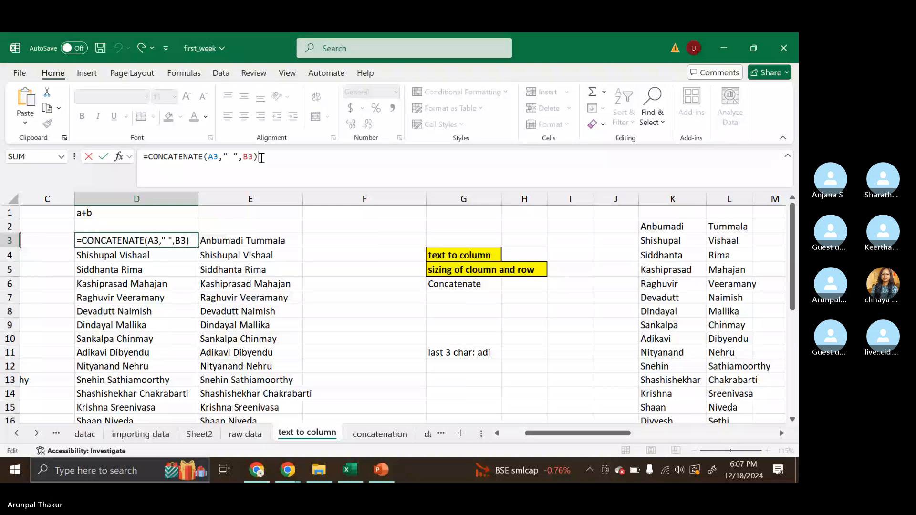
{"action": "left_click_drag", "start_coordinate": [539, 433], "coordinate": [614, 425]}
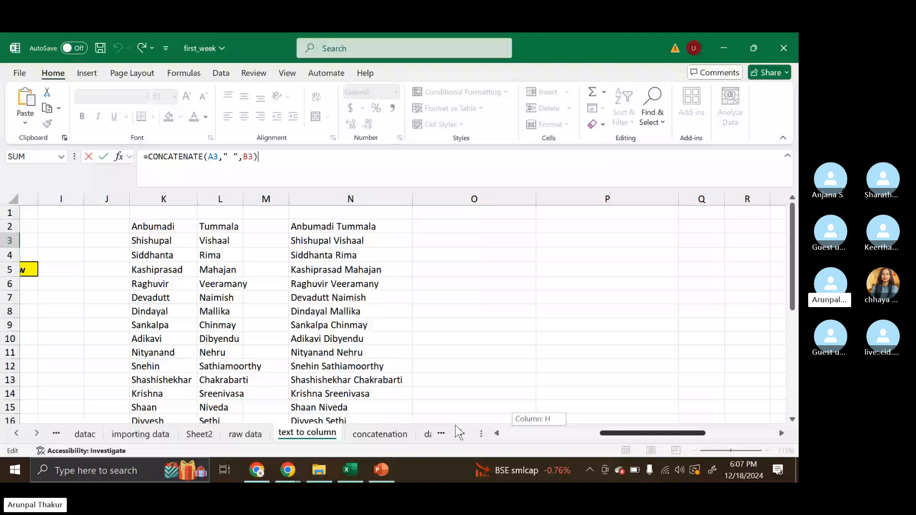
Examine the formula in cell G5 of Sheet2, its label text and the RIGHT function nested in CONCATENATE.
{"action": "left_click", "coordinate": [199, 433]}
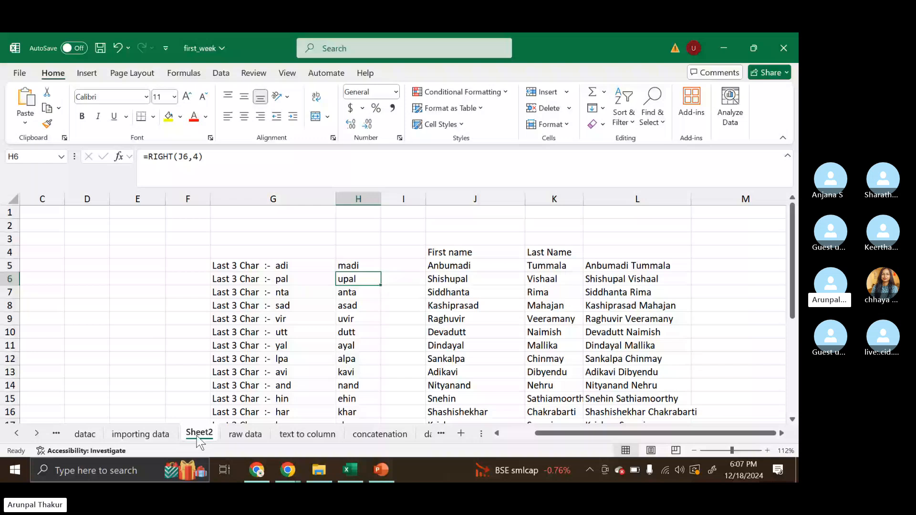
{"action": "left_click", "coordinate": [273, 266]}
{"action": "left_click", "coordinate": [163, 169]}
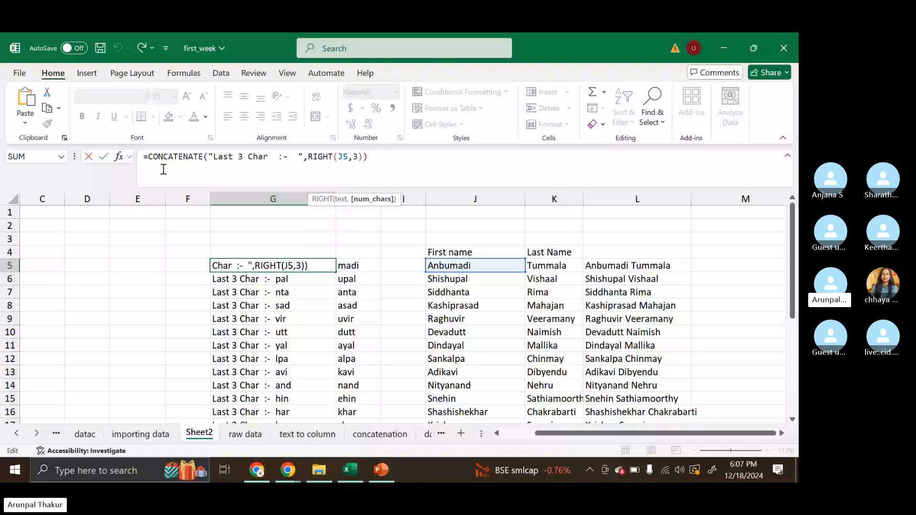
{"action": "left_click_drag", "start_coordinate": [308, 156], "coordinate": [361, 158]}
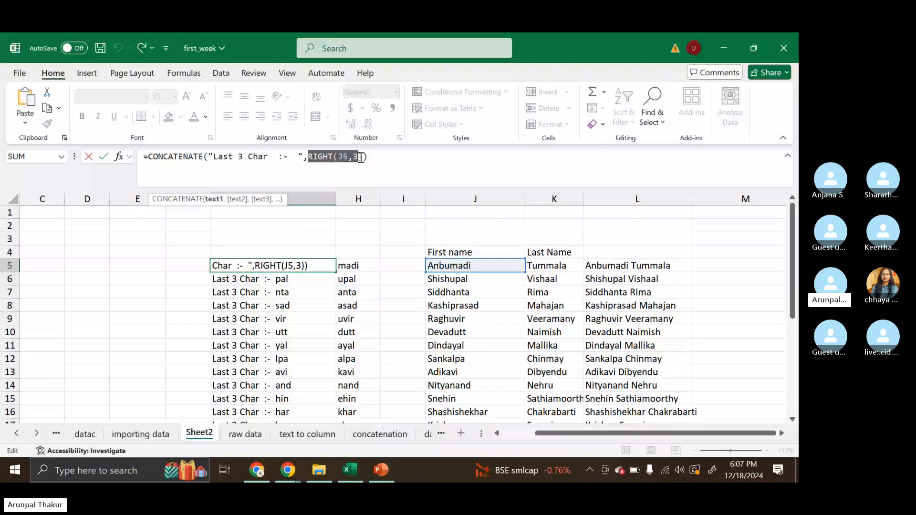
{"action": "left_click_drag", "start_coordinate": [361, 158], "coordinate": [362, 158]}
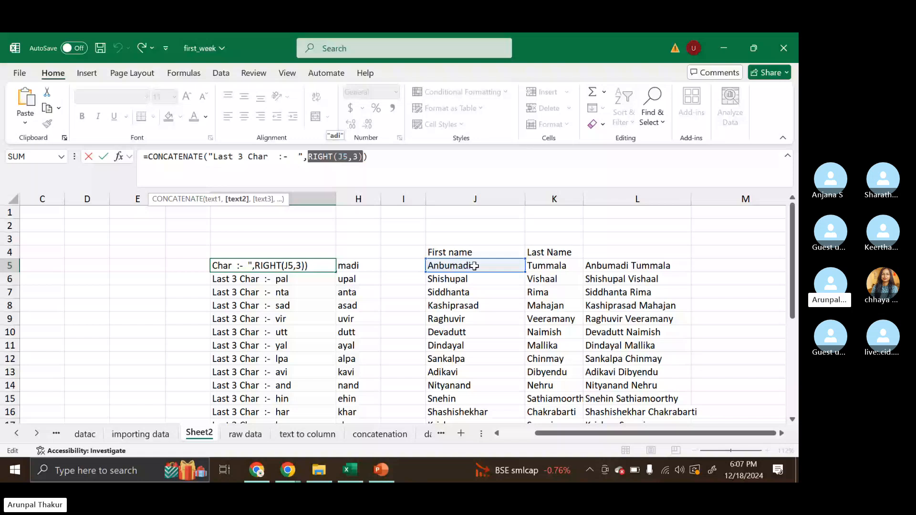
{"action": "left_click_drag", "start_coordinate": [303, 157], "coordinate": [214, 157]}
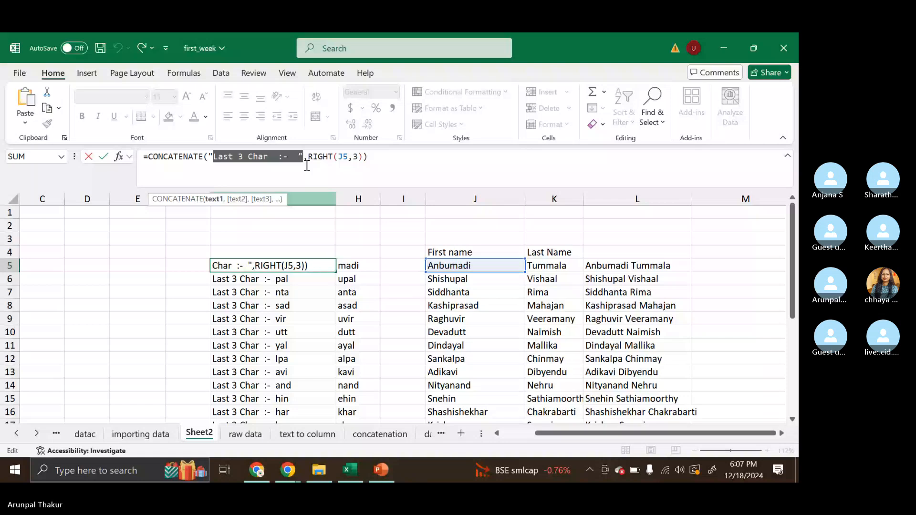
{"action": "left_click_drag", "start_coordinate": [307, 166], "coordinate": [364, 165]}
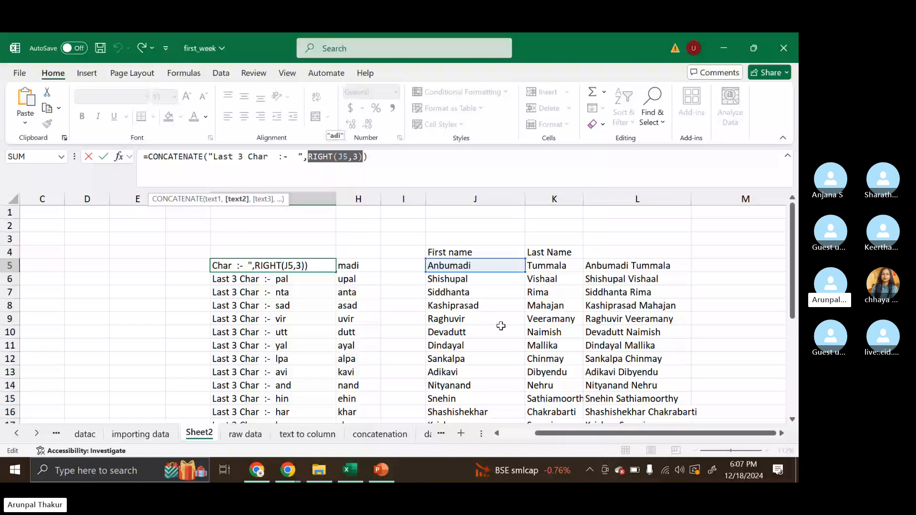
{"action": "left_click", "coordinate": [381, 157]}
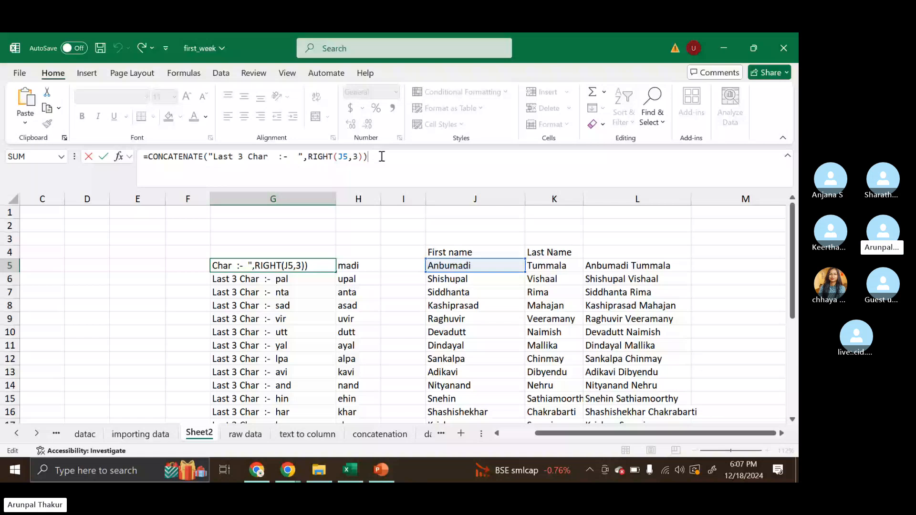
Open the date and time sheet and collapse the expanded formula bar to show more rows.
{"action": "left_click", "coordinate": [424, 434]}
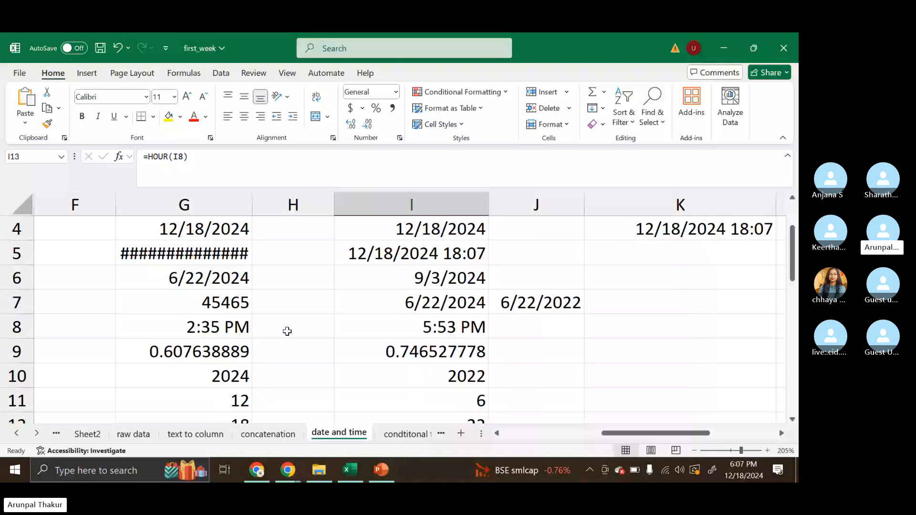
{"action": "scroll", "coordinate": [288, 331], "scroll_direction": "up", "scroll_amount": 1}
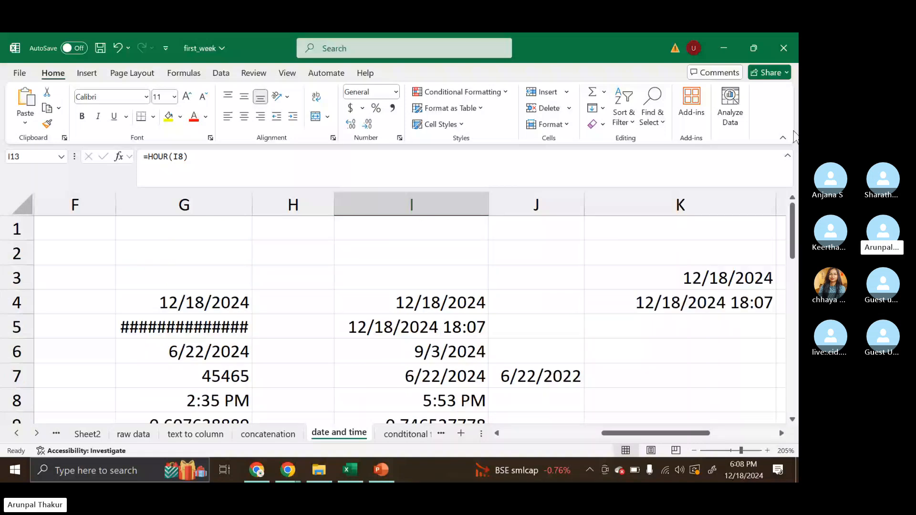
{"action": "left_click", "coordinate": [787, 155]}
{"action": "scroll", "coordinate": [489, 296], "scroll_direction": "down", "scroll_amount": 1}
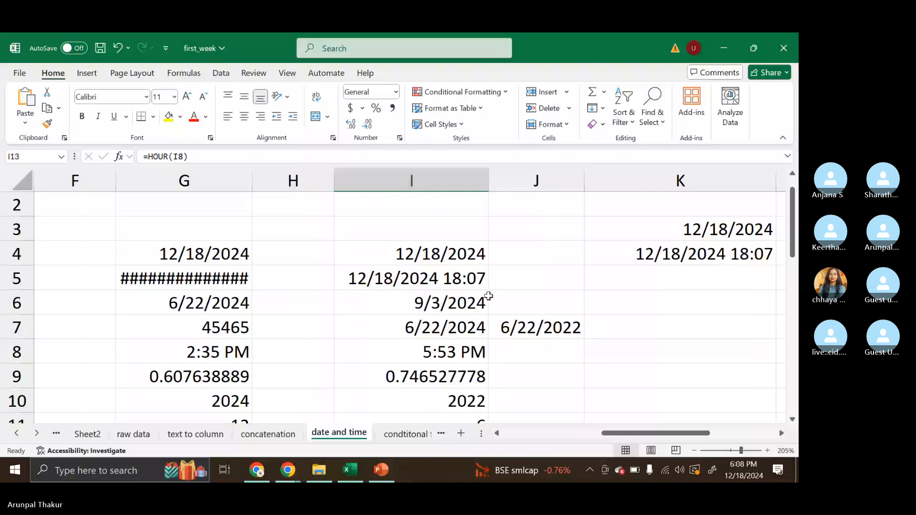
{"action": "key", "text": "ctrl+minus"}
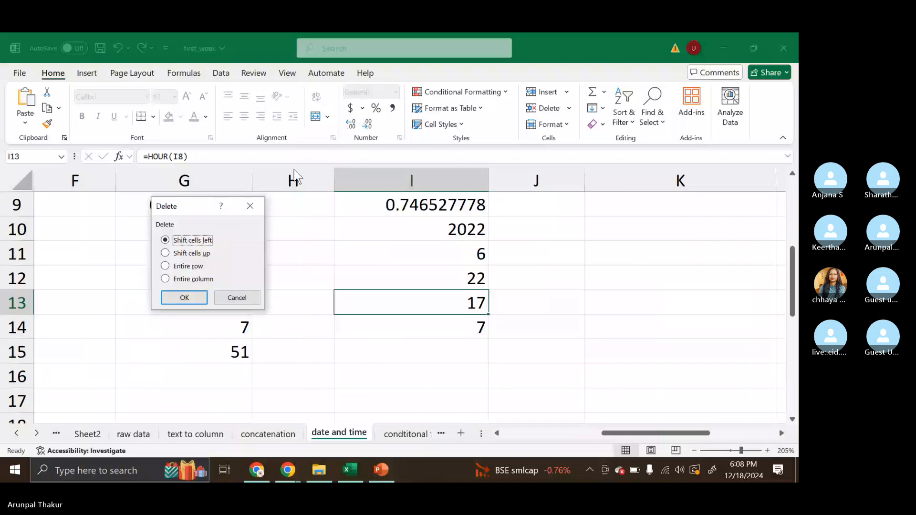
{"action": "key", "text": "Escape"}
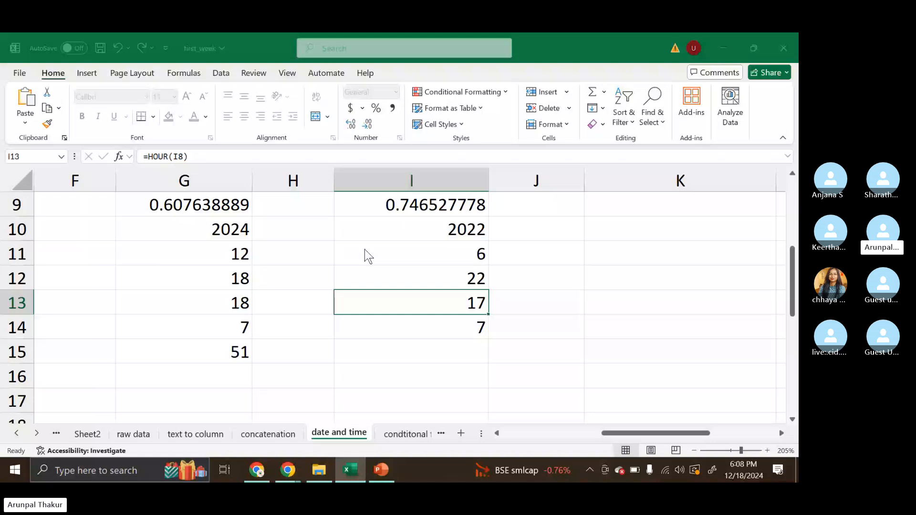
Dismiss the cell deletion prompt without deleting anything and set the date and time sheet's zoom to 100%.
{"action": "key", "text": "ctrl+minus"}
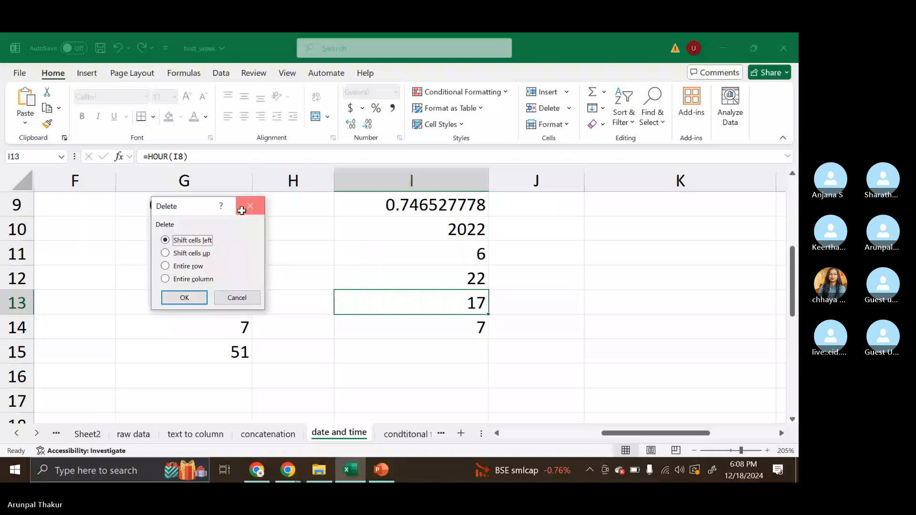
{"action": "left_click", "coordinate": [241, 210]}
{"action": "left_click_drag", "start_coordinate": [741, 450], "coordinate": [738, 452]}
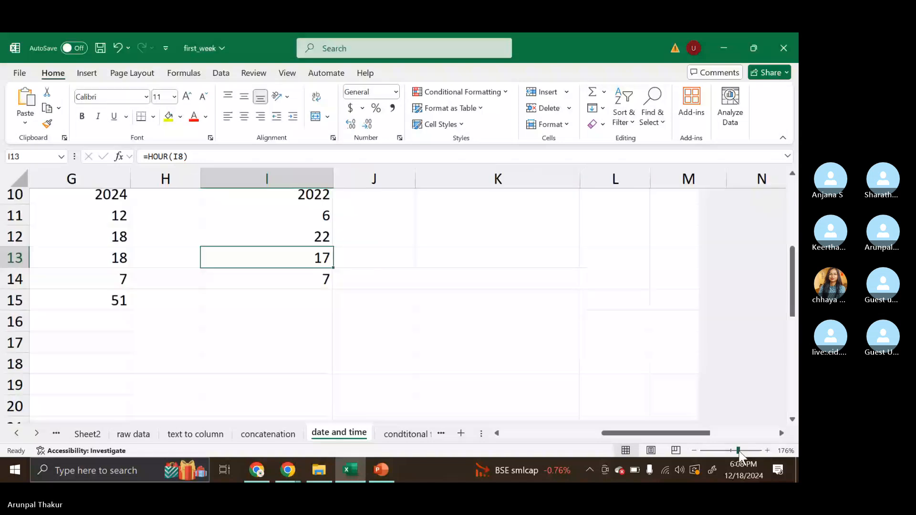
{"action": "left_click_drag", "start_coordinate": [739, 452], "coordinate": [732, 451]}
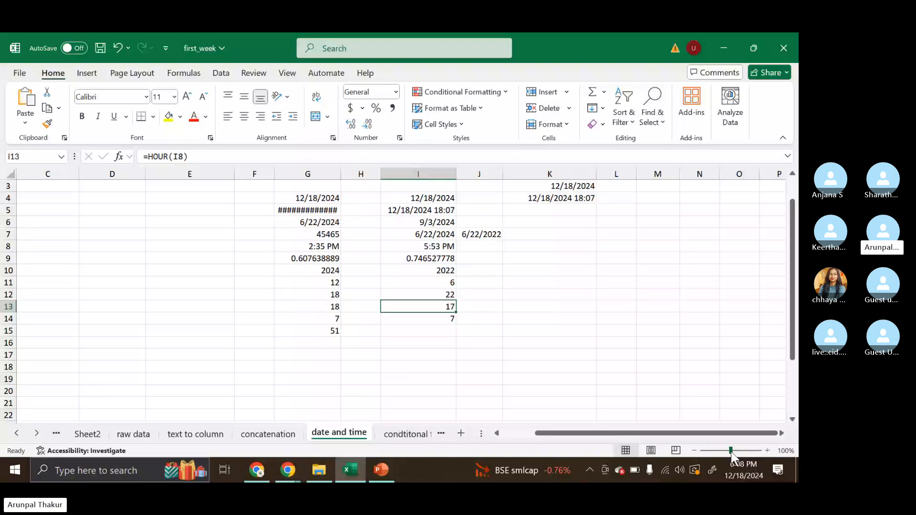
Switch to the PowerPoint presentation and look through the formula, Text to Columns, Concatenation and RIGHT slides up to Time and Date.
{"action": "left_click", "coordinate": [387, 476]}
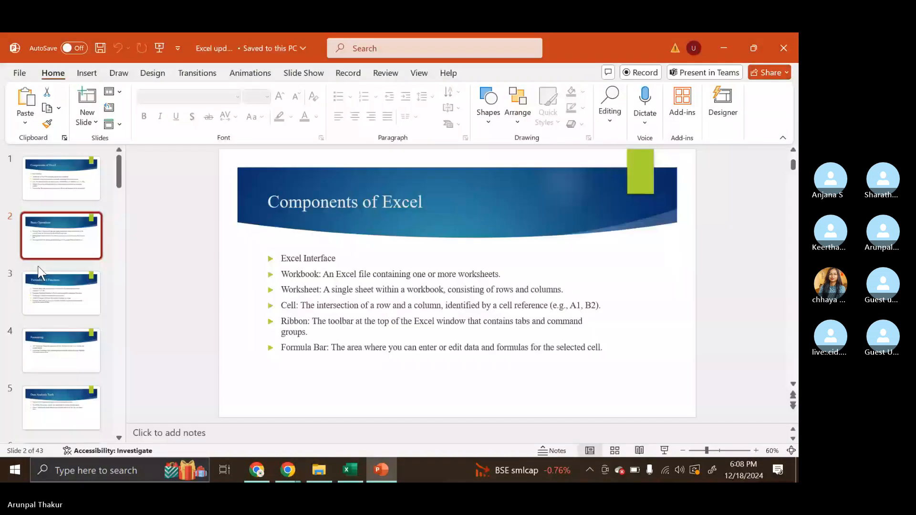
{"action": "scroll", "coordinate": [39, 272], "scroll_direction": "down", "scroll_amount": 3}
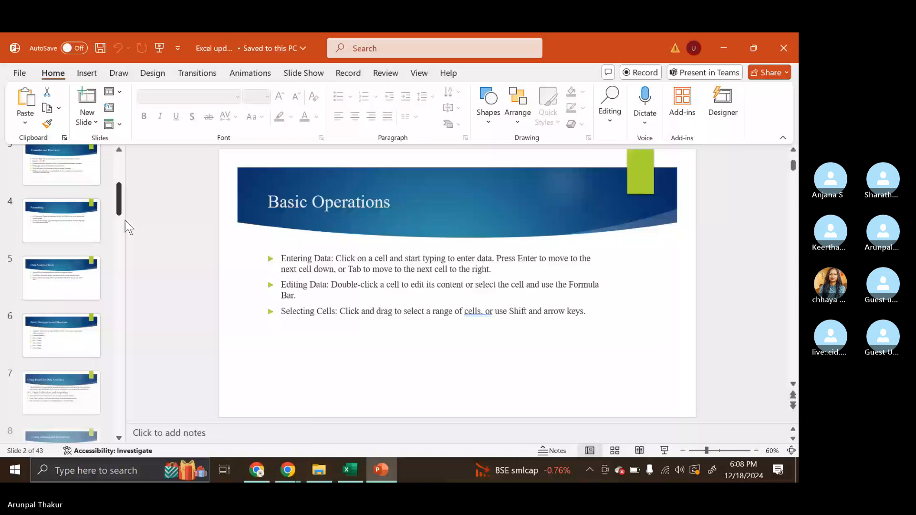
{"action": "scroll", "coordinate": [63, 200], "scroll_direction": "down", "scroll_amount": 12}
{"action": "left_click", "coordinate": [63, 200]}
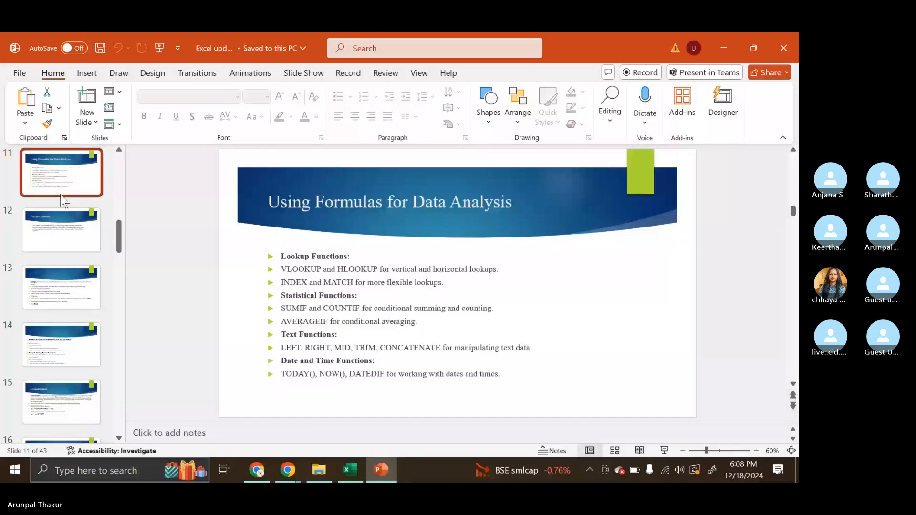
{"action": "left_click", "coordinate": [65, 231]}
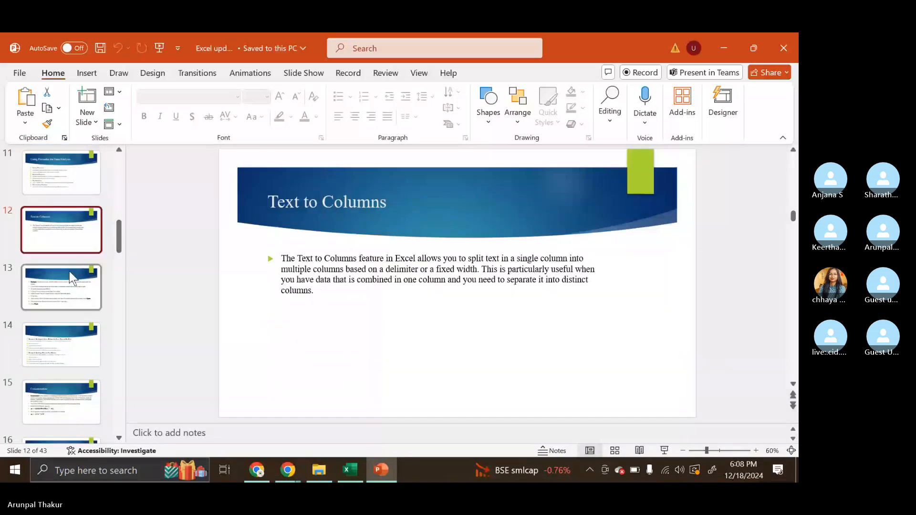
{"action": "left_click", "coordinate": [76, 403]}
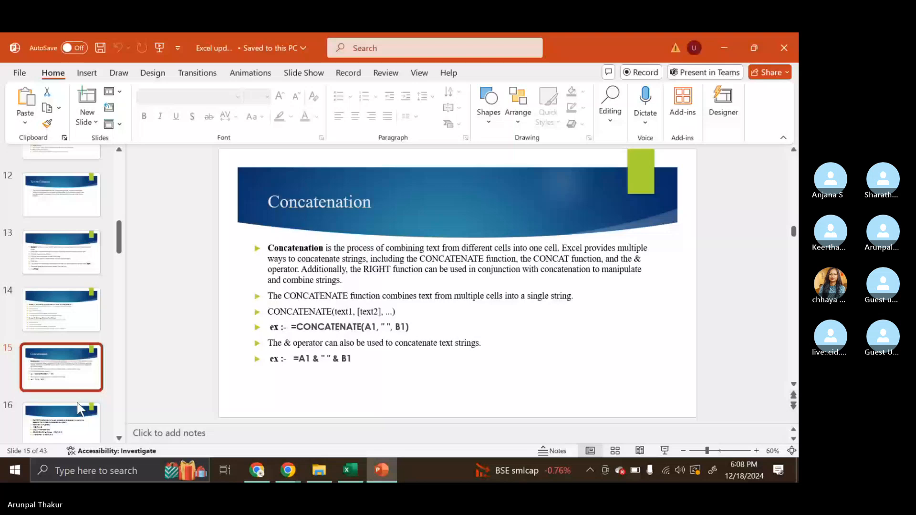
{"action": "scroll", "coordinate": [80, 410], "scroll_direction": "down", "scroll_amount": 1}
{"action": "left_click", "coordinate": [79, 409]}
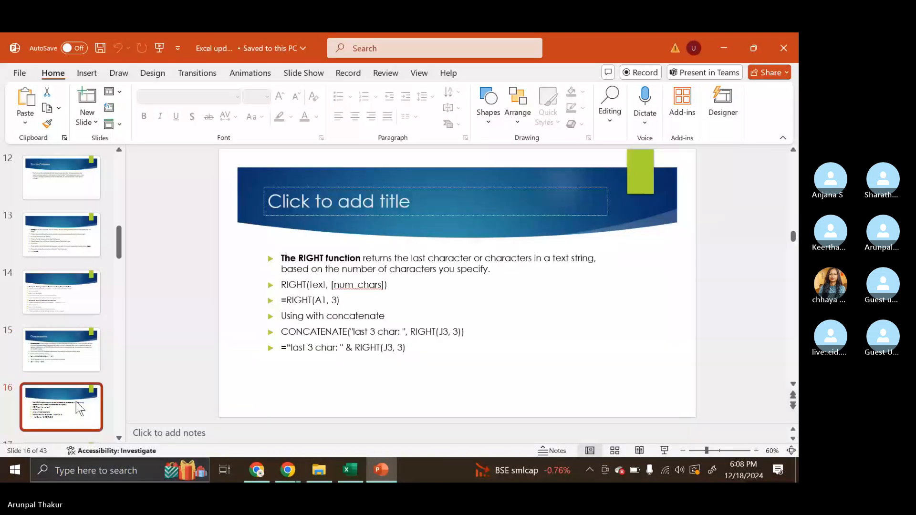
{"action": "scroll", "coordinate": [77, 403], "scroll_direction": "down", "scroll_amount": 3}
{"action": "left_click", "coordinate": [76, 405]}
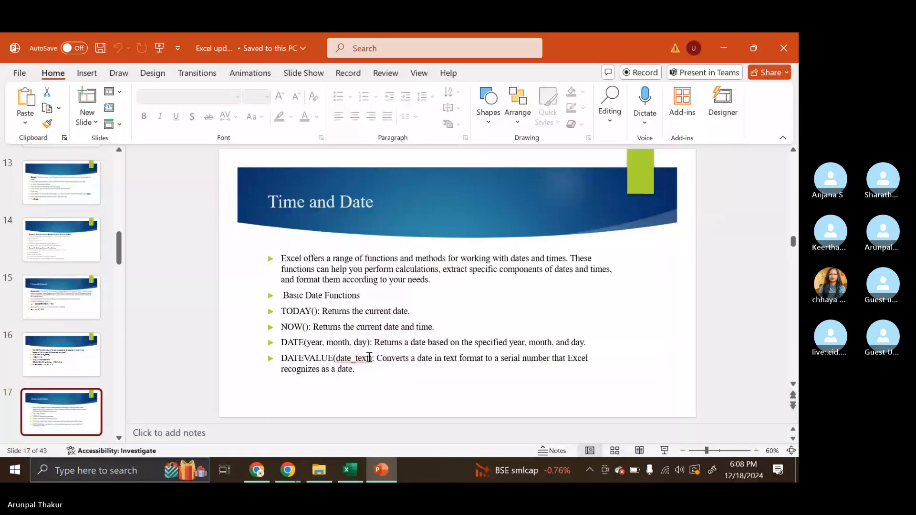
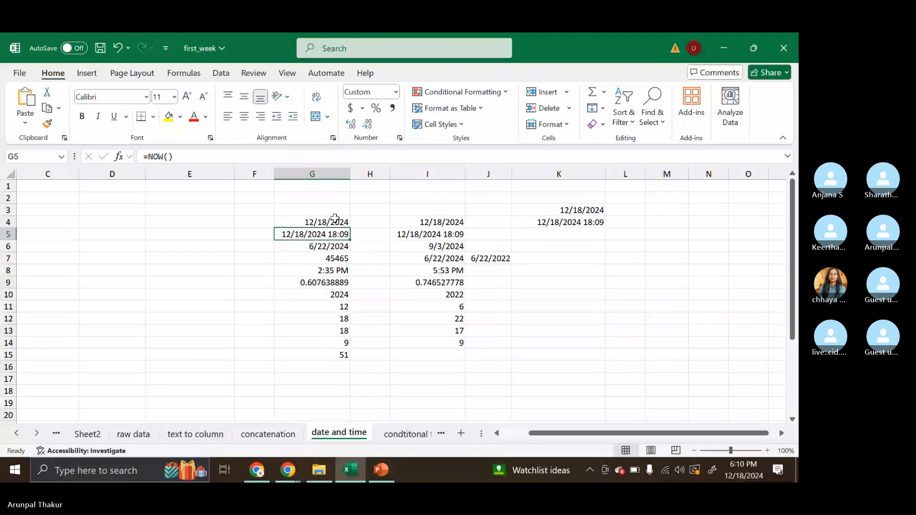
View the TODAY formula in cell G4, the NOW formula in G5 and the DATE formula in G6.
{"action": "left_click", "coordinate": [335, 219]}
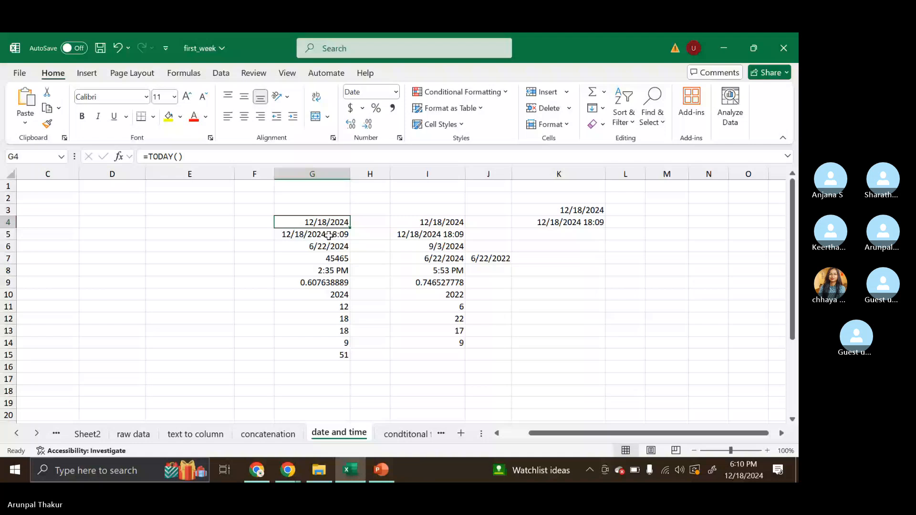
{"action": "left_click", "coordinate": [329, 235]}
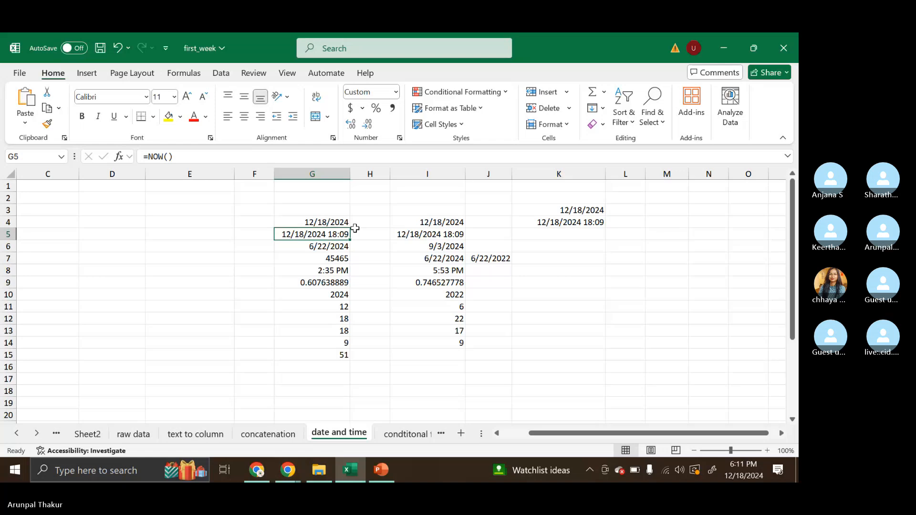
{"action": "left_click", "coordinate": [336, 245]}
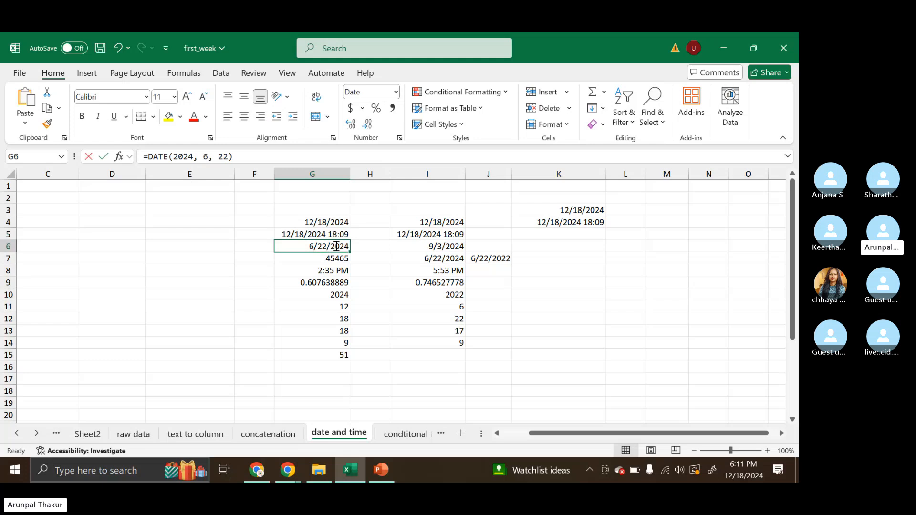
Examine the year, month and day arguments inside the DATE formula in cell G6, leaving the formula as it is.
{"action": "double_click", "coordinate": [336, 246]}
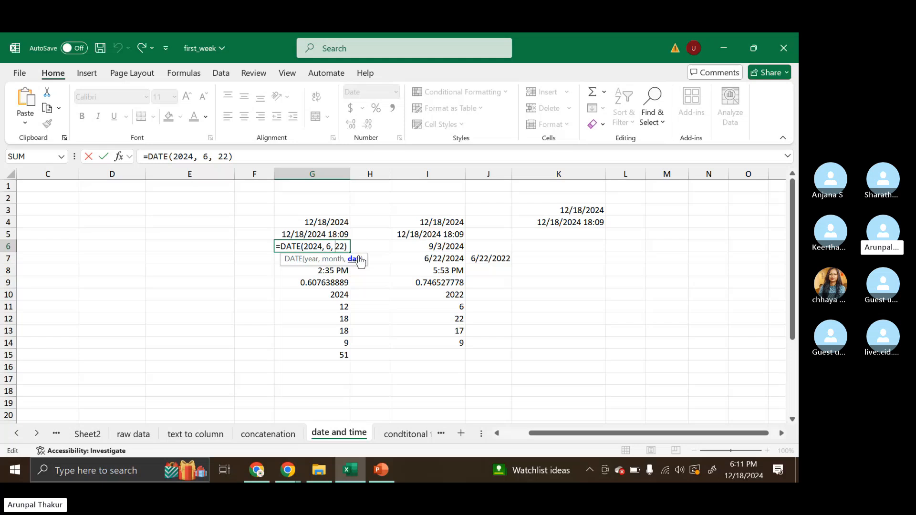
{"action": "left_click", "coordinate": [323, 246]}
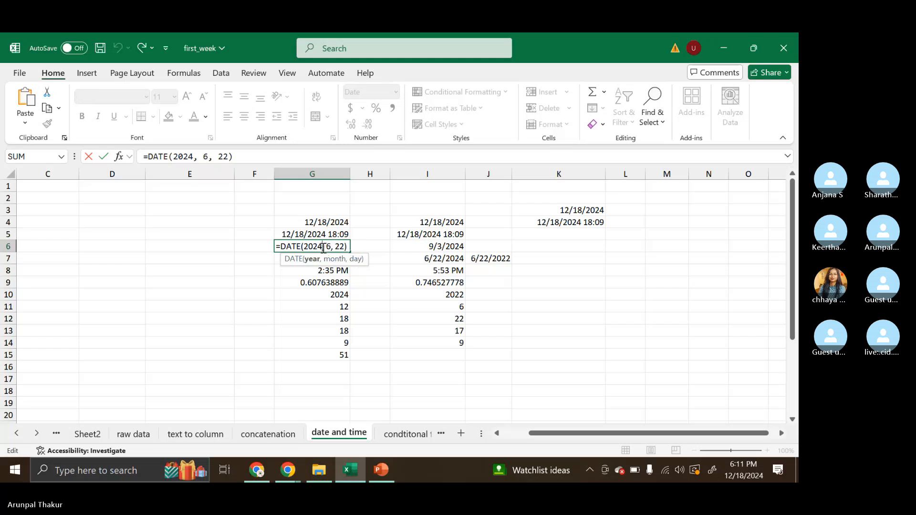
{"action": "left_click", "coordinate": [332, 246]}
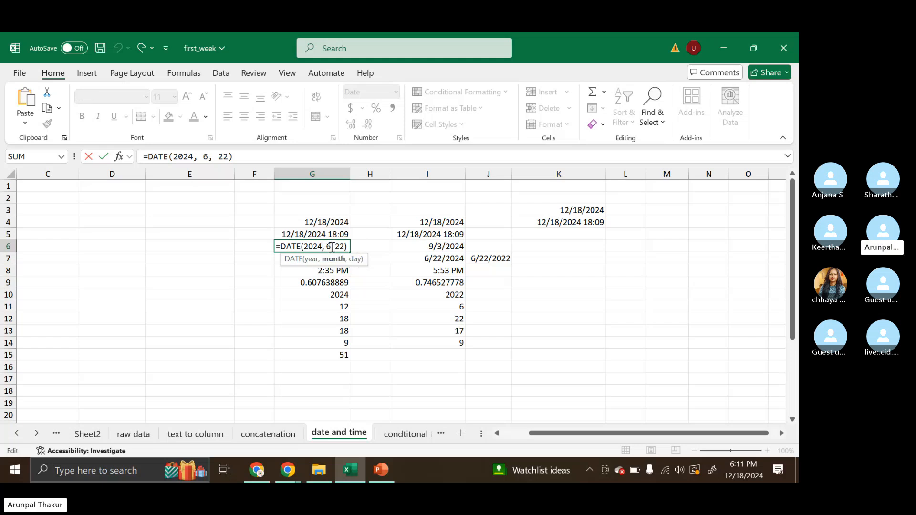
{"action": "left_click", "coordinate": [343, 246]}
{"action": "key", "text": "Return"}
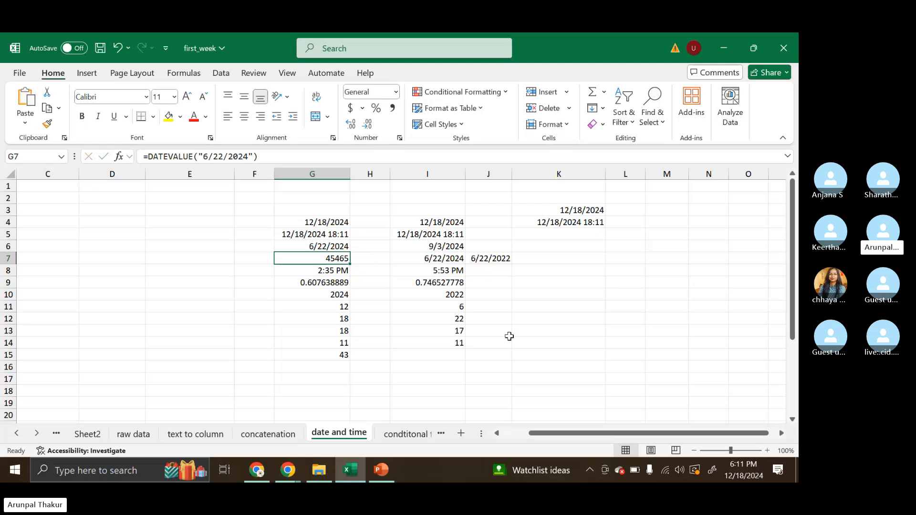
Enlarge the sheet to 152%, reopen the DATE formula in cell G6 and compare it with the Time and Date slide in PowerPoint.
{"action": "left_click_drag", "start_coordinate": [731, 450], "coordinate": [736, 451]}
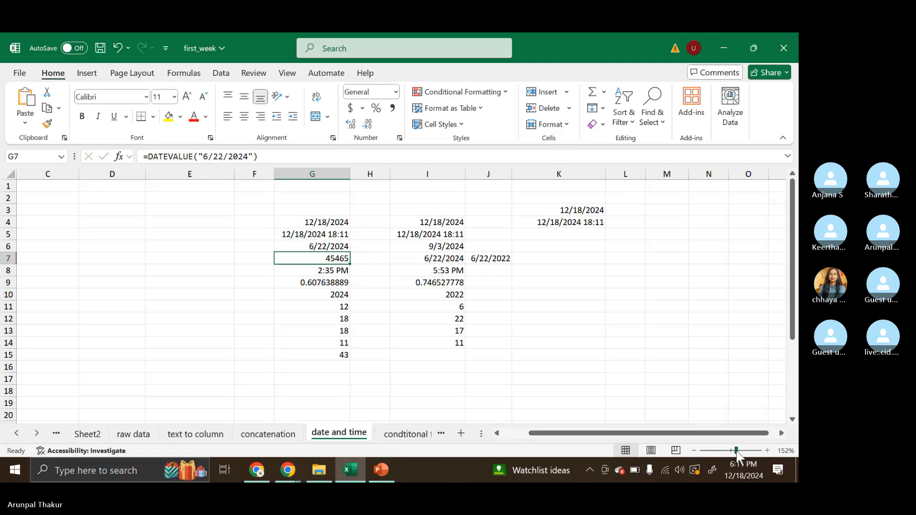
{"action": "scroll", "coordinate": [416, 283], "scroll_direction": "up", "scroll_amount": 1}
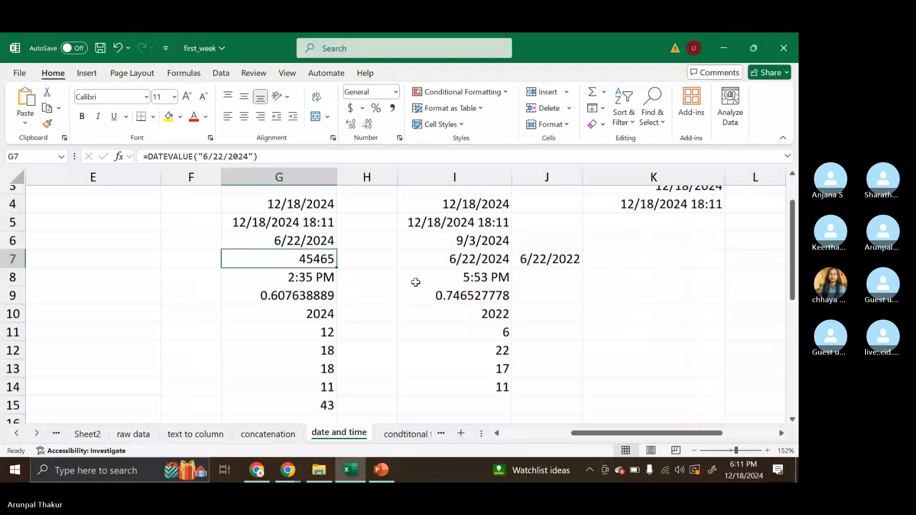
{"action": "scroll", "coordinate": [416, 282], "scroll_direction": "down", "scroll_amount": 1}
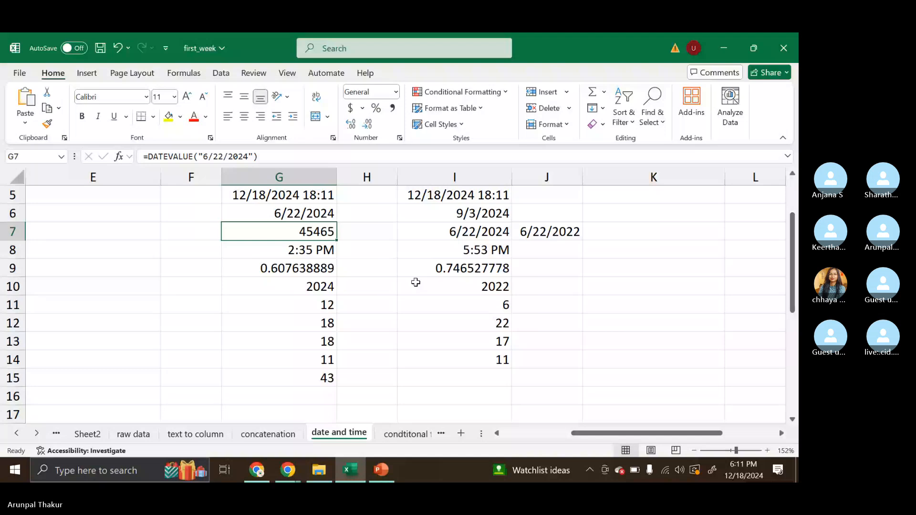
{"action": "scroll", "coordinate": [415, 283], "scroll_direction": "down", "scroll_amount": 3}
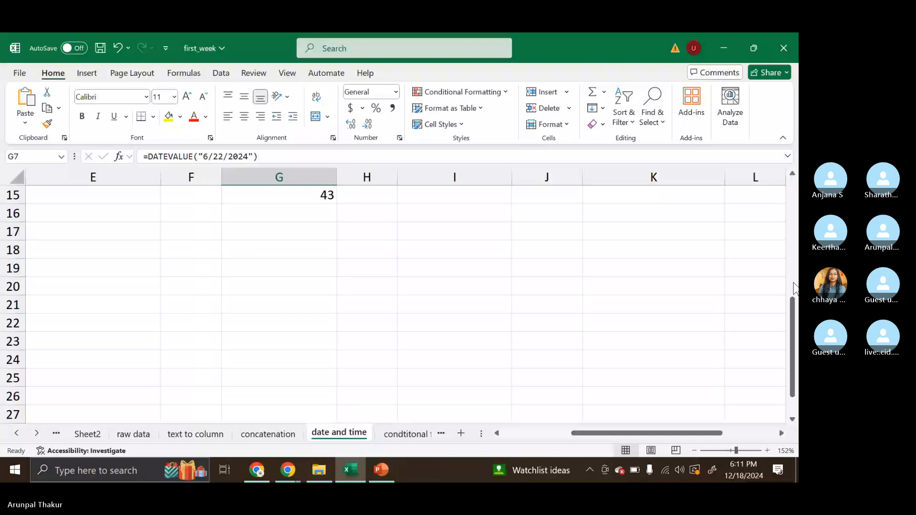
{"action": "scroll", "coordinate": [210, 408], "scroll_direction": "up", "scroll_amount": 4}
{"action": "left_click", "coordinate": [210, 408]}
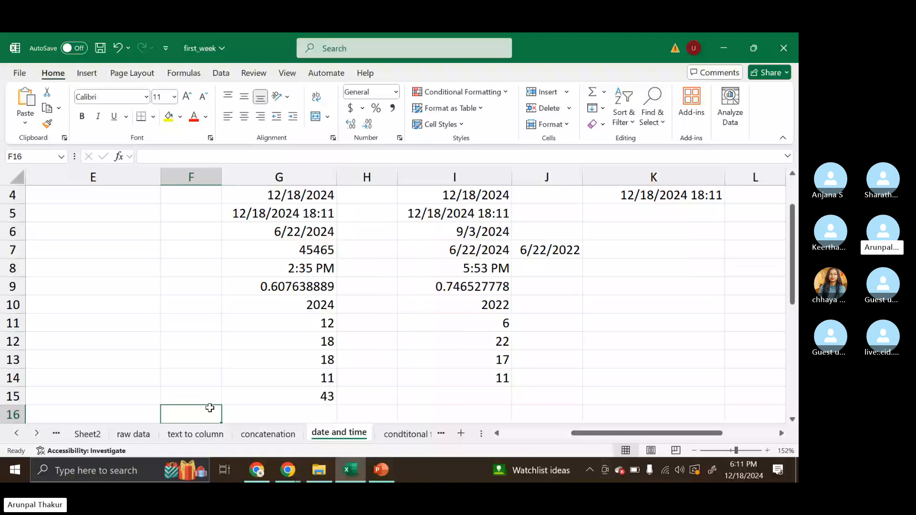
{"action": "double_click", "coordinate": [280, 232]}
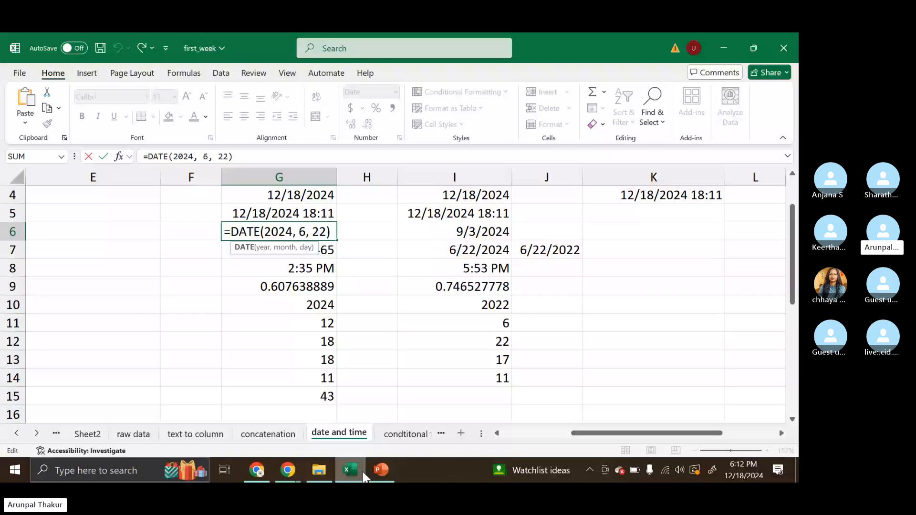
{"action": "left_click", "coordinate": [377, 471]}
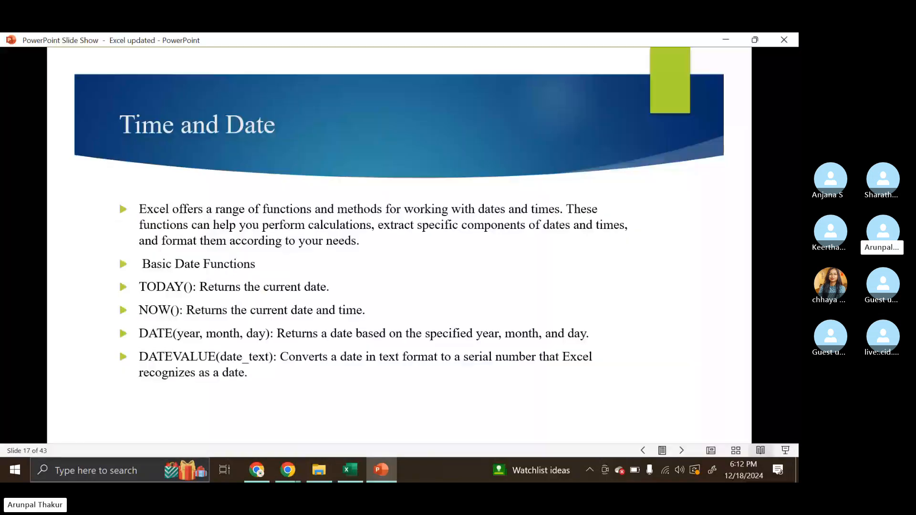
{"action": "left_click", "coordinate": [354, 470]}
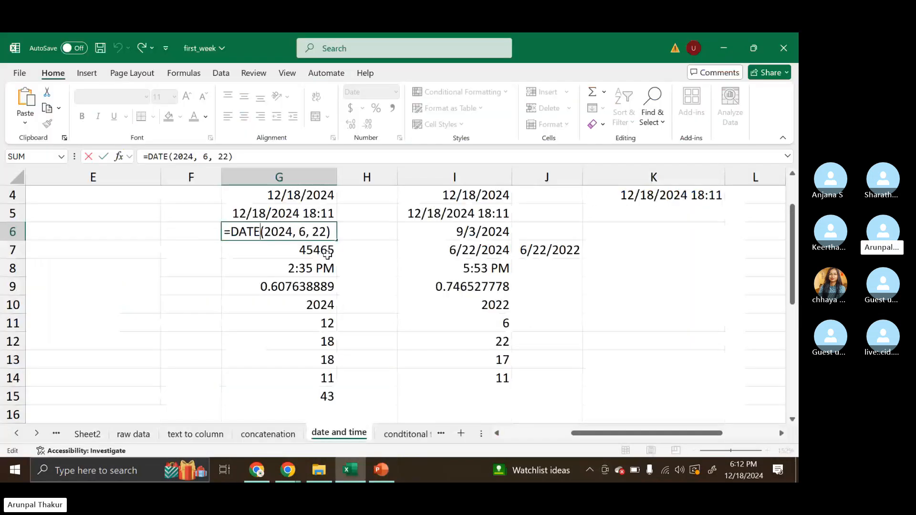
Close the DATE formula and examine the date text argument of the DATEVALUE formula in cell G7.
{"action": "key", "text": "Return"}
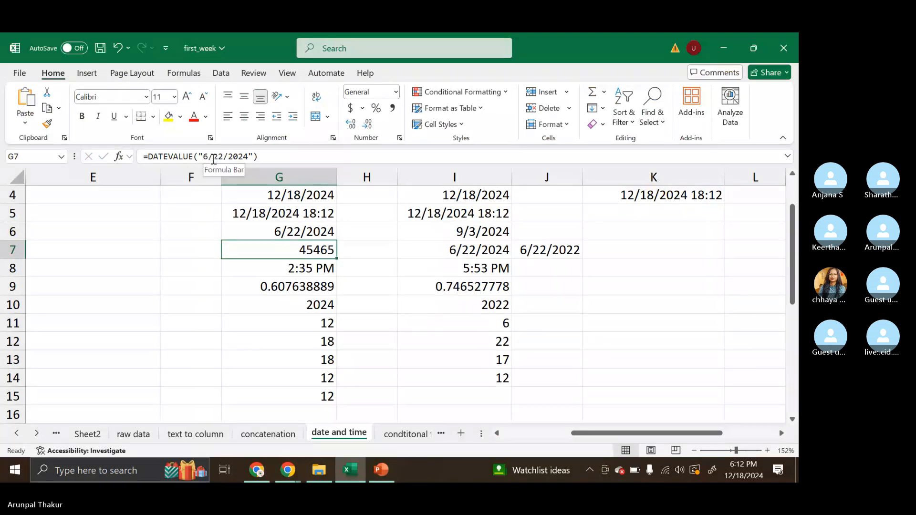
{"action": "left_click", "coordinate": [214, 159]}
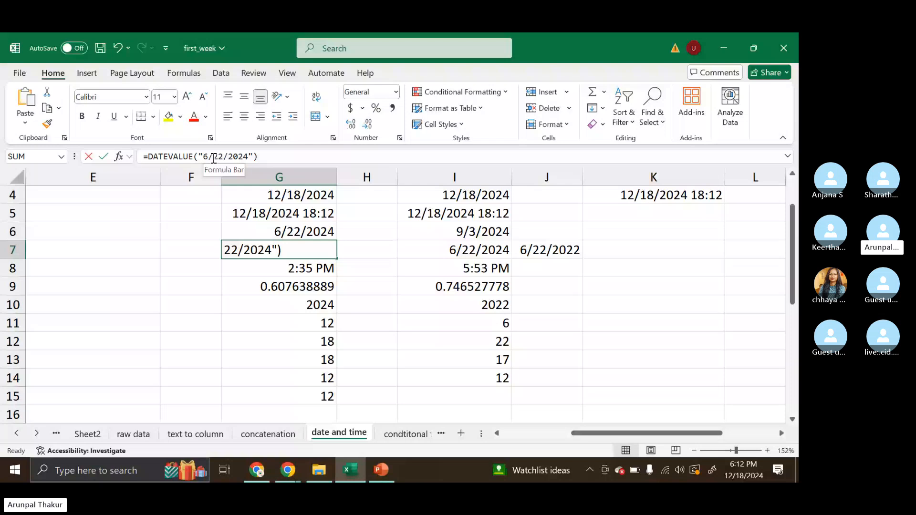
{"action": "key", "text": "Return"}
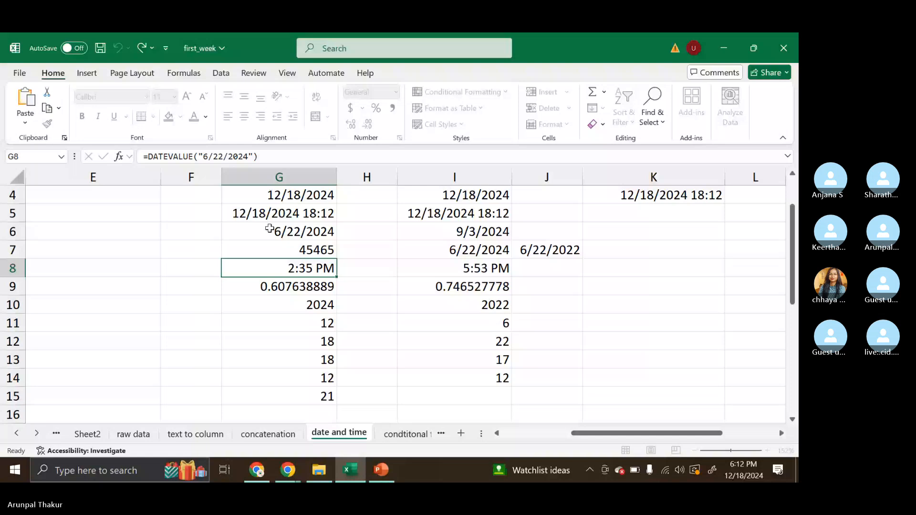
{"action": "left_click", "coordinate": [310, 253]}
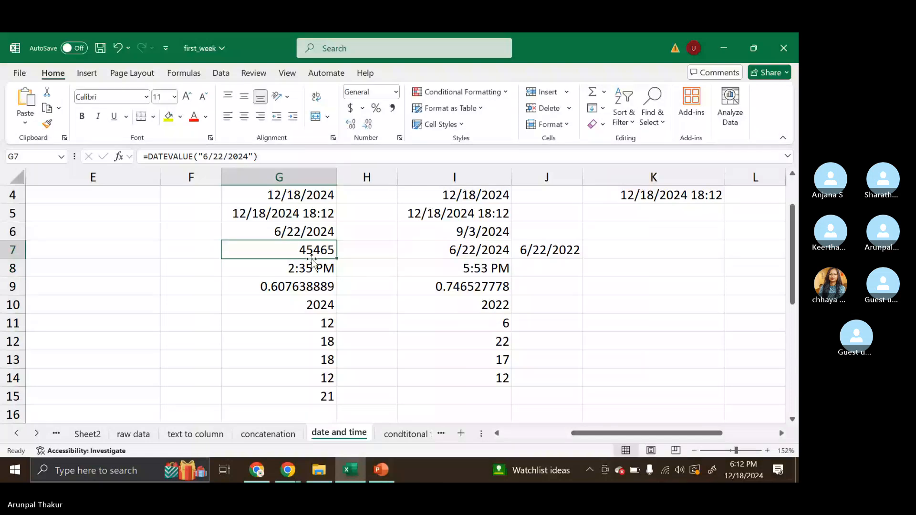
{"action": "type", "text": "department_name"}
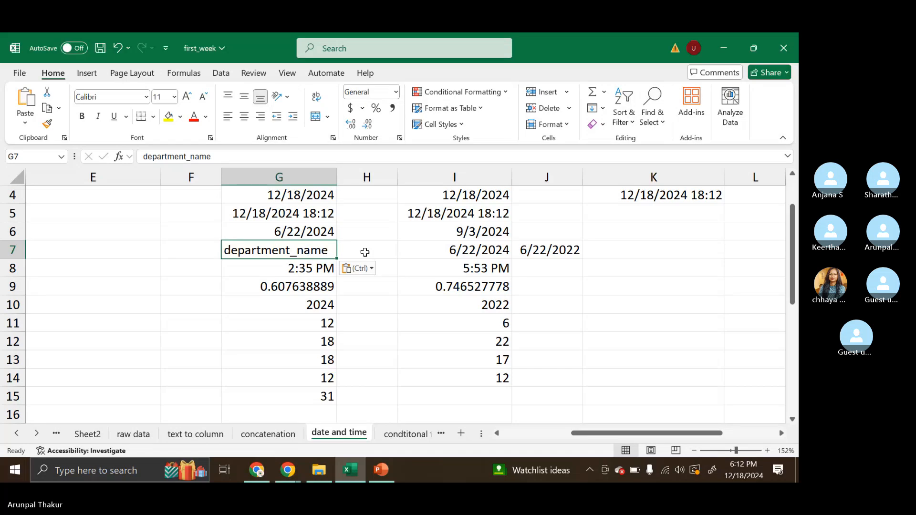
{"action": "key", "text": "ctrl+z"}
Enter the serial number 45465 in the empty cell E11.
{"action": "left_click", "coordinate": [52, 317]}
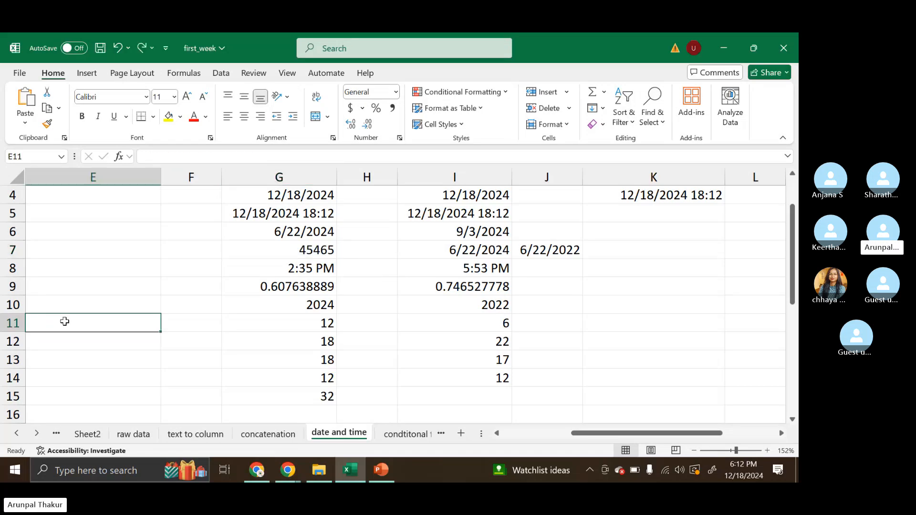
{"action": "type", "text": "45"}
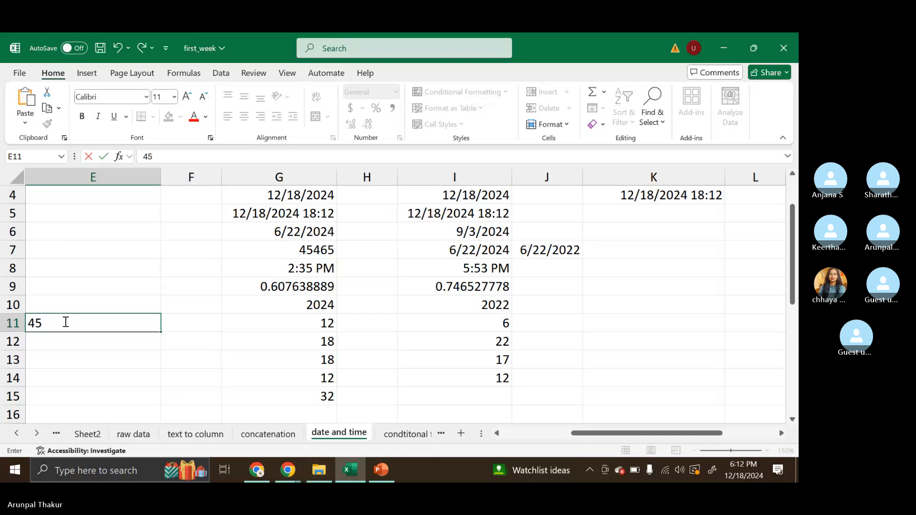
{"action": "scroll", "coordinate": [65, 322], "scroll_direction": "up", "scroll_amount": 1}
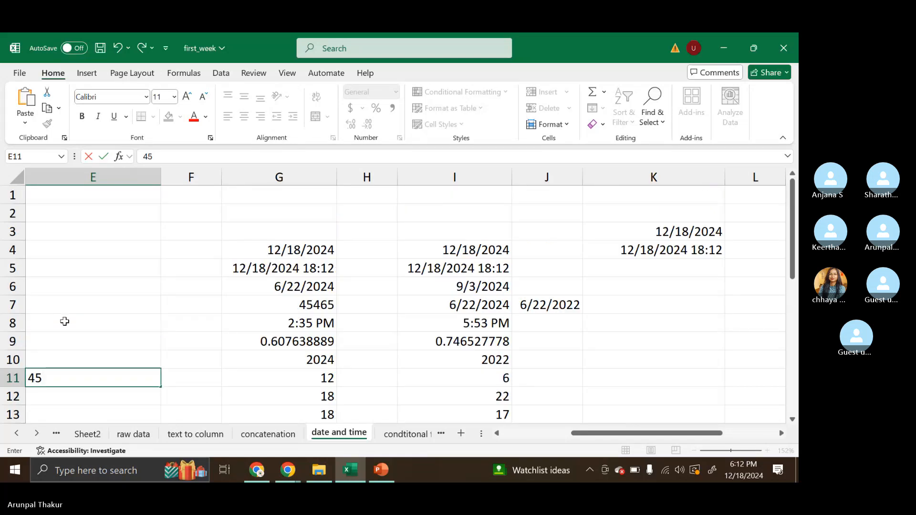
{"action": "type", "text": "465"}
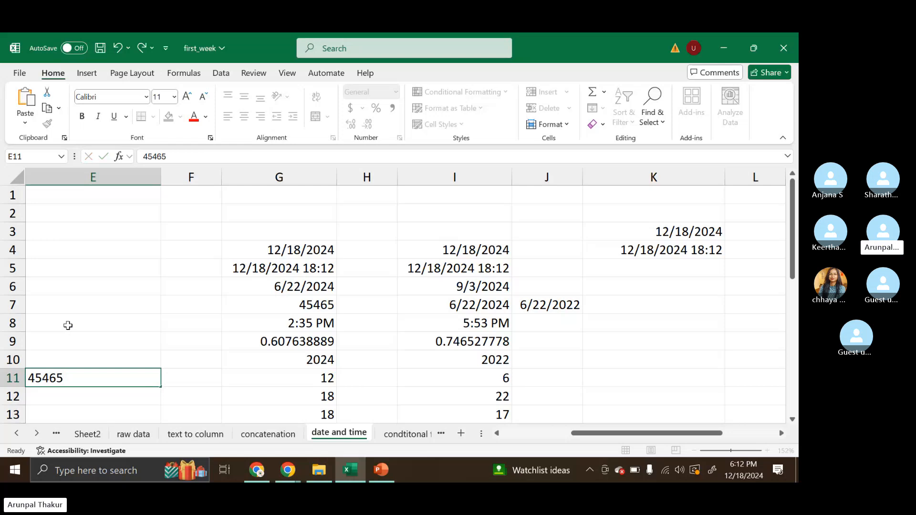
Apply the Short Date format to the serial number in cell E11.
{"action": "left_click", "coordinate": [64, 321]}
{"action": "left_click", "coordinate": [69, 372]}
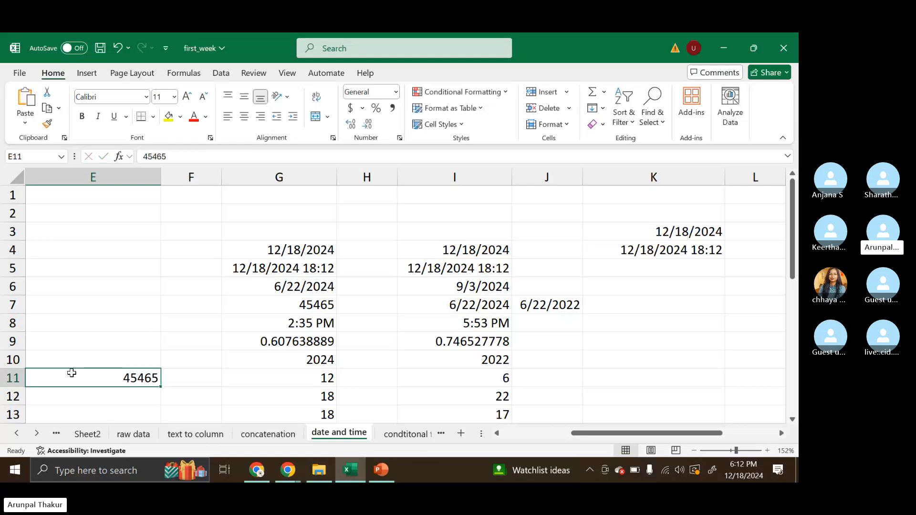
{"action": "left_click", "coordinate": [396, 91]}
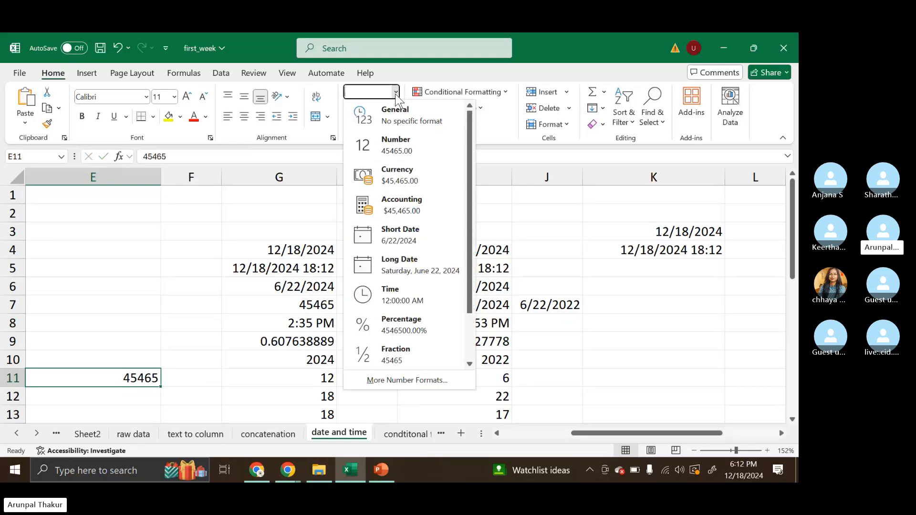
{"action": "left_click", "coordinate": [407, 235]}
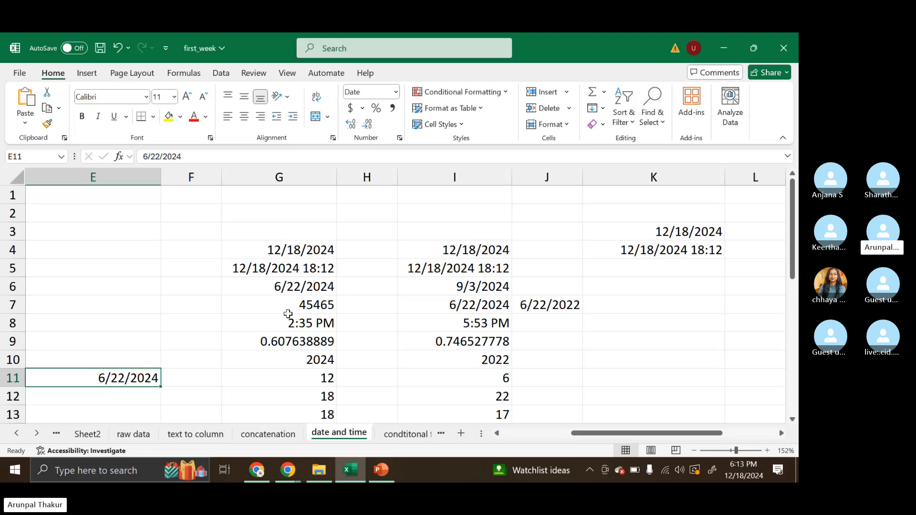
Open the DATEVALUE formula in cell G7, examine its quoted date text argument and close it without changes.
{"action": "left_click", "coordinate": [289, 305]}
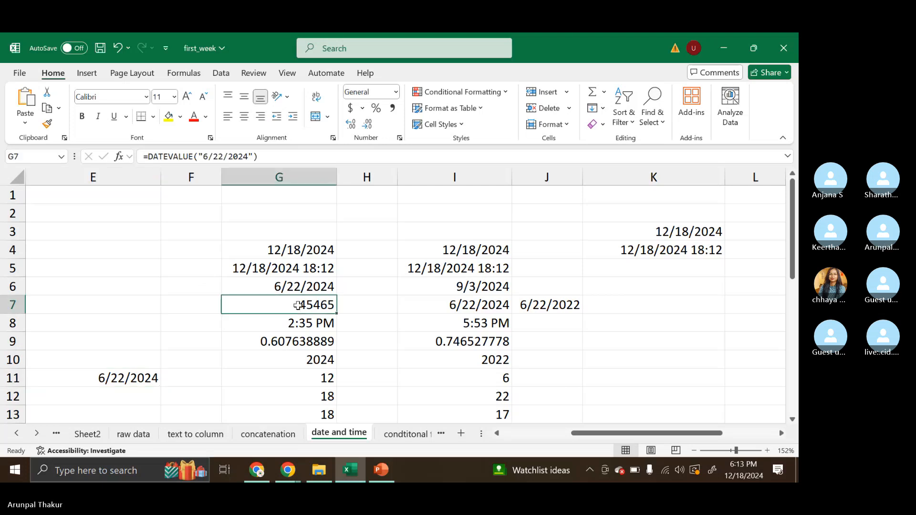
{"action": "double_click", "coordinate": [299, 305]}
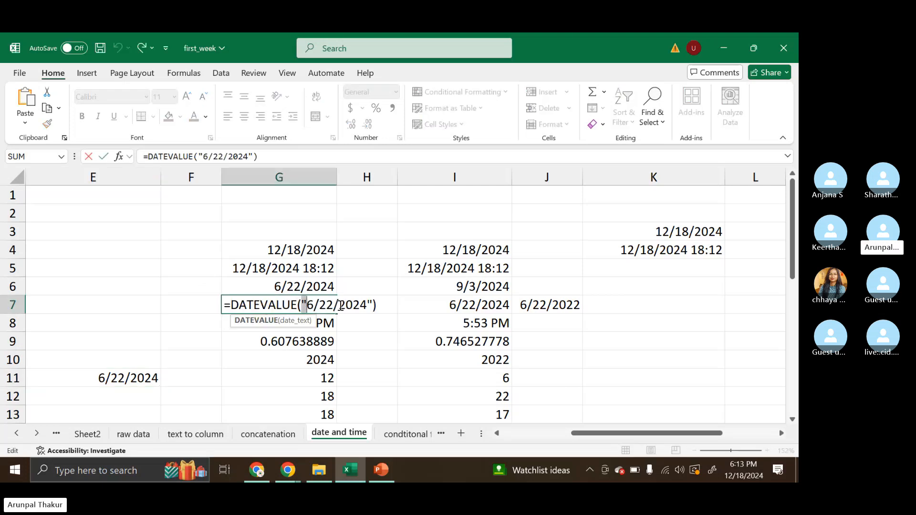
{"action": "left_click_drag", "start_coordinate": [302, 306], "coordinate": [369, 305]}
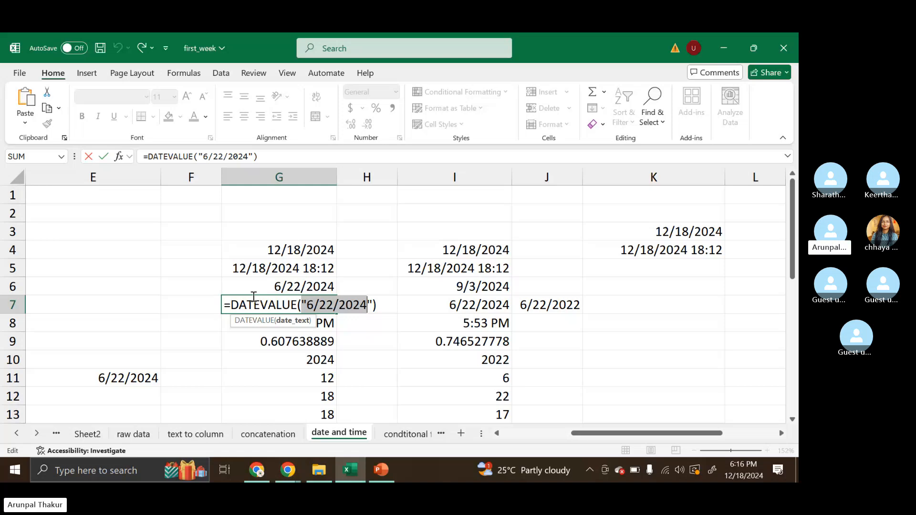
{"action": "key", "text": "Return"}
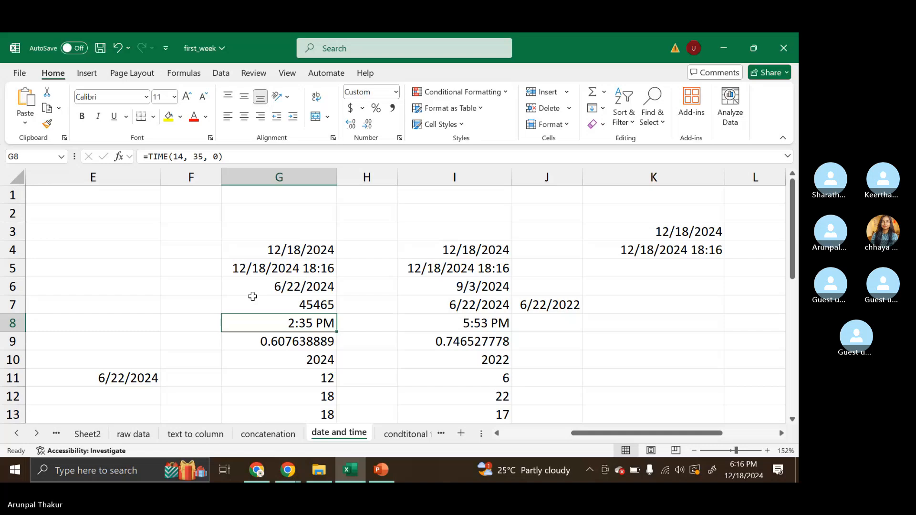
Compare the hour, minute and second arguments of the TIME formula in cell G8 with the DATE formula in G6.
{"action": "double_click", "coordinate": [309, 323]}
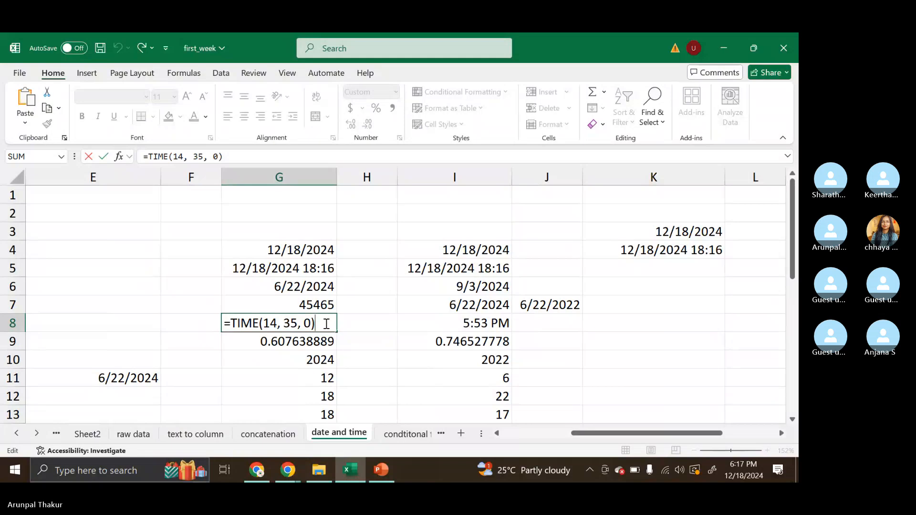
{"action": "left_click", "coordinate": [276, 326]}
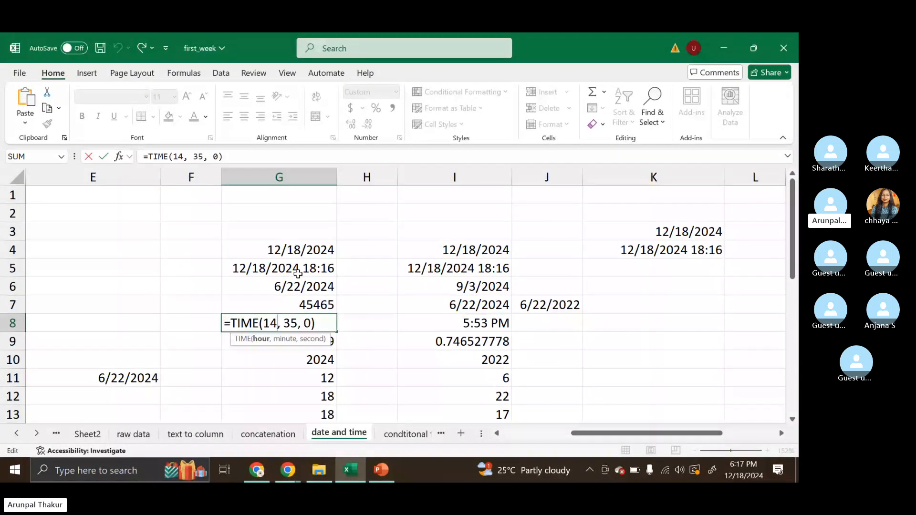
{"action": "left_click", "coordinate": [255, 287]}
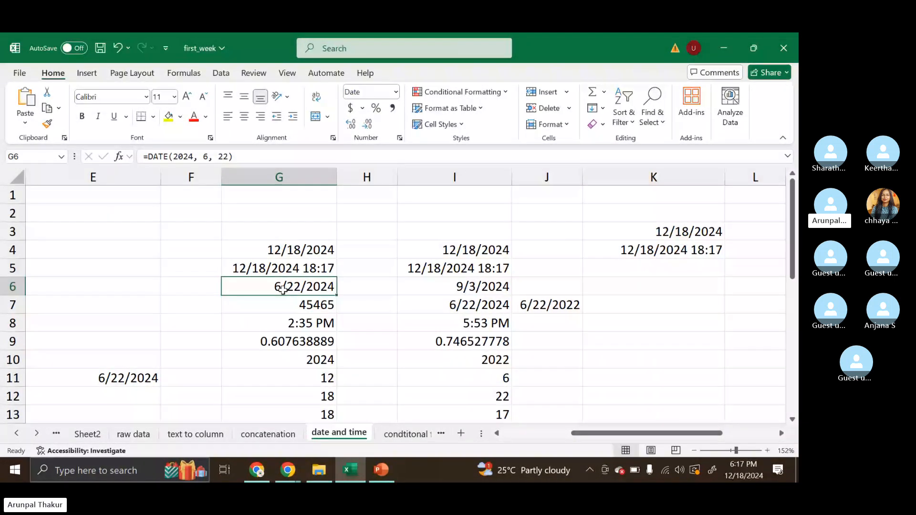
{"action": "double_click", "coordinate": [253, 288]}
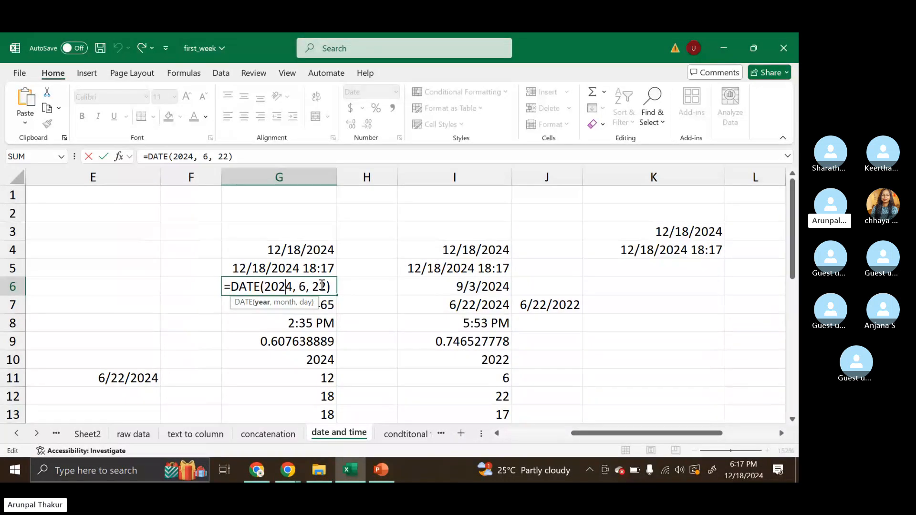
{"action": "left_click", "coordinate": [348, 287]}
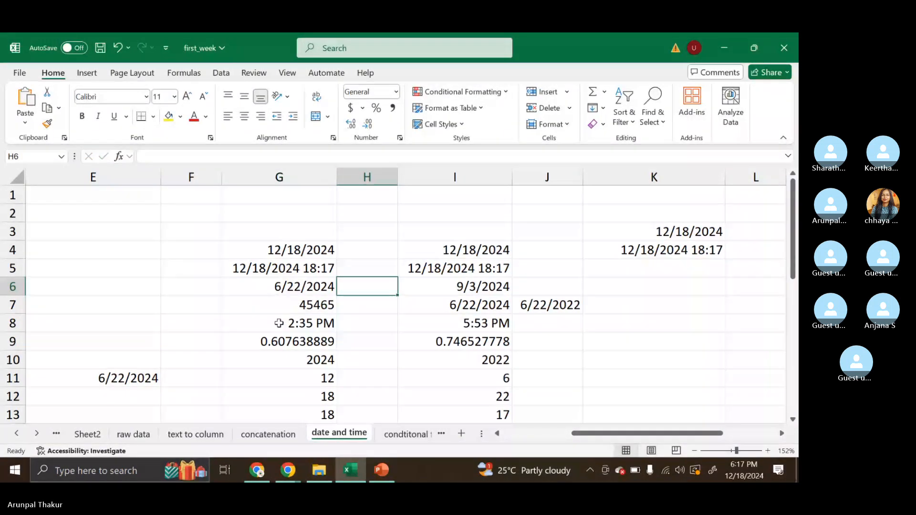
{"action": "double_click", "coordinate": [281, 324]}
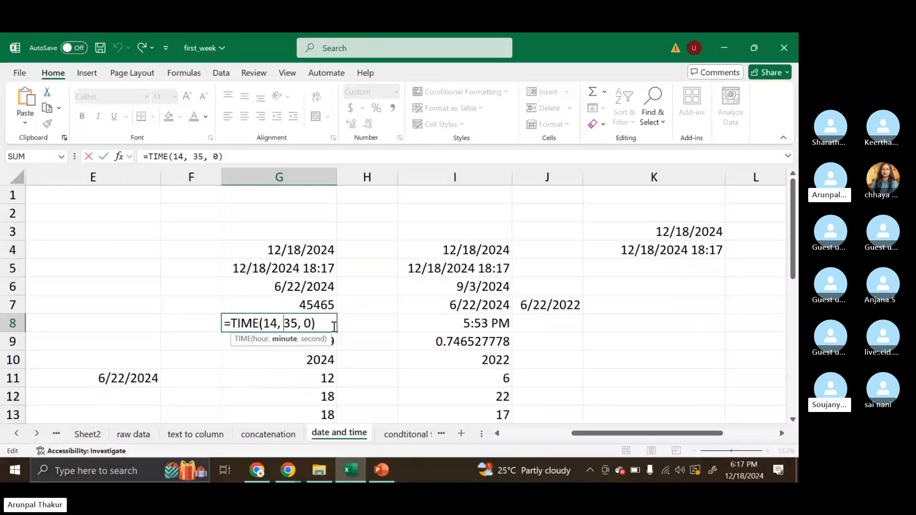
Switch to the Skype call in Chrome and mute the participant whose microphone is on.
{"action": "mouse_move", "coordinate": [285, 480]}
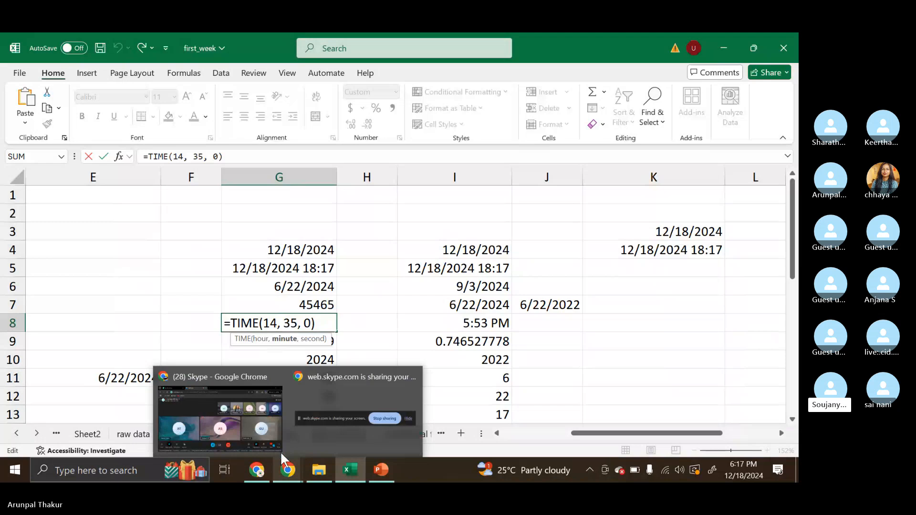
{"action": "left_click", "coordinate": [273, 426]}
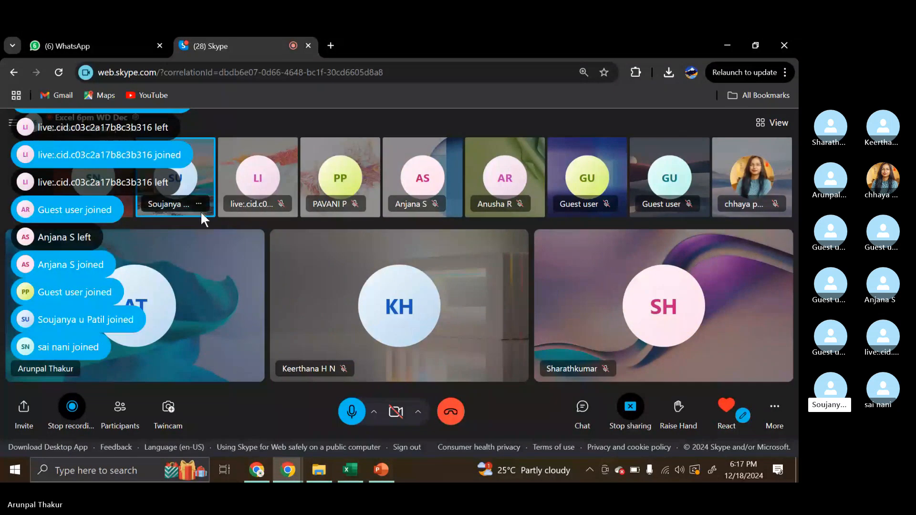
{"action": "left_click", "coordinate": [201, 210]}
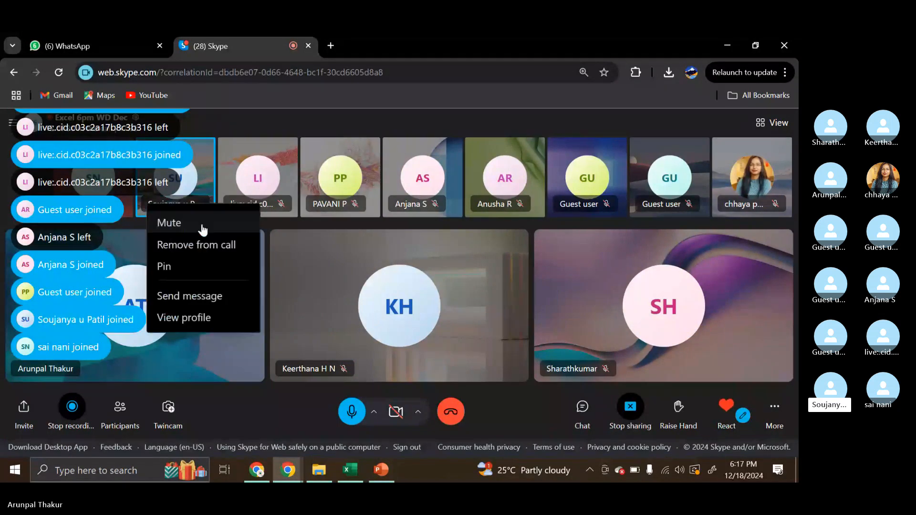
{"action": "left_click", "coordinate": [201, 223]}
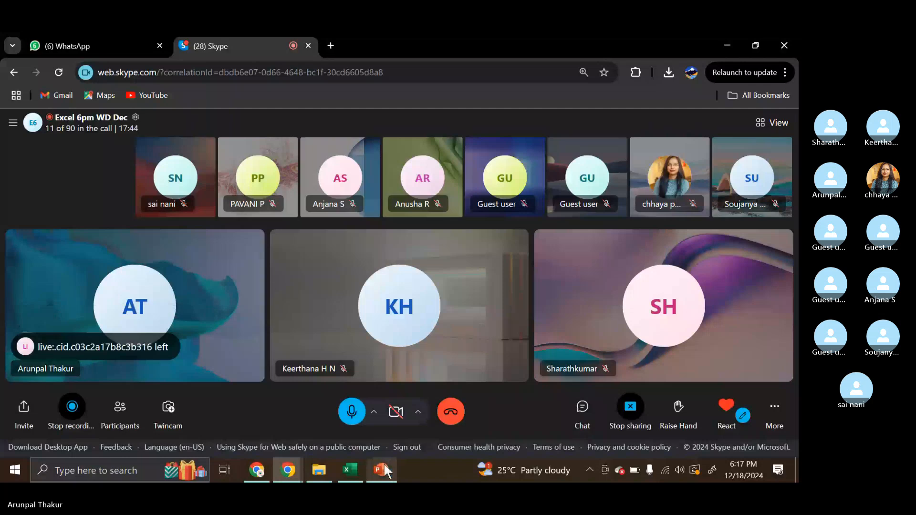
Return to the first_week workbook in Excel and close the TIME formula in cell G8, keeping =TIME(14, 35, 0).
{"action": "mouse_move", "coordinate": [348, 470]}
{"action": "left_click", "coordinate": [351, 435]}
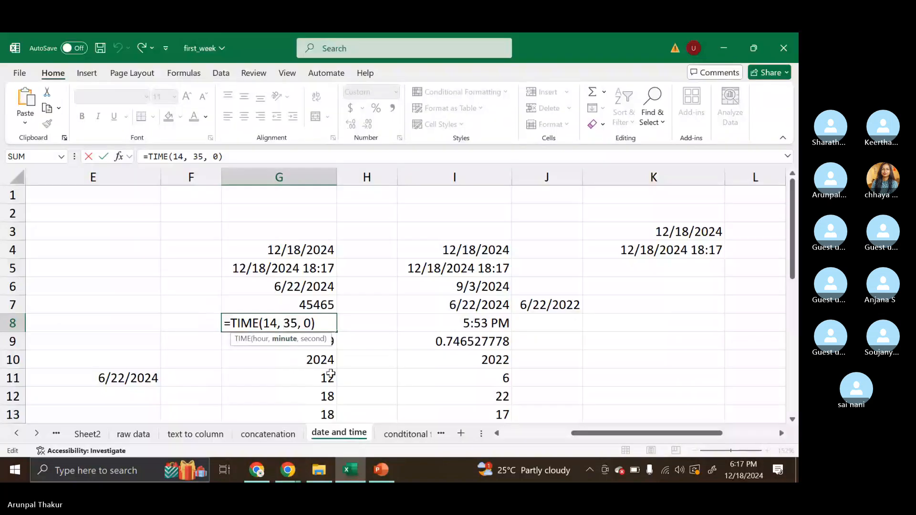
{"action": "left_click", "coordinate": [353, 322]}
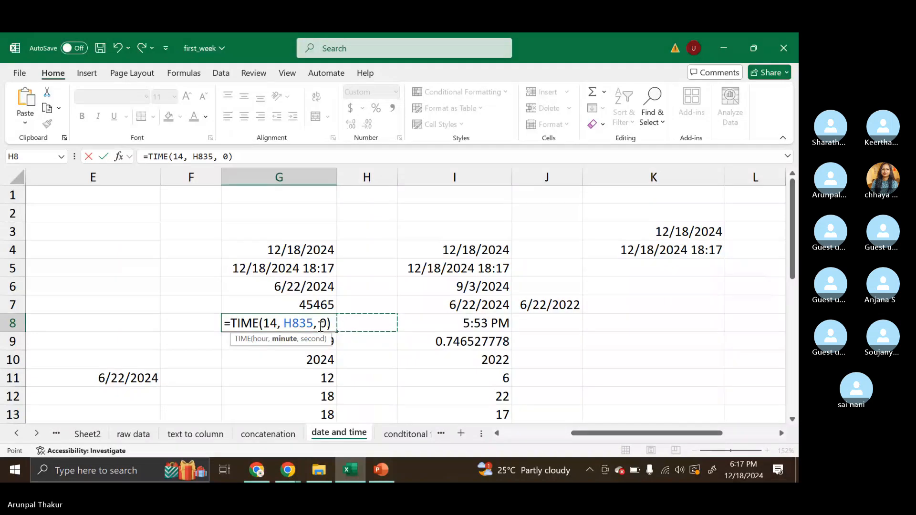
{"action": "key", "text": "BackSpace"}
{"action": "key", "text": "BackSpace"}
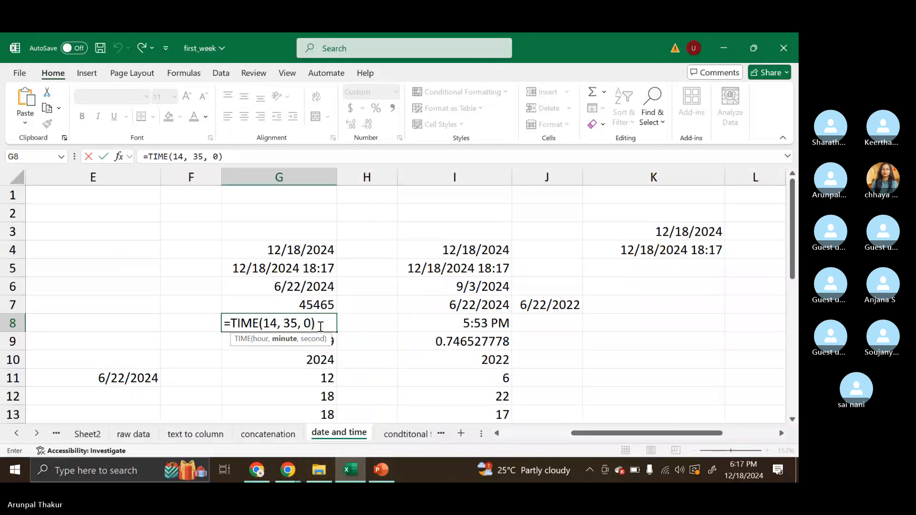
{"action": "key", "text": "Return"}
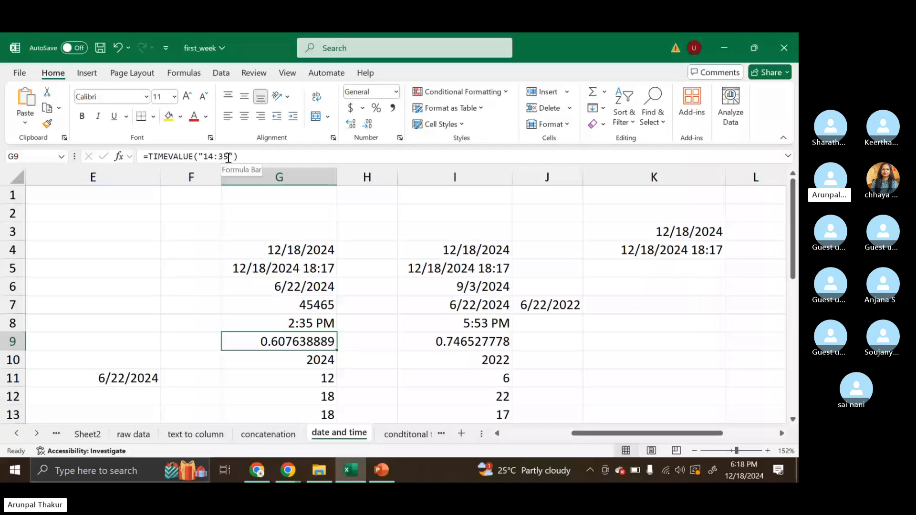
Examine the time text argument of the TIMEVALUE formula in cell G9 and compare it with the DATEVALUE formula in G7.
{"action": "left_click", "coordinate": [201, 157]}
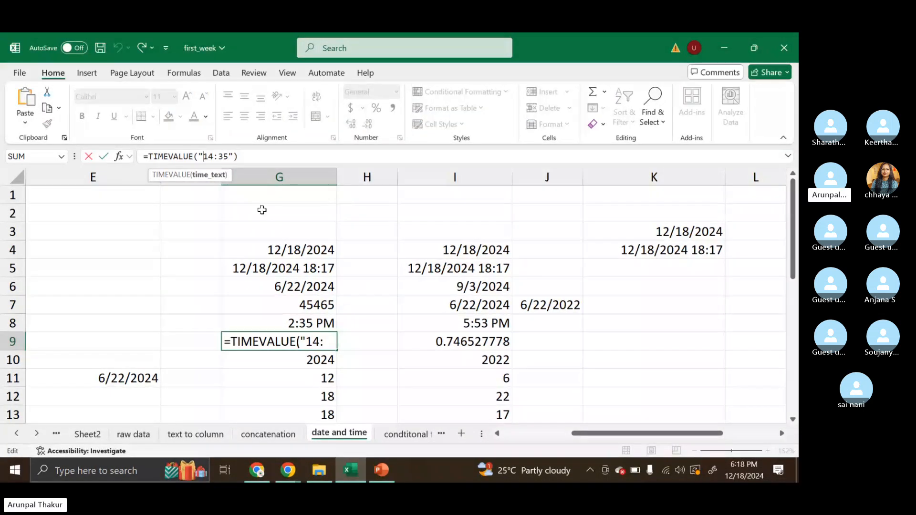
{"action": "left_click", "coordinate": [303, 303]}
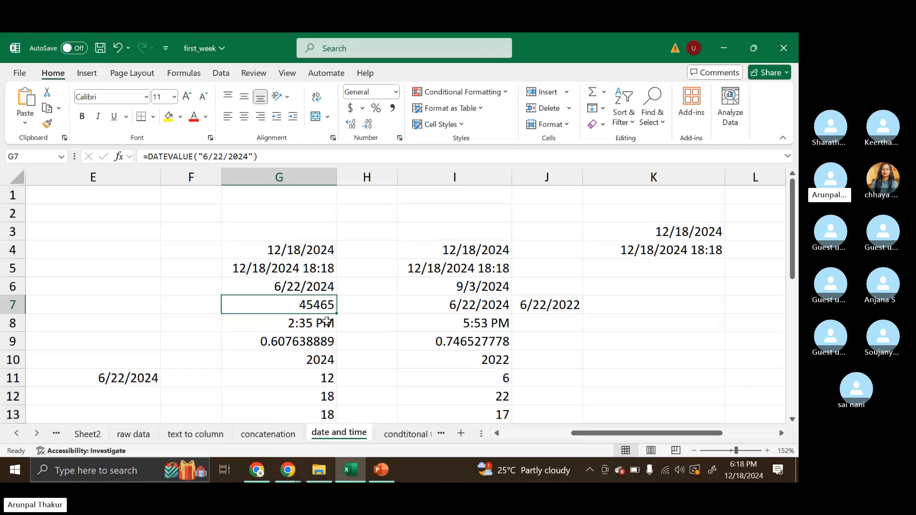
{"action": "left_click", "coordinate": [315, 359]}
{"action": "left_click", "coordinate": [312, 340]}
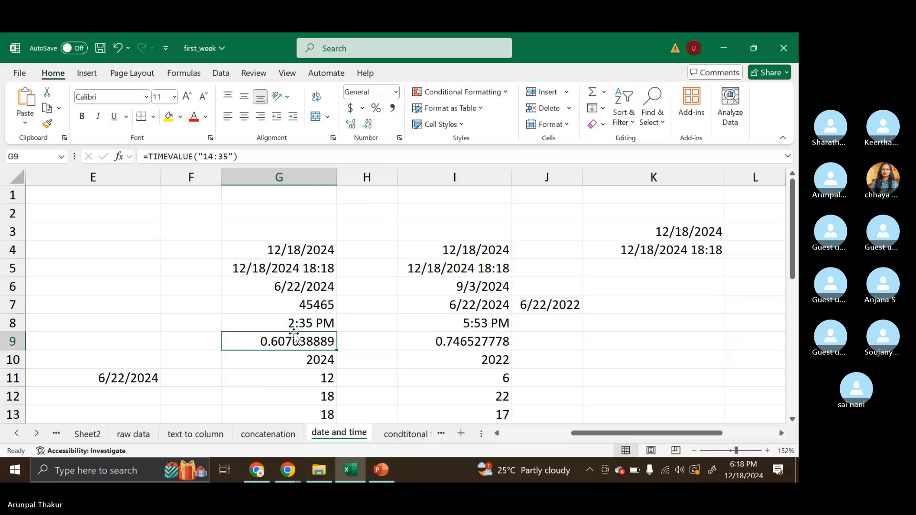
{"action": "double_click", "coordinate": [326, 340]}
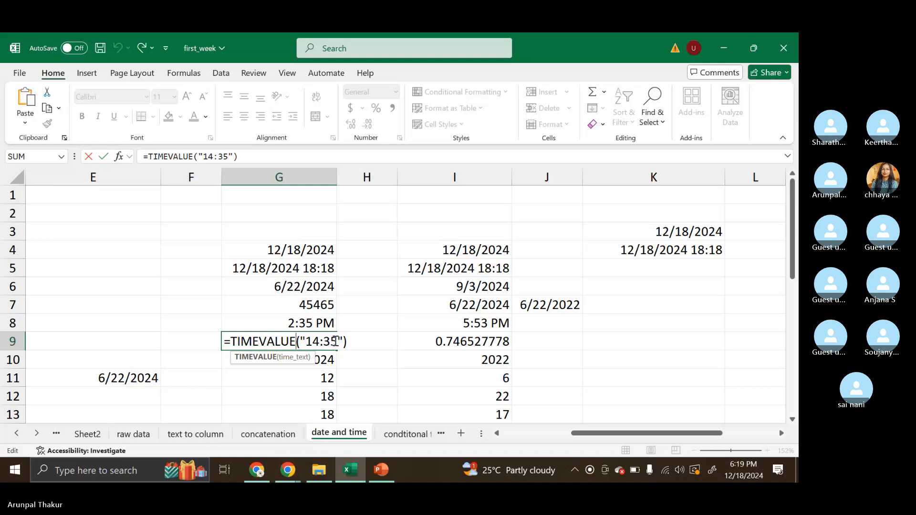
{"action": "key", "text": "Return"}
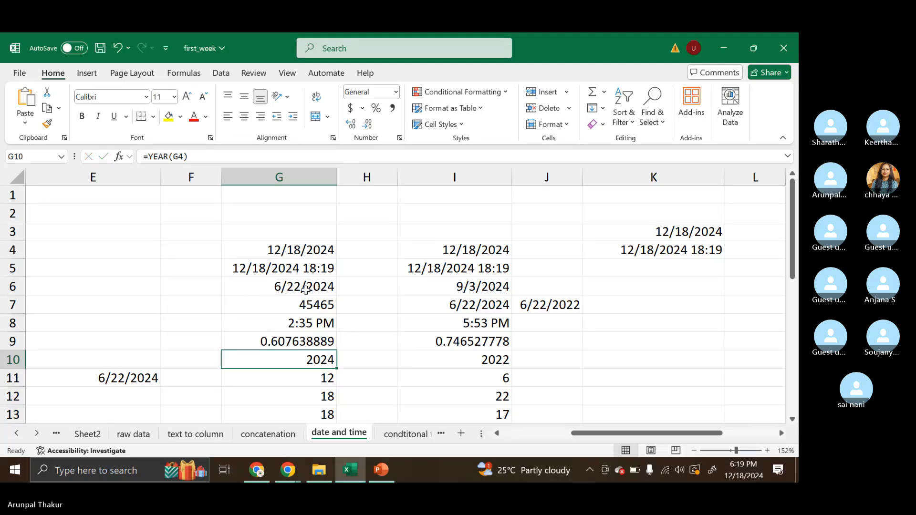
Extract the year of the date in cell G4 into cell E5 with the formula =YEAR(G4).
{"action": "left_click", "coordinate": [307, 273]}
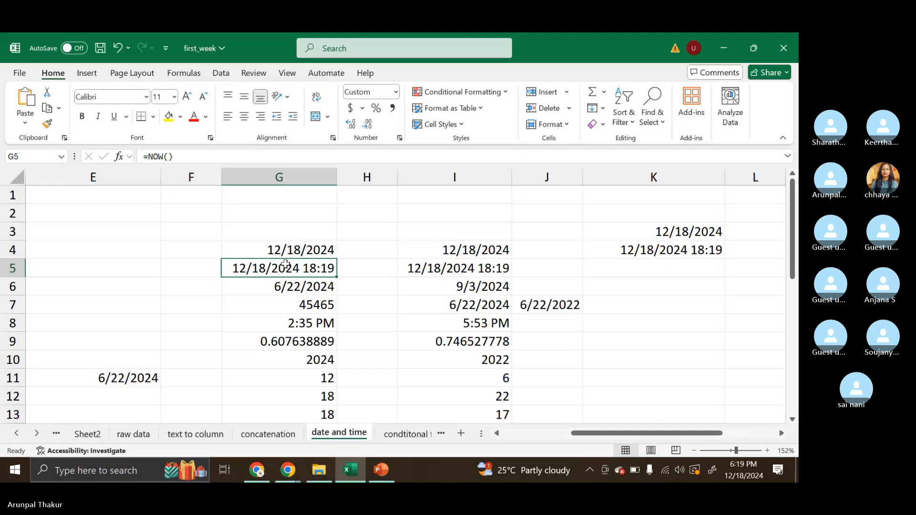
{"action": "key", "text": "Up"}
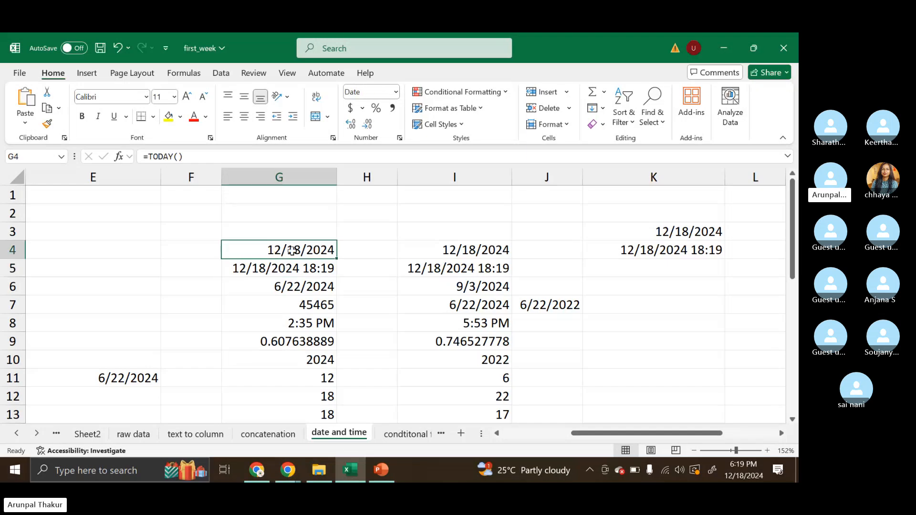
{"action": "left_click", "coordinate": [97, 271]}
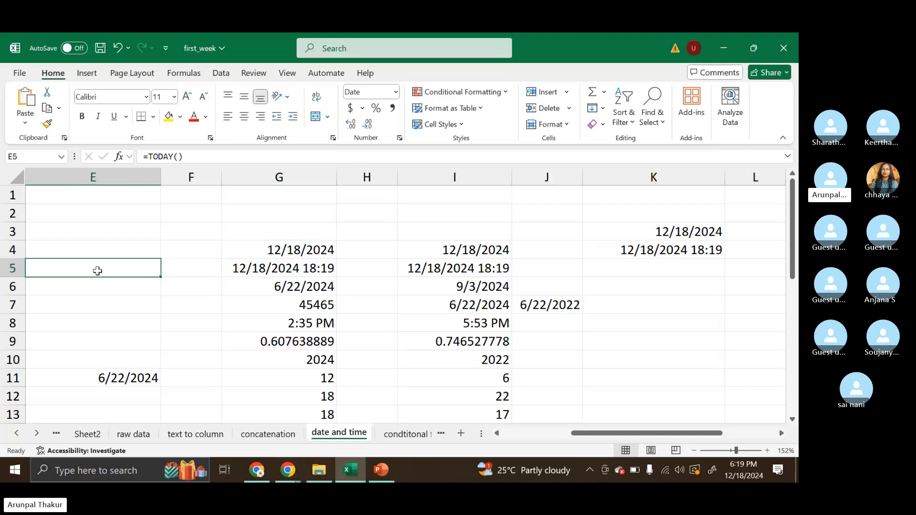
{"action": "type", "text": "=ye"}
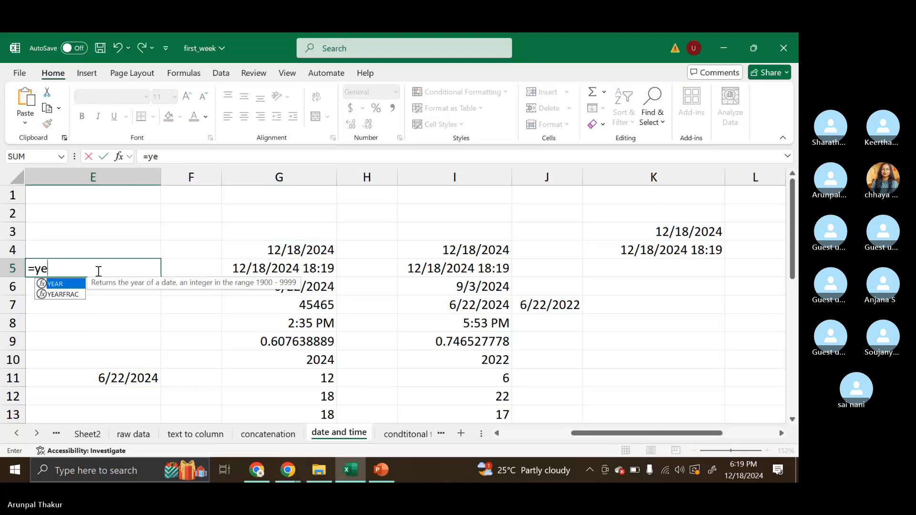
{"action": "key", "text": "Return"}
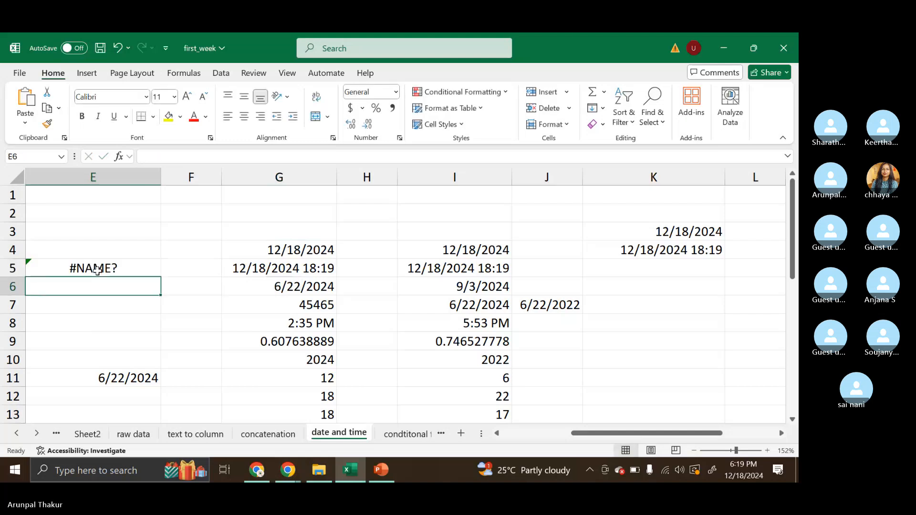
{"action": "left_click", "coordinate": [97, 270]}
{"action": "double_click", "coordinate": [97, 270]}
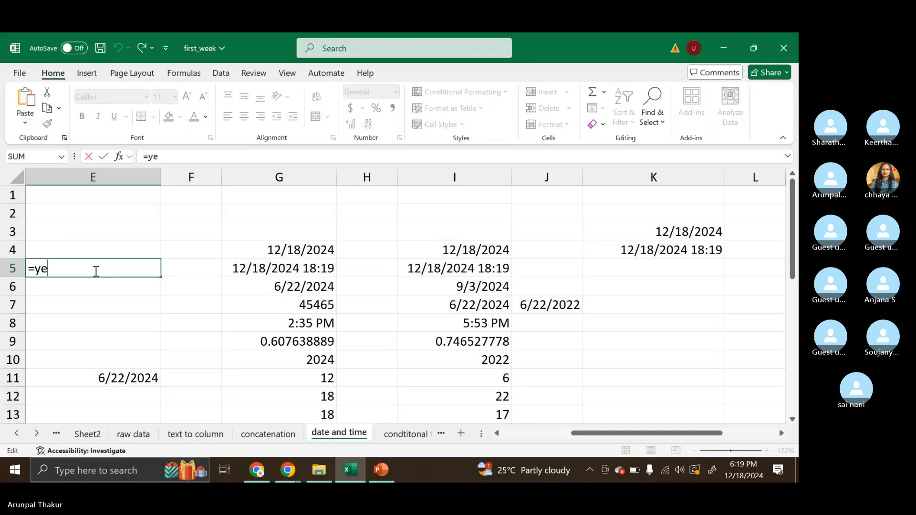
{"action": "type", "text": "a"}
{"action": "key", "text": "Tab"}
{"action": "left_click", "coordinate": [272, 249]}
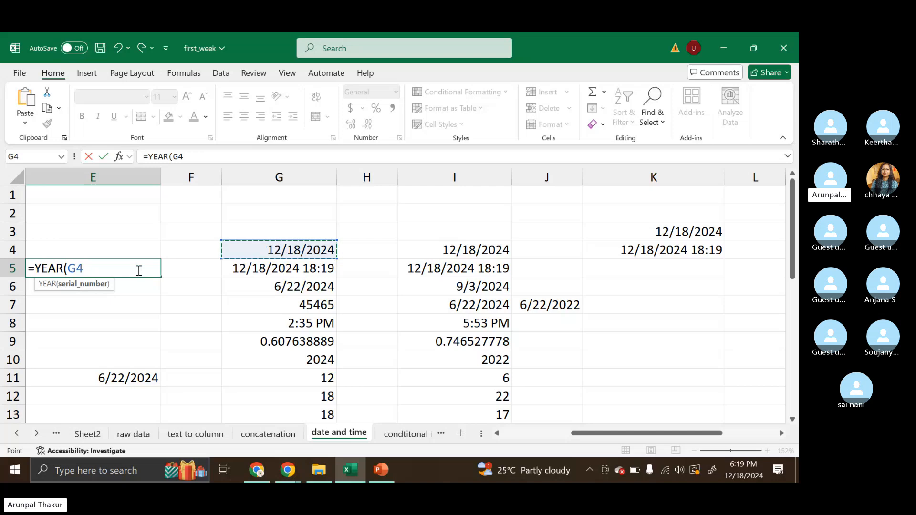
{"action": "key", "text": "Return"}
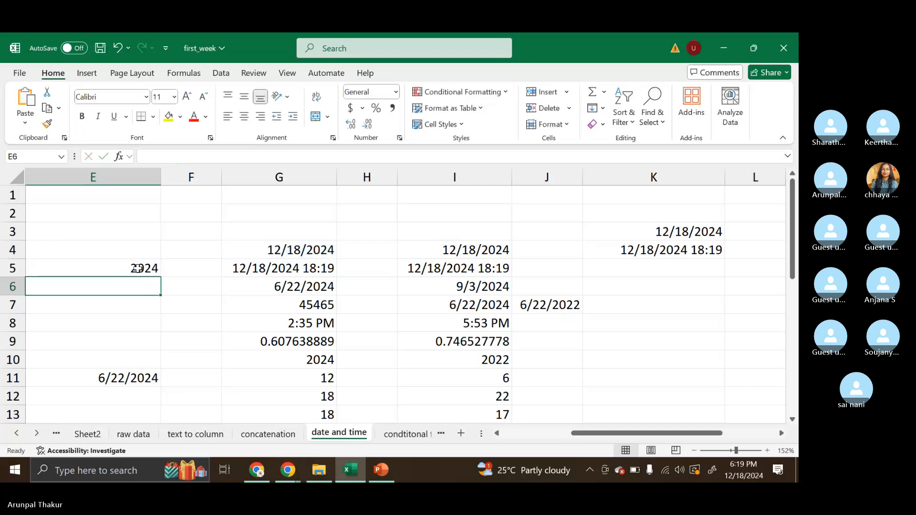
{"action": "left_click", "coordinate": [137, 268]}
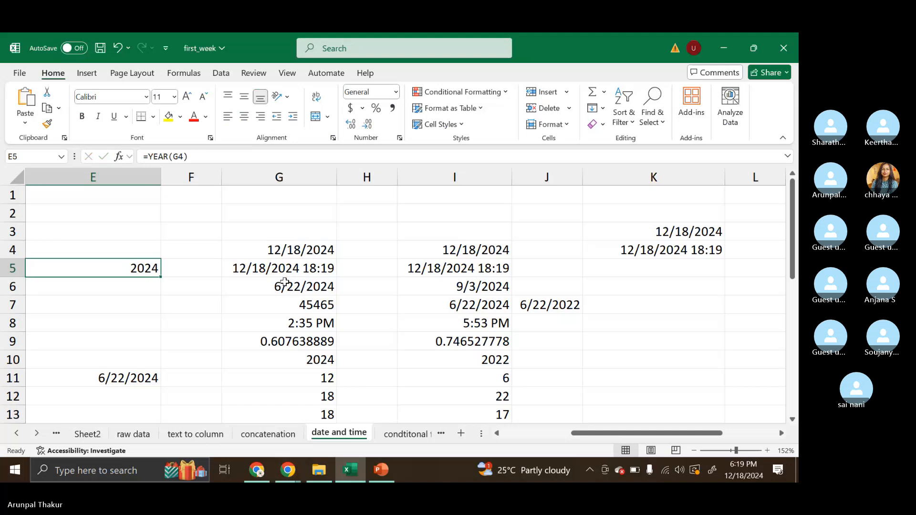
Examine the YEAR formula in cell E5 and the MONTH formula in cell G11.
{"action": "double_click", "coordinate": [115, 265]}
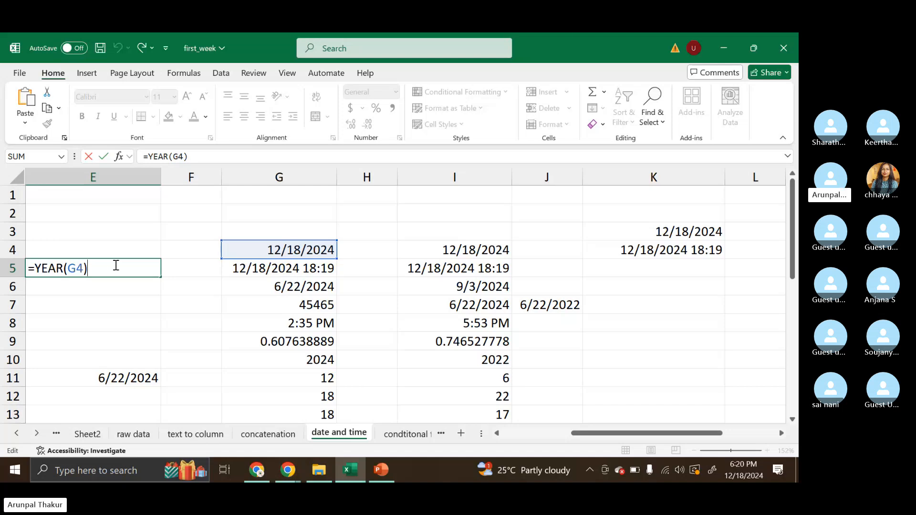
{"action": "key", "text": "Return"}
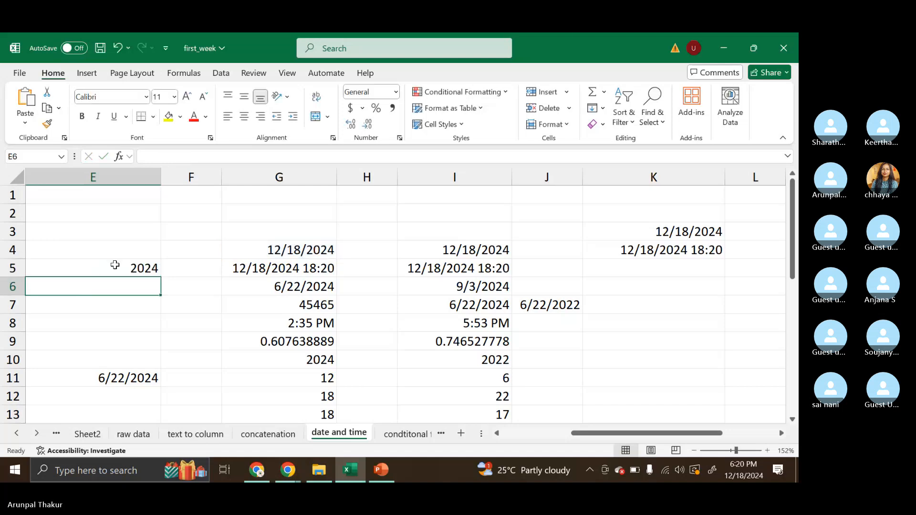
{"action": "left_click", "coordinate": [307, 376]}
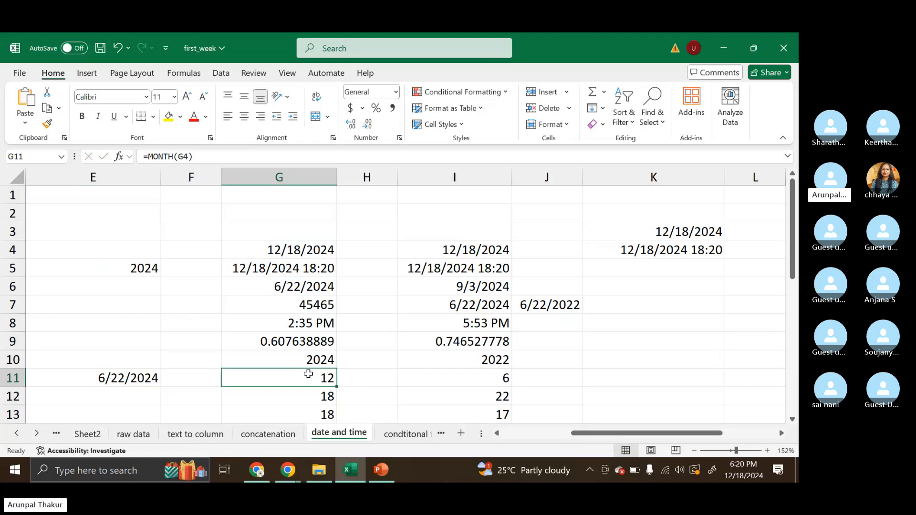
Try to enter a MONTH formula in cell E6.
{"action": "left_click", "coordinate": [122, 287]}
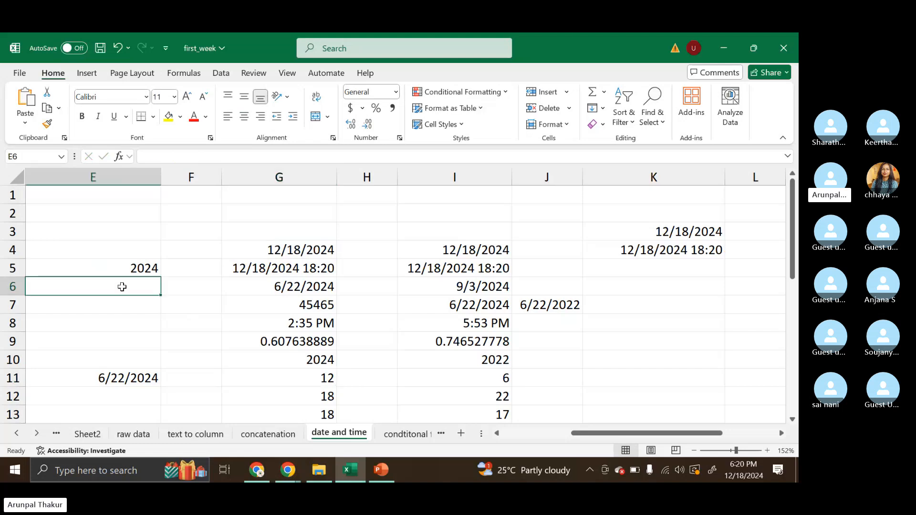
{"action": "type", "text": "=mi"}
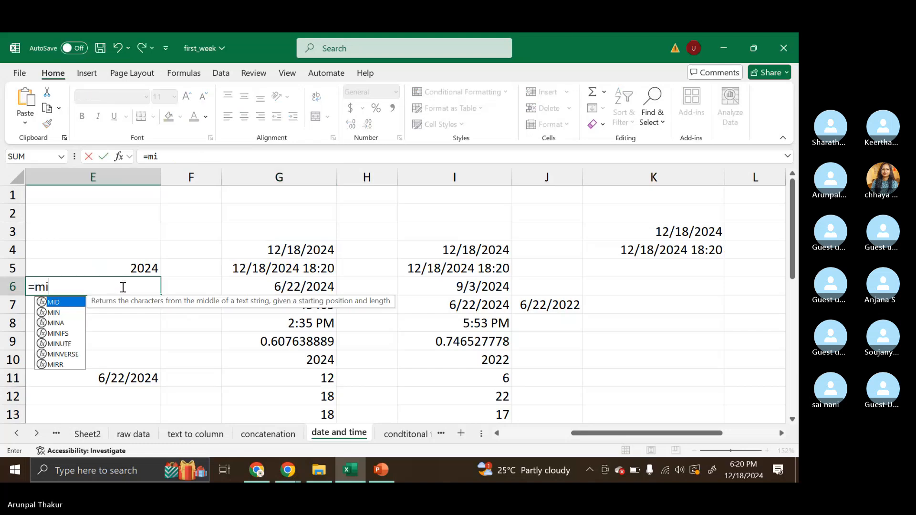
{"action": "key", "text": "BackSpace"}
{"action": "type", "text": "on"}
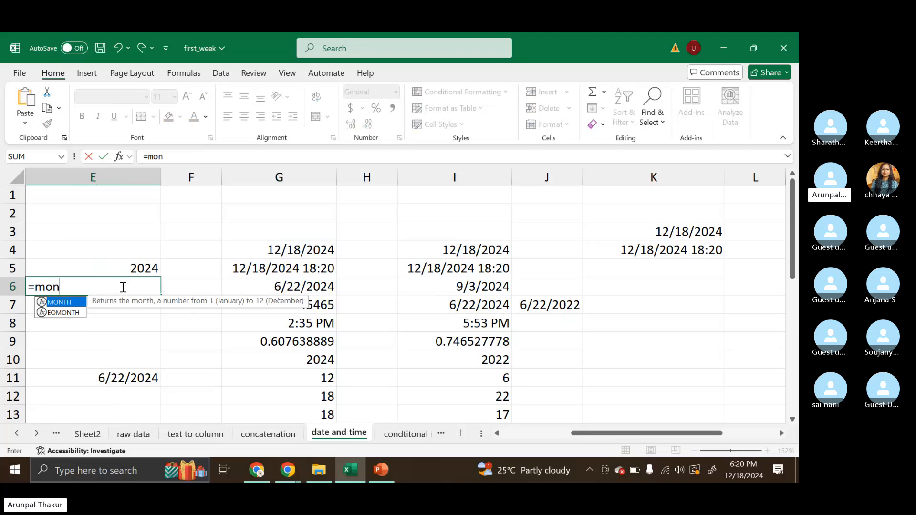
{"action": "key", "text": "Return"}
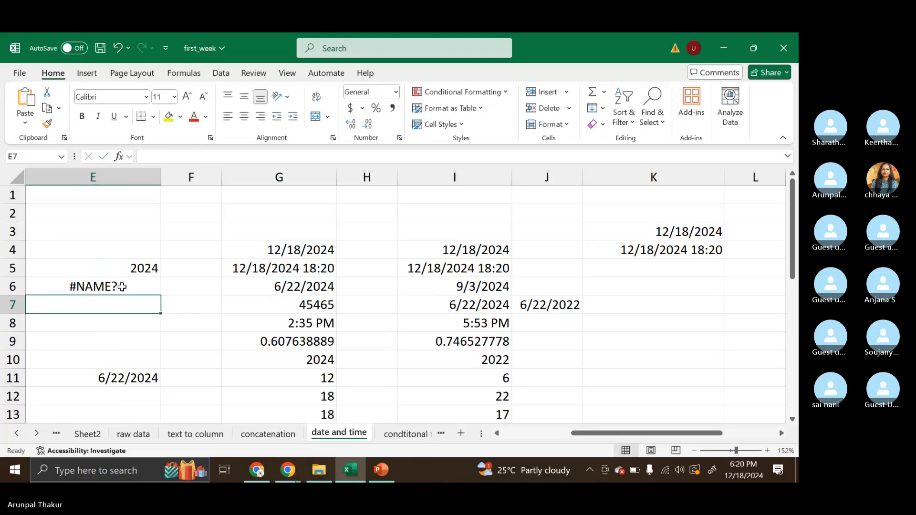
{"action": "left_click", "coordinate": [122, 287]}
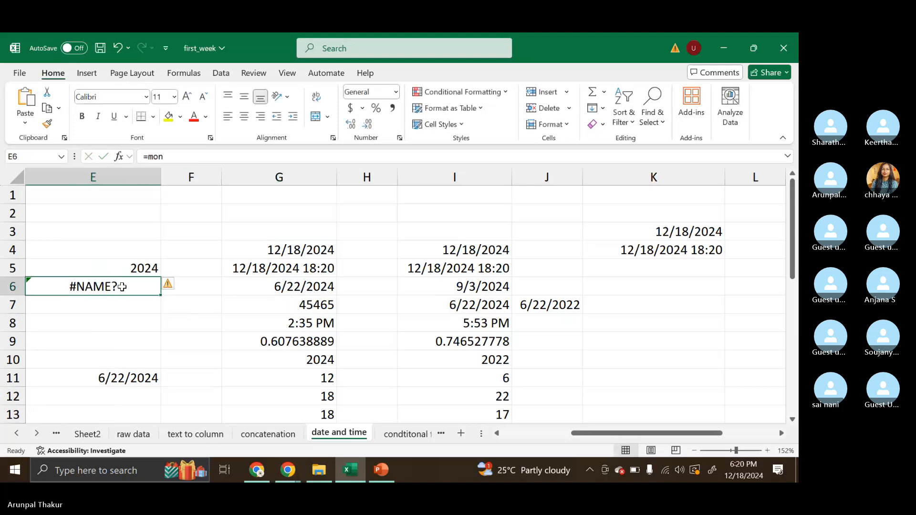
{"action": "double_click", "coordinate": [122, 287]}
{"action": "type", "text": "t5"}
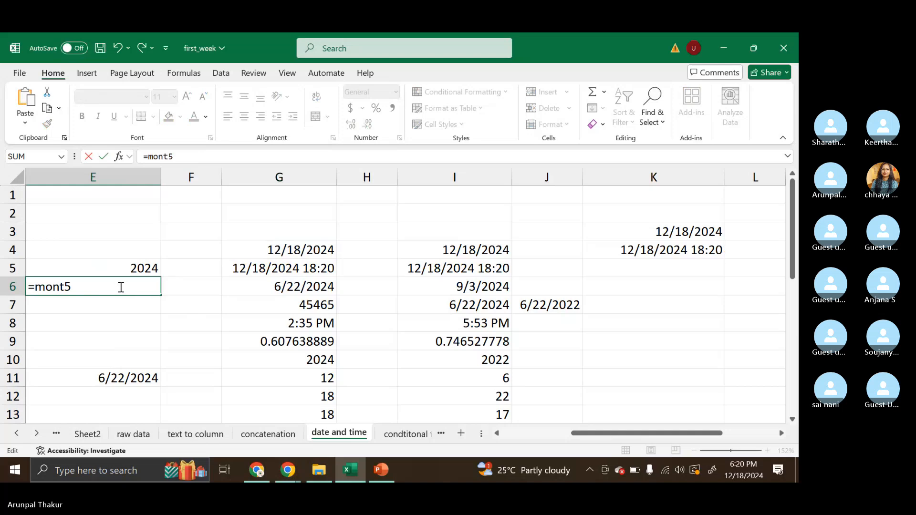
{"action": "key", "text": "BackSpace"}
{"action": "type", "text": "`"}
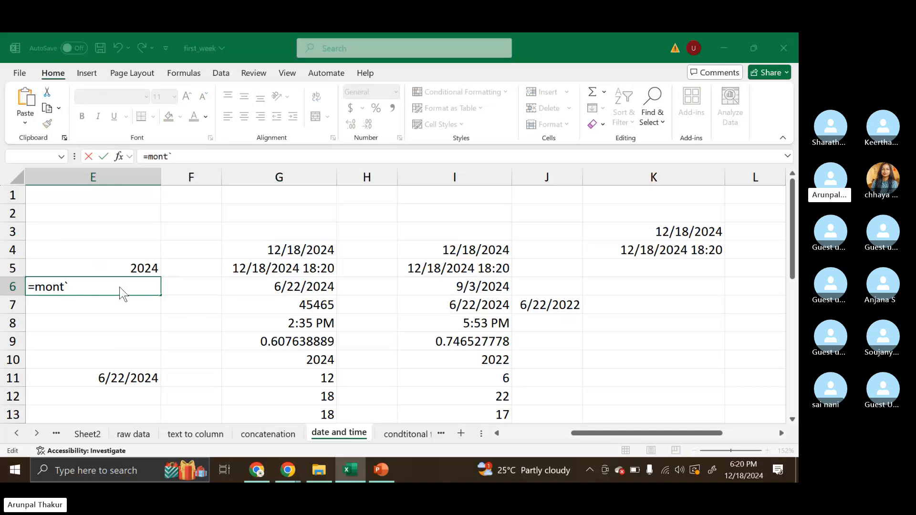
{"action": "key", "text": "Return"}
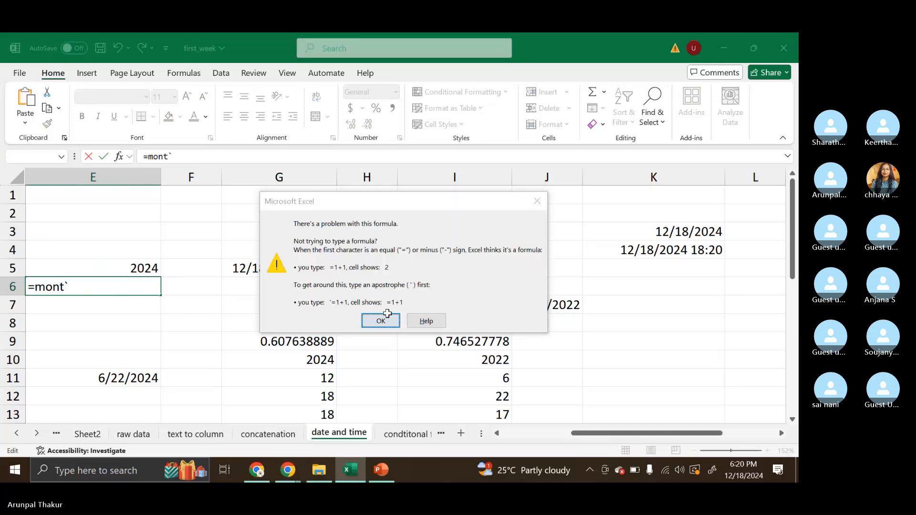
{"action": "left_click", "coordinate": [381, 321]}
{"action": "left_click", "coordinate": [380, 322]}
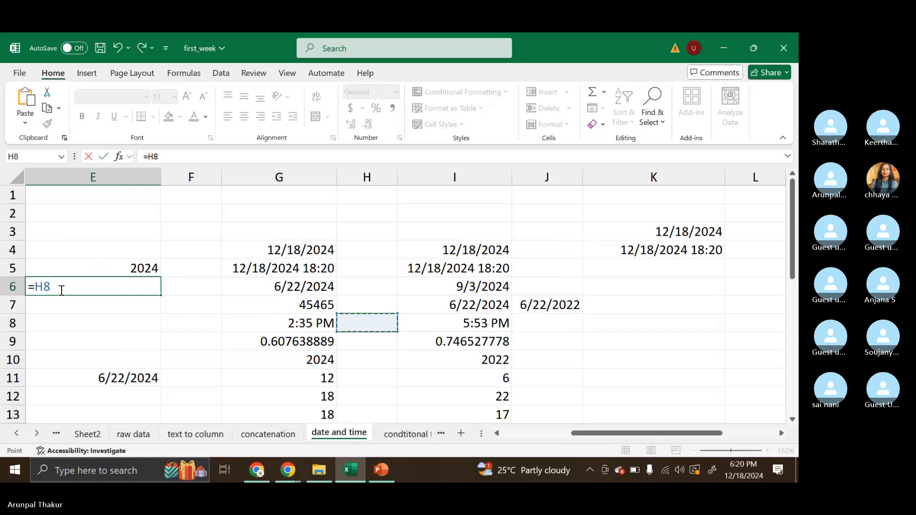
Extract the month of the date in cell G4 into cell E6 with the formula =MONTH(G4).
{"action": "left_click_drag", "start_coordinate": [61, 290], "coordinate": [15, 288]}
{"action": "type", "text": "="}
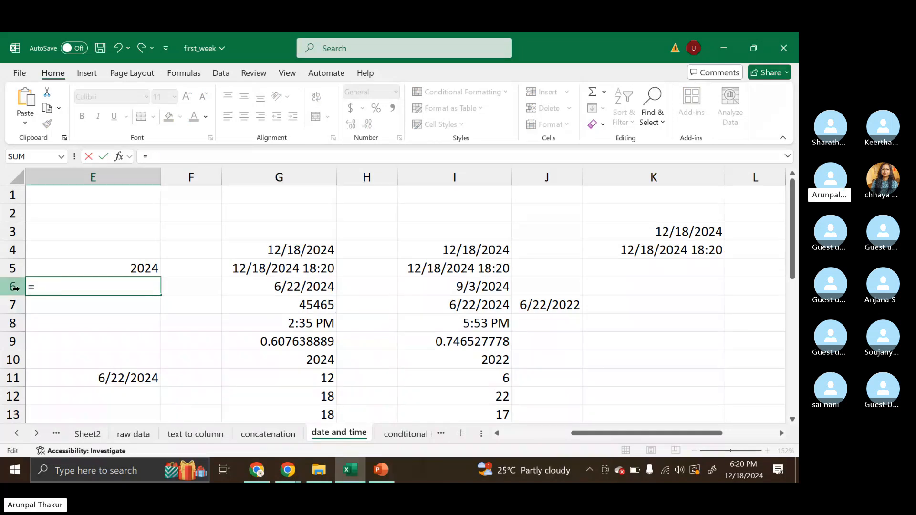
{"action": "type", "text": "MOD("}
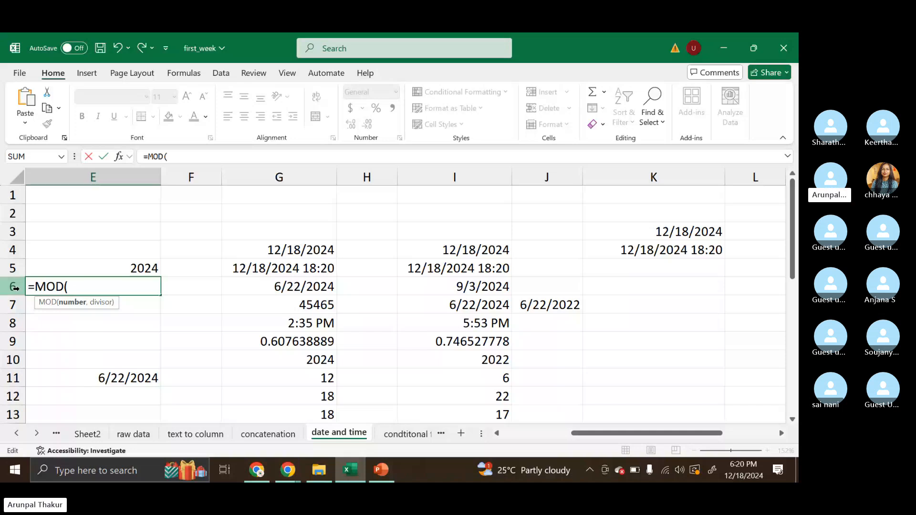
{"action": "key", "text": "BackSpace"}
{"action": "type", "text": "n"}
{"action": "key", "text": "BackSpace"}
{"action": "key", "text": "BackSpace"}
{"action": "key", "text": "BackSpace"}
{"action": "type", "text": "o"}
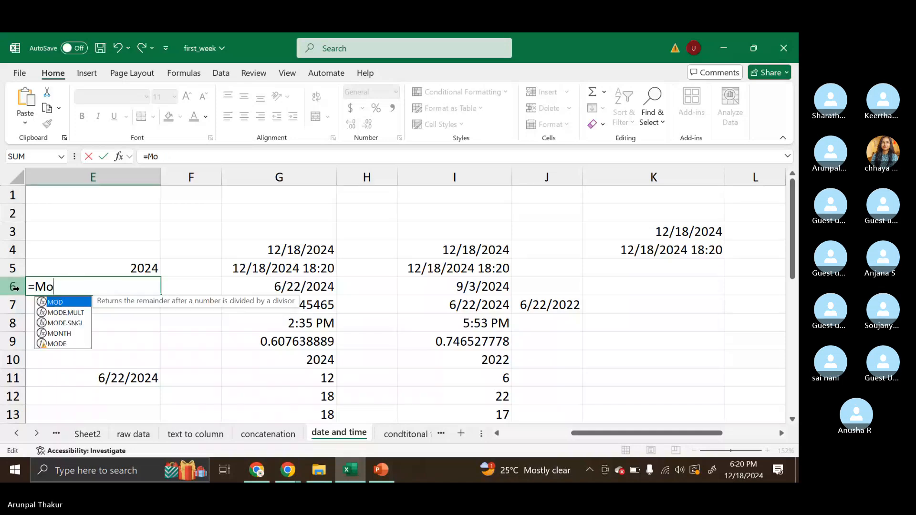
{"action": "type", "text": "n"}
{"action": "key", "text": "Tab"}
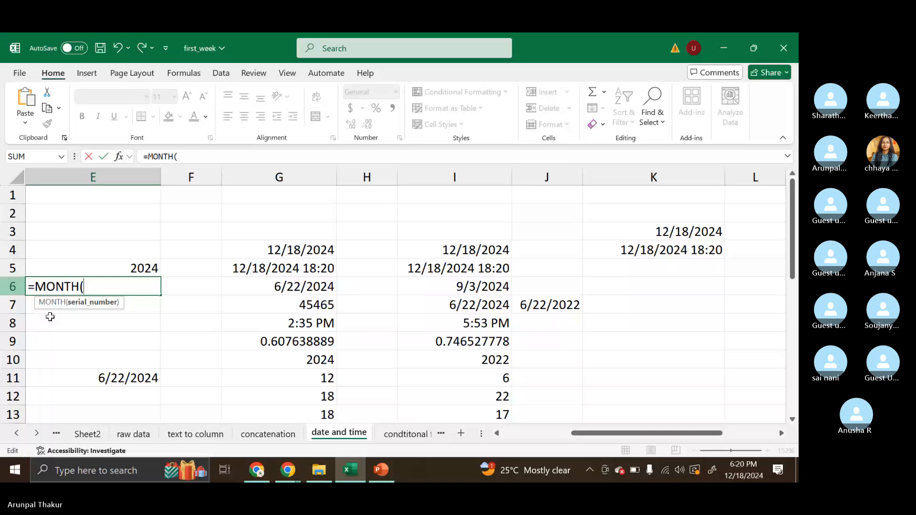
{"action": "left_click", "coordinate": [314, 252]}
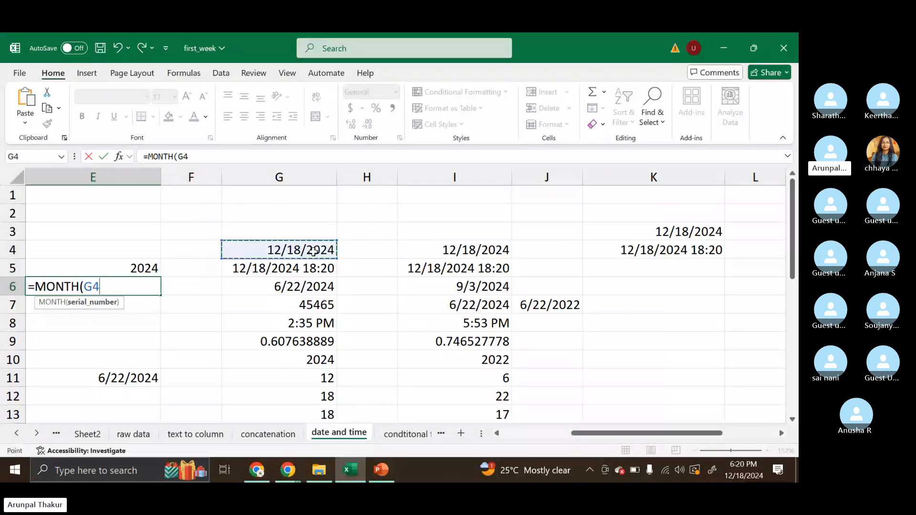
{"action": "type", "text": ")"}
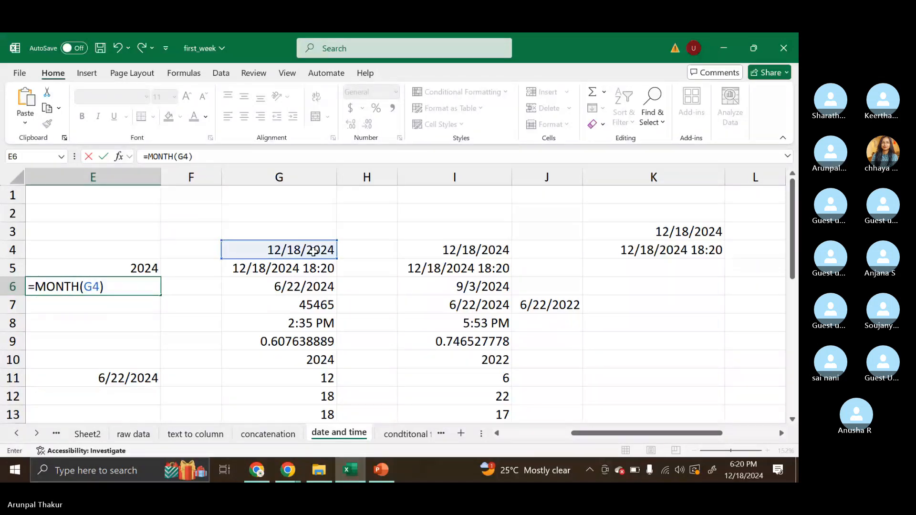
{"action": "key", "text": "Return"}
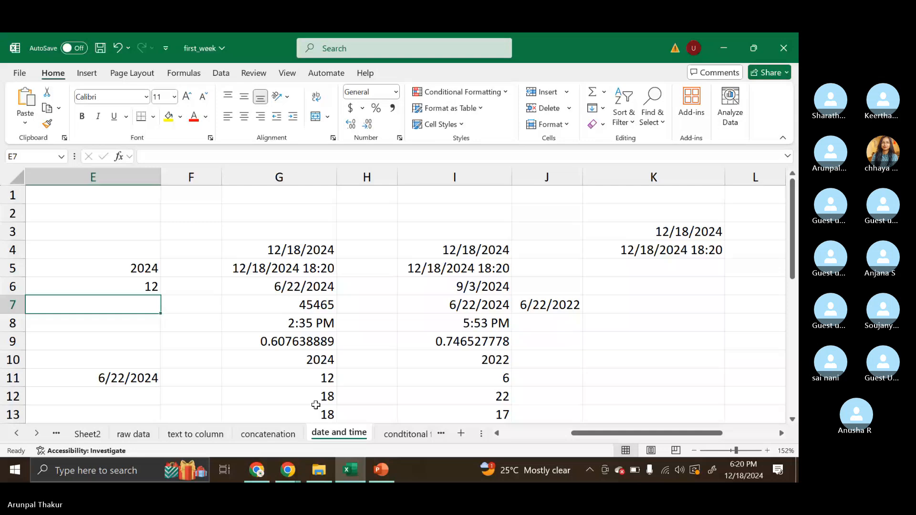
Examine the DAY formula in cell G12 and the HOUR formula in cell G13, including the cells they reference.
{"action": "left_click", "coordinate": [317, 400]}
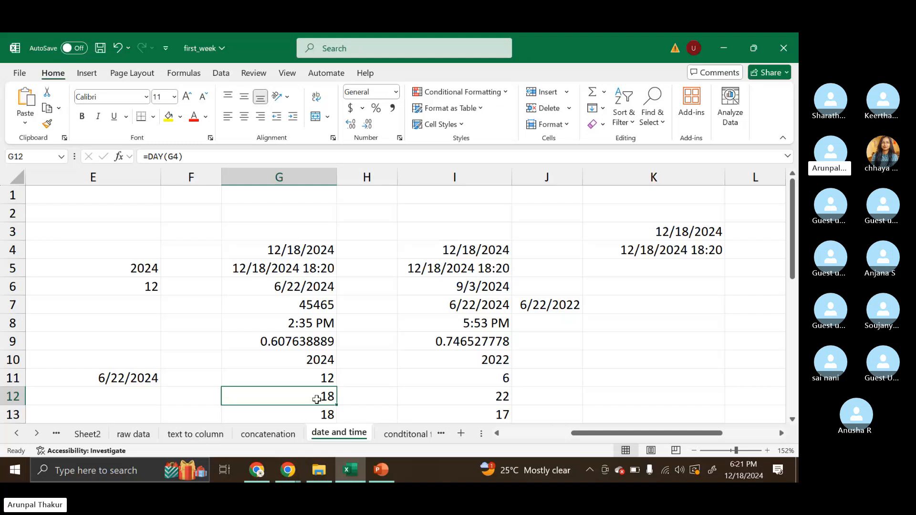
{"action": "double_click", "coordinate": [316, 399]}
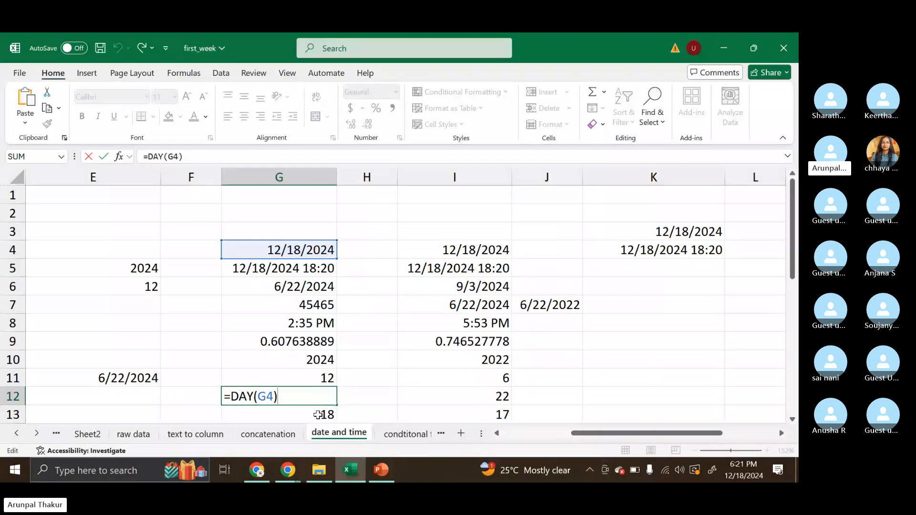
{"action": "key", "text": "Return"}
{"action": "scroll", "coordinate": [360, 368], "scroll_direction": "down", "scroll_amount": 1}
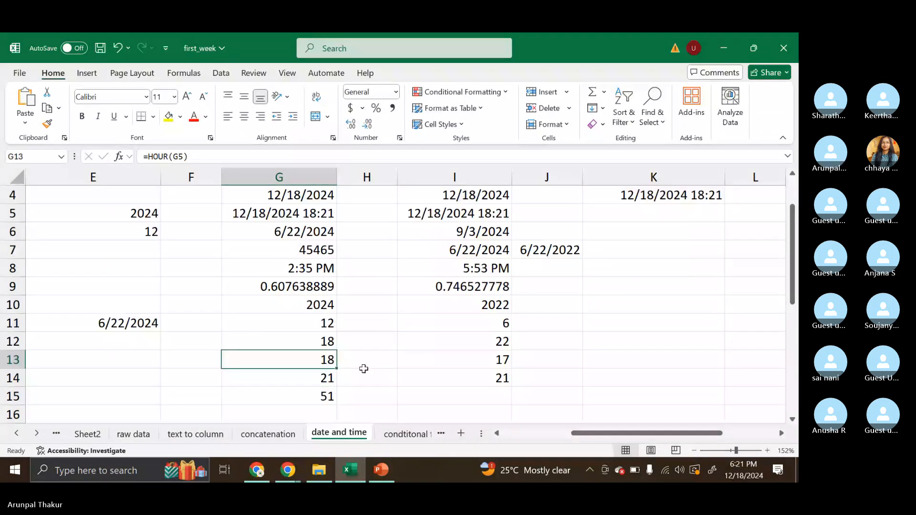
{"action": "key", "text": "ctrl+Up"}
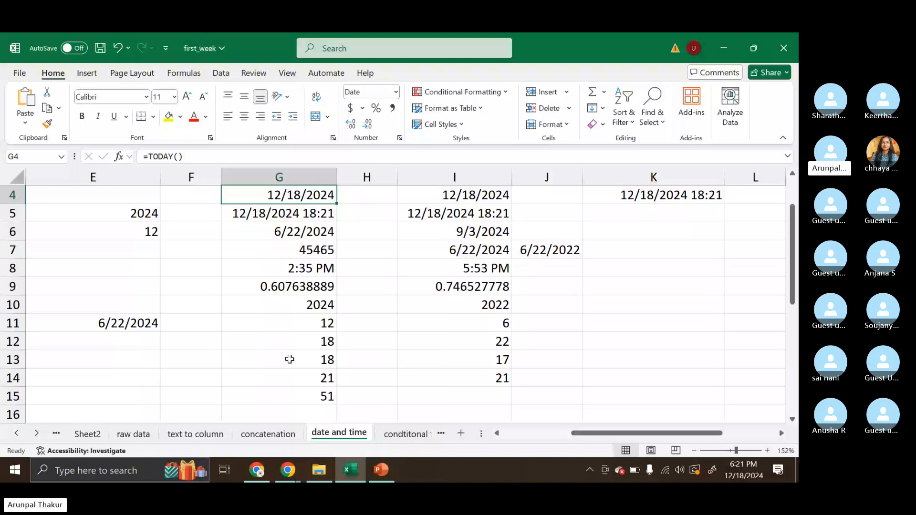
{"action": "double_click", "coordinate": [289, 360]}
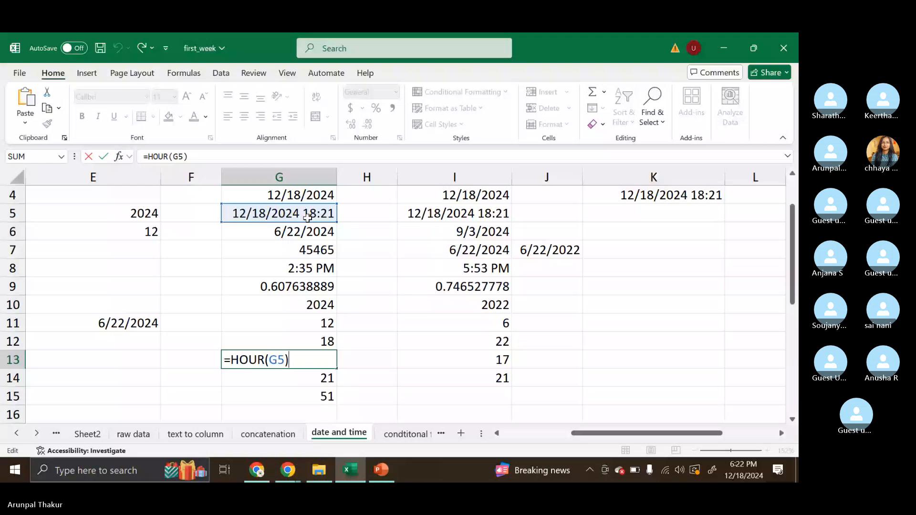
{"action": "key", "text": "Tab"}
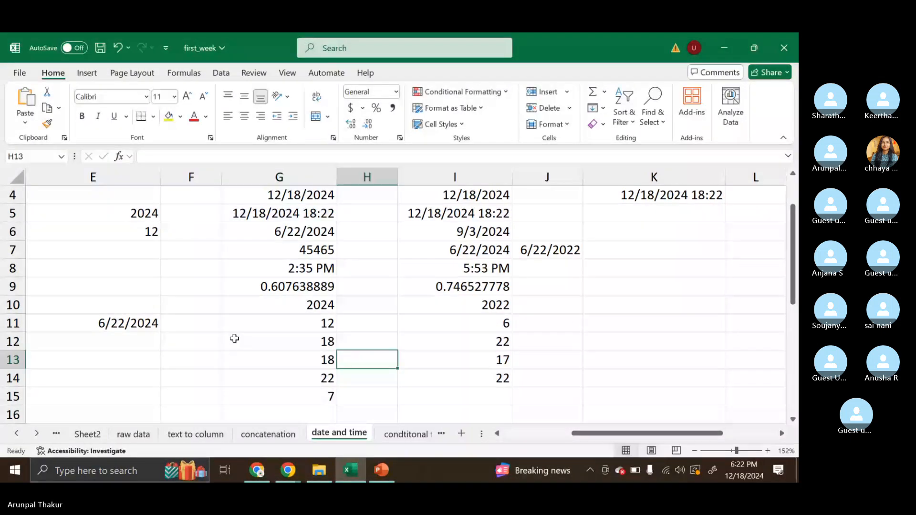
Extract the hour of the date and time in cell G5 into cell E7 with the formula =HOUR(G5).
{"action": "left_click", "coordinate": [103, 250]}
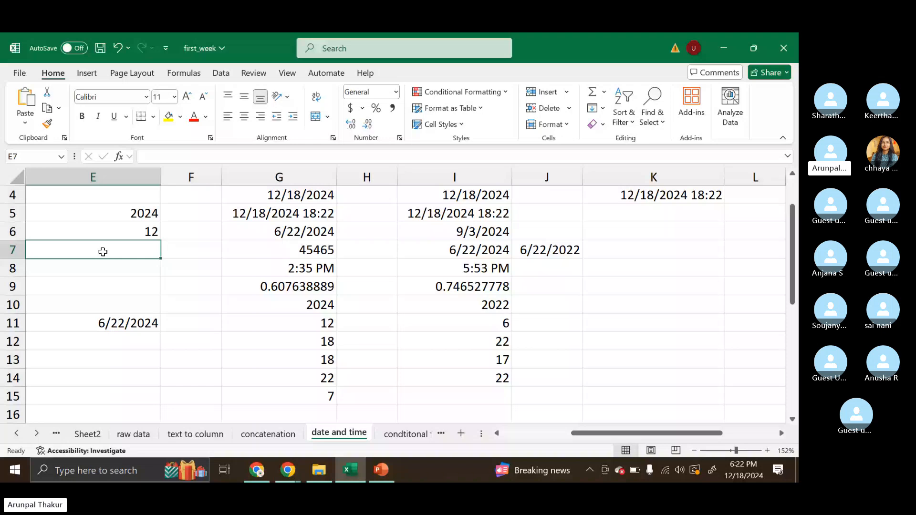
{"action": "type", "text": "=hou"}
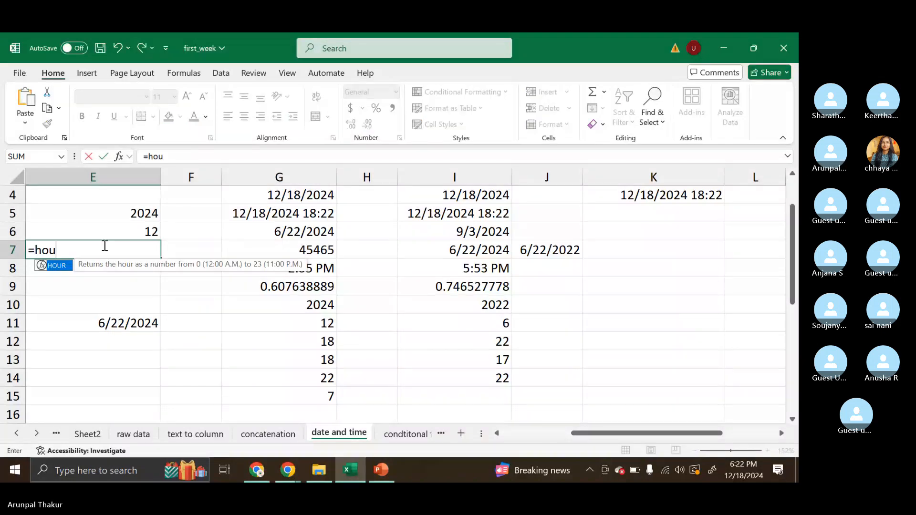
{"action": "key", "text": "Tab"}
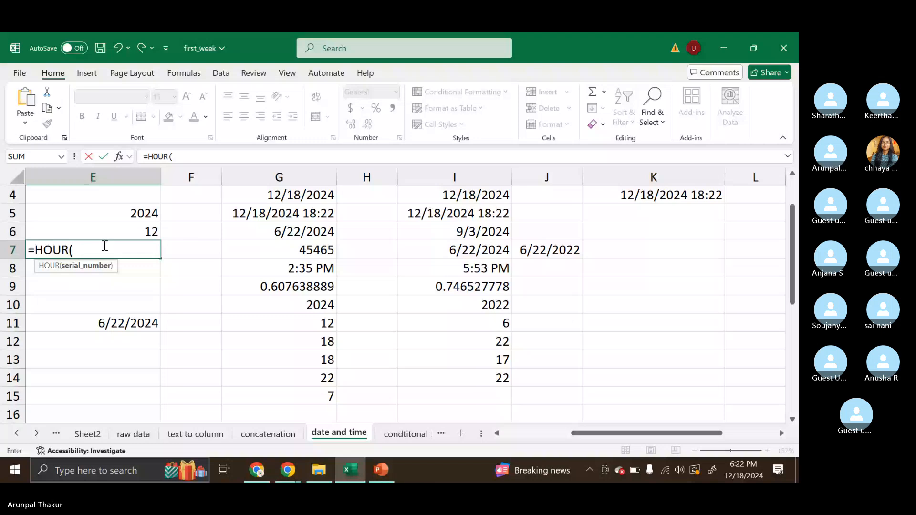
{"action": "type", "text": "G5"}
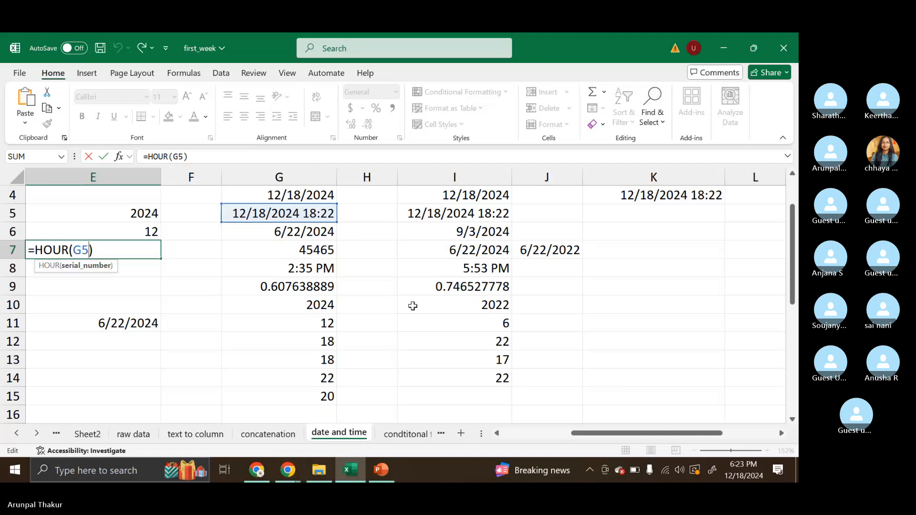
{"action": "key", "text": "Return"}
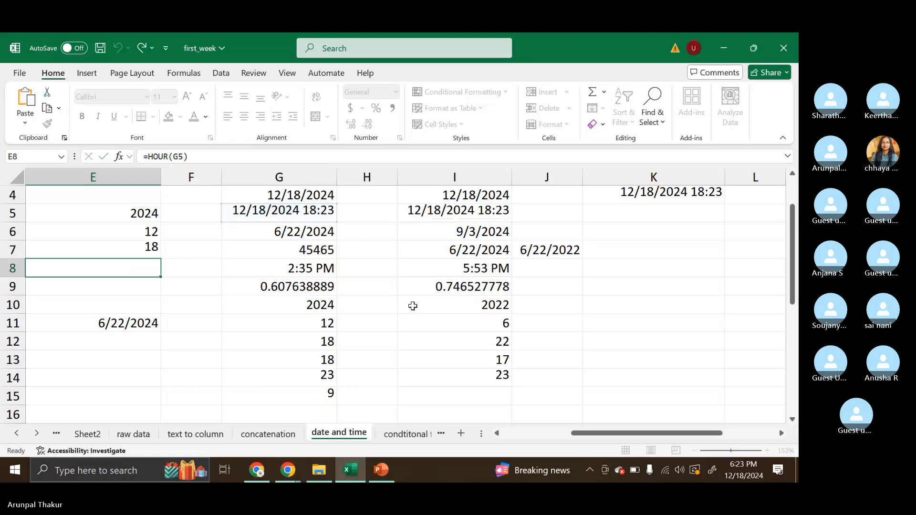
Examine the SECOND formula in cell G15 and re-enter it unchanged to refresh the seconds.
{"action": "left_click", "coordinate": [323, 396]}
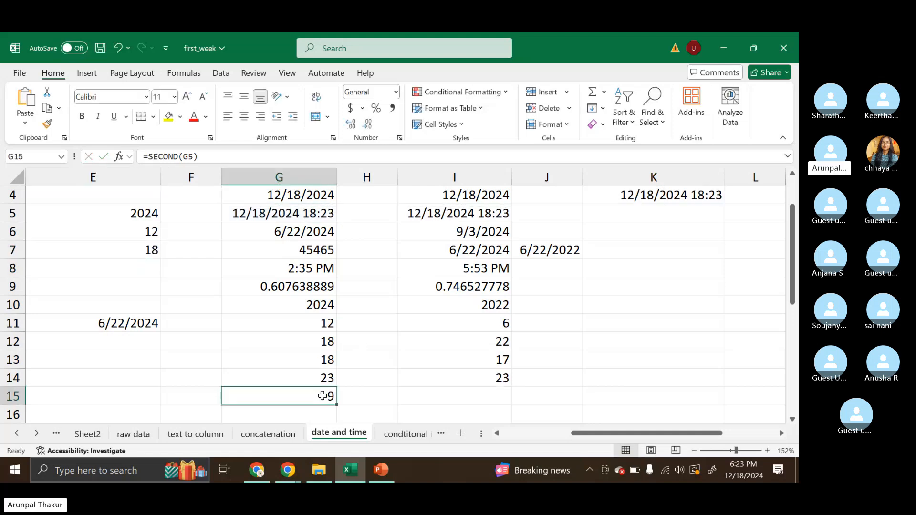
{"action": "left_click", "coordinate": [364, 379]}
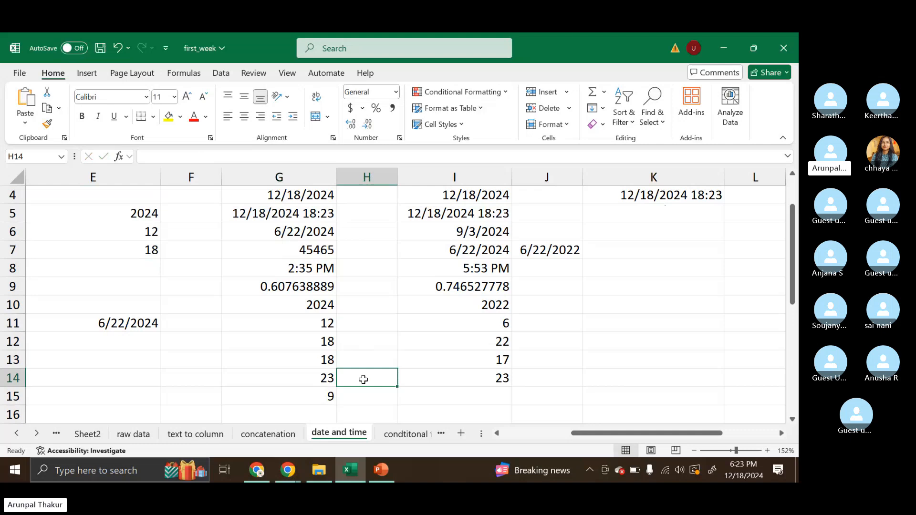
{"action": "double_click", "coordinate": [327, 399]}
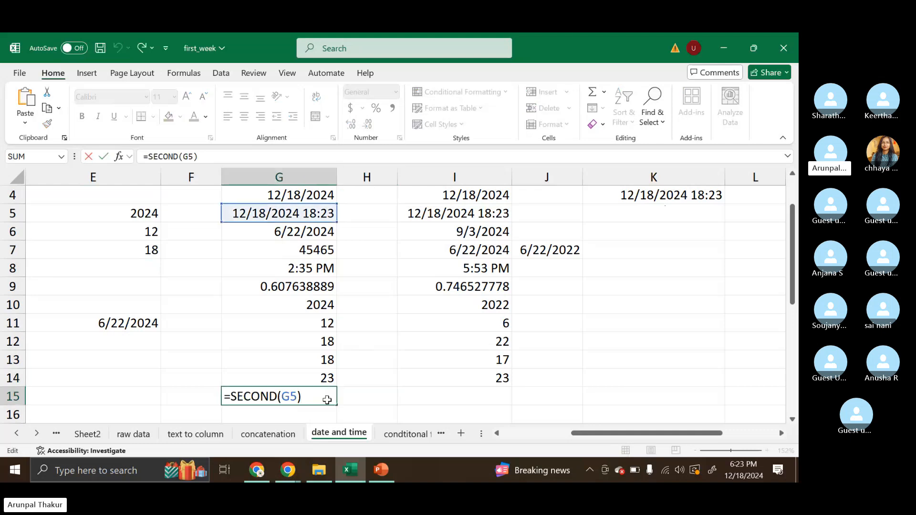
{"action": "key", "text": "Return"}
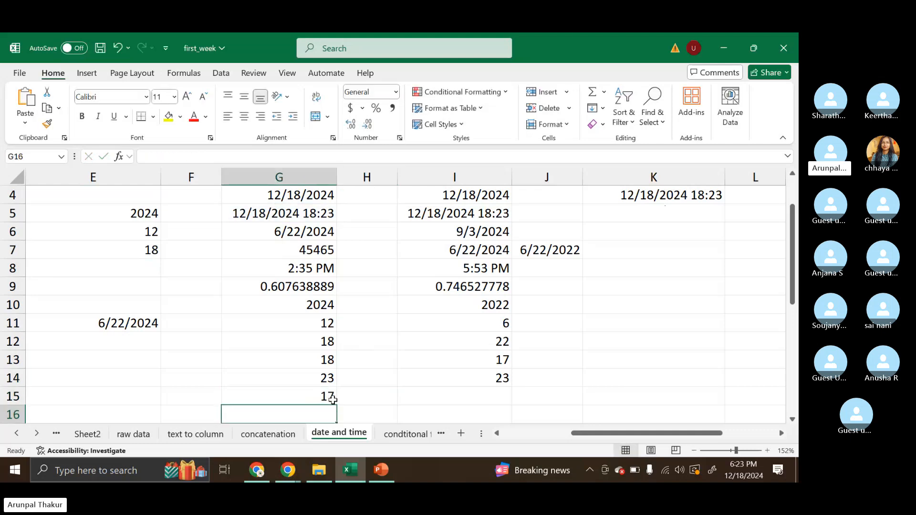
{"action": "left_click", "coordinate": [299, 397]}
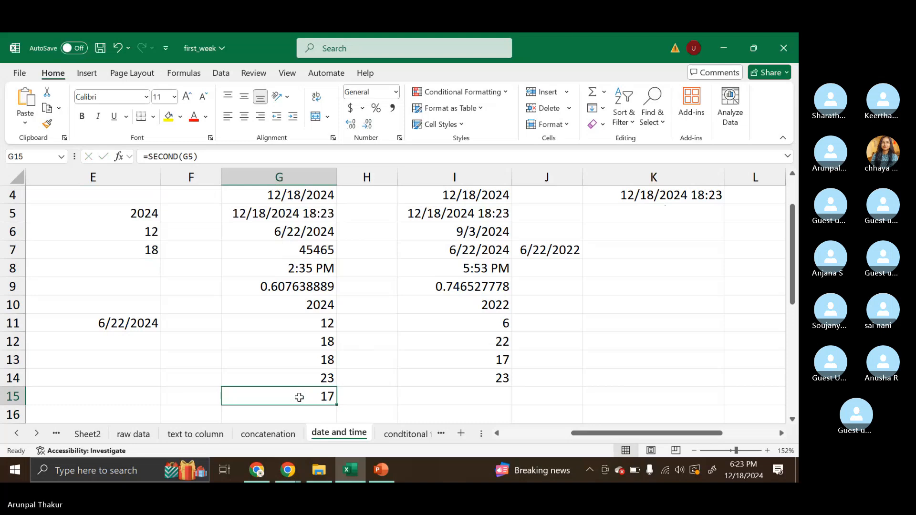
Re-enter the SECOND formula in cell G15 and the MINUTE formula in cell G14 unchanged to refresh the time values.
{"action": "double_click", "coordinate": [299, 397]}
{"action": "key", "text": "Return"}
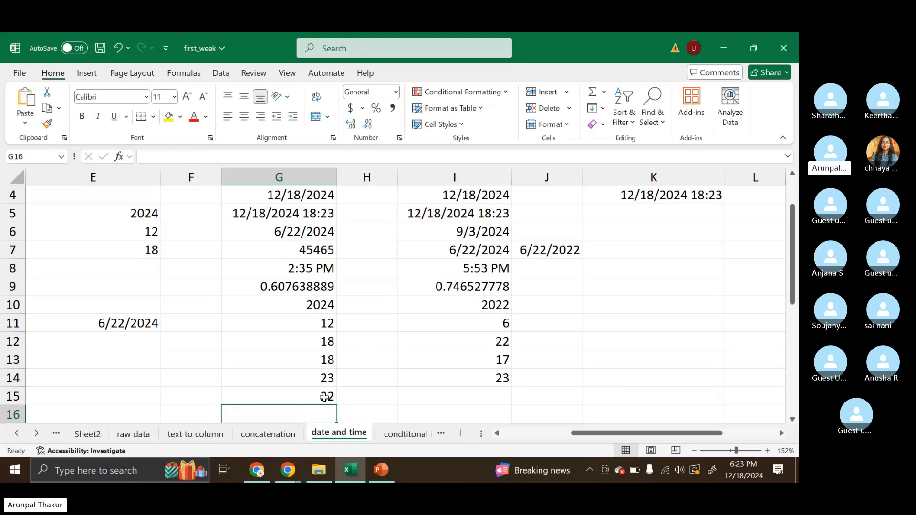
{"action": "left_click", "coordinate": [322, 378]}
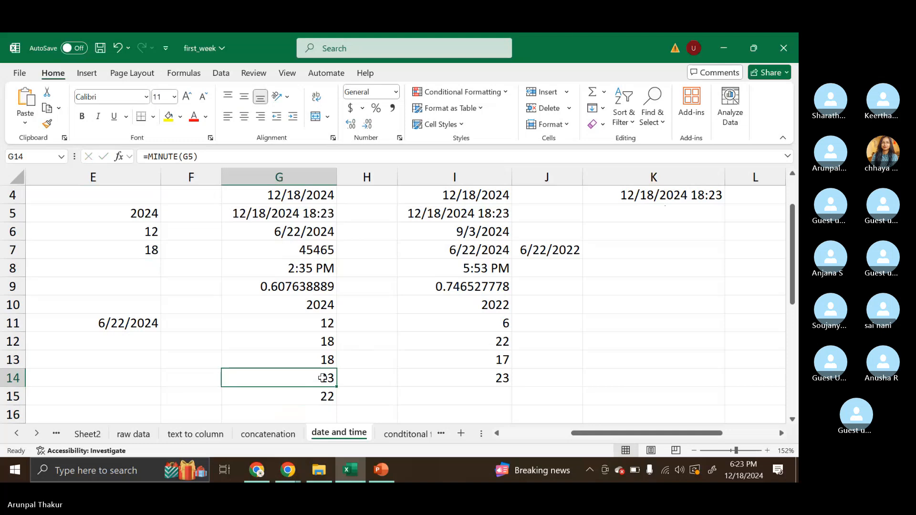
{"action": "double_click", "coordinate": [322, 378]}
{"action": "key", "text": "Return"}
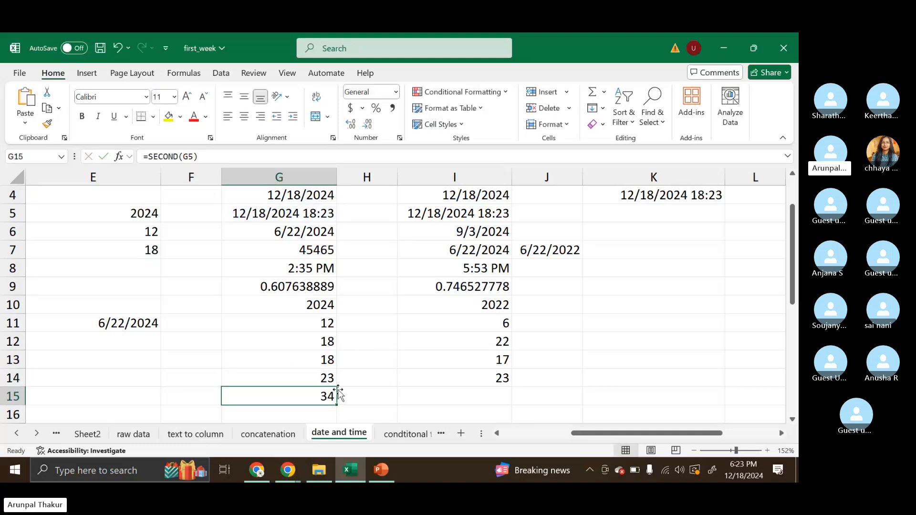
Re-enter the MINUTE formula in cell G14 unchanged three more times to keep recalculating the seconds in cell G15.
{"action": "scroll", "coordinate": [348, 372], "scroll_direction": "down", "scroll_amount": 2}
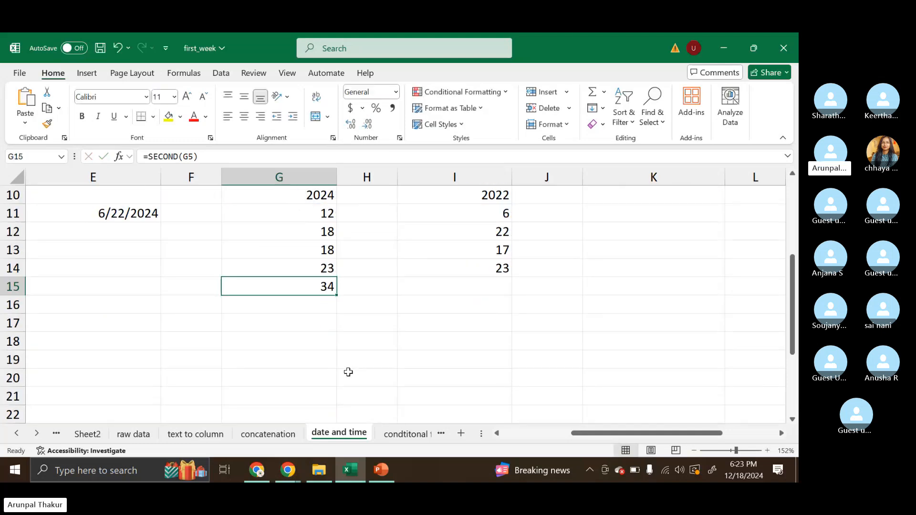
{"action": "scroll", "coordinate": [348, 372], "scroll_direction": "up", "scroll_amount": 1}
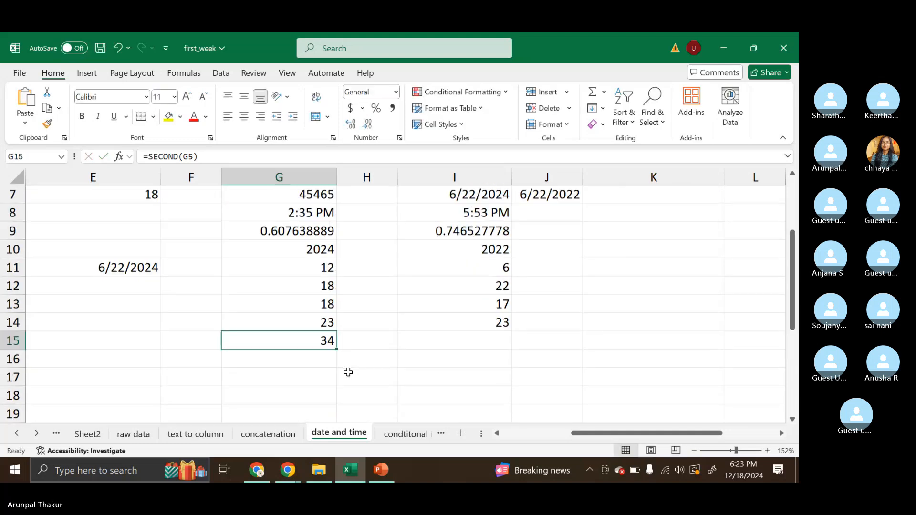
{"action": "left_click", "coordinate": [307, 321]}
{"action": "double_click", "coordinate": [311, 322]}
{"action": "key", "text": "Return"}
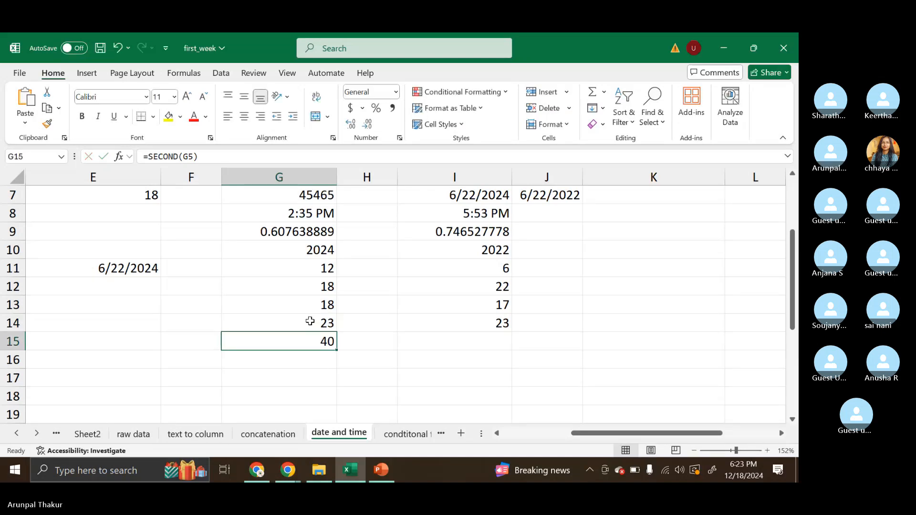
{"action": "left_click", "coordinate": [310, 321]}
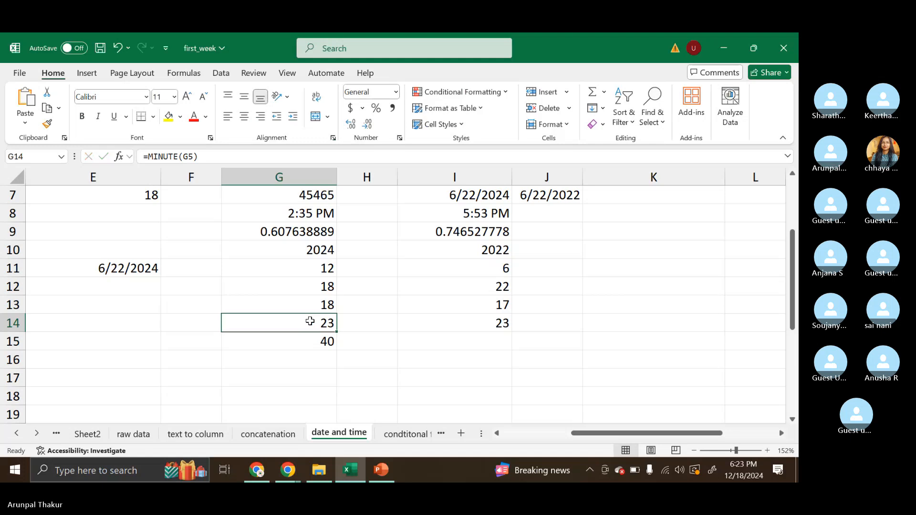
{"action": "double_click", "coordinate": [310, 321]}
{"action": "key", "text": "Return"}
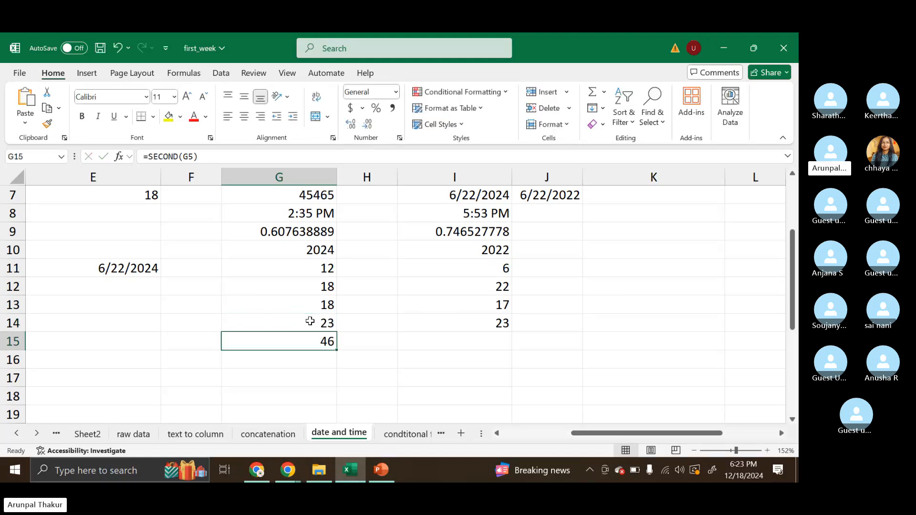
{"action": "left_click", "coordinate": [310, 321]}
{"action": "double_click", "coordinate": [310, 321]}
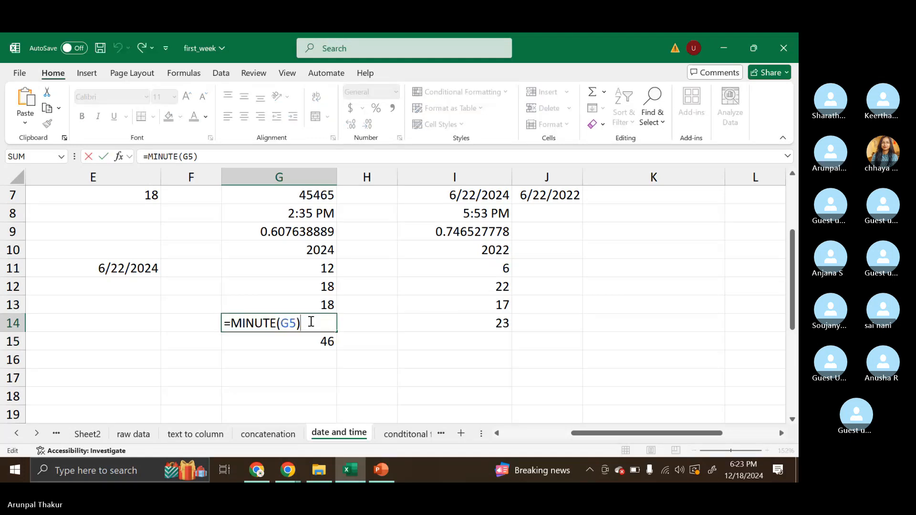
{"action": "key", "text": "Return"}
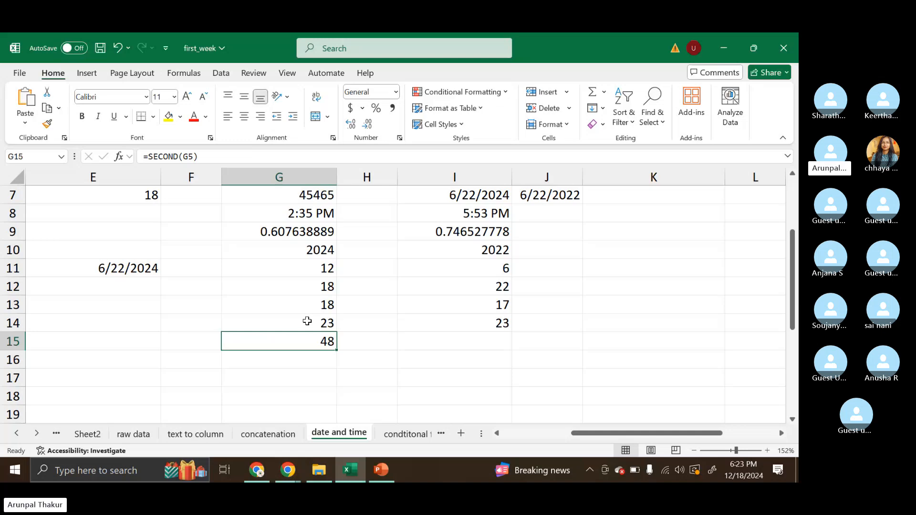
Examine the SECOND formula in cell G15 with its reference to G5, and re-enter it unchanged.
{"action": "double_click", "coordinate": [301, 337]}
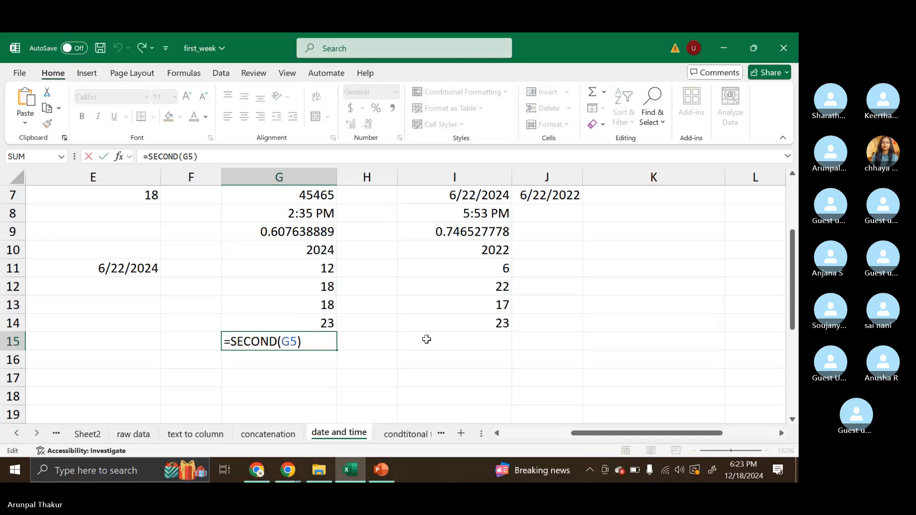
{"action": "scroll", "coordinate": [430, 340], "scroll_direction": "up", "scroll_amount": 2}
{"action": "scroll", "coordinate": [427, 340], "scroll_direction": "down", "scroll_amount": 1}
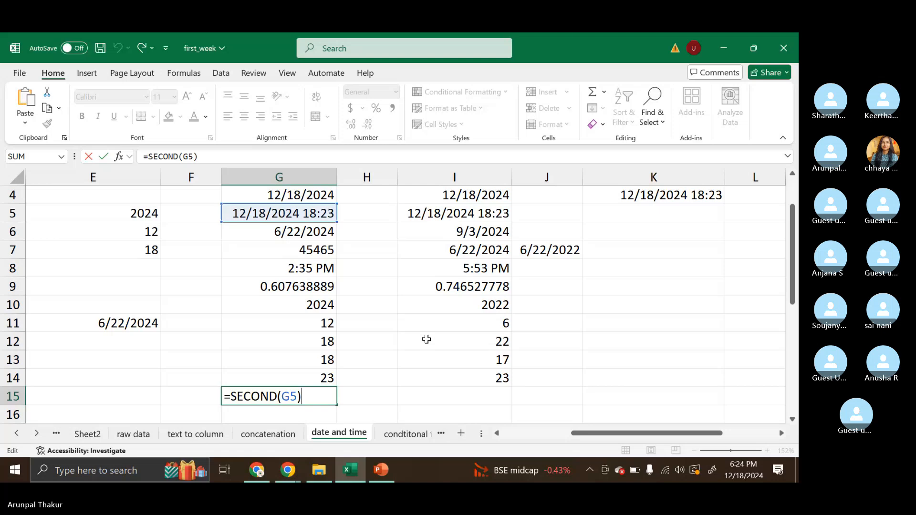
{"action": "key", "text": "Return"}
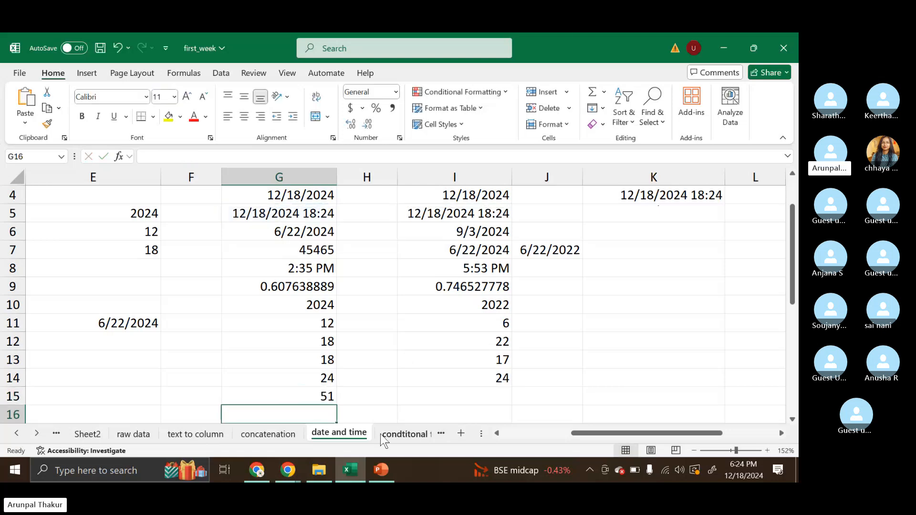
On the condtitonal formating sheet, fill the Boxes Sold and Amount headers in C1:D1 with yellow and make them bold and italic.
{"action": "left_click", "coordinate": [384, 434]}
{"action": "left_click", "coordinate": [355, 434]}
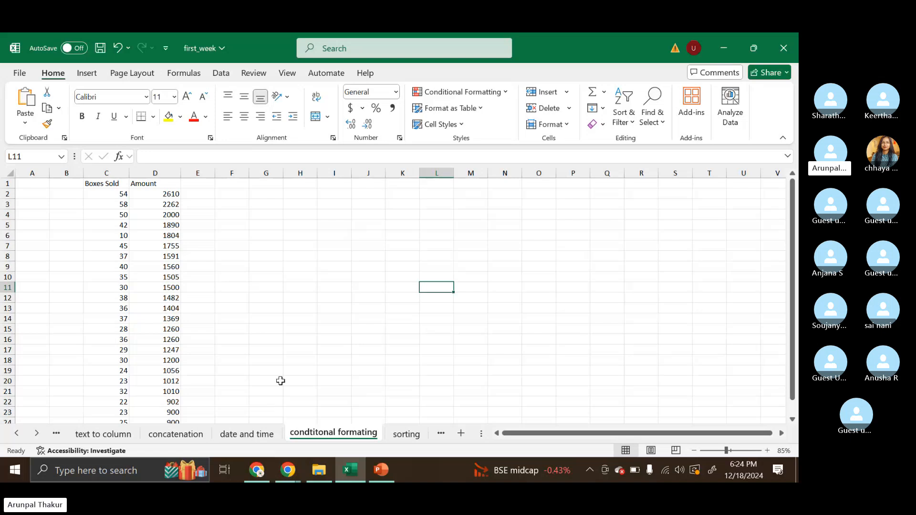
{"action": "scroll", "coordinate": [267, 381], "scroll_direction": "down", "scroll_amount": 1}
{"action": "scroll", "coordinate": [204, 298], "scroll_direction": "up", "scroll_amount": 1}
{"action": "left_click_drag", "start_coordinate": [98, 184], "coordinate": [152, 185]}
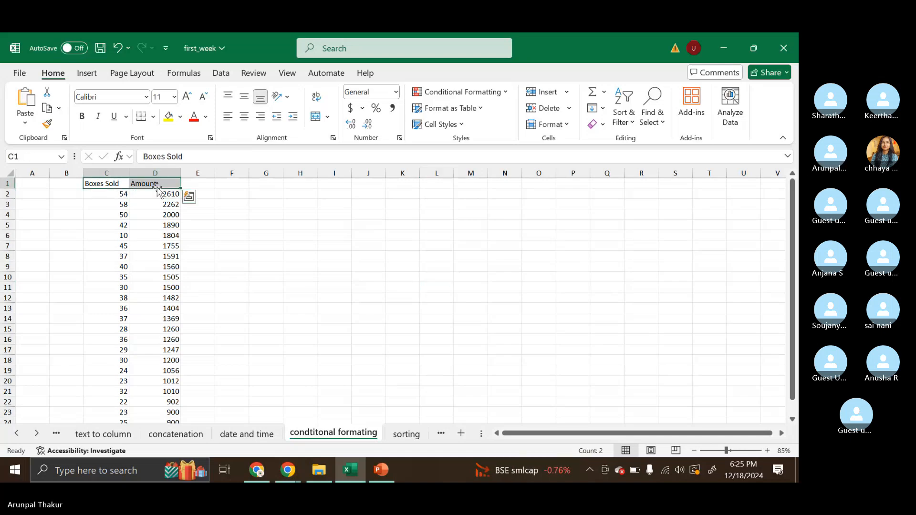
{"action": "left_click", "coordinate": [169, 117]}
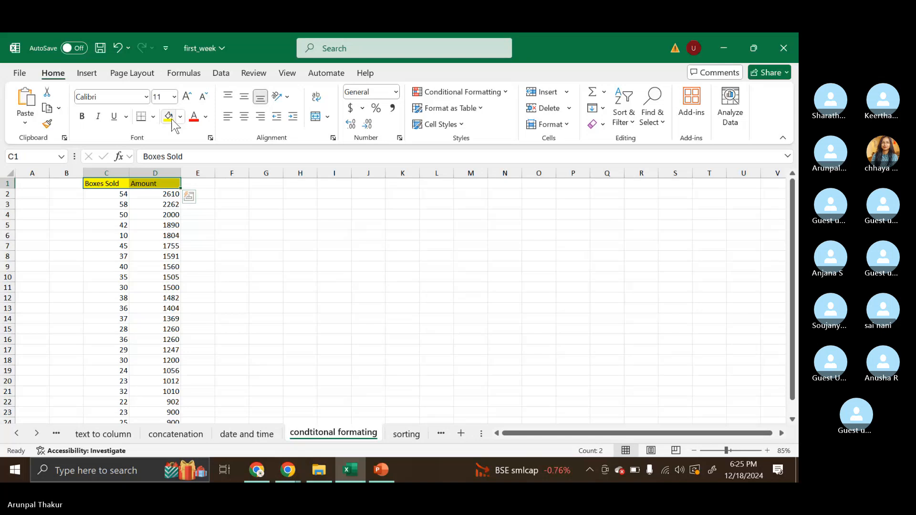
{"action": "left_click", "coordinate": [83, 118]}
{"action": "left_click", "coordinate": [97, 116]}
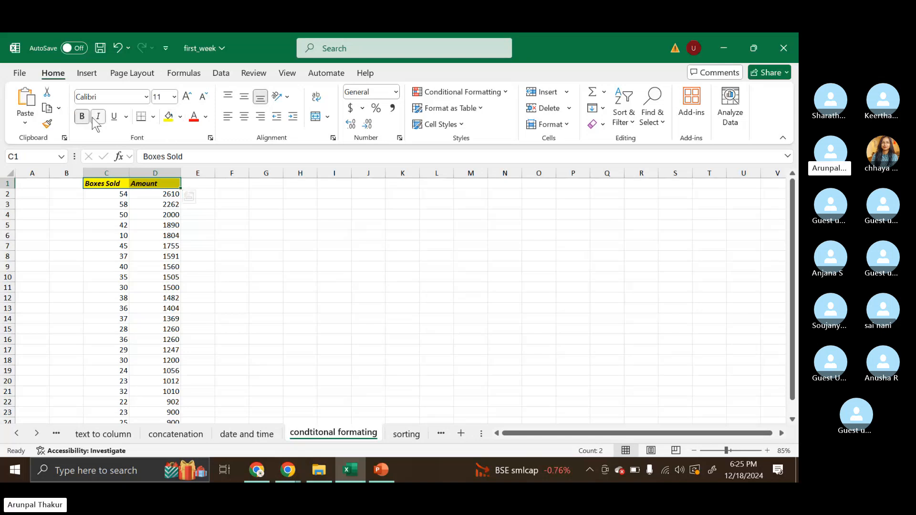
Apply thick outside borders to the header cells C1:D1.
{"action": "left_click", "coordinate": [153, 118]}
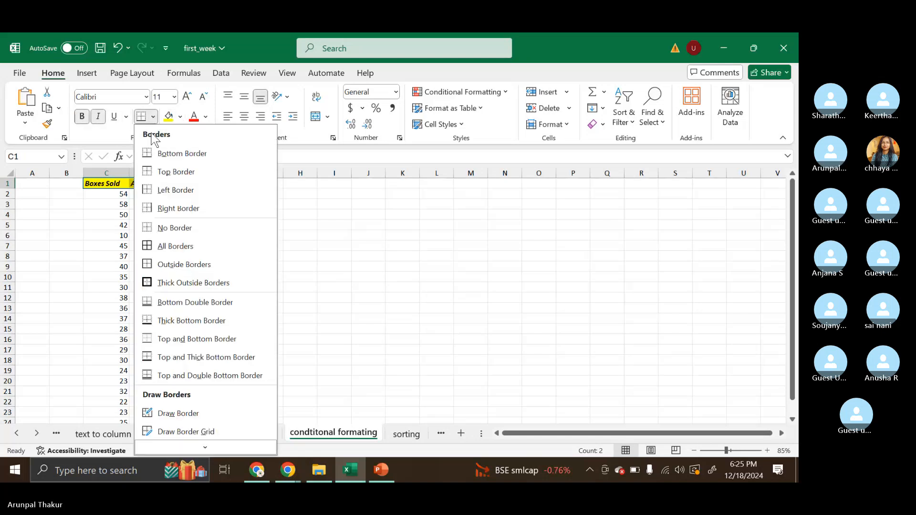
{"action": "left_click", "coordinate": [181, 283]}
{"action": "left_click", "coordinate": [252, 214]}
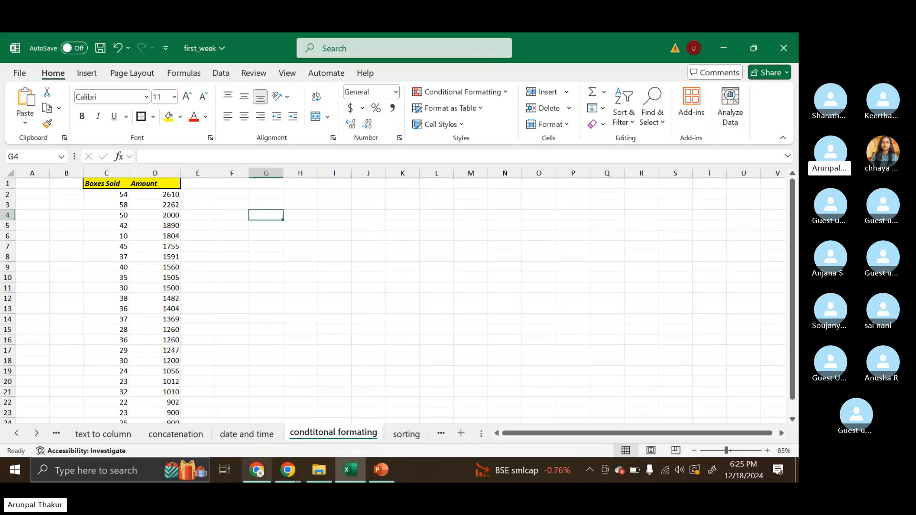
On the raw data sheet, select the Boxes Sold and Amount columns from their headers in row 5 down to the last record.
{"action": "left_click", "coordinate": [16, 432]}
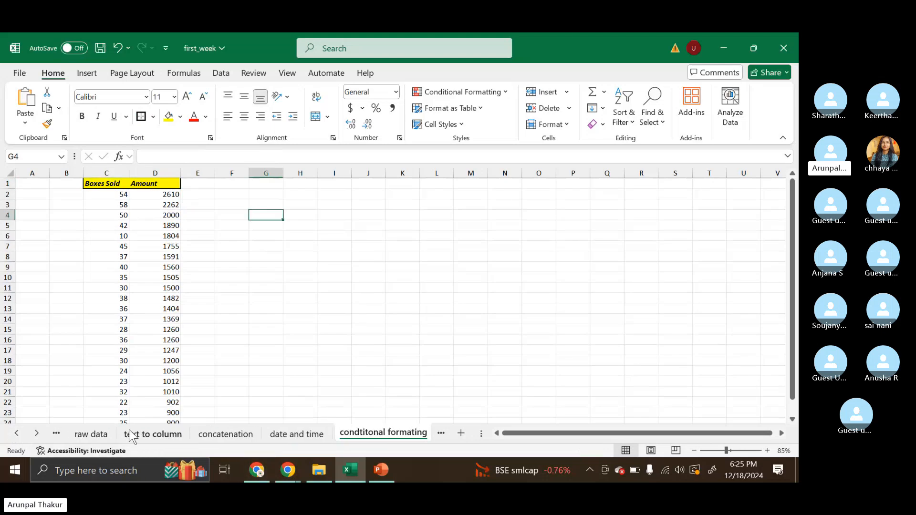
{"action": "left_click", "coordinate": [102, 434]}
{"action": "scroll", "coordinate": [329, 287], "scroll_direction": "up", "scroll_amount": 5}
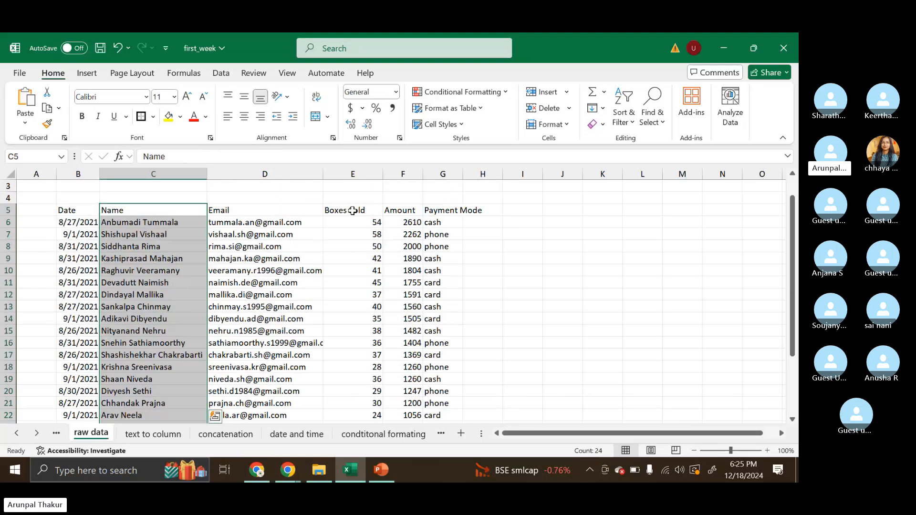
{"action": "left_click", "coordinate": [352, 211]}
{"action": "left_click", "coordinate": [402, 214]}
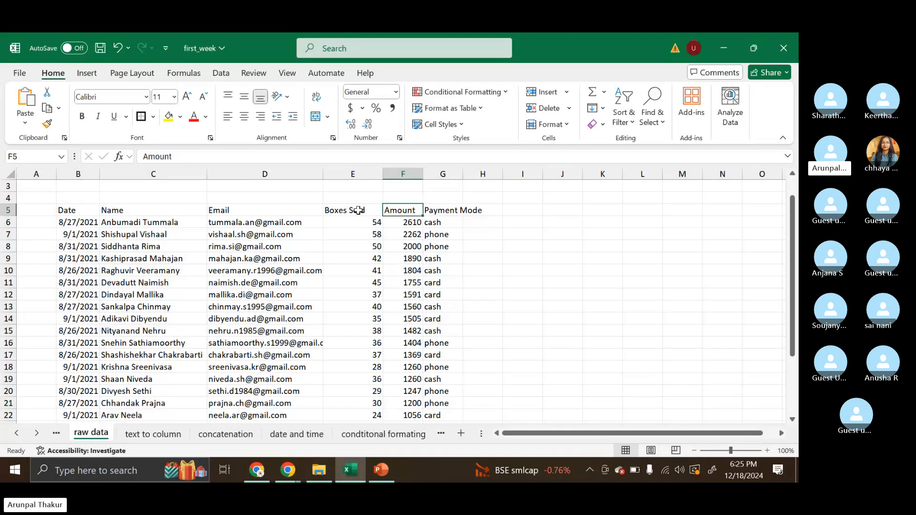
{"action": "left_click", "coordinate": [365, 210]}
{"action": "left_click", "coordinate": [396, 211], "text": "ctrl"}
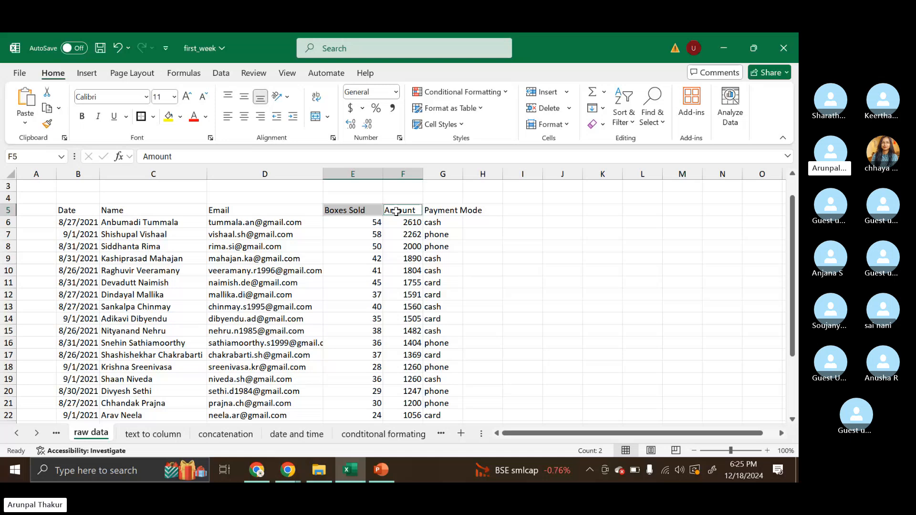
{"action": "key", "text": "ctrl+shift+Down"}
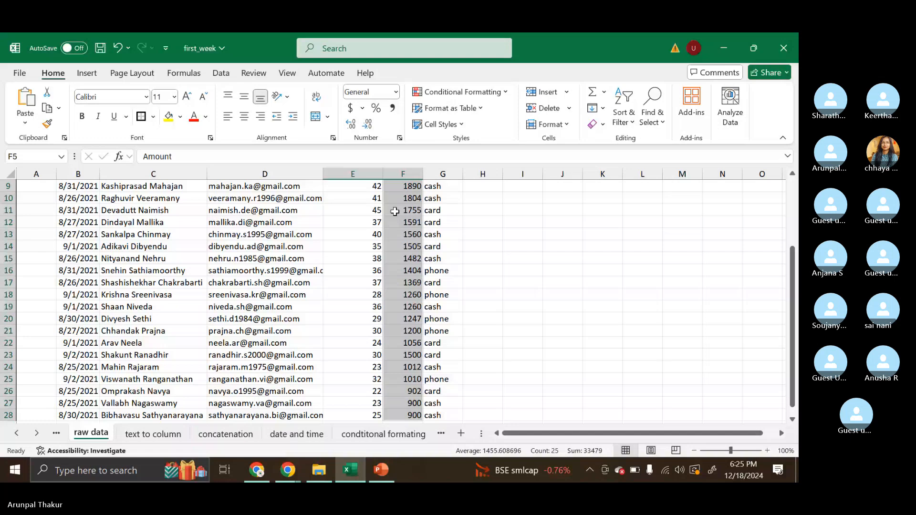
{"action": "key", "text": "shift+Left"}
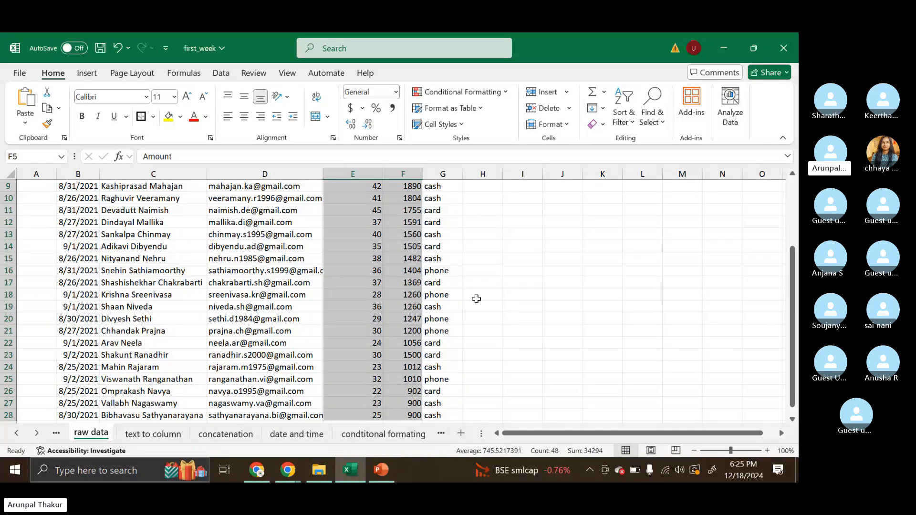
{"action": "scroll", "coordinate": [486, 301], "scroll_direction": "up", "scroll_amount": 3}
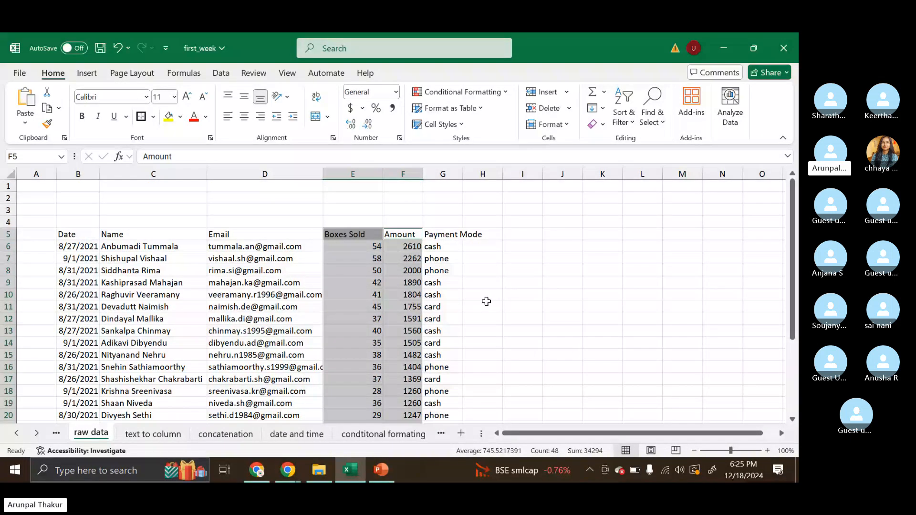
Return to the condtitonal formating sheet and widen the Boxes Sold column slightly.
{"action": "left_click", "coordinate": [383, 434]}
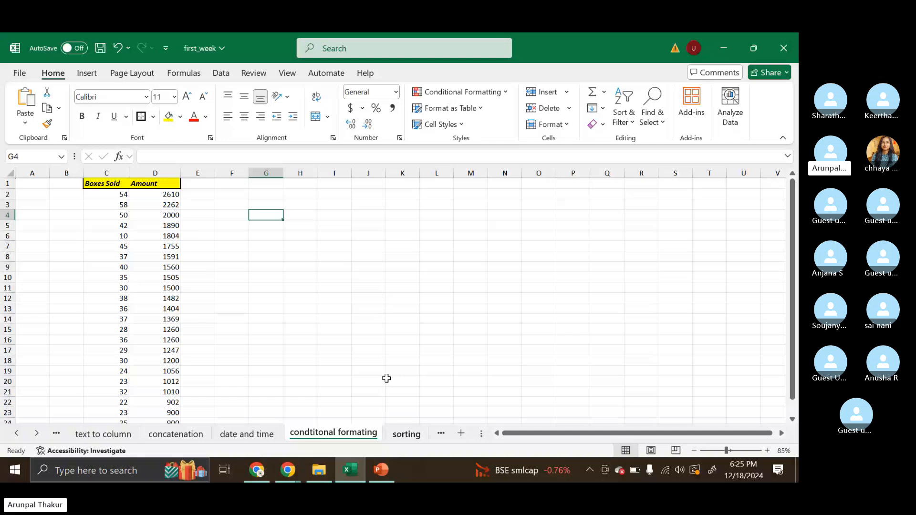
{"action": "left_click", "coordinate": [255, 306]}
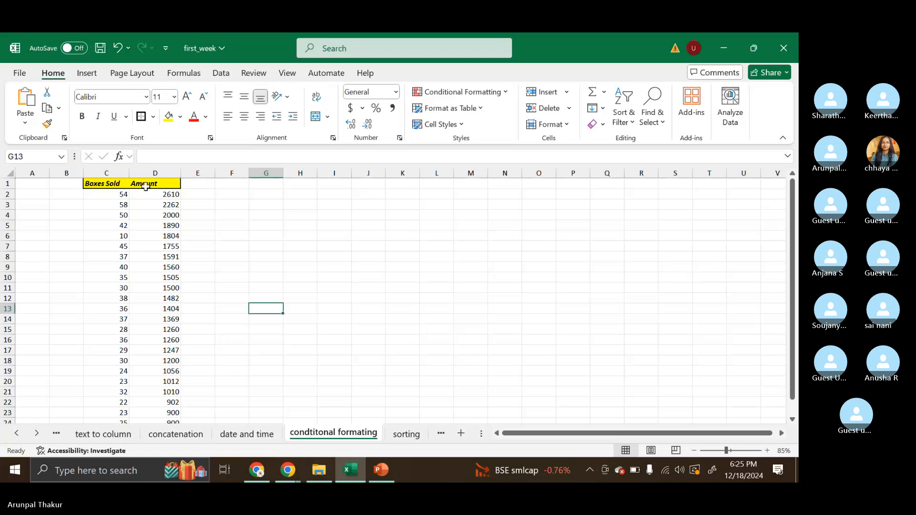
{"action": "left_click", "coordinate": [130, 176]}
{"action": "left_click_drag", "start_coordinate": [129, 177], "coordinate": [144, 178]}
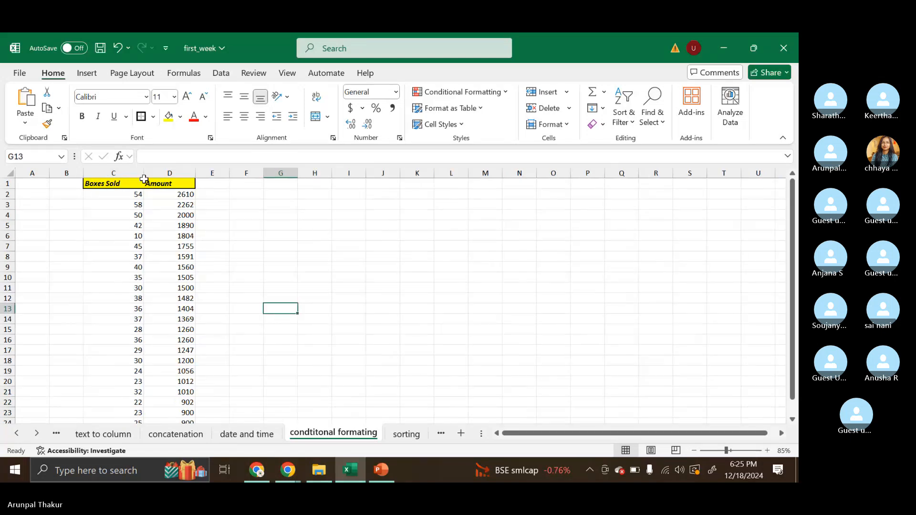
{"action": "left_click", "coordinate": [151, 193]}
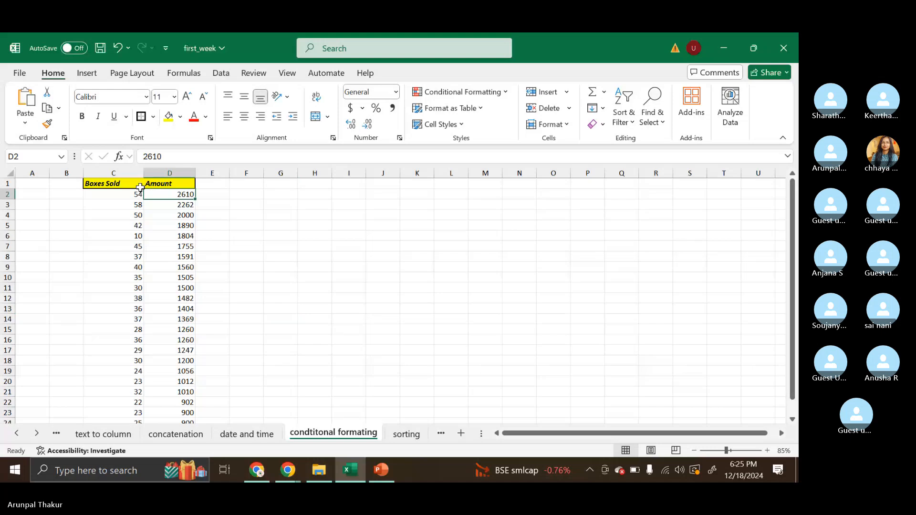
Apply all borders to the Boxes Sold header cell C1 and outside borders to the Amount header cell D1.
{"action": "left_click", "coordinate": [129, 183]}
{"action": "left_click", "coordinate": [152, 116]}
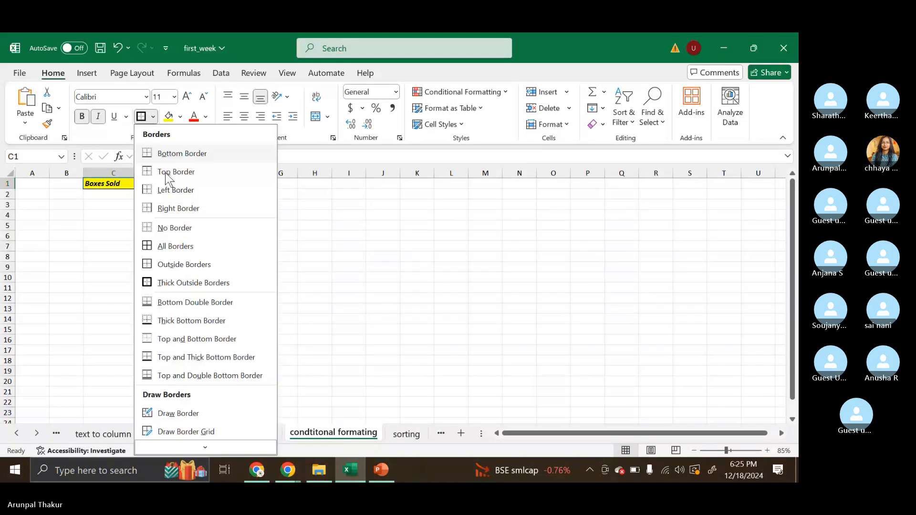
{"action": "left_click", "coordinate": [193, 244]}
{"action": "left_click", "coordinate": [169, 184]}
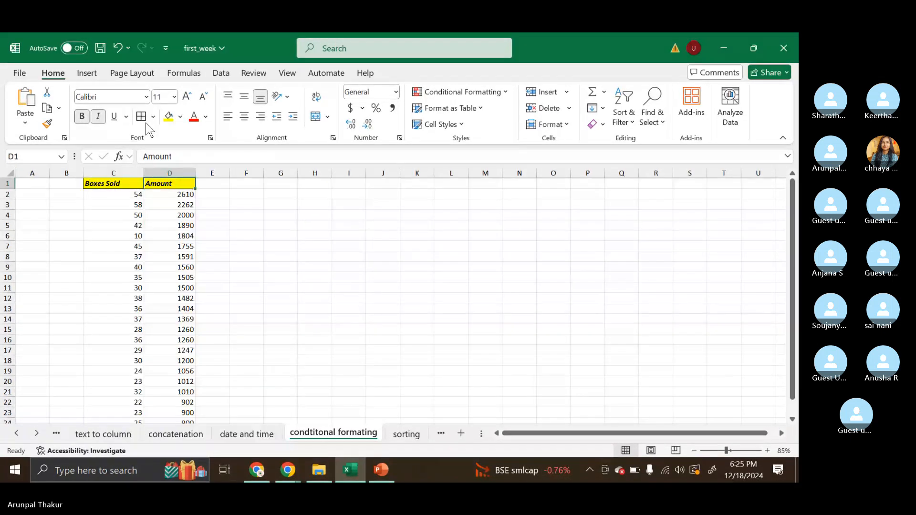
{"action": "left_click", "coordinate": [153, 117]}
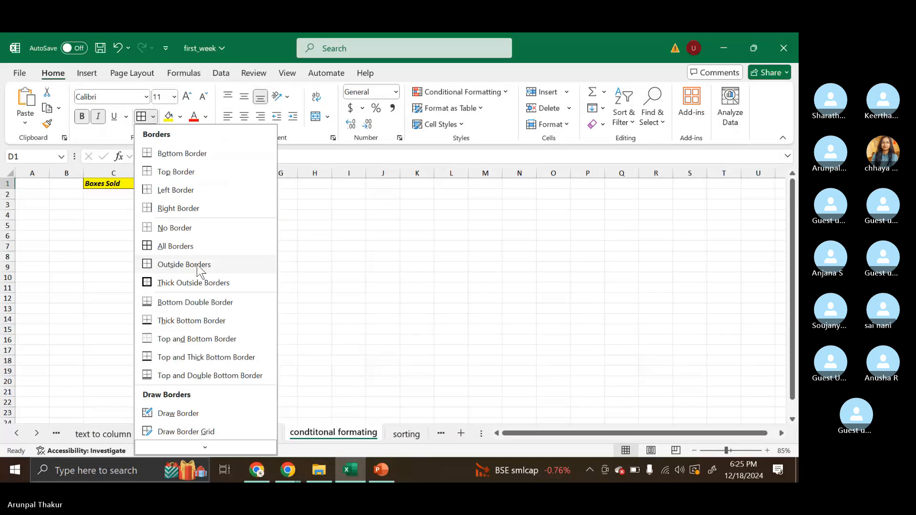
{"action": "left_click", "coordinate": [199, 265]}
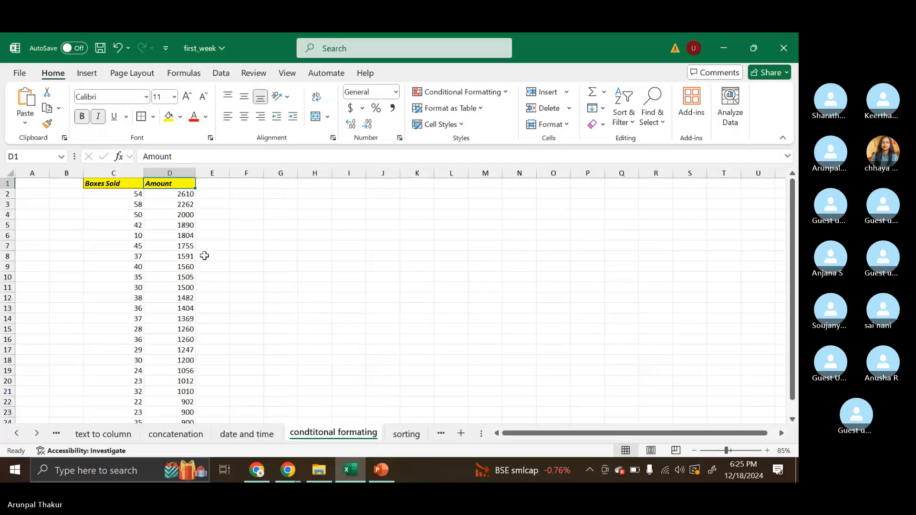
Apply thick outside borders separately to header cells C1 and D1, and widen the Amount column.
{"action": "left_click", "coordinate": [138, 184]}
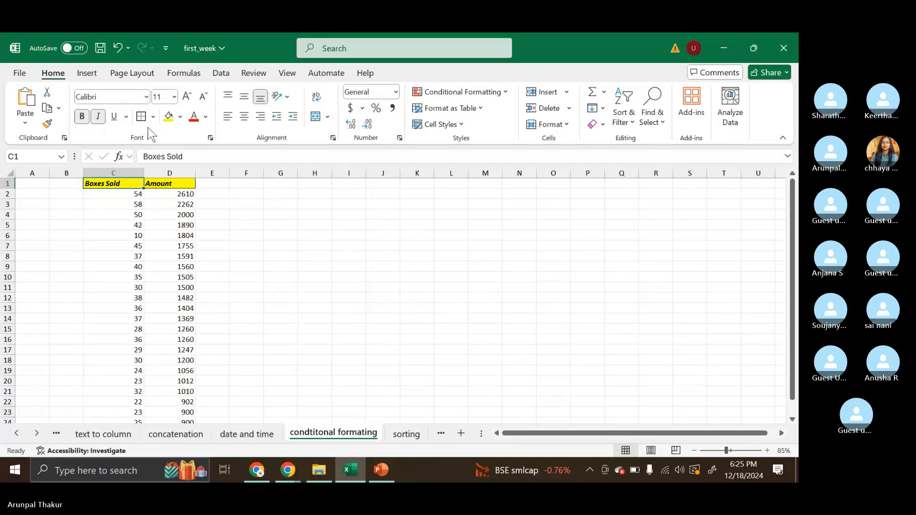
{"action": "left_click", "coordinate": [153, 117]}
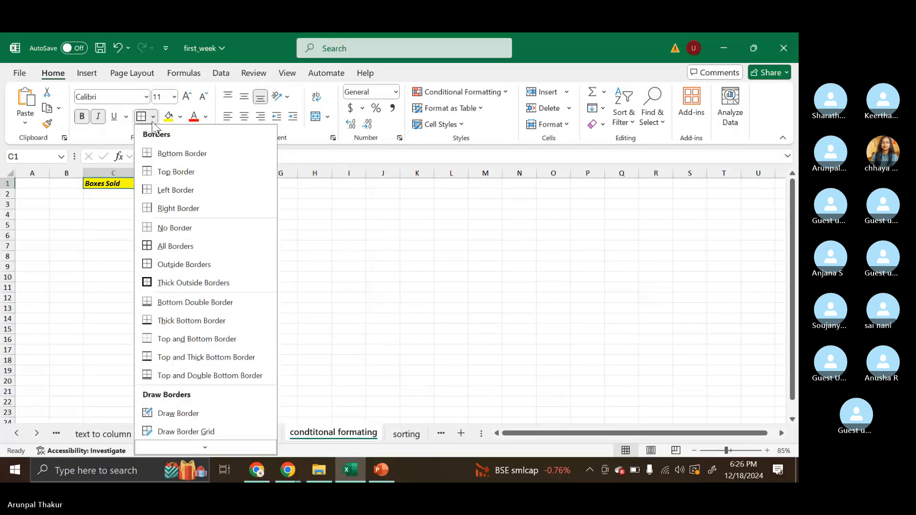
{"action": "left_click", "coordinate": [176, 252]}
{"action": "key", "text": "Right"}
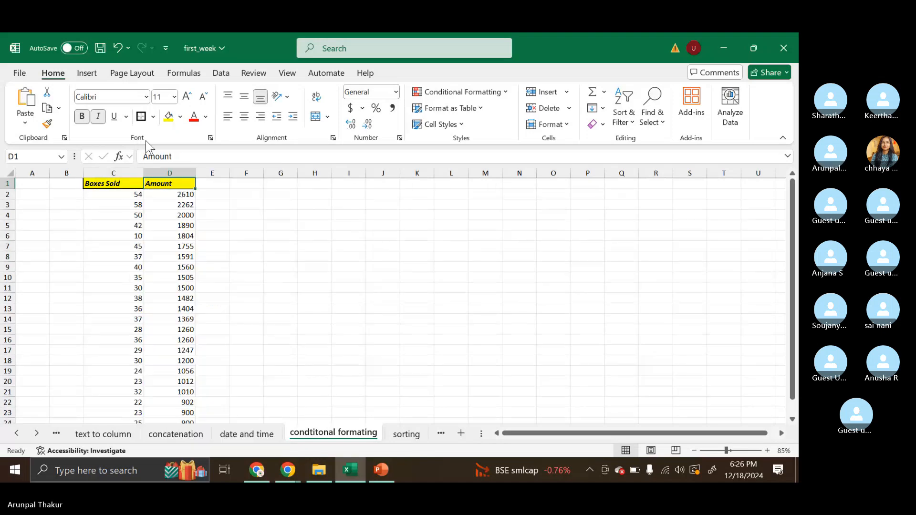
{"action": "left_click", "coordinate": [153, 116]}
{"action": "left_click", "coordinate": [184, 280]}
{"action": "left_click", "coordinate": [239, 255]}
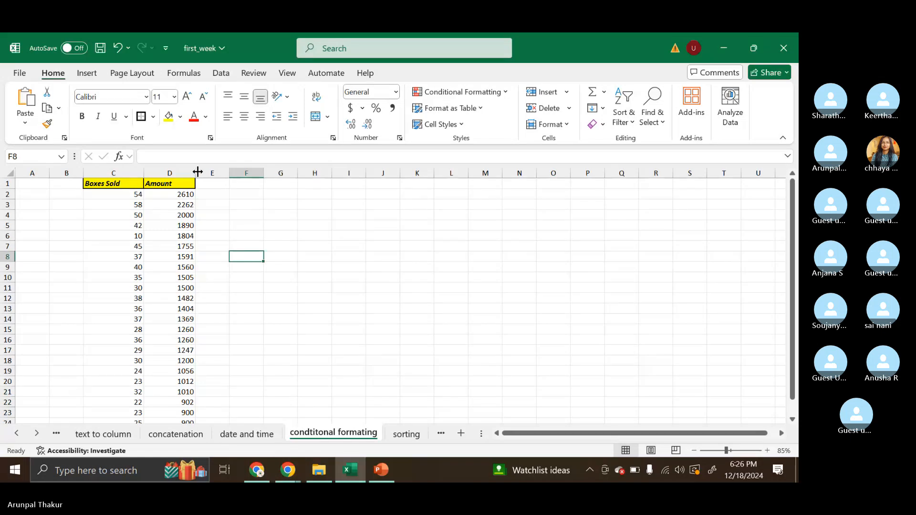
{"action": "left_click_drag", "start_coordinate": [194, 172], "coordinate": [225, 173]}
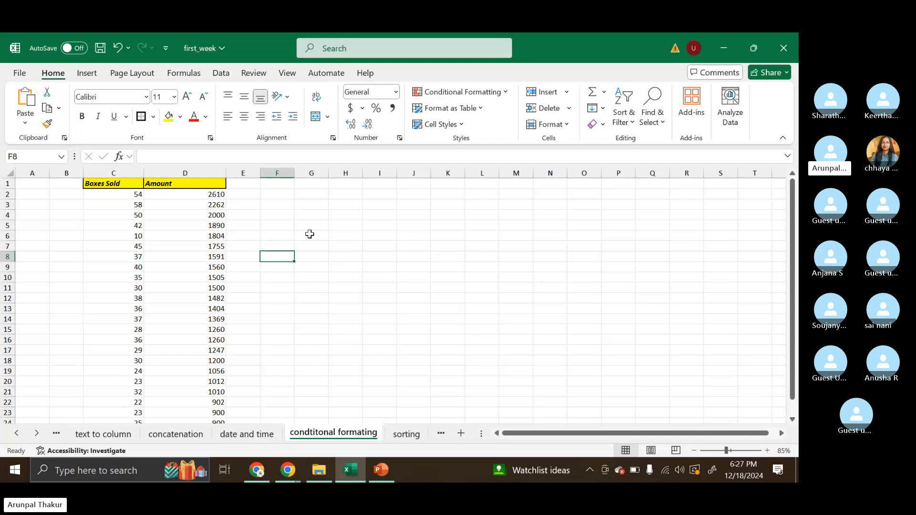
Highlight Boxes Sold values greater than 30 using Green Fill with Dark Green Text.
{"action": "left_click_drag", "start_coordinate": [109, 194], "coordinate": [119, 401]}
{"action": "scroll", "coordinate": [341, 295], "scroll_direction": "up", "scroll_amount": 1}
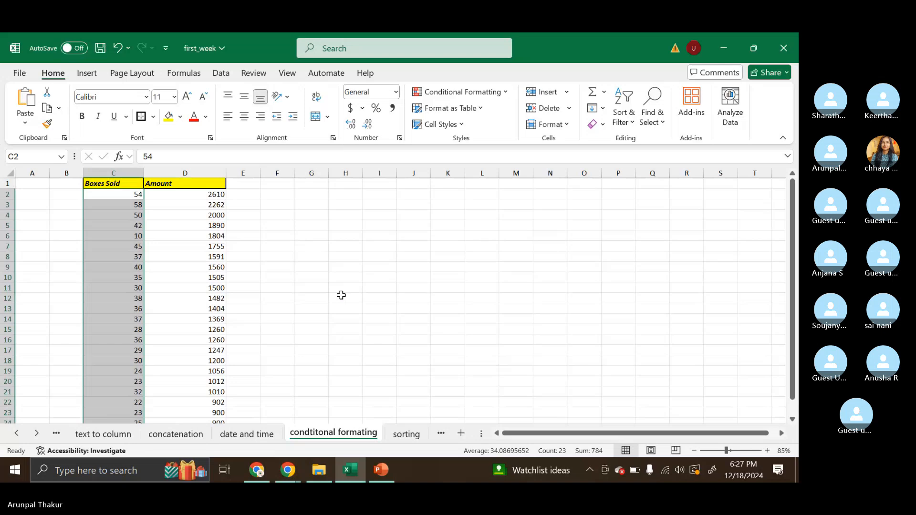
{"action": "left_click", "coordinate": [510, 93]}
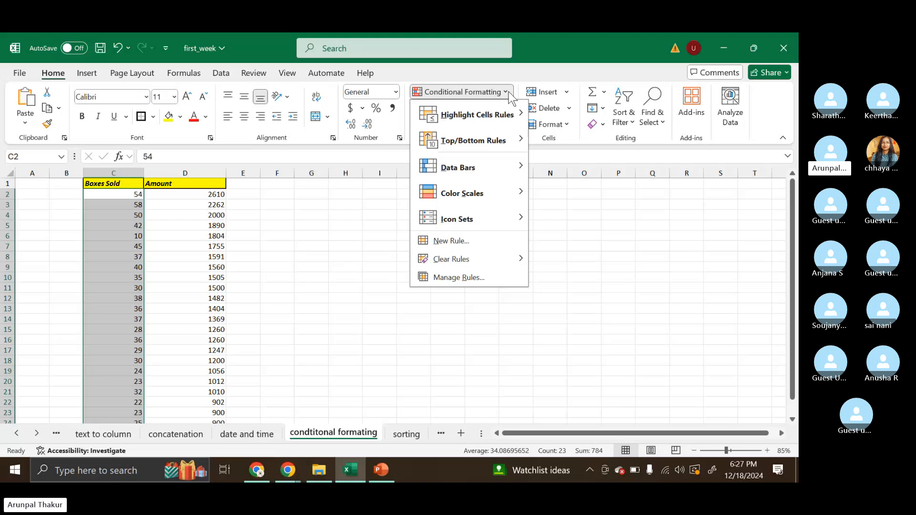
{"action": "mouse_move", "coordinate": [486, 117]}
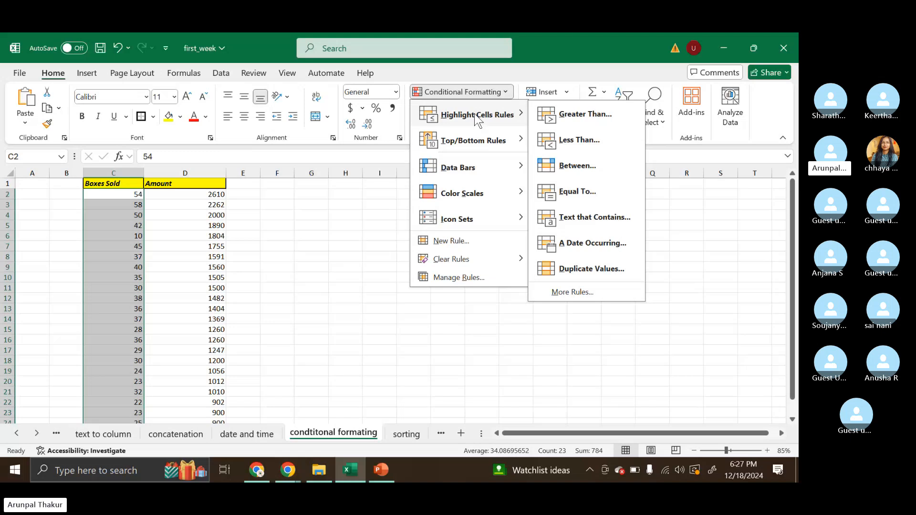
{"action": "left_click", "coordinate": [582, 118]}
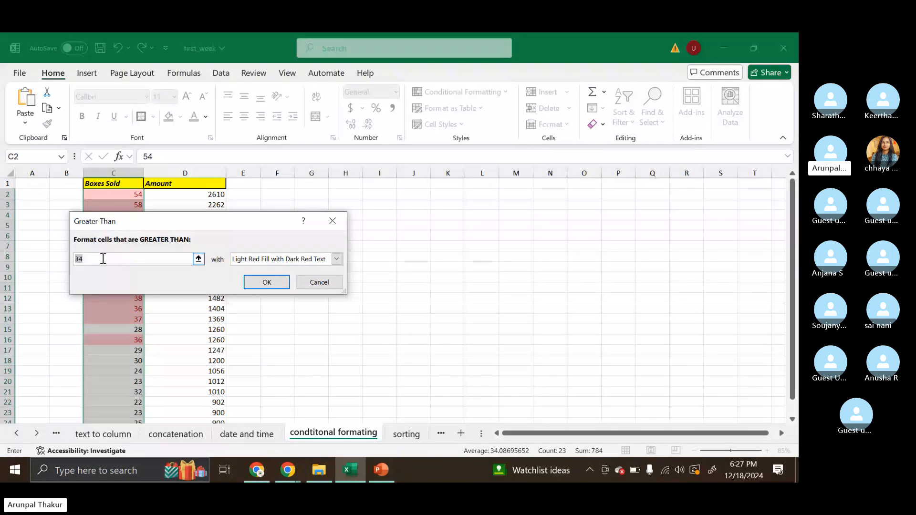
{"action": "type", "text": "30"}
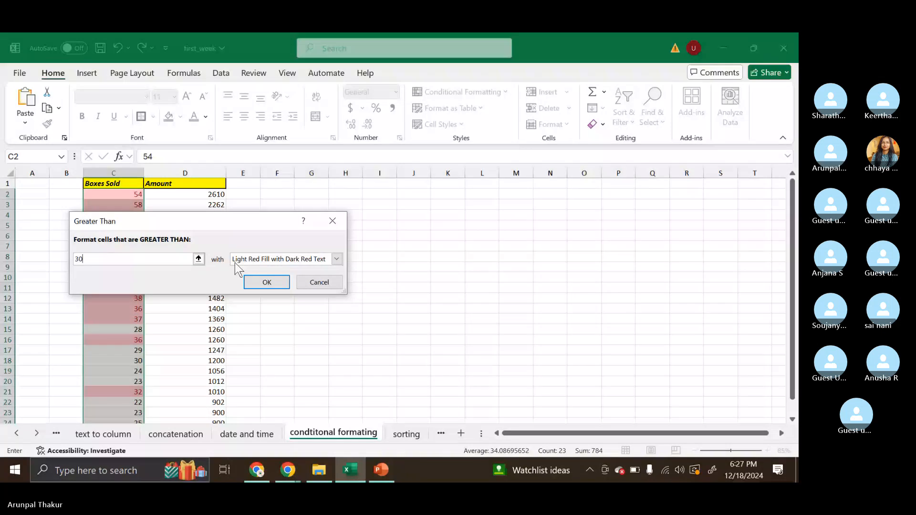
{"action": "left_click", "coordinate": [235, 263]}
{"action": "left_click", "coordinate": [284, 297]}
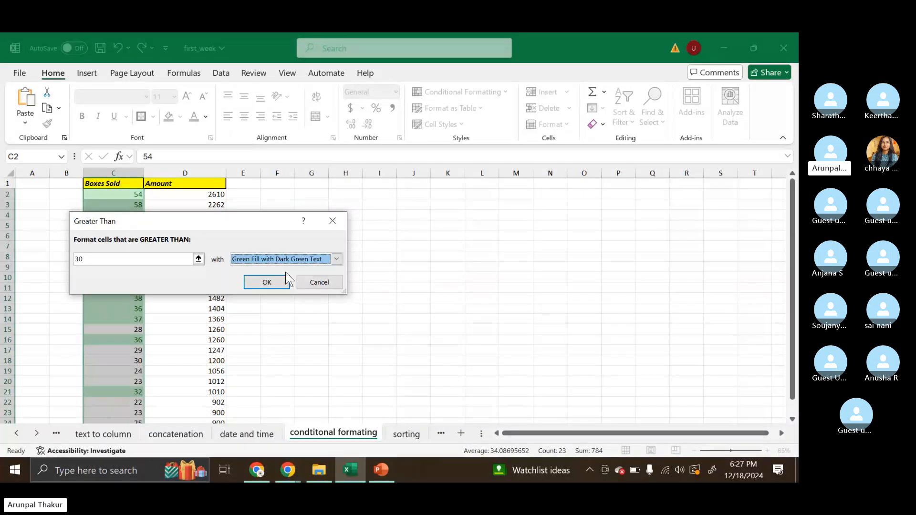
{"action": "left_click", "coordinate": [266, 282]}
{"action": "left_click", "coordinate": [346, 267]}
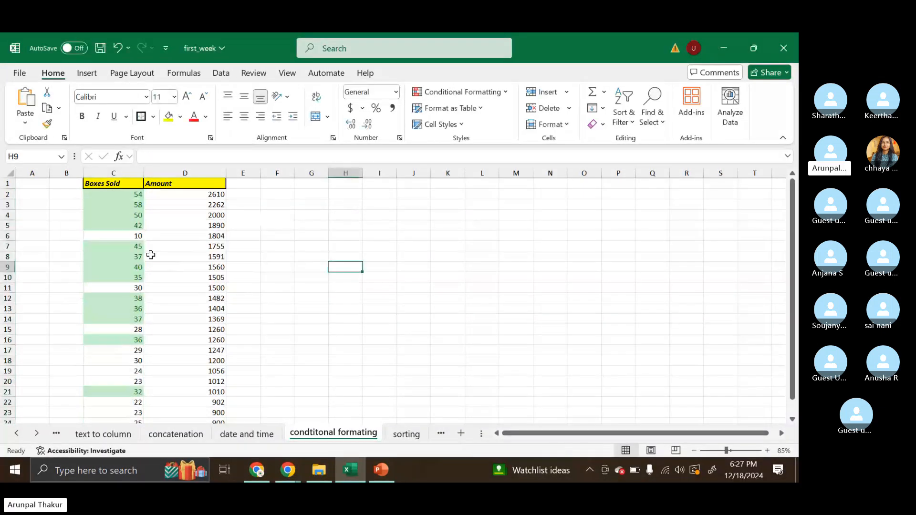
Add a Less Than 34 highlight rule to the Boxes Sold values using Light Red Fill with Dark Red Text.
{"action": "left_click_drag", "start_coordinate": [113, 194], "coordinate": [125, 395]}
{"action": "scroll", "coordinate": [456, 290], "scroll_direction": "up", "scroll_amount": 1}
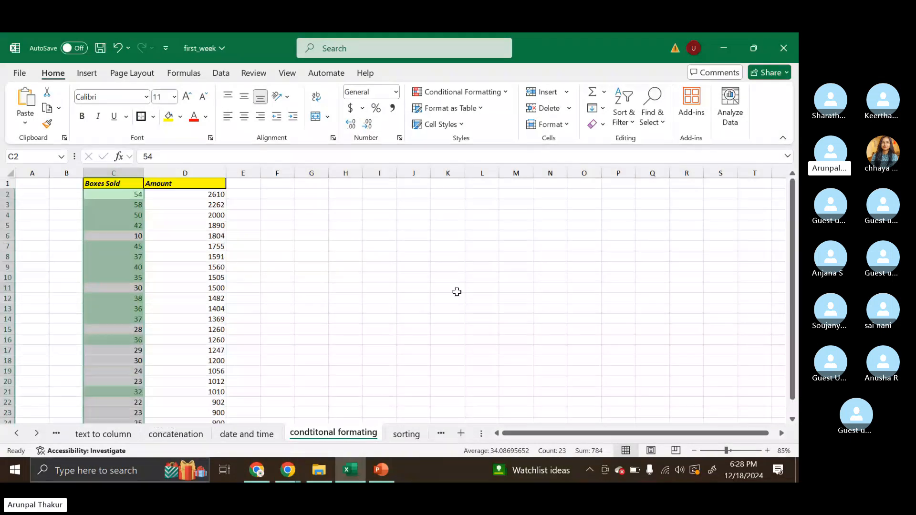
{"action": "left_click", "coordinate": [483, 95]}
{"action": "left_click", "coordinate": [567, 139]}
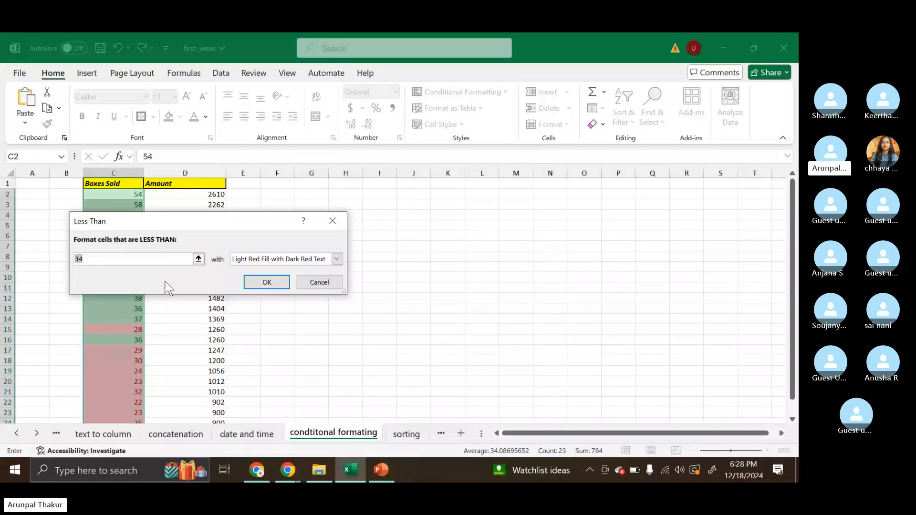
{"action": "left_click", "coordinate": [118, 262]}
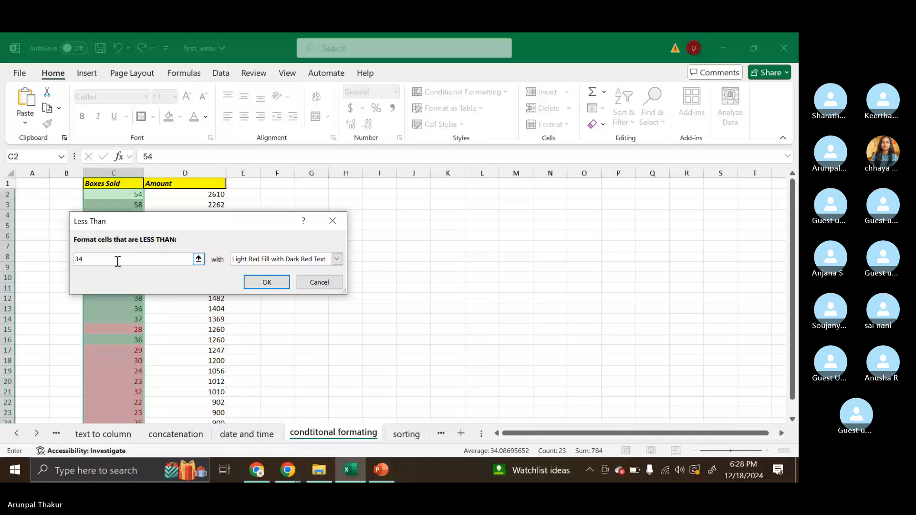
{"action": "key", "text": "Return"}
{"action": "left_click", "coordinate": [359, 246]}
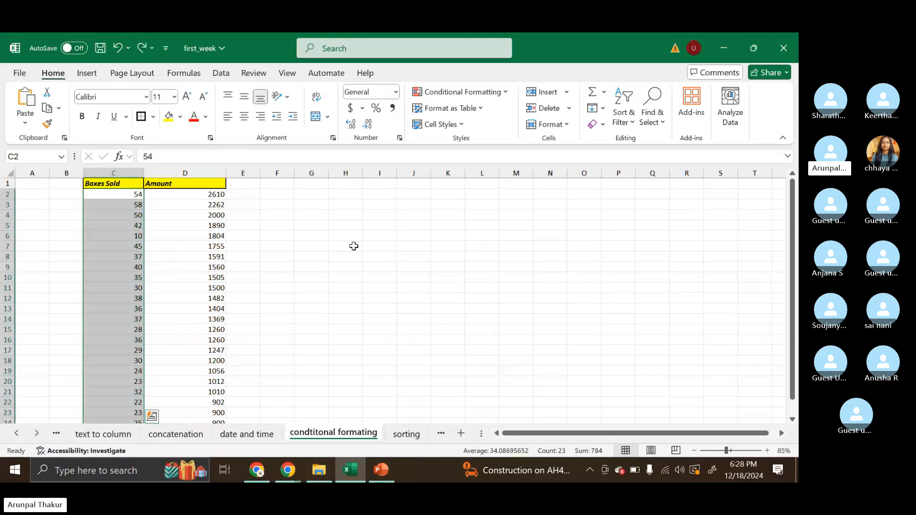
{"action": "left_click", "coordinate": [507, 92]}
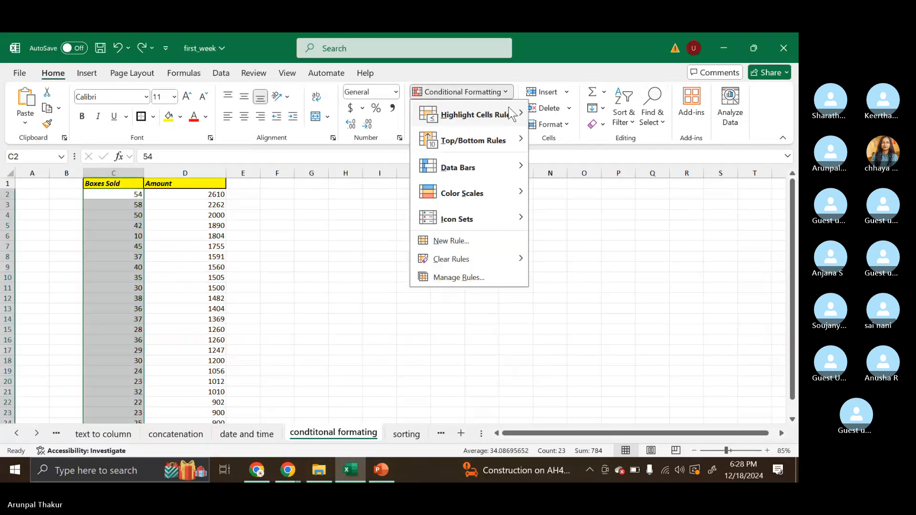
{"action": "mouse_move", "coordinate": [511, 114]}
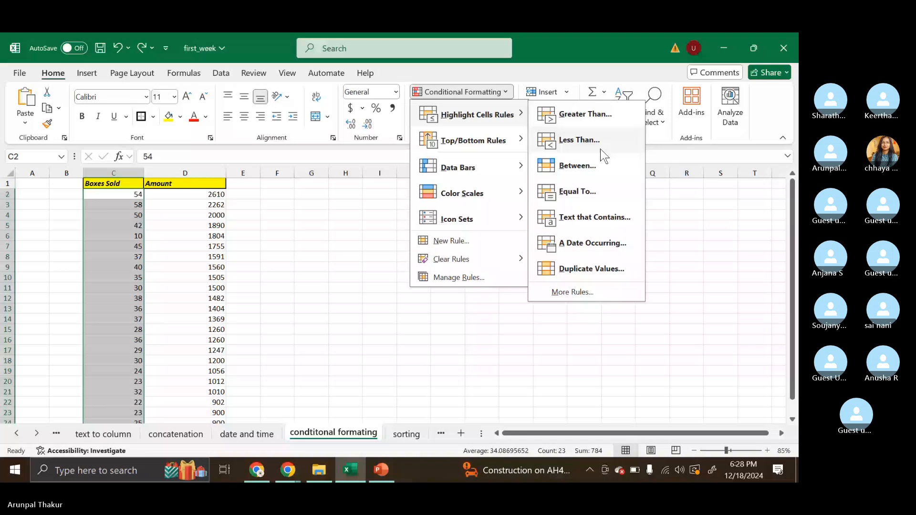
{"action": "left_click", "coordinate": [609, 174]}
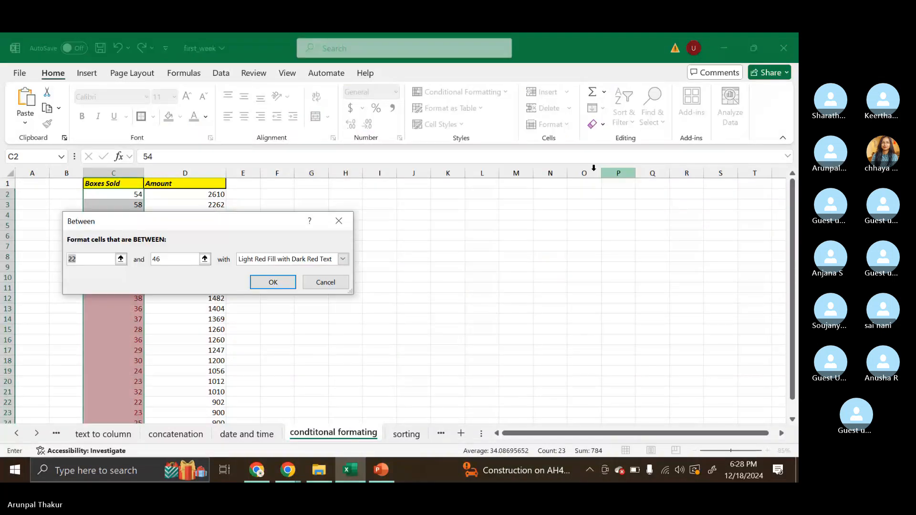
{"action": "key", "text": "Escape"}
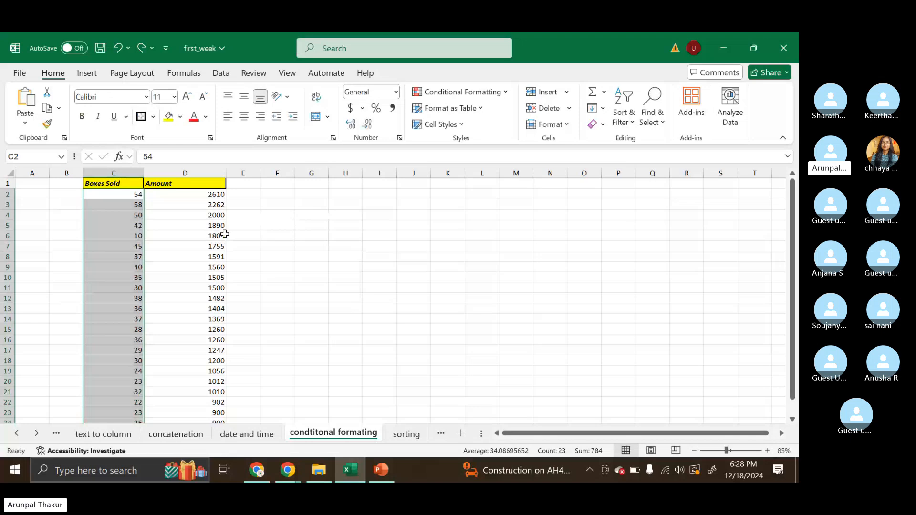
Highlight Boxes Sold values between 30 and 45 using Green Fill with Dark Green Text.
{"action": "left_click", "coordinate": [499, 94]}
{"action": "mouse_move", "coordinate": [501, 114]}
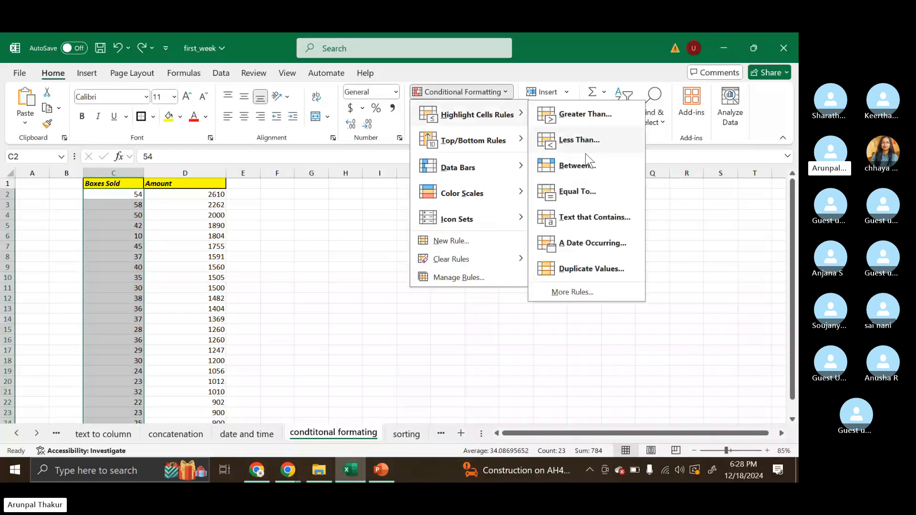
{"action": "key", "text": "Escape"}
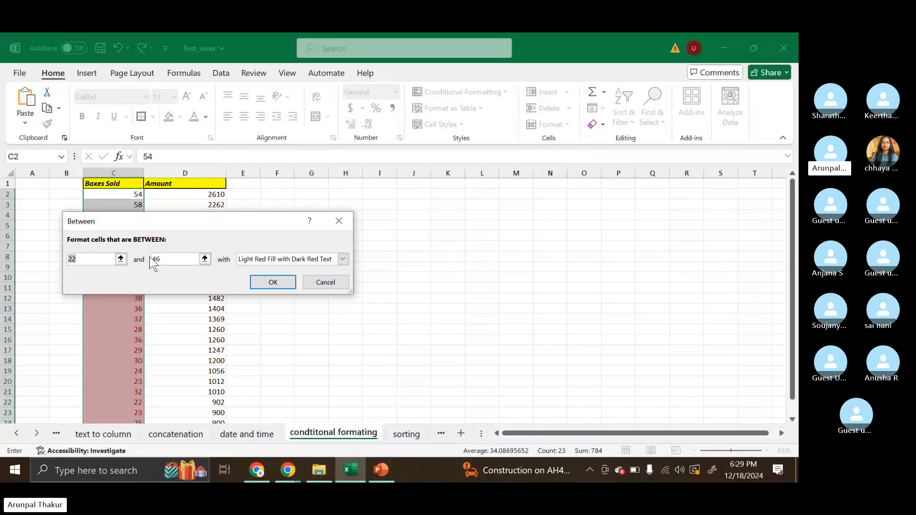
{"action": "key", "text": "BackSpace"}
{"action": "type", "text": "30"}
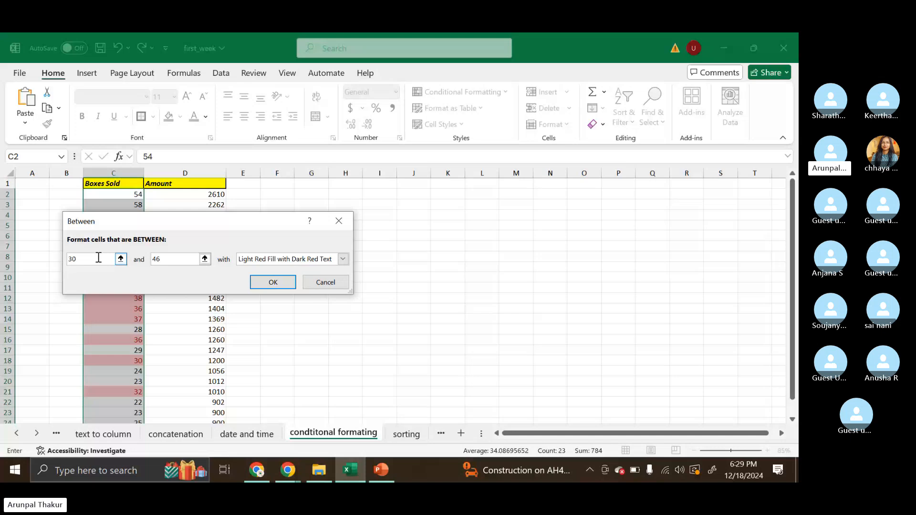
{"action": "left_click", "coordinate": [165, 262]}
{"action": "key", "text": "BackSpace"}
{"action": "type", "text": "5"}
{"action": "left_click", "coordinate": [343, 260]}
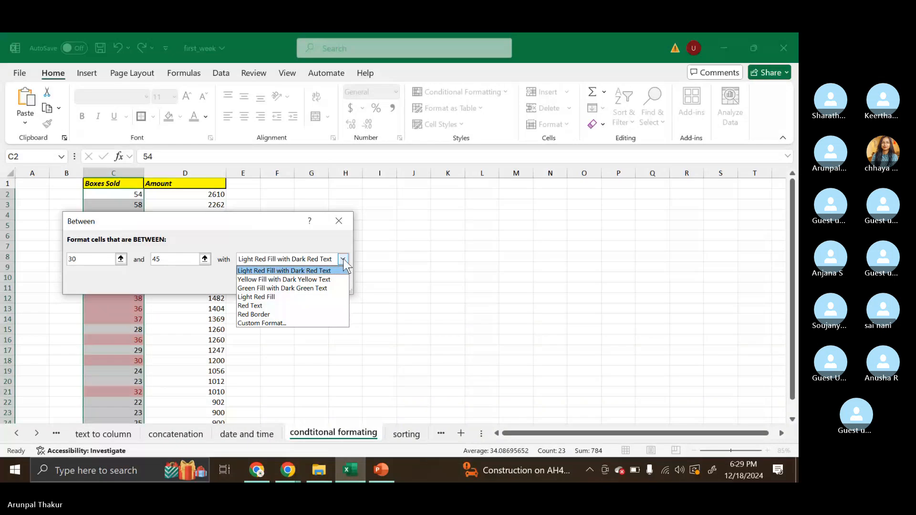
{"action": "left_click", "coordinate": [292, 292]}
{"action": "left_click", "coordinate": [281, 283]}
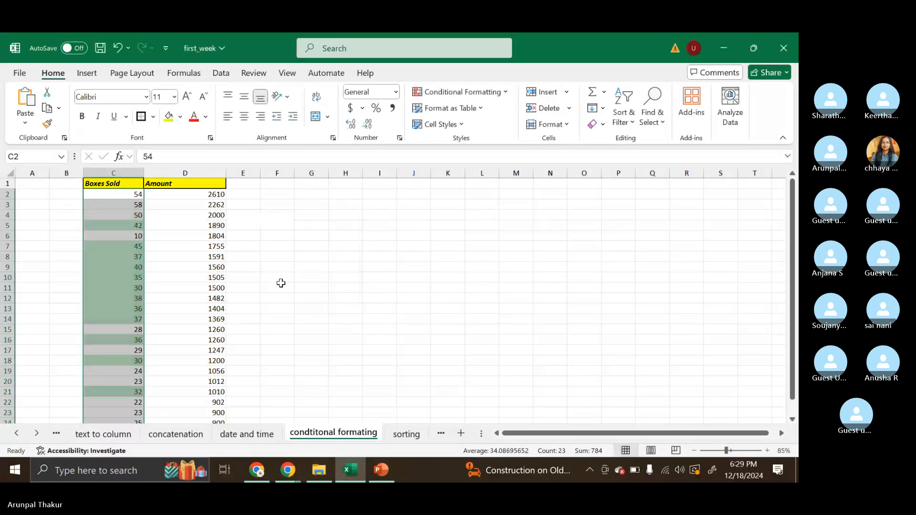
Undo the Between highlight rule on the Boxes Sold values.
{"action": "left_click", "coordinate": [495, 93]}
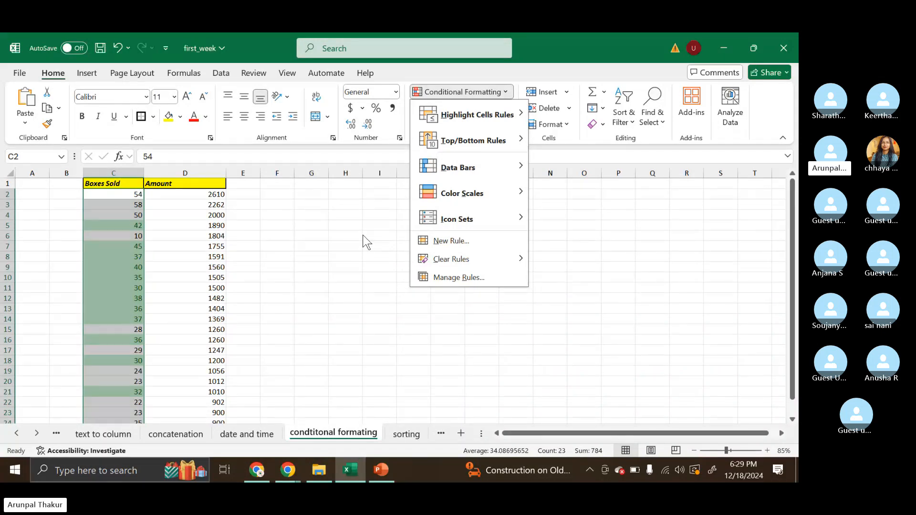
{"action": "left_click", "coordinate": [358, 264]}
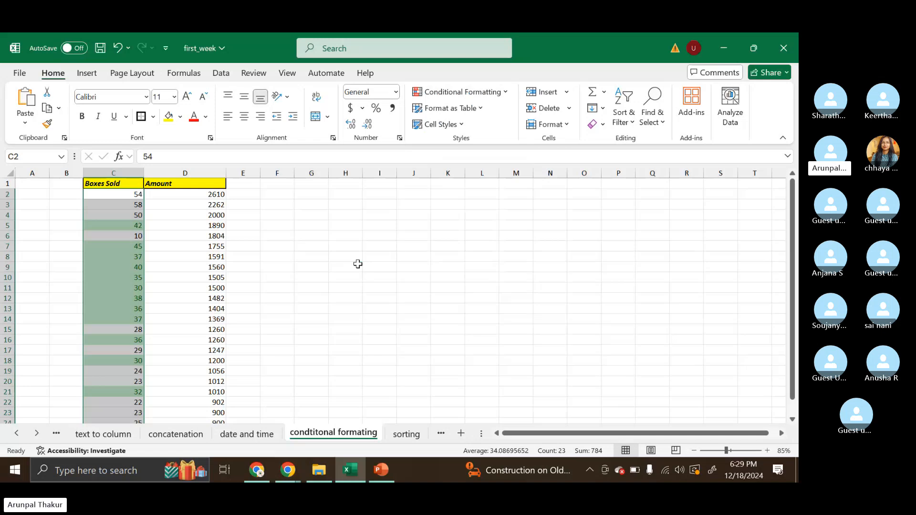
{"action": "key", "text": "ctrl+z"}
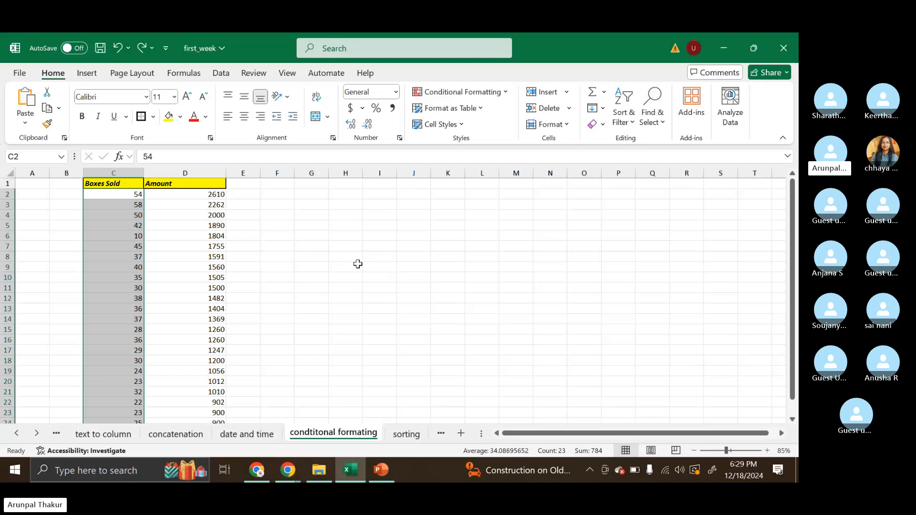
Highlight the Boxes Sold values greater than 34 using Light Red Fill with Dark Red Text.
{"action": "key", "text": "Delete"}
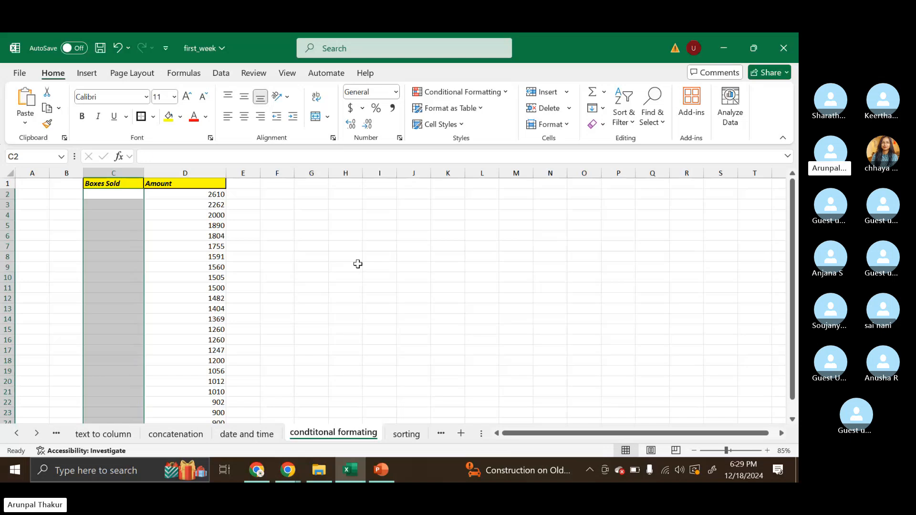
{"action": "key", "text": "ctrl+z"}
{"action": "left_click", "coordinate": [502, 92]}
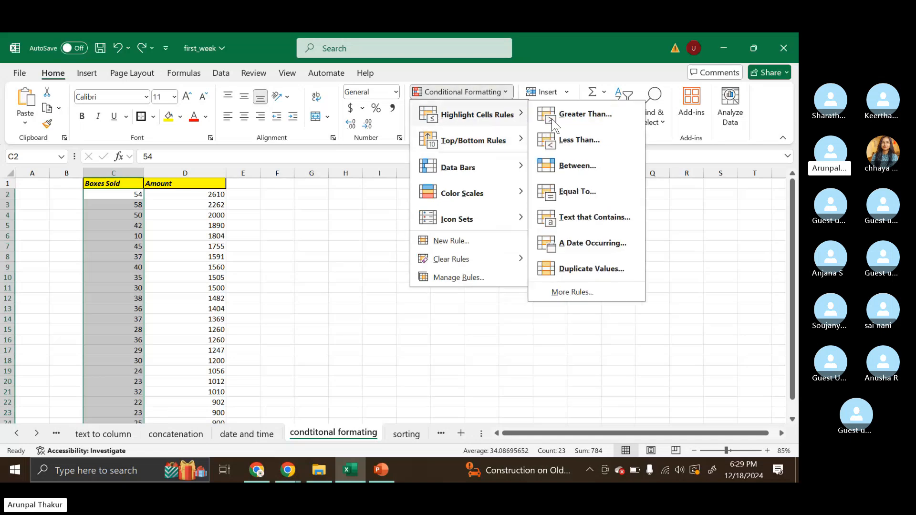
{"action": "left_click", "coordinate": [551, 119]}
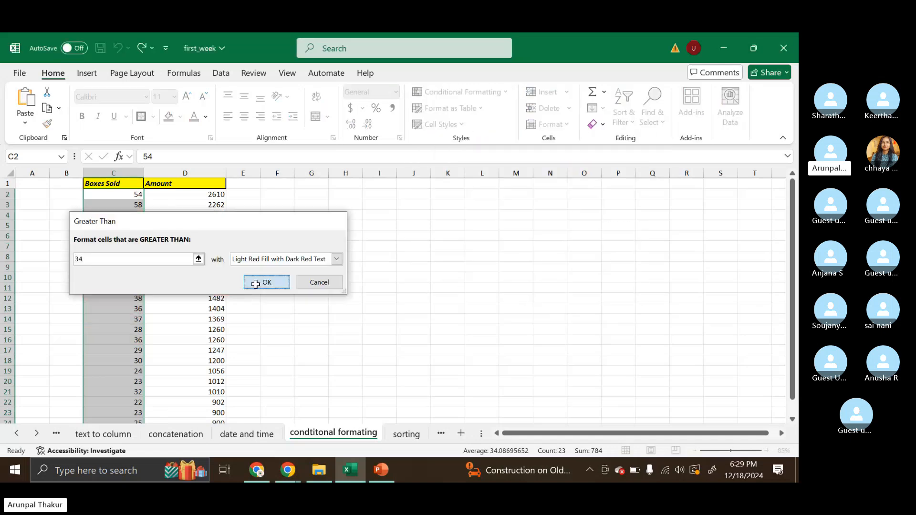
{"action": "left_click", "coordinate": [256, 282]}
{"action": "left_click", "coordinate": [345, 278]}
Fill the Amount values in D2:D19 with yellow and set their text colour to red.
{"action": "left_click_drag", "start_coordinate": [217, 205], "coordinate": [217, 225]}
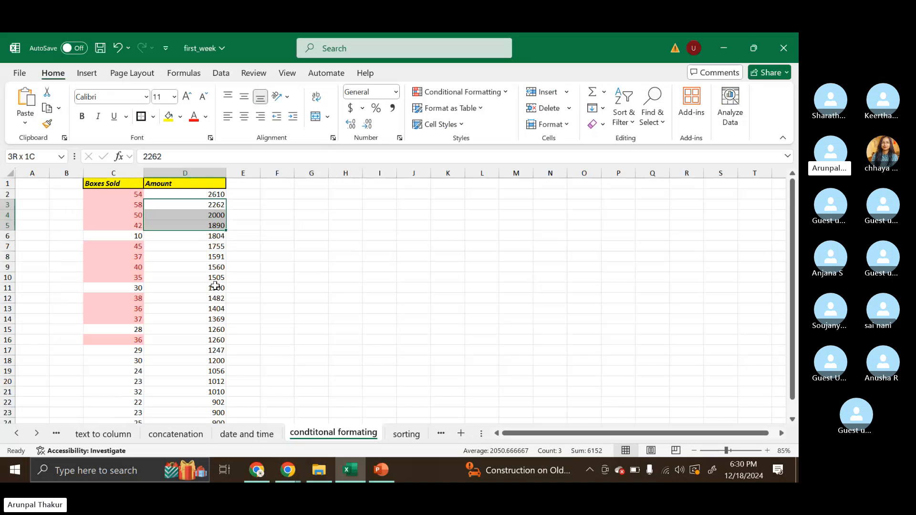
{"action": "left_click_drag", "start_coordinate": [215, 285], "coordinate": [215, 287]}
{"action": "left_click_drag", "start_coordinate": [210, 194], "coordinate": [210, 371]}
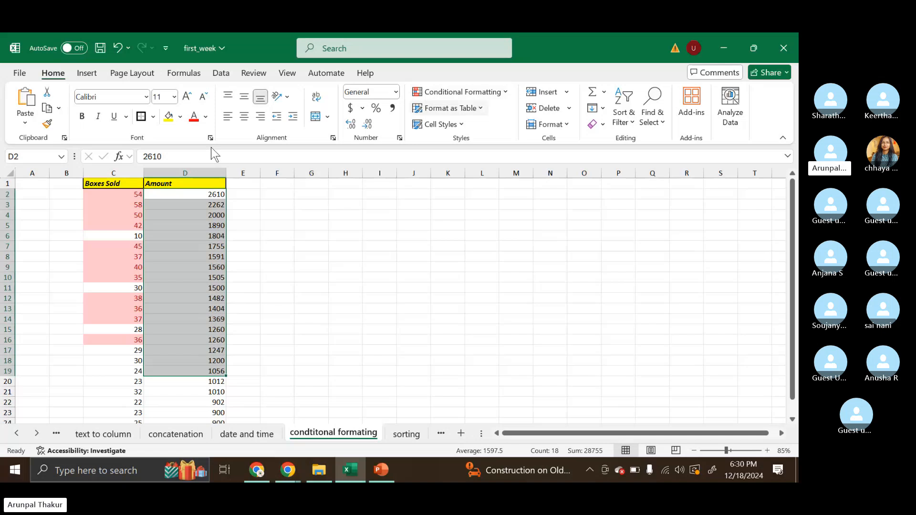
{"action": "left_click", "coordinate": [168, 117]}
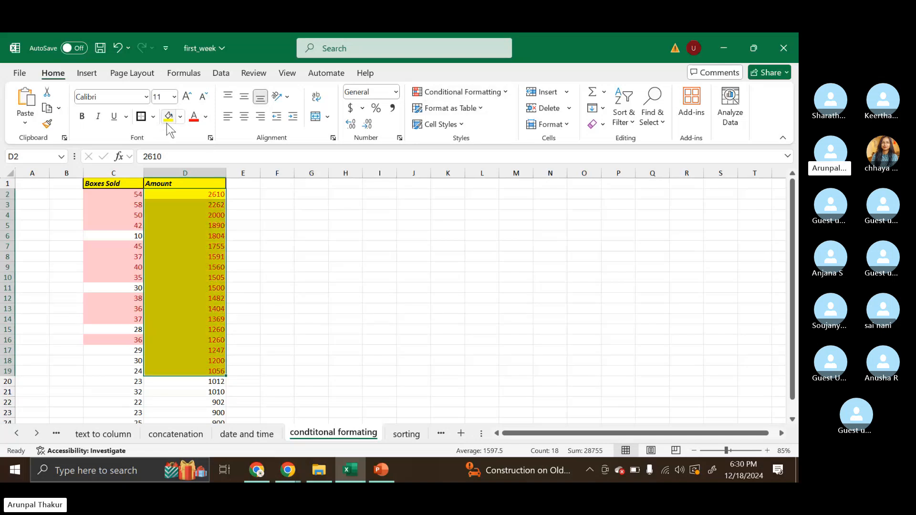
{"action": "left_click", "coordinate": [279, 216]}
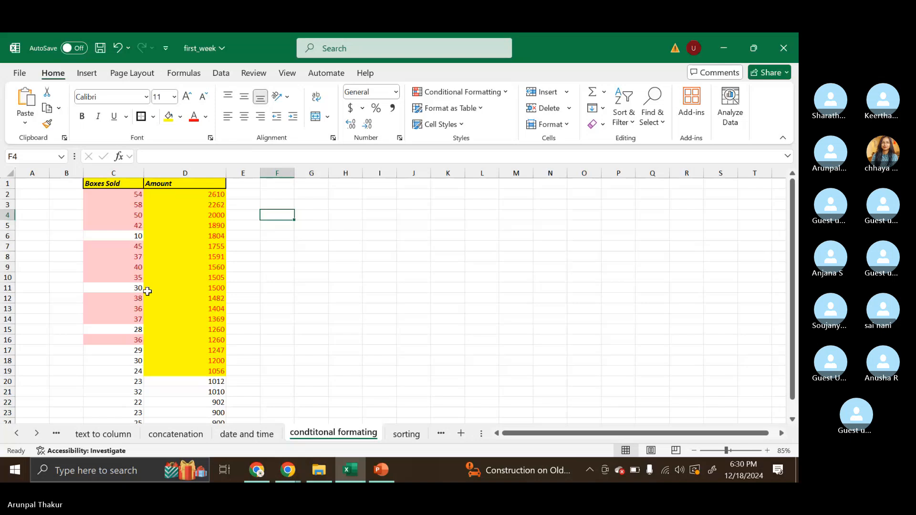
Try clearing the formats of the Boxes Sold values in C2:C24 and undo the clearing.
{"action": "left_click_drag", "start_coordinate": [102, 198], "coordinate": [109, 420]}
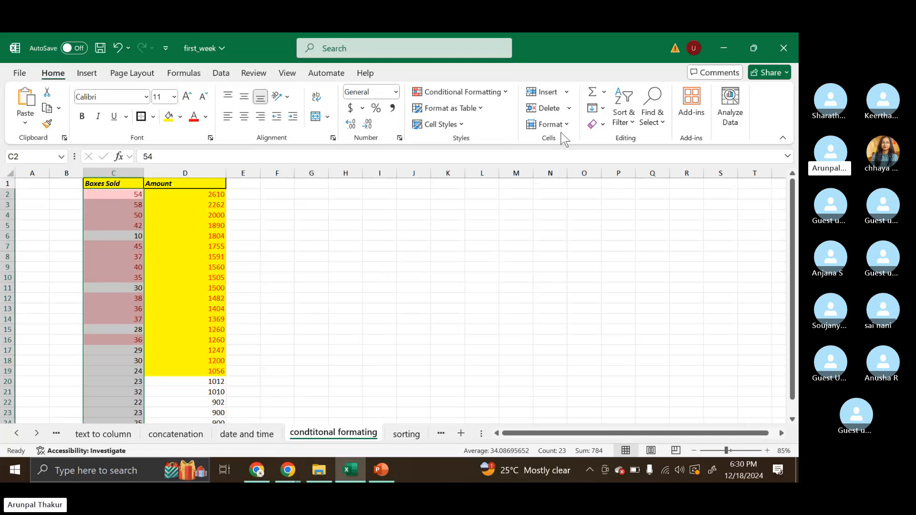
{"action": "left_click", "coordinate": [602, 125]}
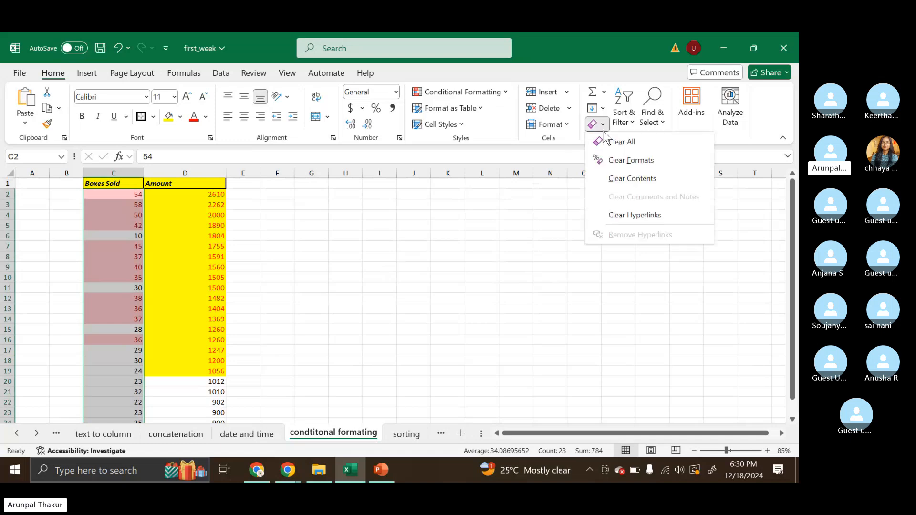
{"action": "left_click", "coordinate": [622, 161]}
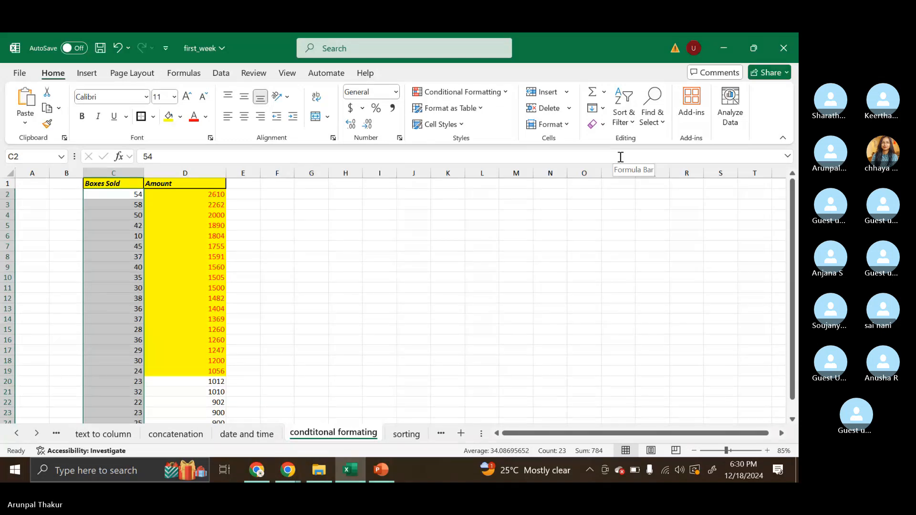
{"action": "key", "text": "ctrl+z"}
{"action": "left_click", "coordinate": [602, 125]}
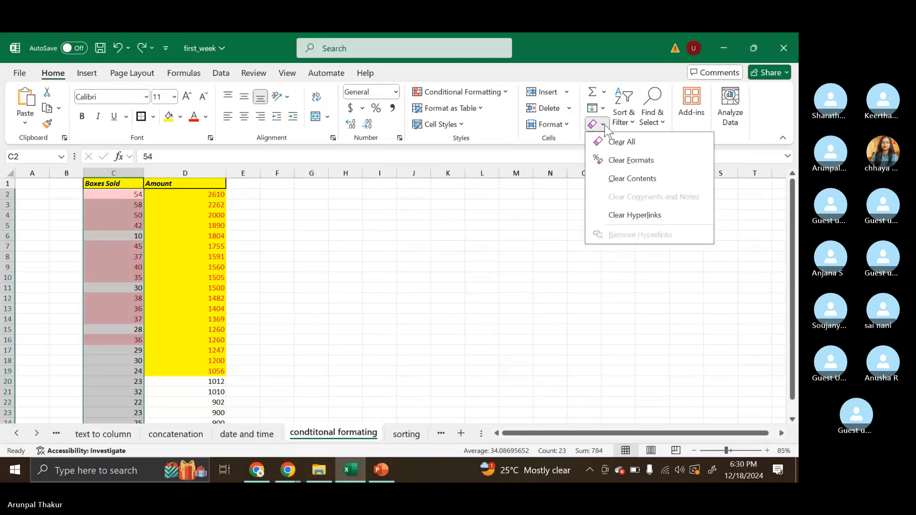
{"action": "left_click", "coordinate": [631, 163]}
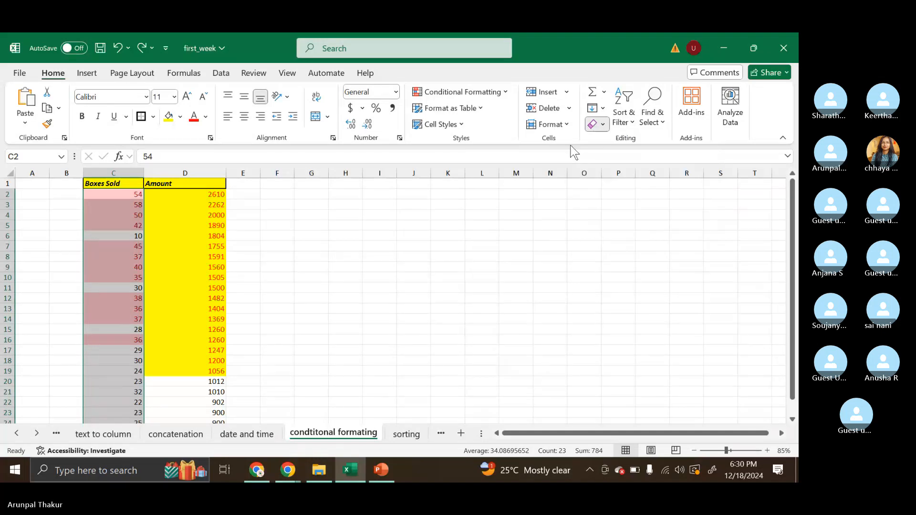
{"action": "left_click", "coordinate": [604, 126]}
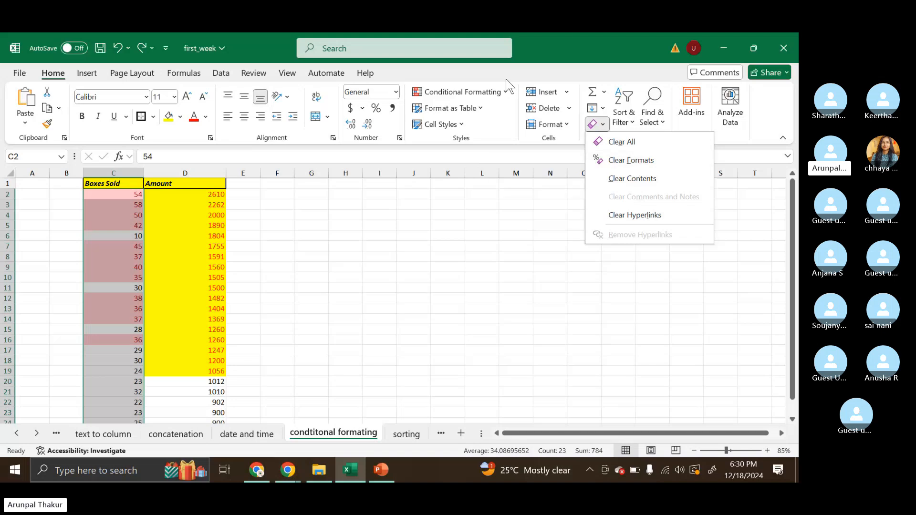
Clear the conditional formatting rules from the Boxes Sold values in C2:C24.
{"action": "left_click", "coordinate": [503, 91]}
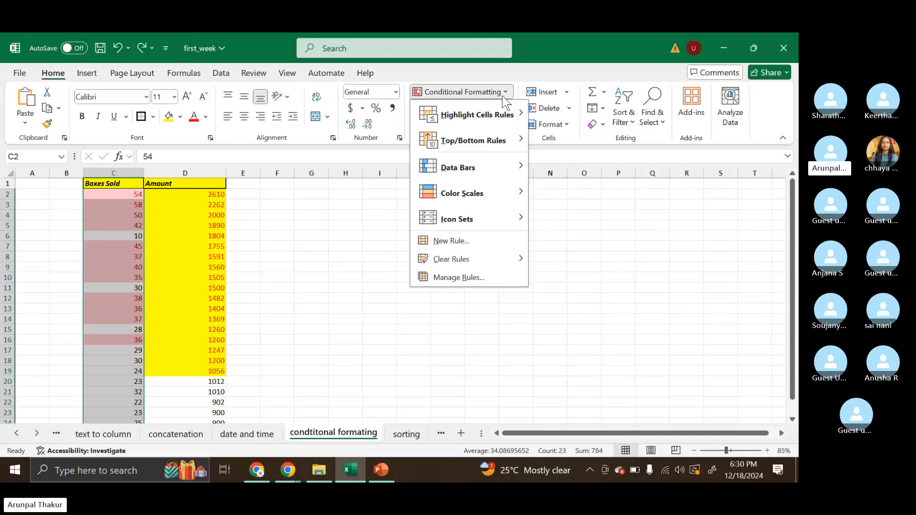
{"action": "mouse_move", "coordinate": [502, 261]}
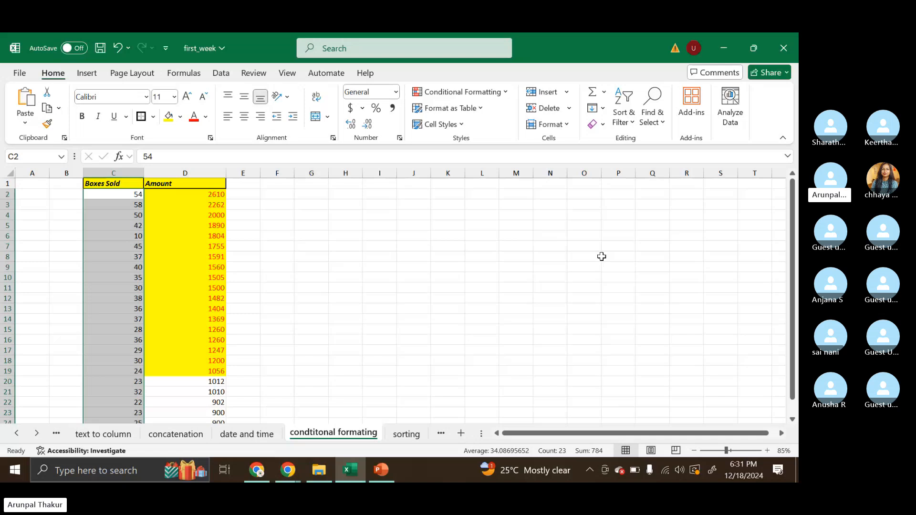
{"action": "left_click", "coordinate": [602, 257]}
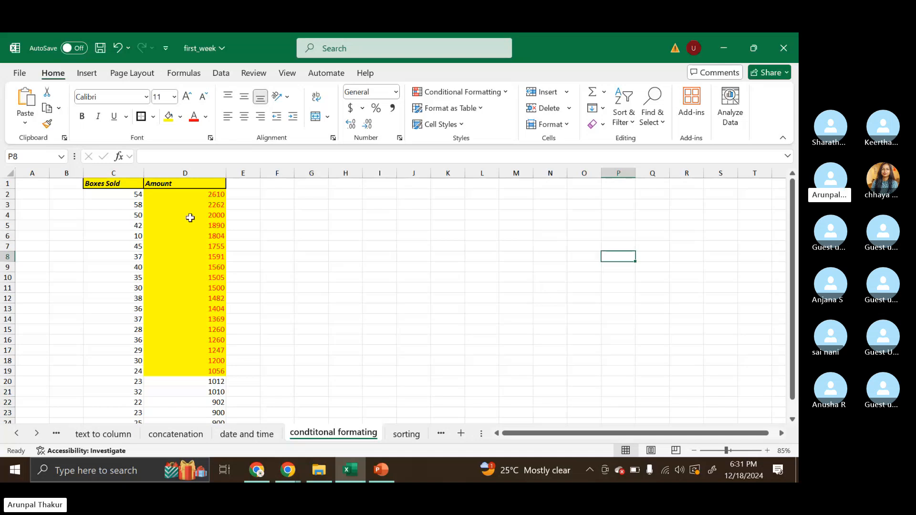
Clear the formats of the Amount values in D2:D19.
{"action": "left_click_drag", "start_coordinate": [188, 194], "coordinate": [196, 371]}
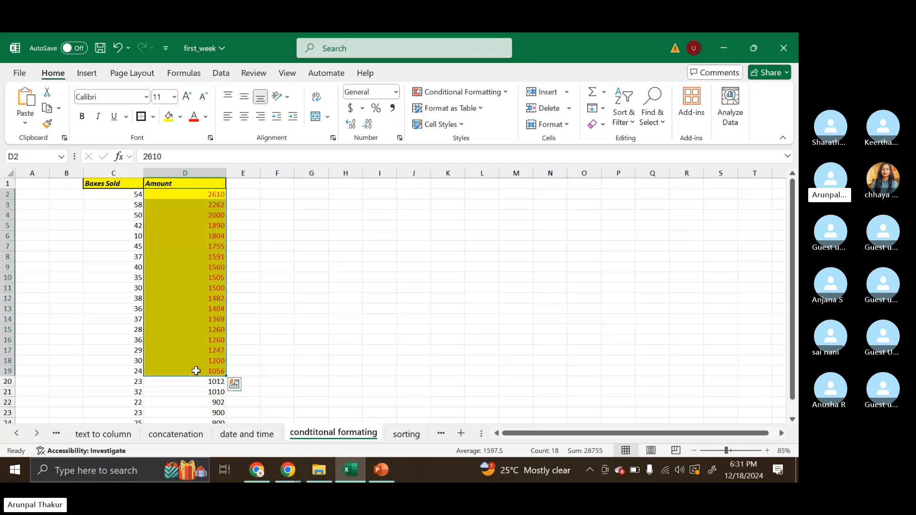
{"action": "left_click", "coordinate": [597, 124]}
{"action": "left_click", "coordinate": [624, 162]}
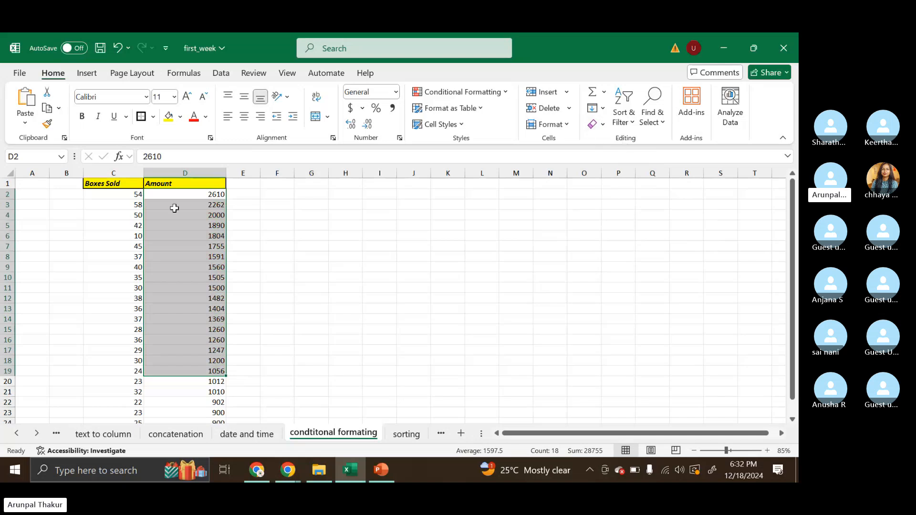
Highlight the duplicate Boxes Sold values in C2:C24 using Green Fill with Dark Green Text.
{"action": "left_click", "coordinate": [93, 194]}
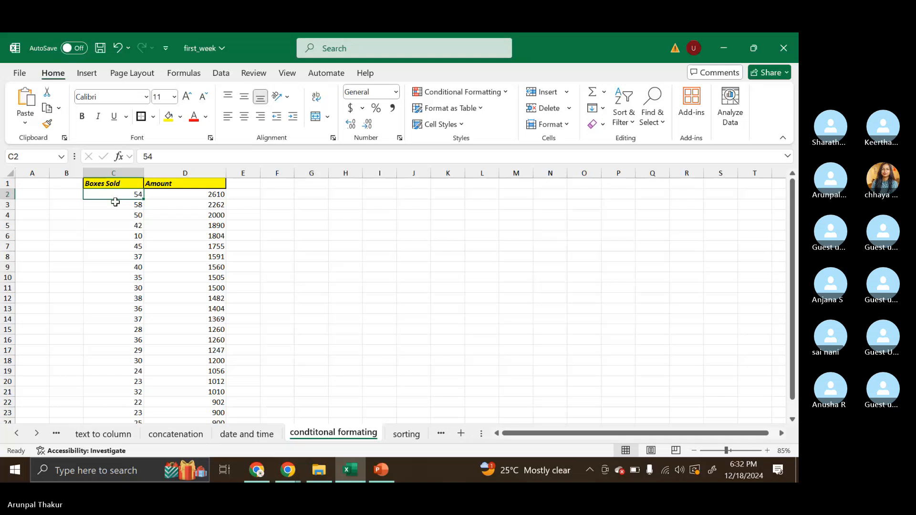
{"action": "left_click", "coordinate": [139, 225]}
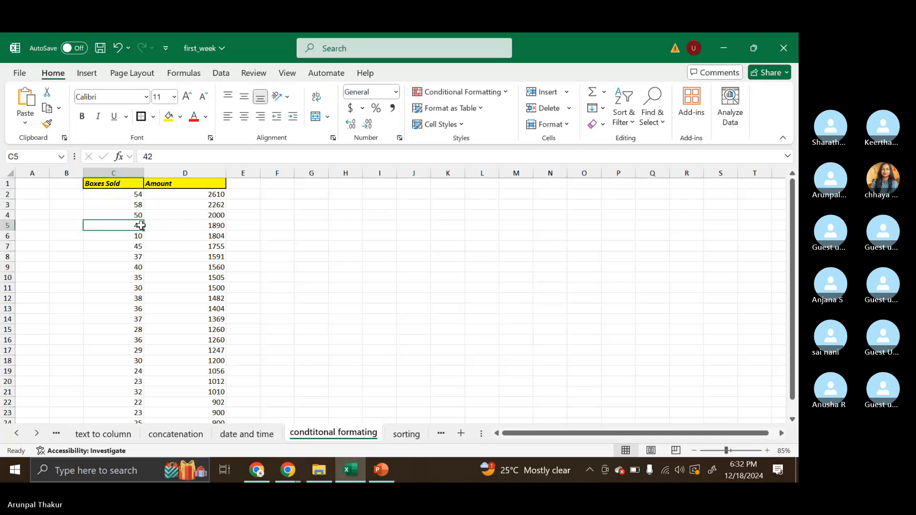
{"action": "left_click", "coordinate": [128, 197]}
{"action": "left_click_drag", "start_coordinate": [127, 197], "coordinate": [122, 374]}
{"action": "key", "text": "shift+Down"}
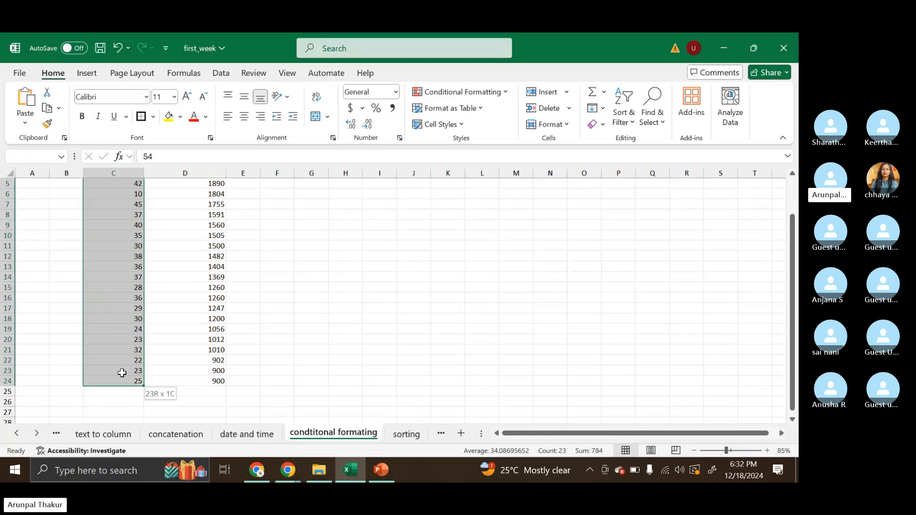
{"action": "scroll", "coordinate": [204, 362], "scroll_direction": "up", "scroll_amount": 2}
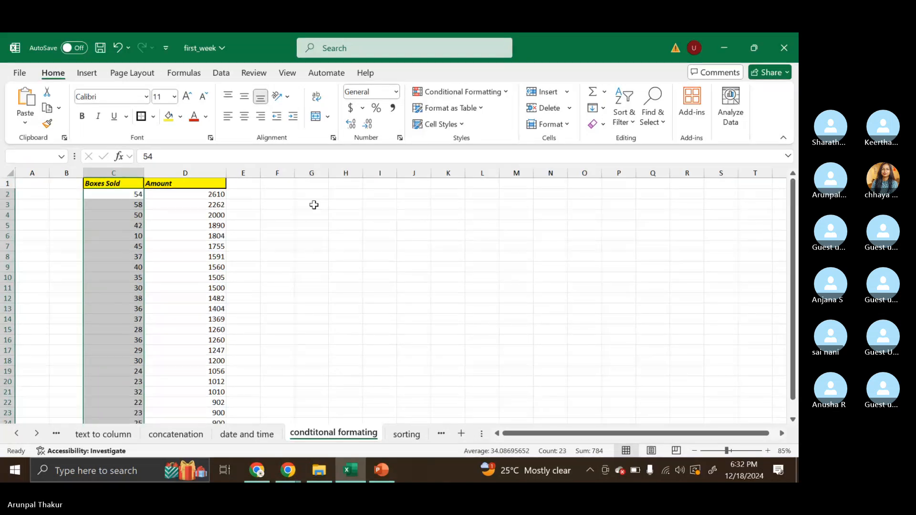
{"action": "left_click", "coordinate": [485, 93]}
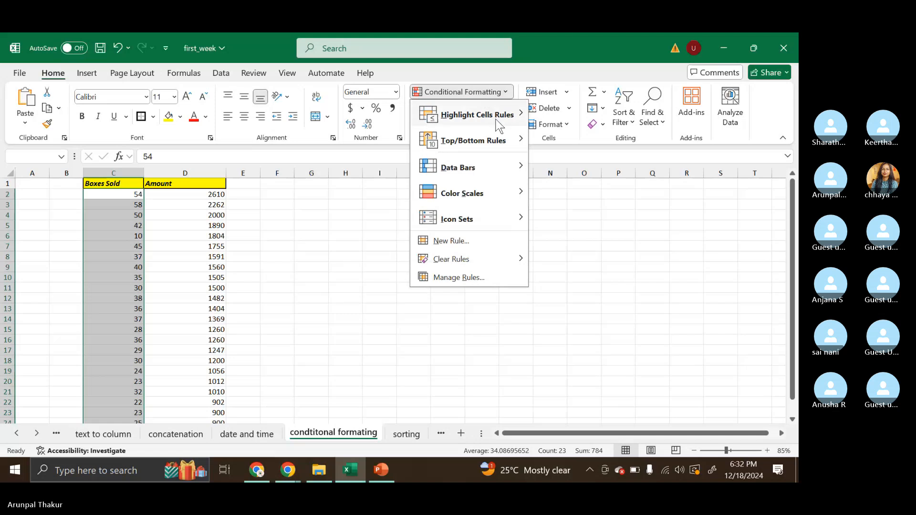
{"action": "mouse_move", "coordinate": [498, 125]}
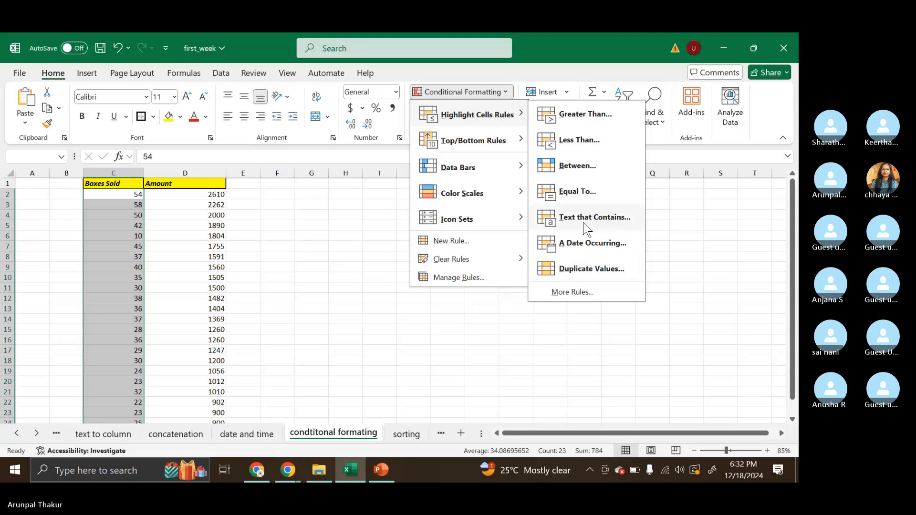
{"action": "left_click", "coordinate": [588, 268]}
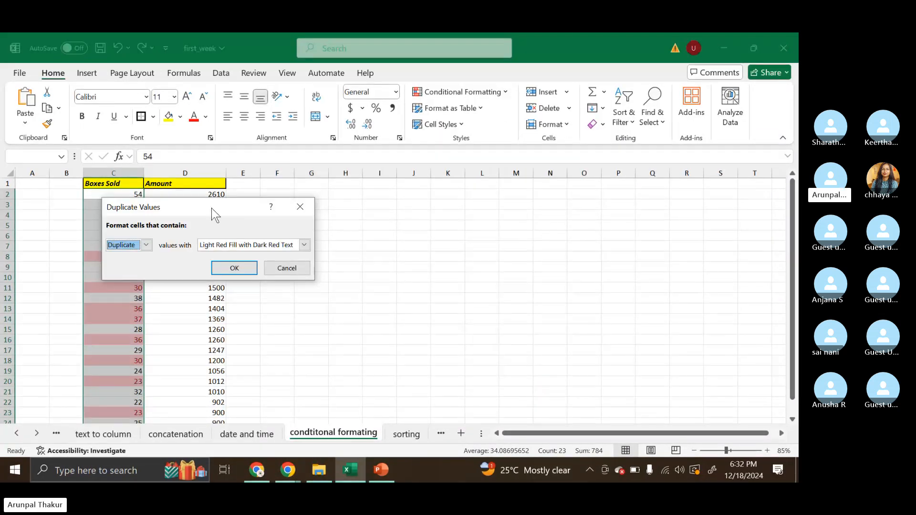
{"action": "left_click_drag", "start_coordinate": [210, 208], "coordinate": [339, 210]}
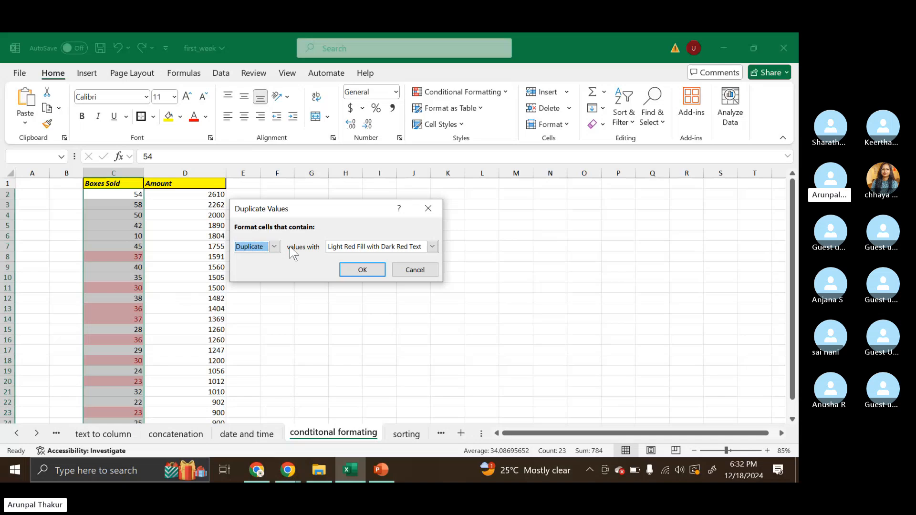
{"action": "left_click", "coordinate": [406, 252]}
{"action": "left_click", "coordinate": [401, 277]}
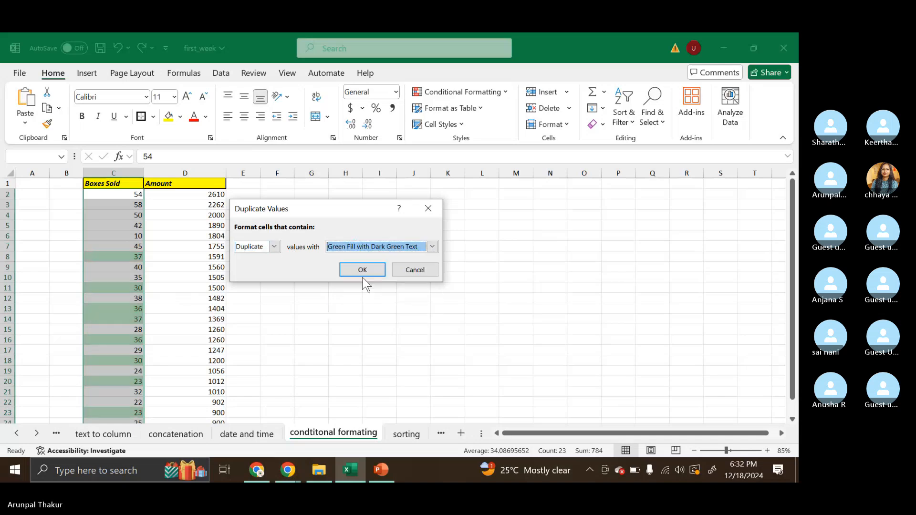
{"action": "left_click", "coordinate": [362, 270]}
{"action": "scroll", "coordinate": [280, 285], "scroll_direction": "down", "scroll_amount": 2}
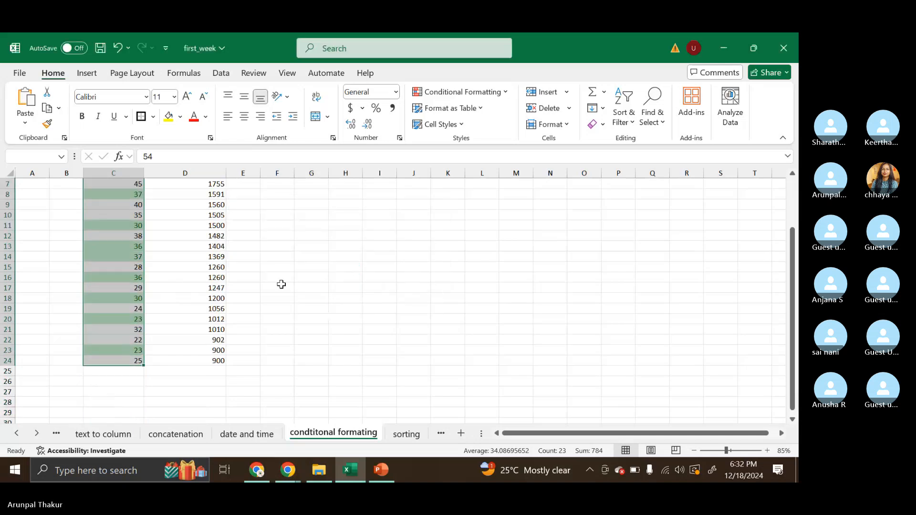
{"action": "scroll", "coordinate": [280, 284], "scroll_direction": "up", "scroll_amount": 2}
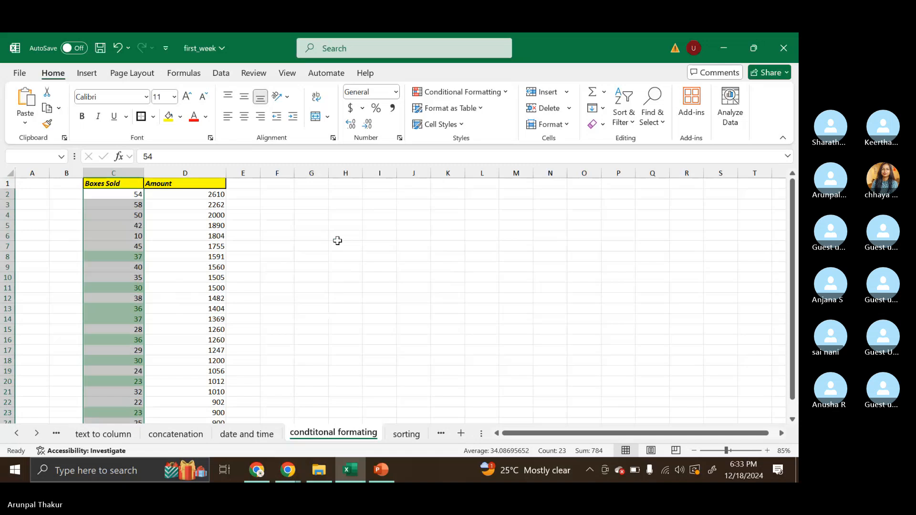
Clear the duplicate-values formatting rule from the Boxes Sold column.
{"action": "left_click", "coordinate": [504, 94]}
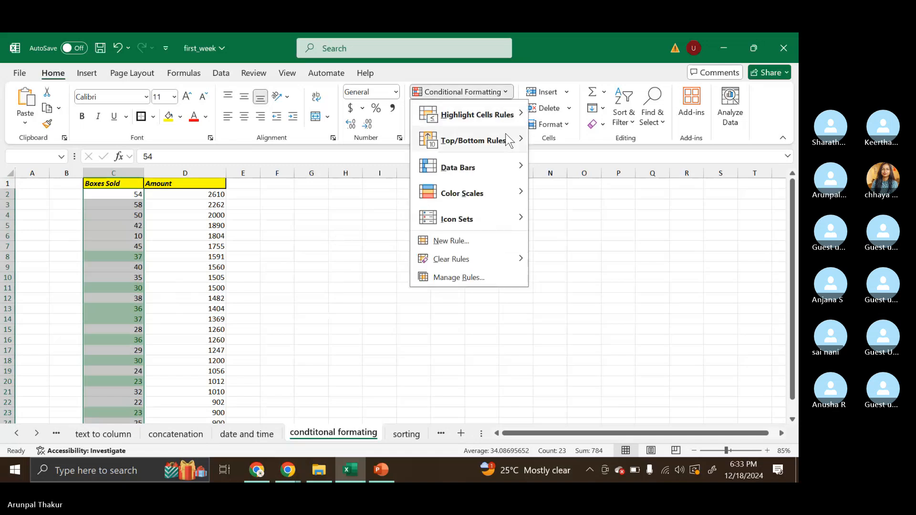
{"action": "mouse_move", "coordinate": [508, 140]}
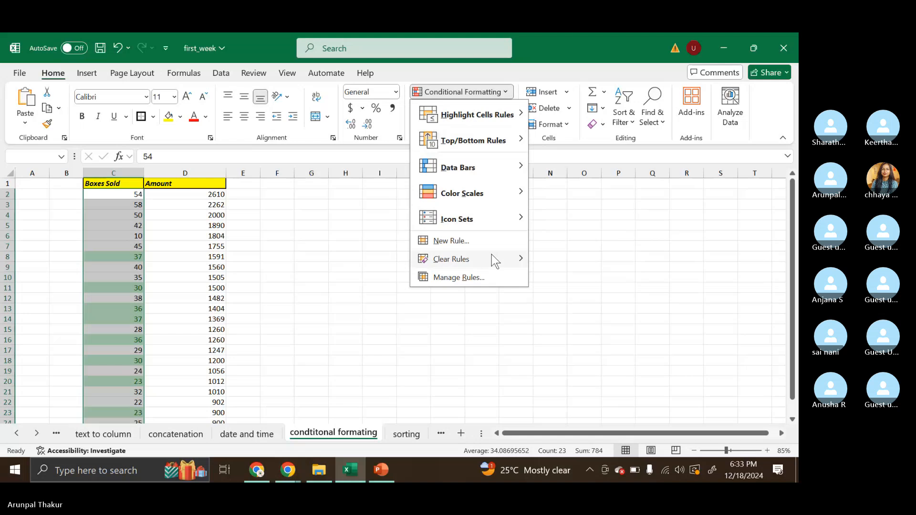
{"action": "mouse_move", "coordinate": [492, 255]}
{"action": "left_click", "coordinate": [588, 260]}
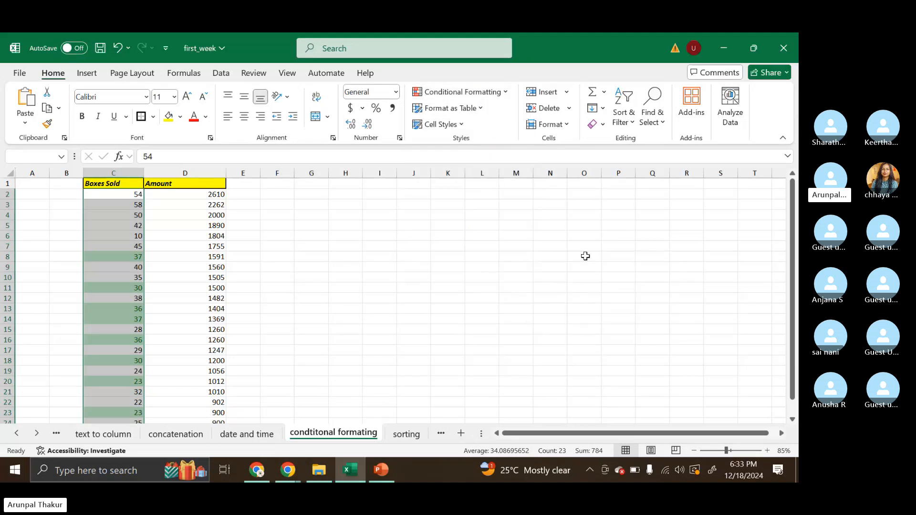
Highlight the top 10 Boxes Sold values in C2:C24 using Green Fill with Dark Green Text.
{"action": "left_click", "coordinate": [497, 93]}
{"action": "mouse_move", "coordinate": [498, 149]}
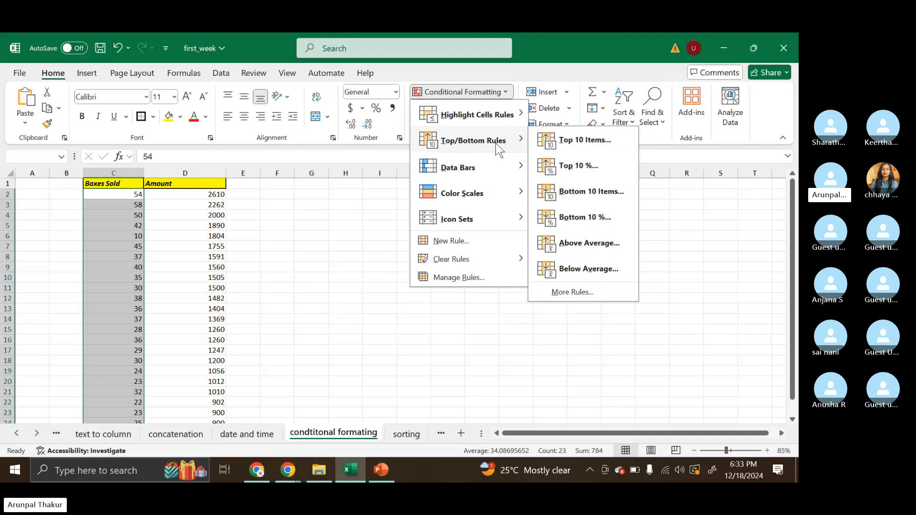
{"action": "left_click", "coordinate": [569, 140]}
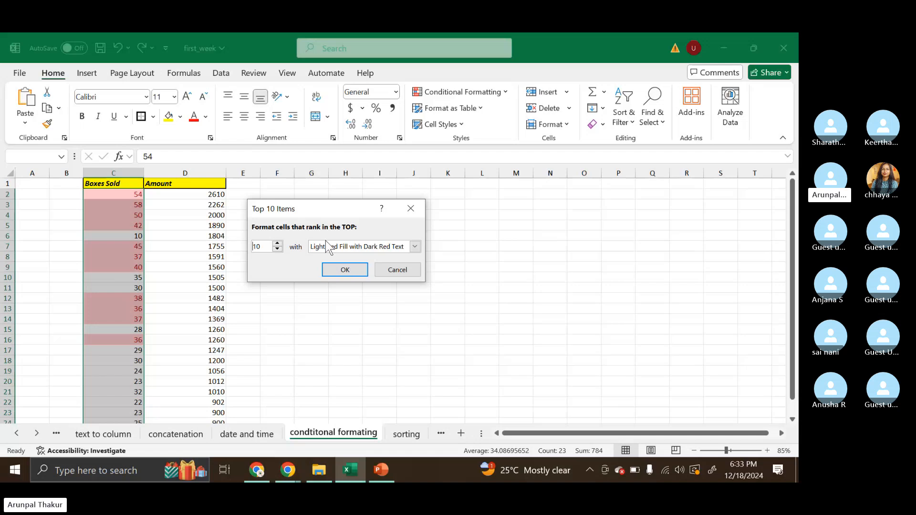
{"action": "left_click", "coordinate": [414, 246]}
{"action": "left_click", "coordinate": [379, 276]}
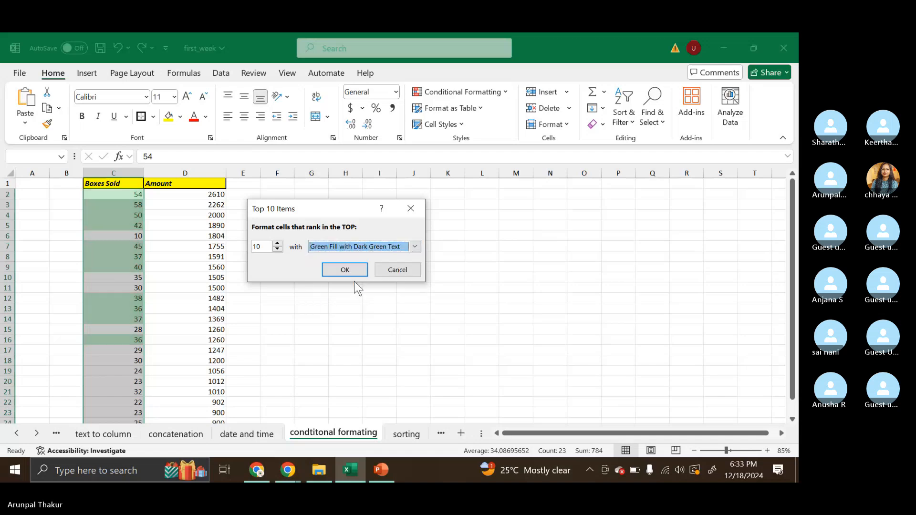
{"action": "left_click", "coordinate": [348, 268]}
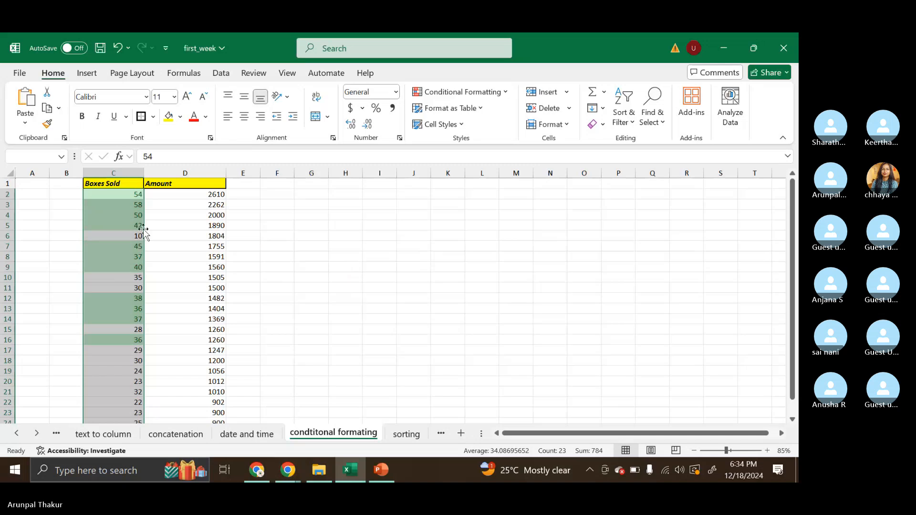
Highlight the bottom 10 Boxes Sold values in C2:C24 using Light Red Fill with Dark Red Text.
{"action": "left_click", "coordinate": [502, 95]}
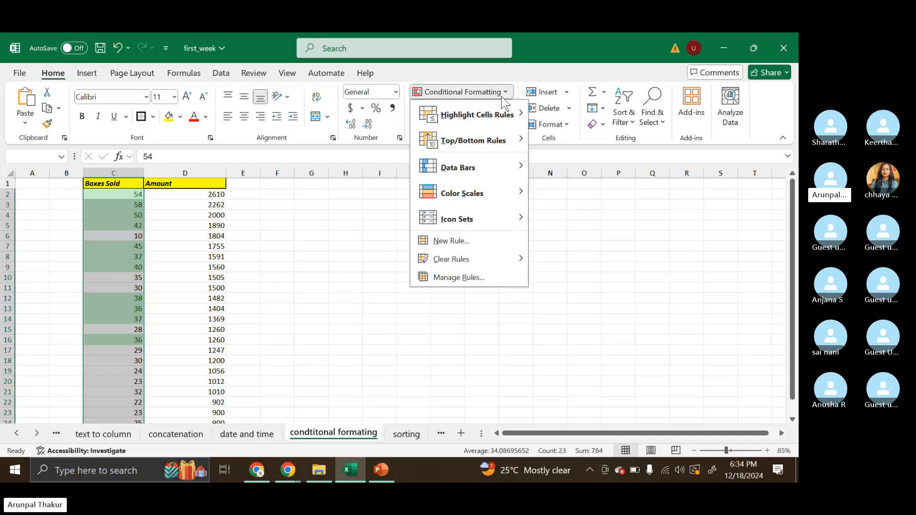
{"action": "mouse_move", "coordinate": [507, 150]}
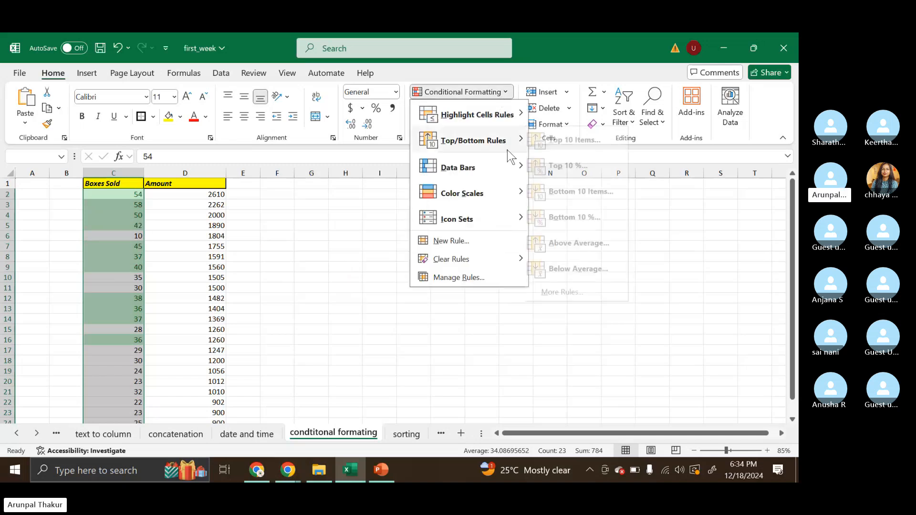
{"action": "left_click", "coordinate": [589, 192]}
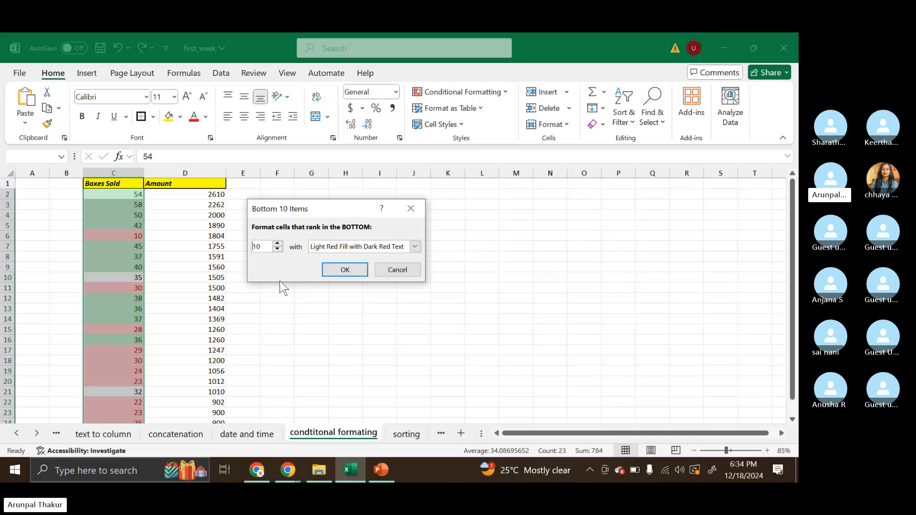
{"action": "left_click", "coordinate": [355, 269]}
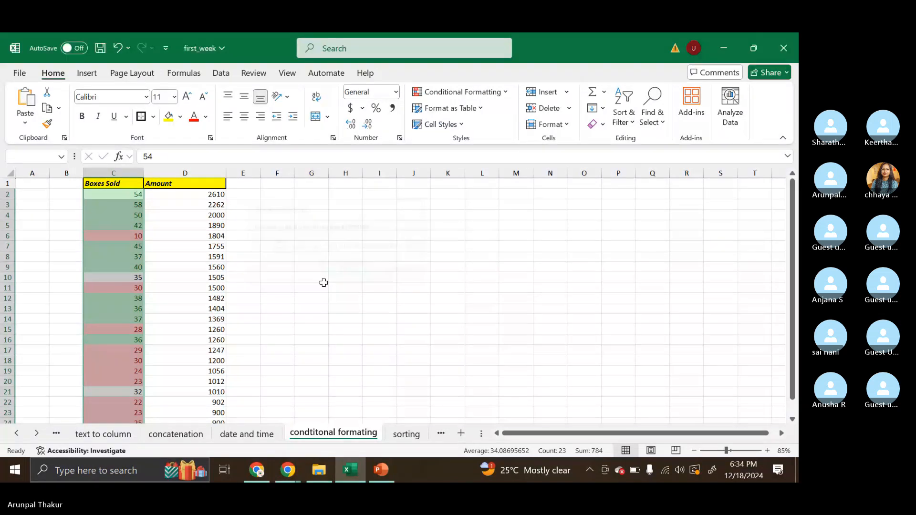
{"action": "scroll", "coordinate": [320, 281], "scroll_direction": "down", "scroll_amount": 1}
{"action": "scroll", "coordinate": [320, 281], "scroll_direction": "up", "scroll_amount": 1}
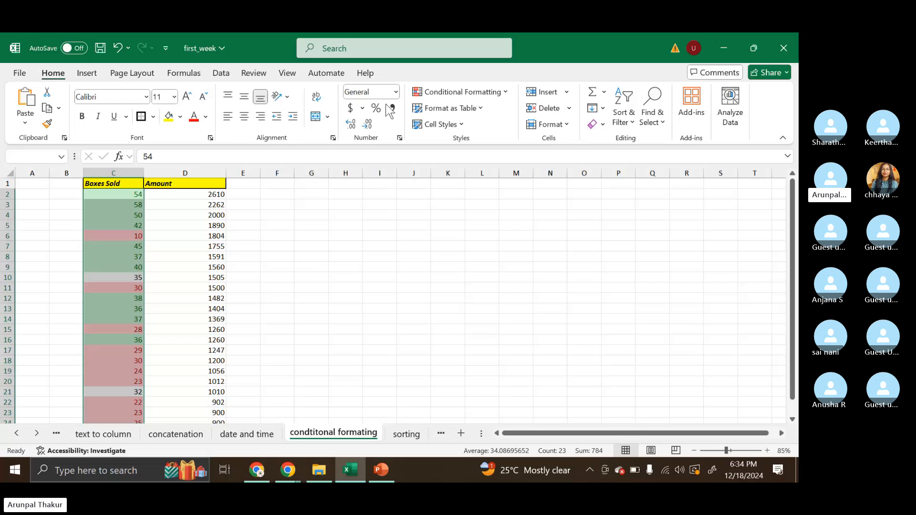
Clear all conditional formatting rules from the entire sheet.
{"action": "left_click", "coordinate": [458, 92]}
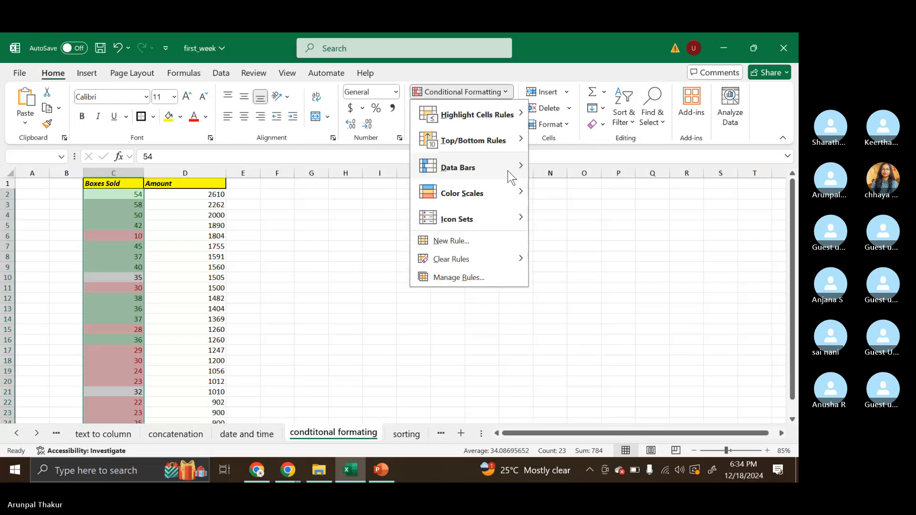
{"action": "mouse_move", "coordinate": [504, 266]}
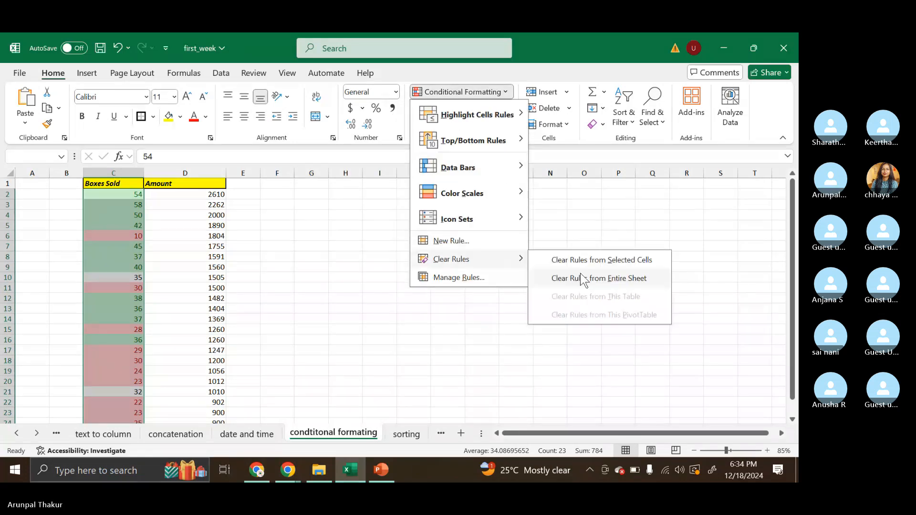
{"action": "left_click", "coordinate": [582, 279]}
Highlight the above-average Boxes Sold values in C2:C24 using Light Red Fill with Dark Red Text.
{"action": "left_click", "coordinate": [503, 88]}
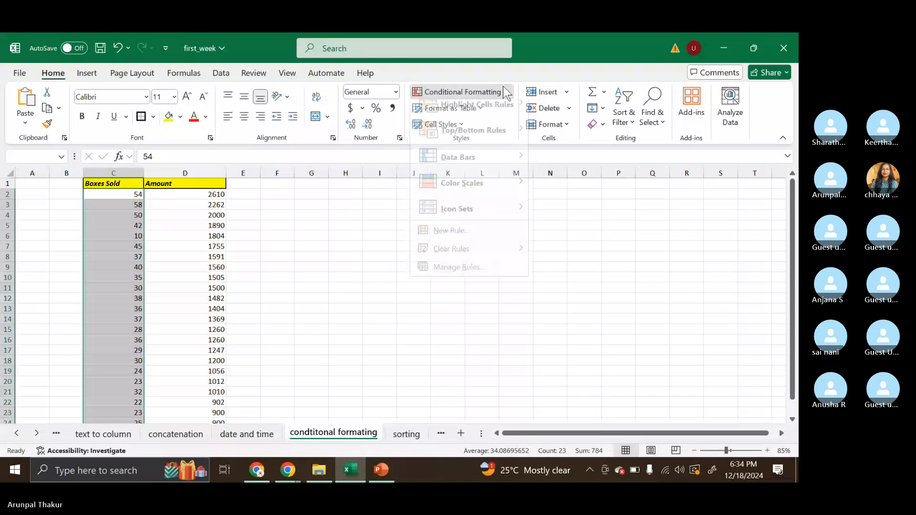
{"action": "mouse_move", "coordinate": [511, 143]}
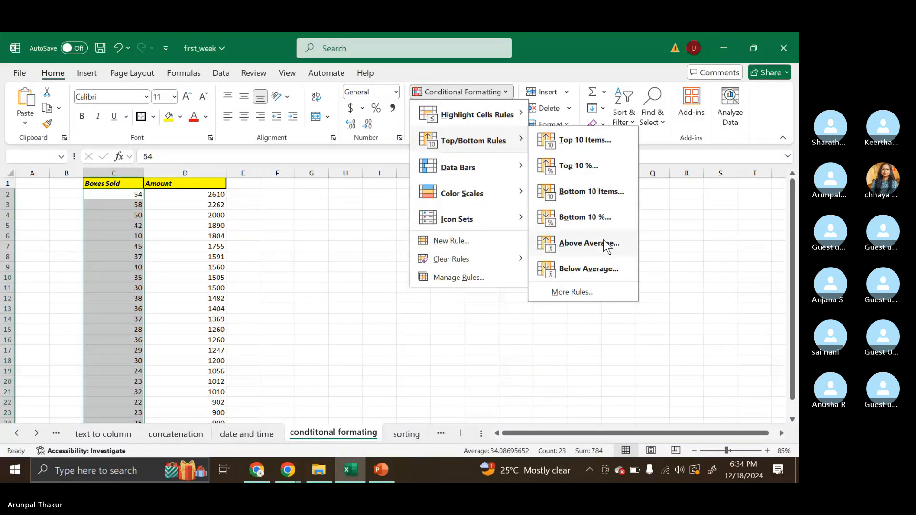
{"action": "left_click", "coordinate": [590, 243]}
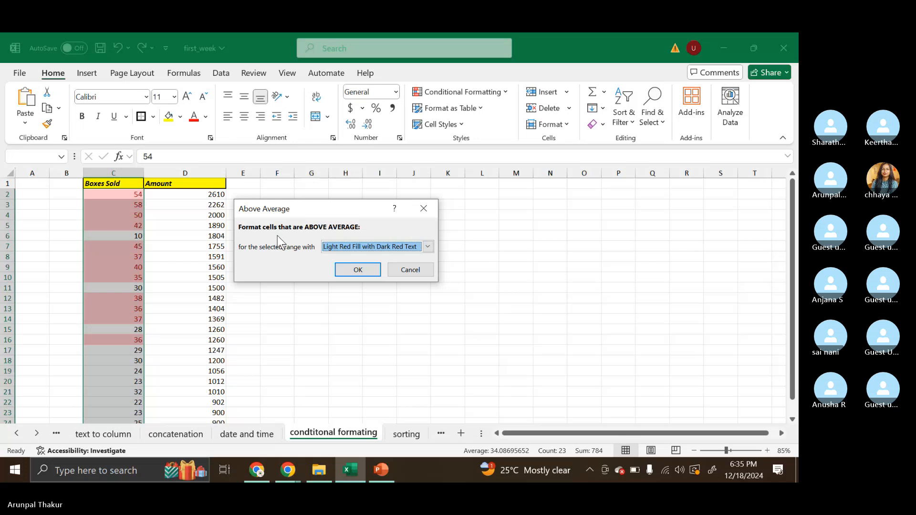
{"action": "left_click", "coordinate": [357, 270]}
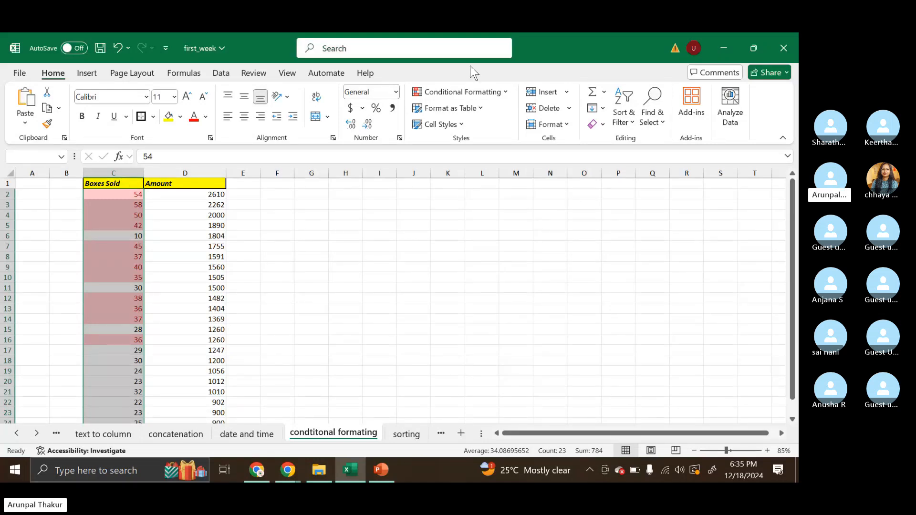
{"action": "left_click", "coordinate": [482, 92]}
{"action": "mouse_move", "coordinate": [509, 201]}
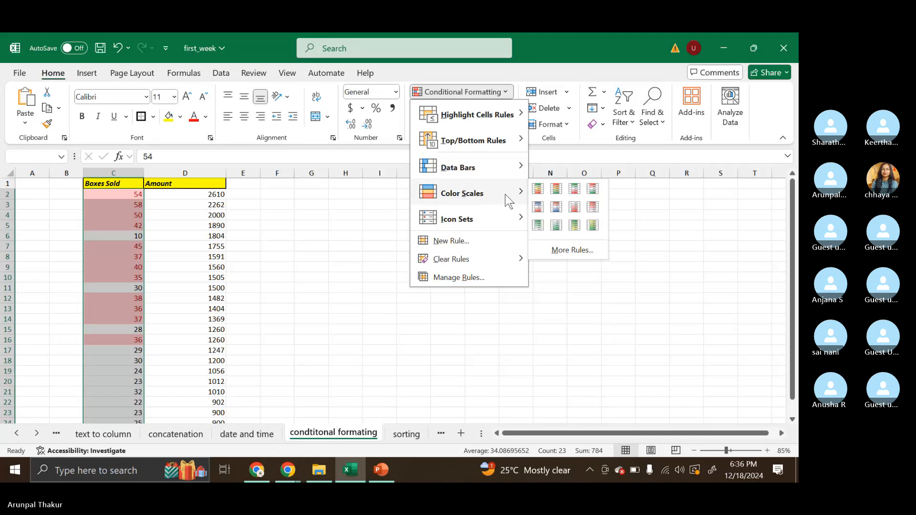
{"action": "mouse_move", "coordinate": [502, 171]}
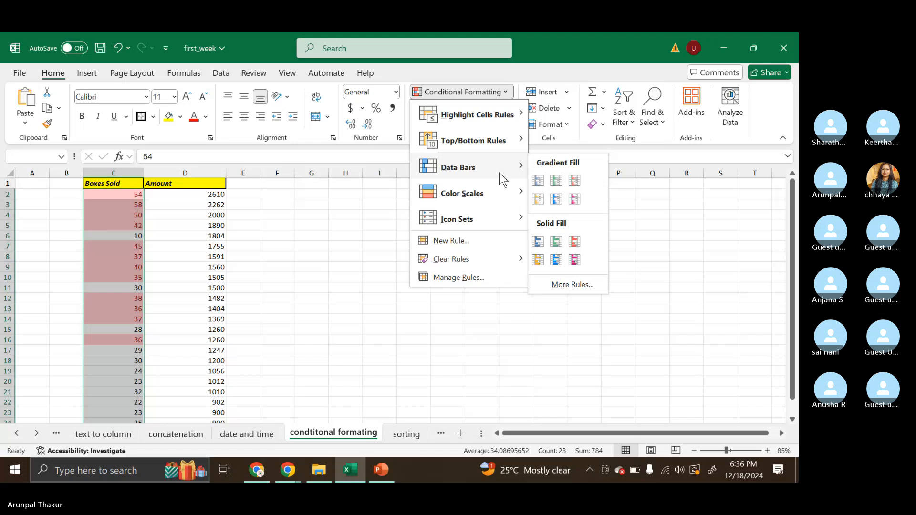
{"action": "mouse_move", "coordinate": [502, 152]}
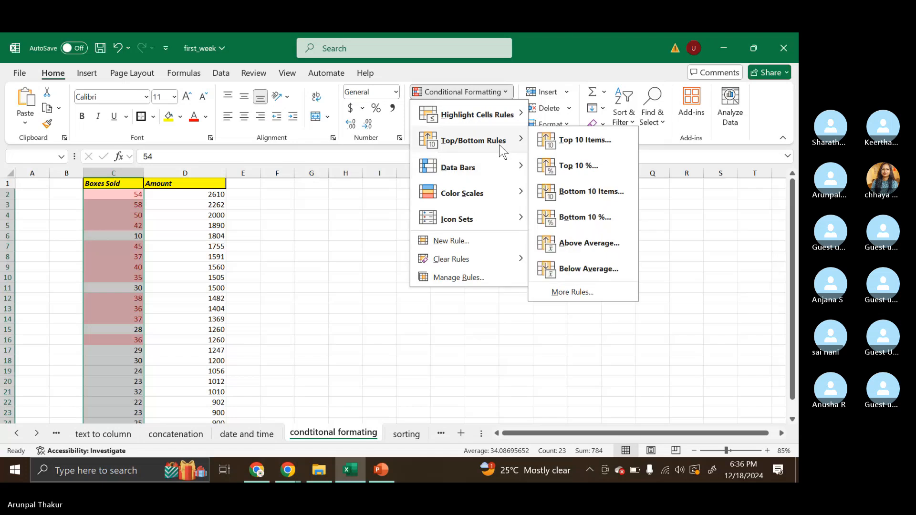
{"action": "left_click", "coordinate": [601, 251]}
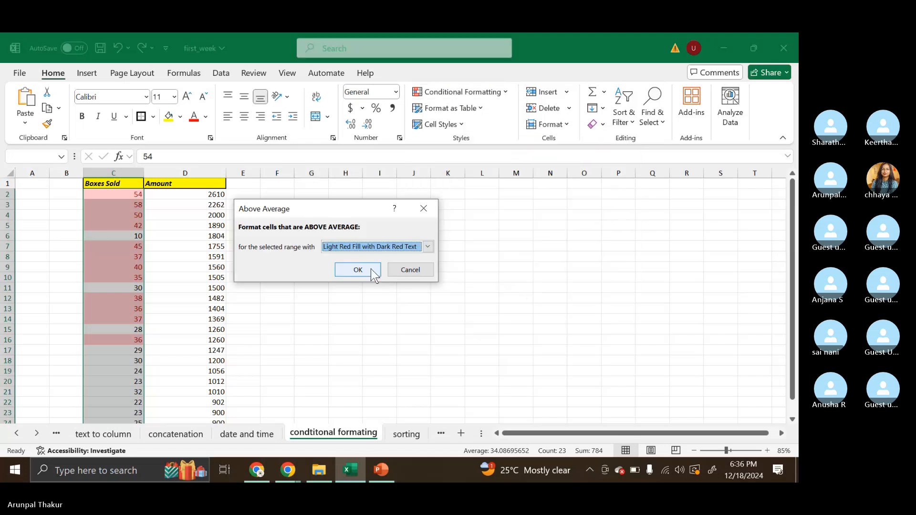
{"action": "key", "text": "alt+Down"}
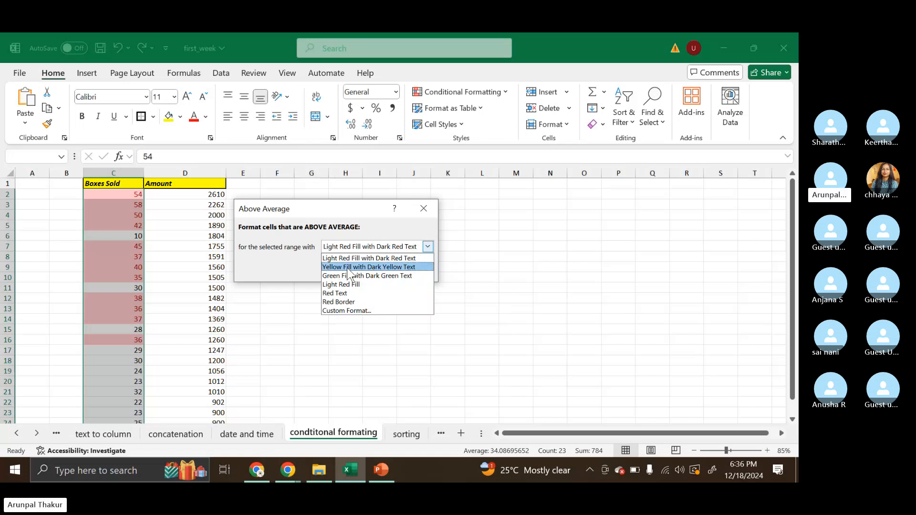
{"action": "left_click", "coordinate": [425, 213]}
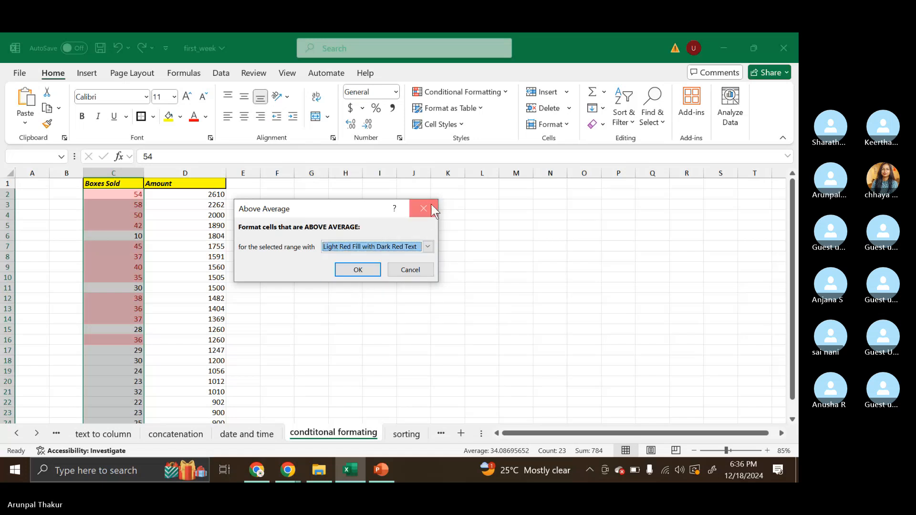
{"action": "left_click", "coordinate": [432, 206]}
Highlight the below-average Boxes Sold values in C2:C24 using Green Fill with Dark Green Text, and deselect the range.
{"action": "left_click", "coordinate": [458, 92]}
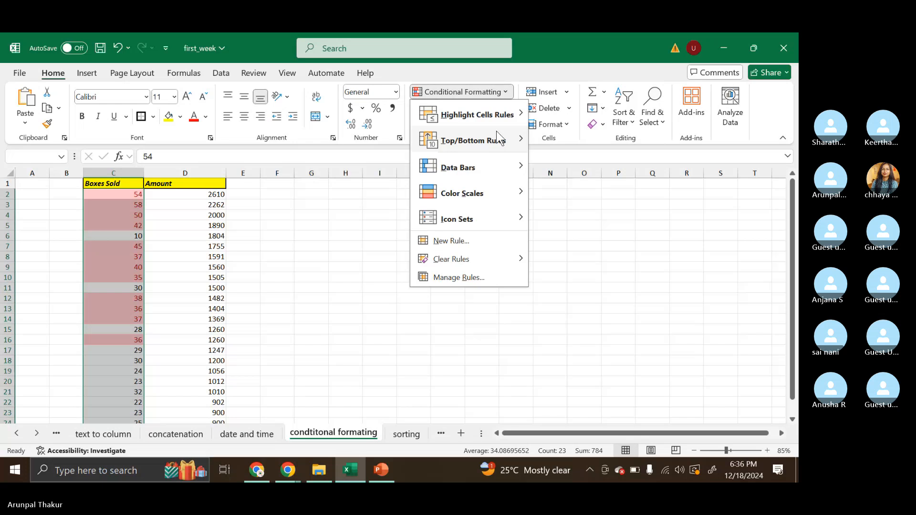
{"action": "mouse_move", "coordinate": [496, 139]}
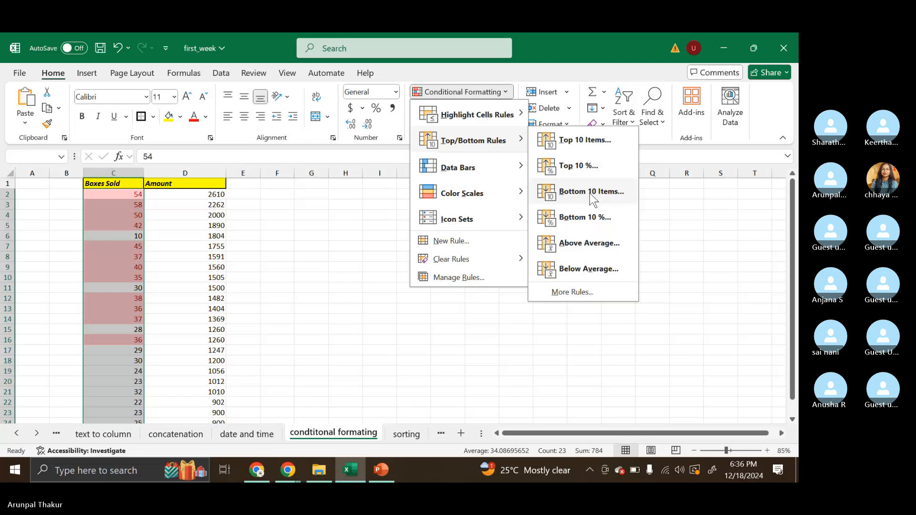
{"action": "left_click", "coordinate": [587, 270]}
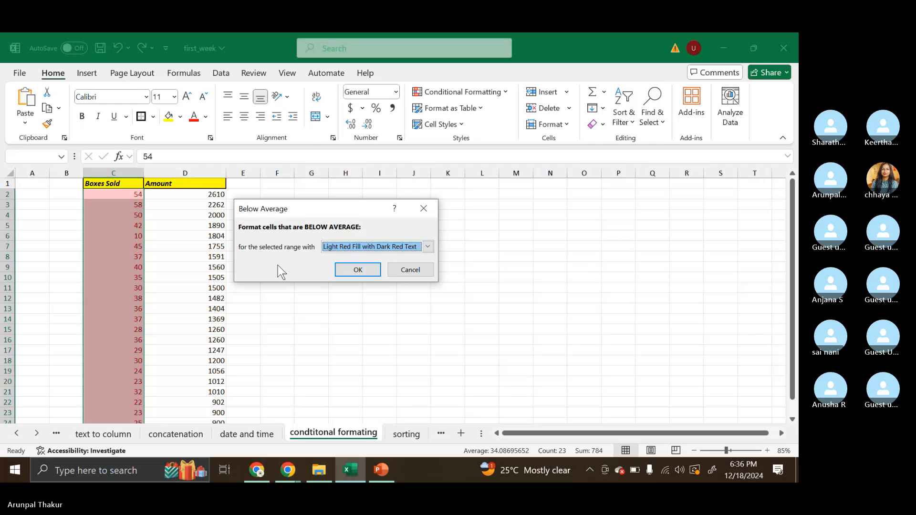
{"action": "left_click", "coordinate": [428, 247]}
{"action": "left_click", "coordinate": [388, 266]}
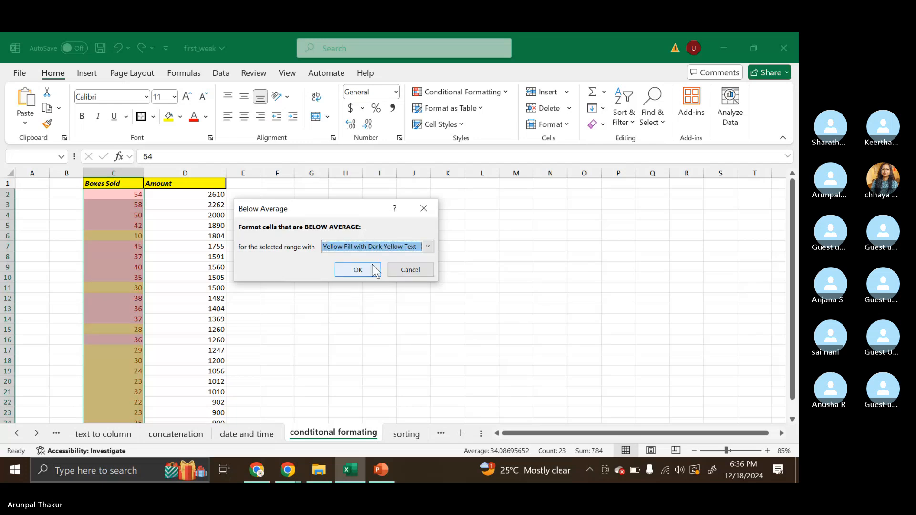
{"action": "left_click", "coordinate": [426, 247]}
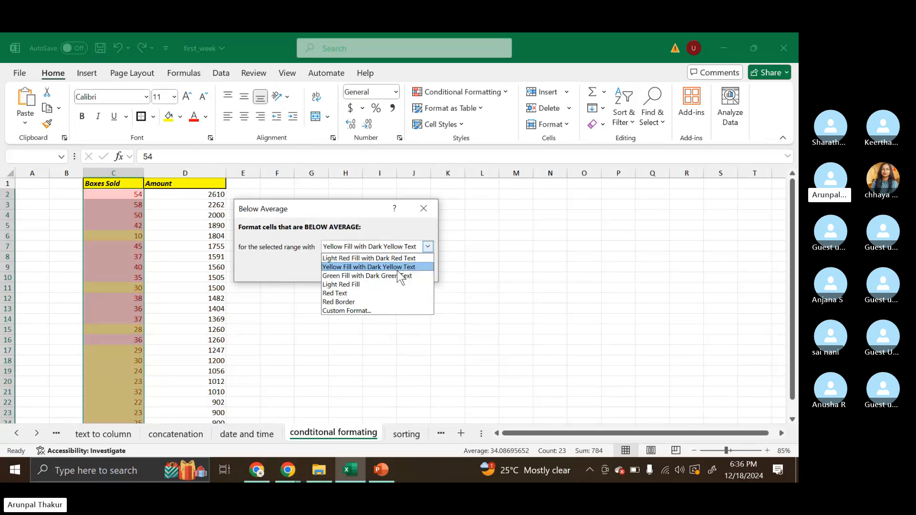
{"action": "left_click", "coordinate": [400, 277]}
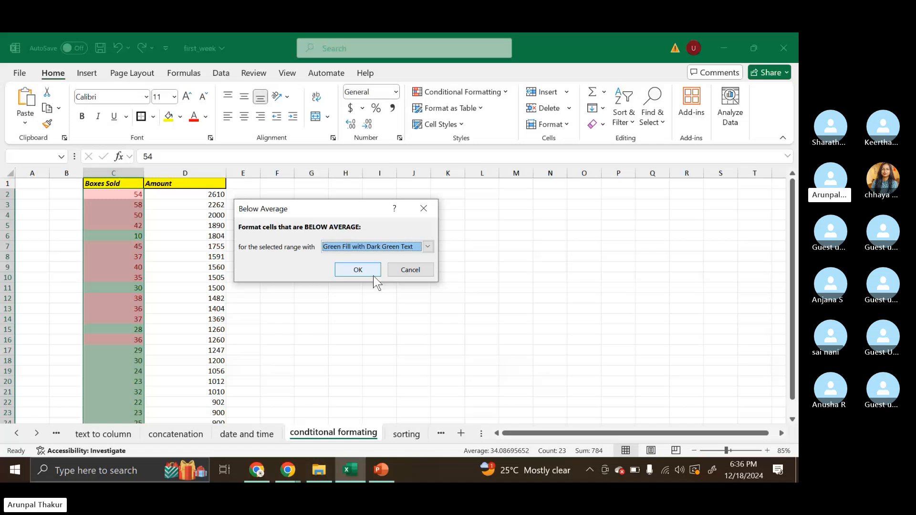
{"action": "left_click", "coordinate": [361, 271]}
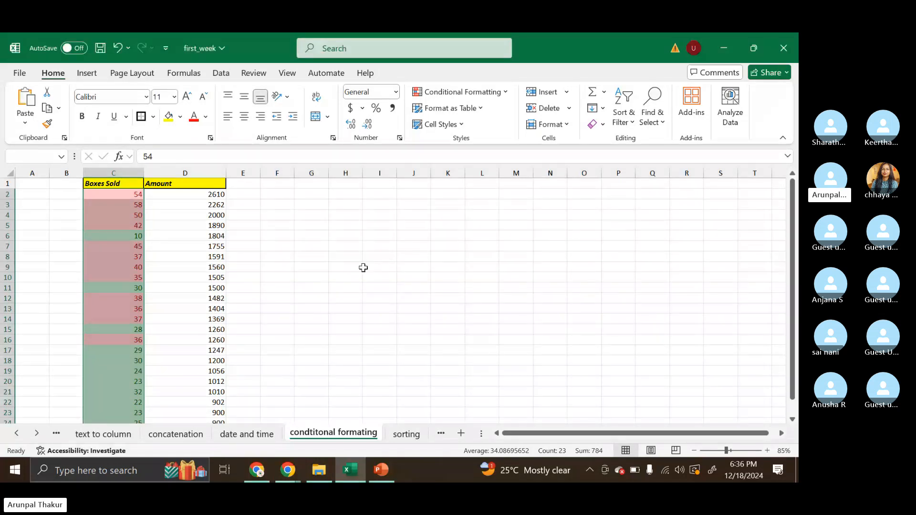
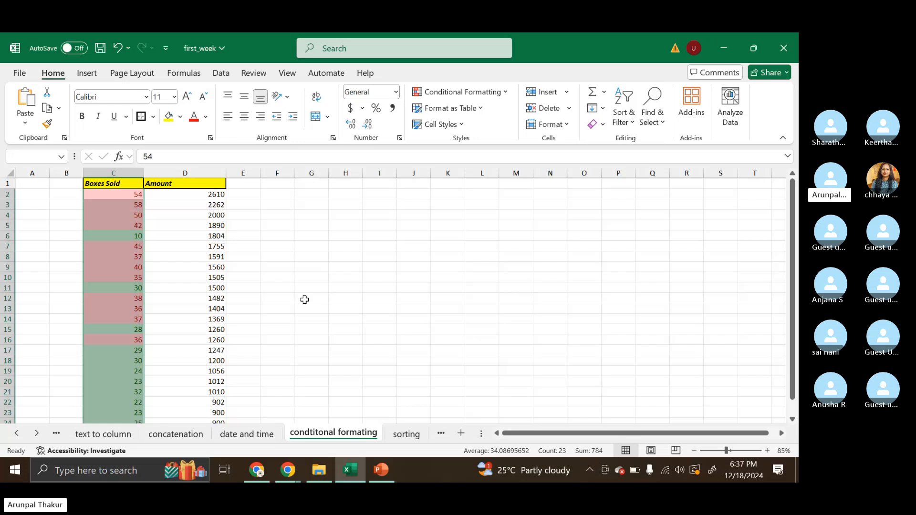
{"action": "left_click", "coordinate": [278, 248]}
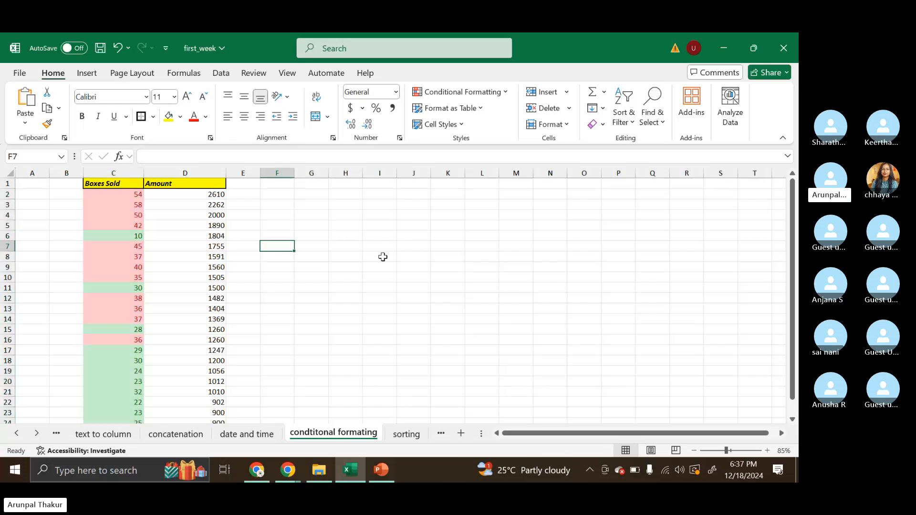
Select the Boxes Sold cells C2:C25 and clear the conditional formatting rules from the selected cells.
{"action": "left_click", "coordinate": [132, 194]}
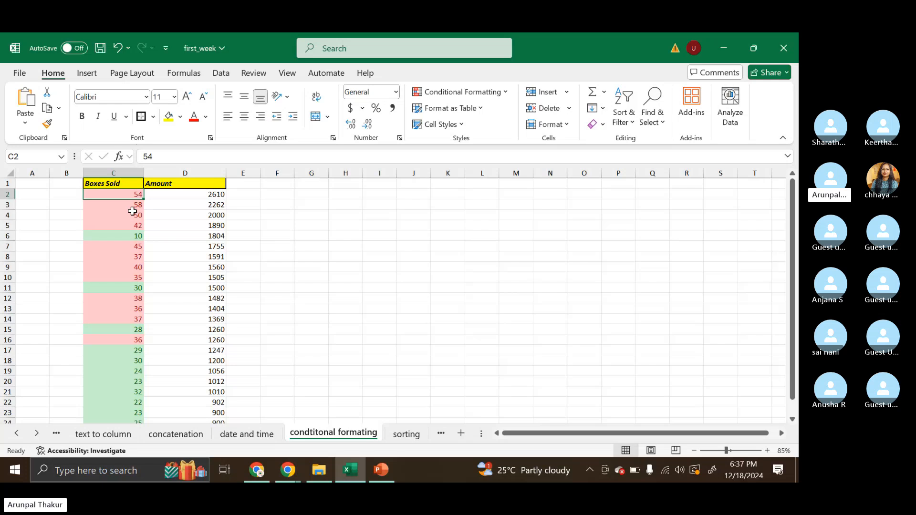
{"action": "key", "text": "ctrl+shift+Down"}
{"action": "key", "text": "shift+Down"}
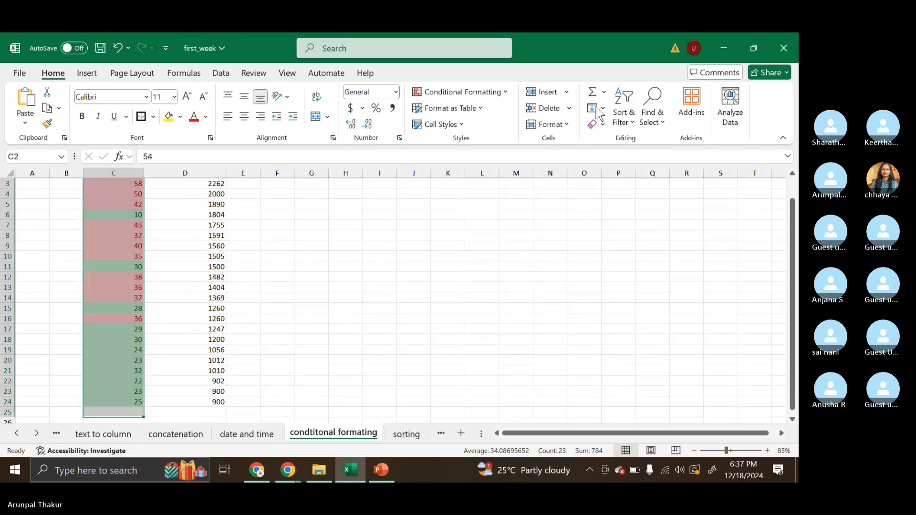
{"action": "left_click", "coordinate": [501, 93]}
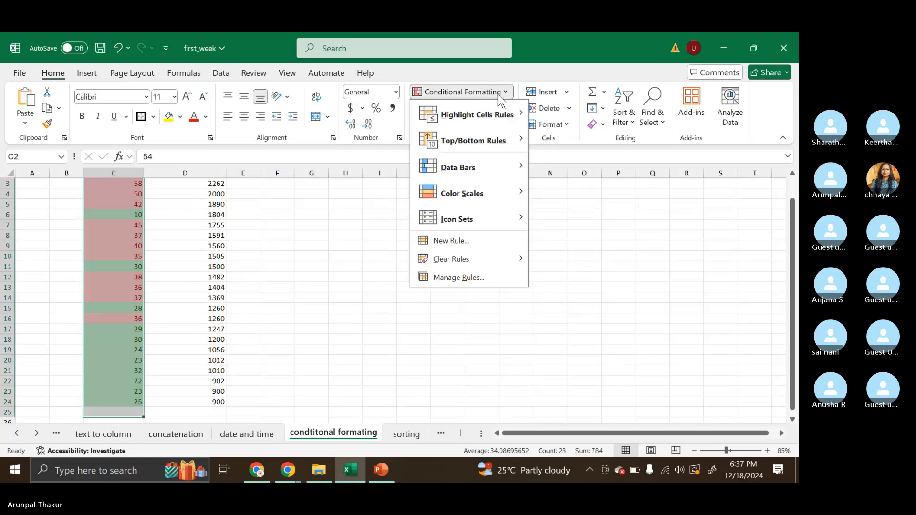
{"action": "mouse_move", "coordinate": [477, 259]}
{"action": "left_click", "coordinate": [654, 265]}
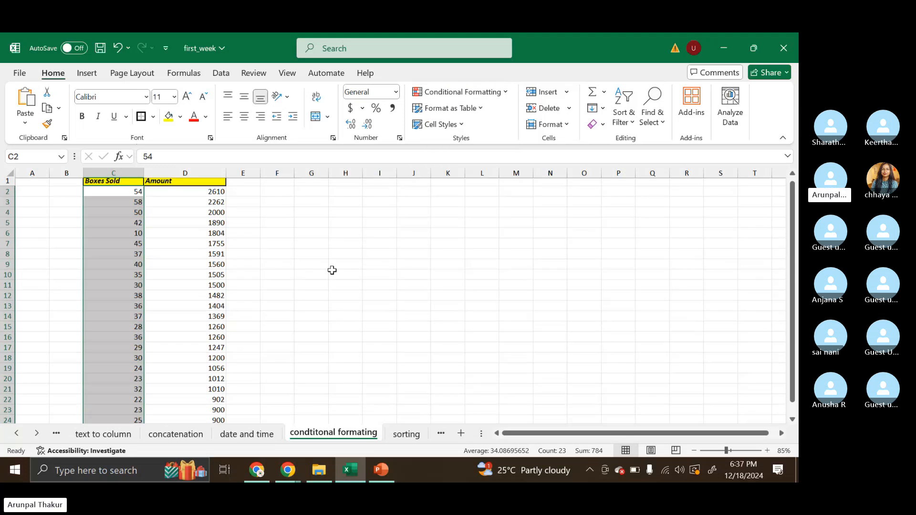
Apply solid-fill blue data bars to the Boxes Sold values in C2:C24, and deselect the range.
{"action": "left_click", "coordinate": [480, 94]}
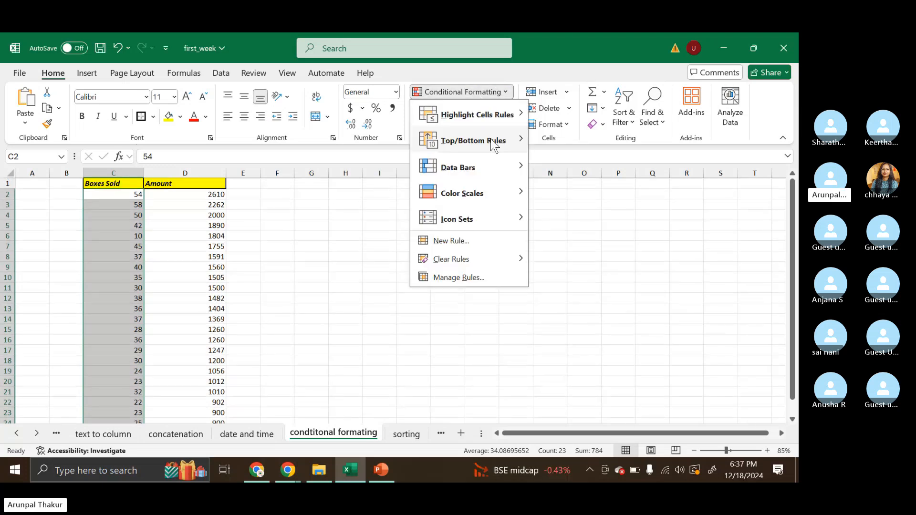
{"action": "mouse_move", "coordinate": [487, 169]}
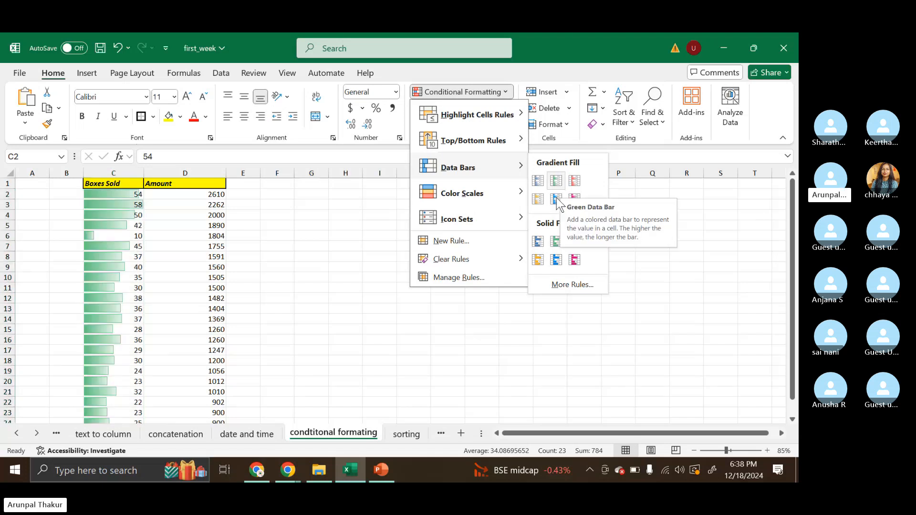
{"action": "left_click", "coordinate": [538, 241]}
{"action": "left_click", "coordinate": [270, 234]}
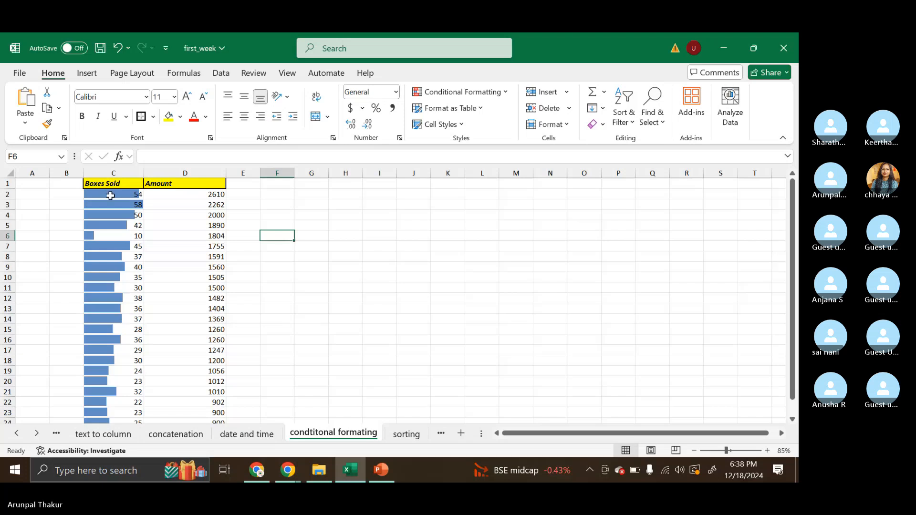
Undo the blue data bars and apply solid-fill orange data bars to the Boxes Sold values instead.
{"action": "key", "text": "ctrl+z"}
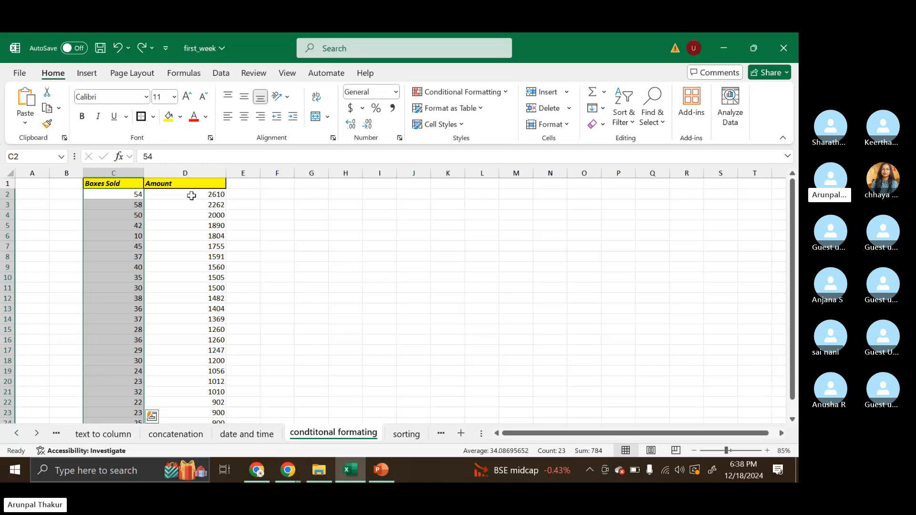
{"action": "left_click", "coordinate": [503, 96]}
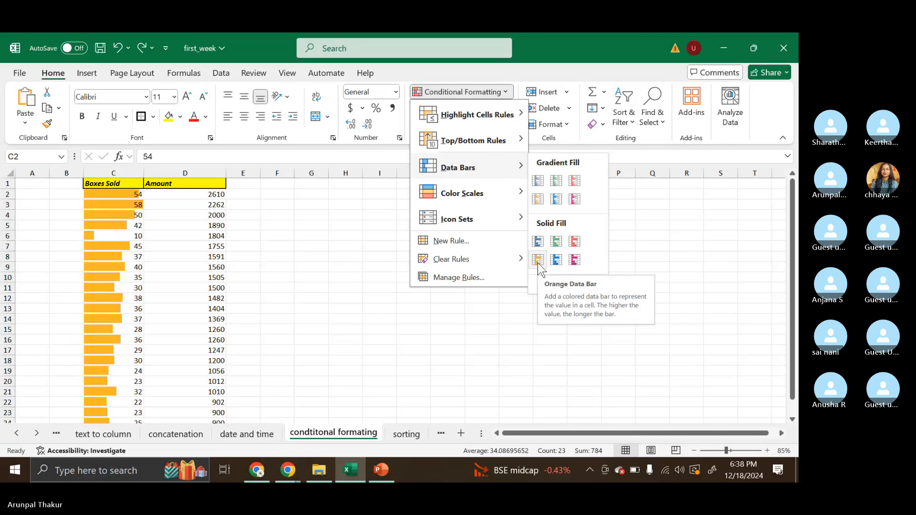
{"action": "left_click", "coordinate": [538, 263]}
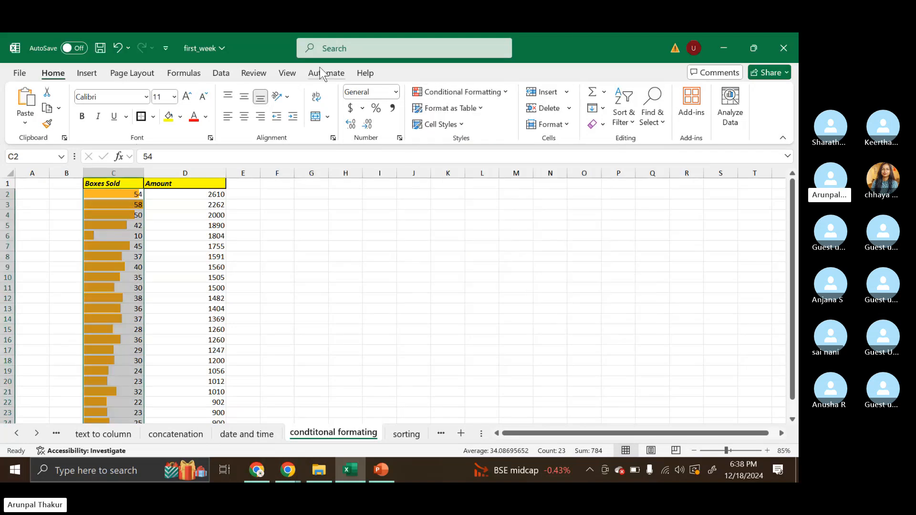
Sort the data by Amount from largest to smallest, expanding the selection to include the neighbouring column.
{"action": "left_click", "coordinate": [224, 70]}
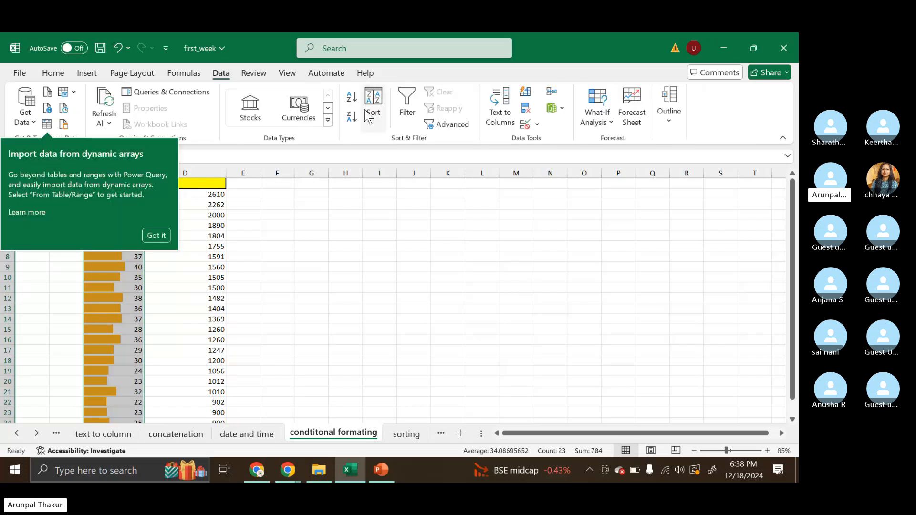
{"action": "left_click", "coordinate": [374, 110]}
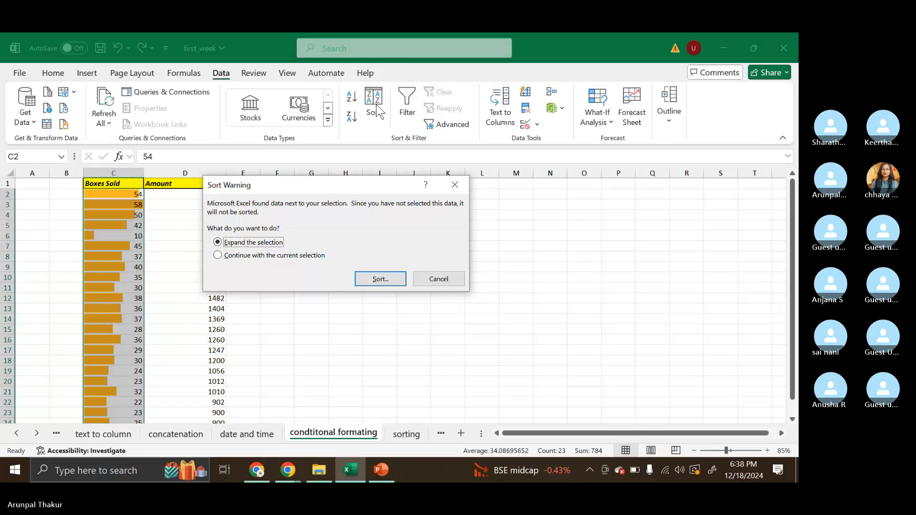
{"action": "left_click", "coordinate": [381, 280]}
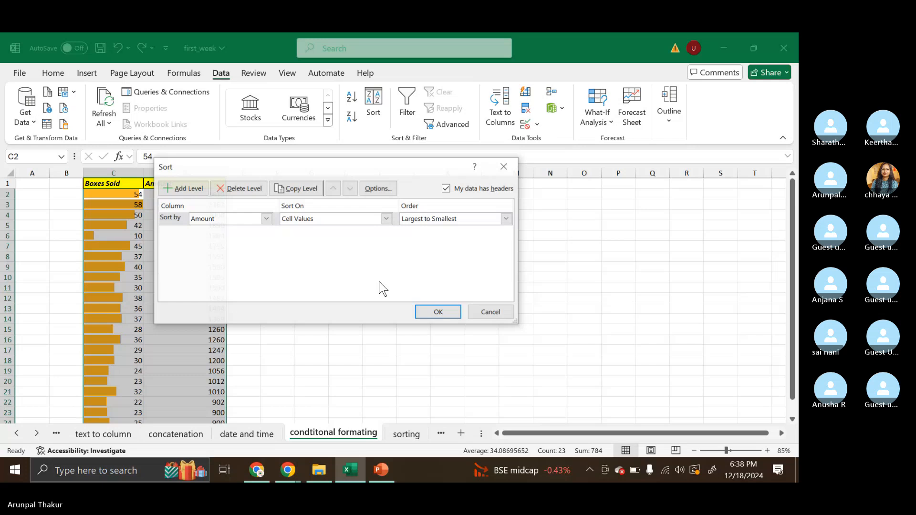
{"action": "key", "text": "Return"}
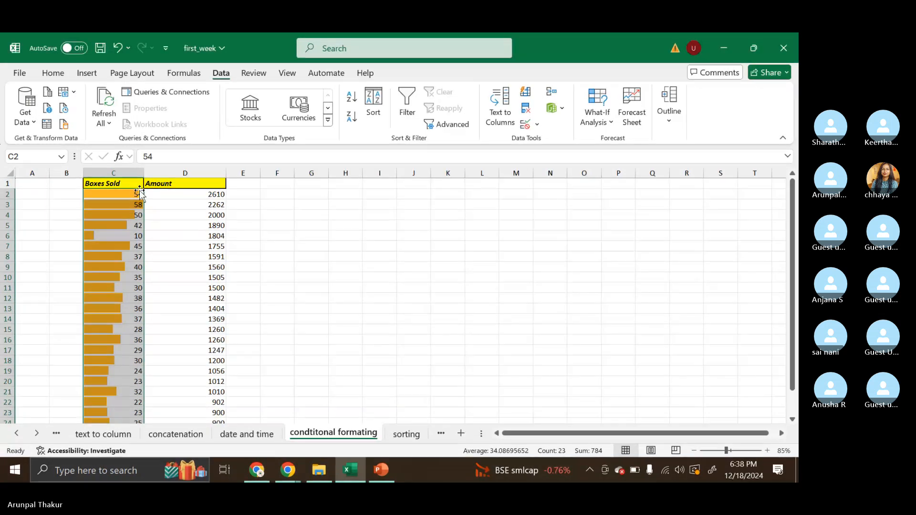
Sort the expanded selection by Boxes Sold cell values from largest to smallest, and review the orange bars down the column.
{"action": "left_click_drag", "start_coordinate": [113, 194], "coordinate": [109, 399]}
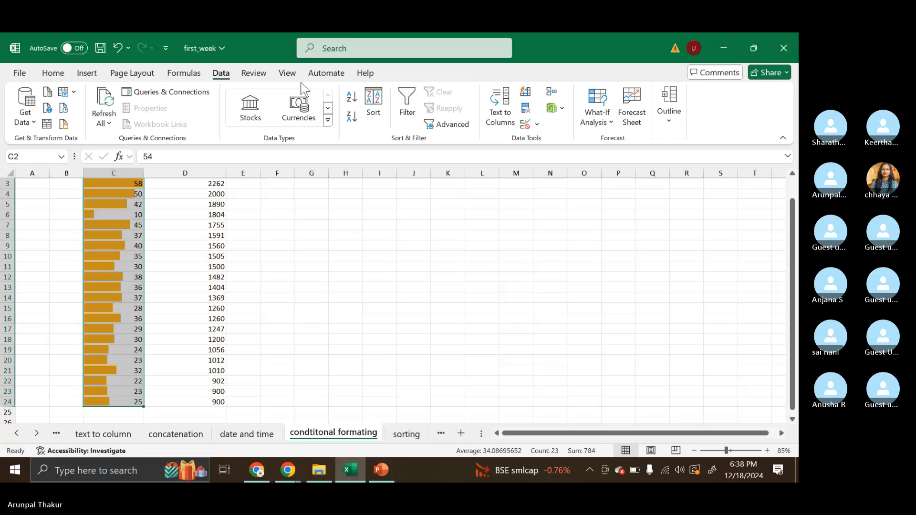
{"action": "left_click", "coordinate": [374, 101]}
{"action": "left_click", "coordinate": [384, 282]}
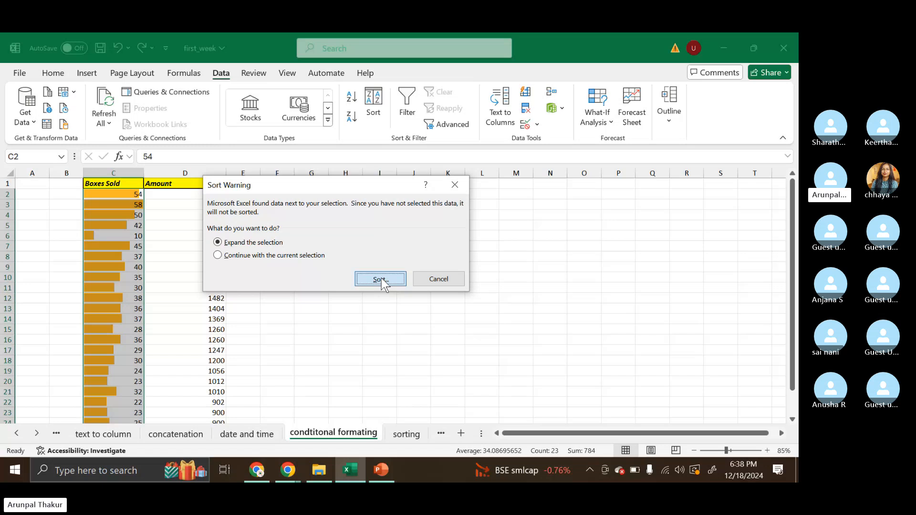
{"action": "left_click", "coordinate": [382, 279]}
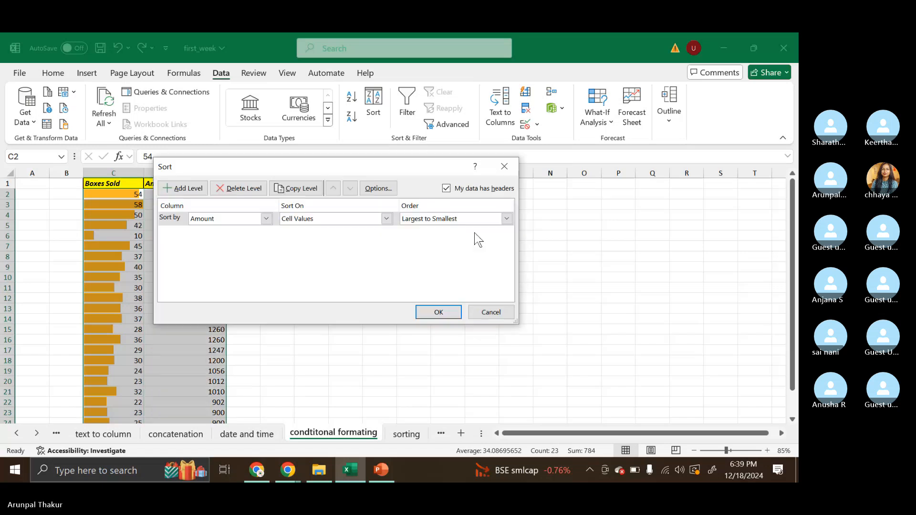
{"action": "left_click", "coordinate": [267, 219]}
{"action": "left_click", "coordinate": [270, 230]}
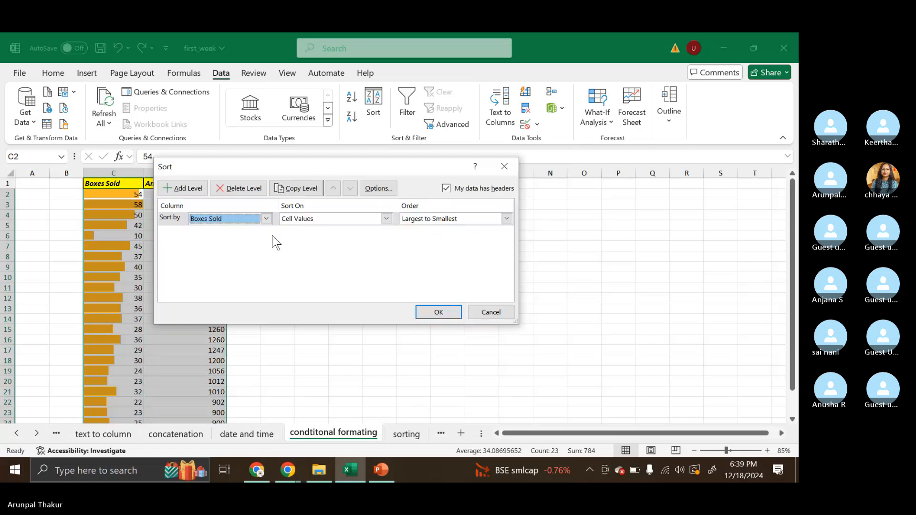
{"action": "left_click", "coordinate": [438, 309]}
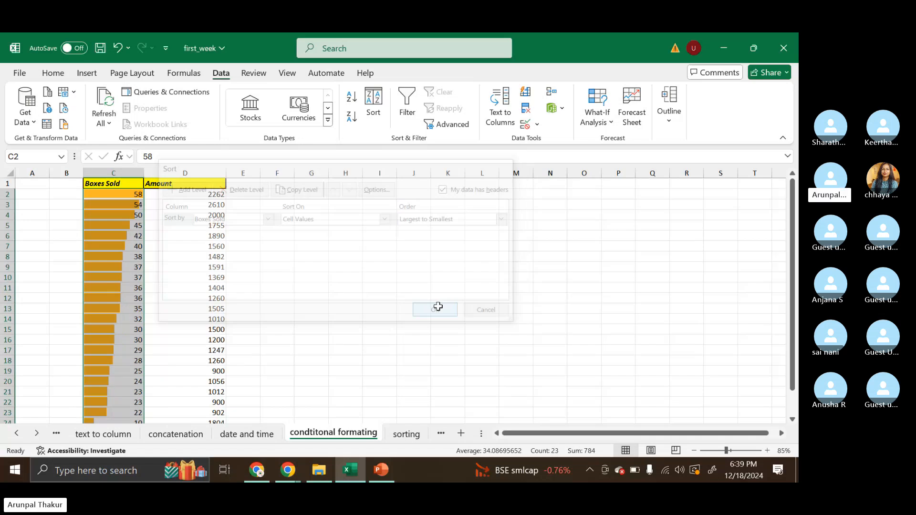
{"action": "left_click", "coordinate": [353, 218]}
{"action": "scroll", "coordinate": [164, 270], "scroll_direction": "down", "scroll_amount": 1}
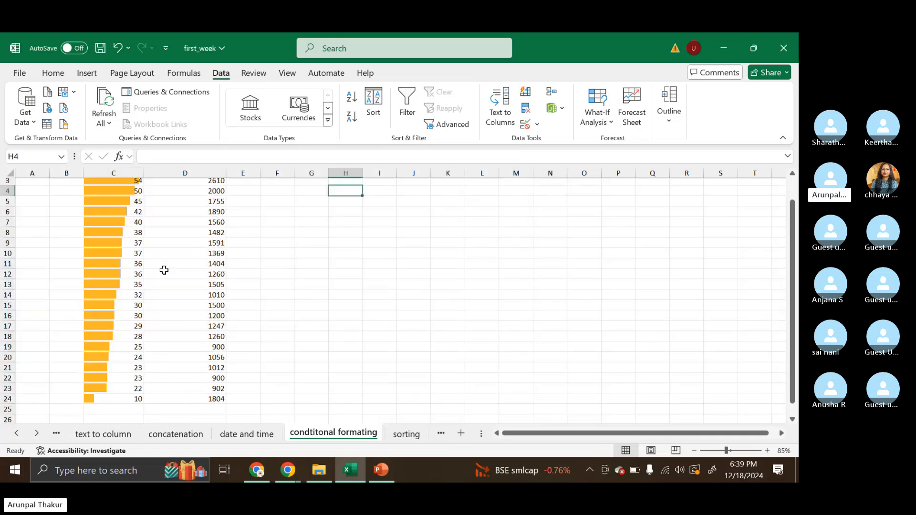
{"action": "scroll", "coordinate": [164, 270], "scroll_direction": "up", "scroll_amount": 1}
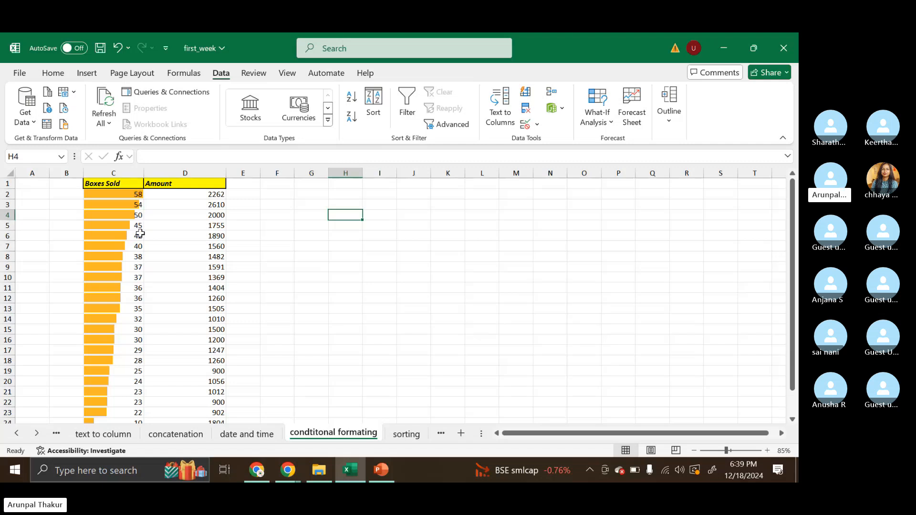
{"action": "scroll", "coordinate": [124, 291], "scroll_direction": "down", "scroll_amount": 1}
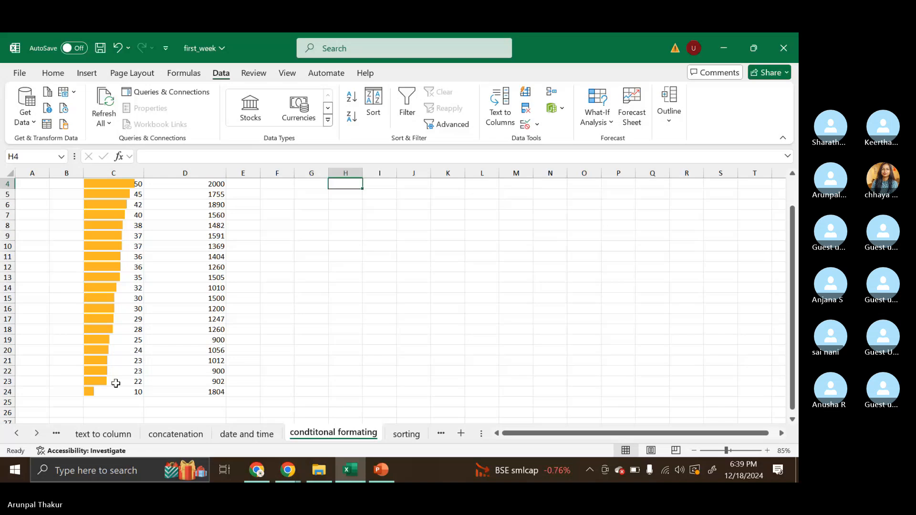
{"action": "scroll", "coordinate": [116, 383], "scroll_direction": "up", "scroll_amount": 1}
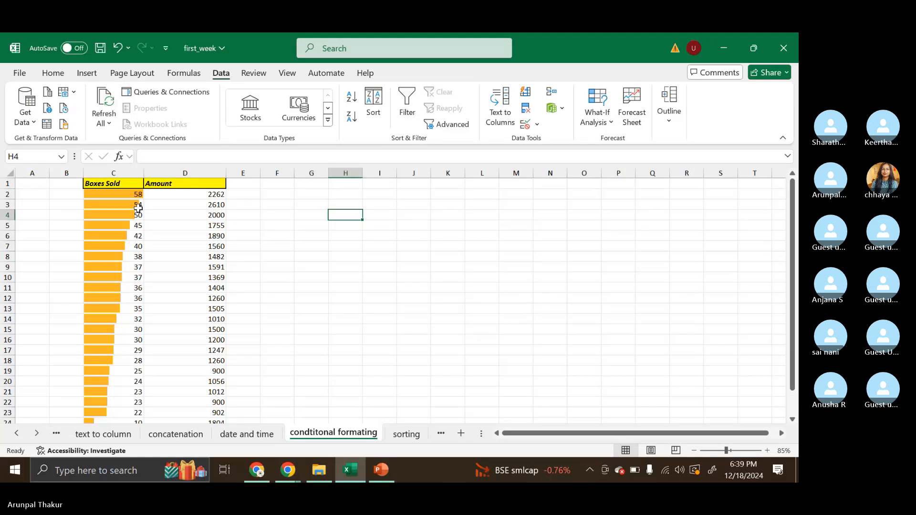
Undo the Boxes Sold sort and the orange data bars.
{"action": "key", "text": "ctrl+z"}
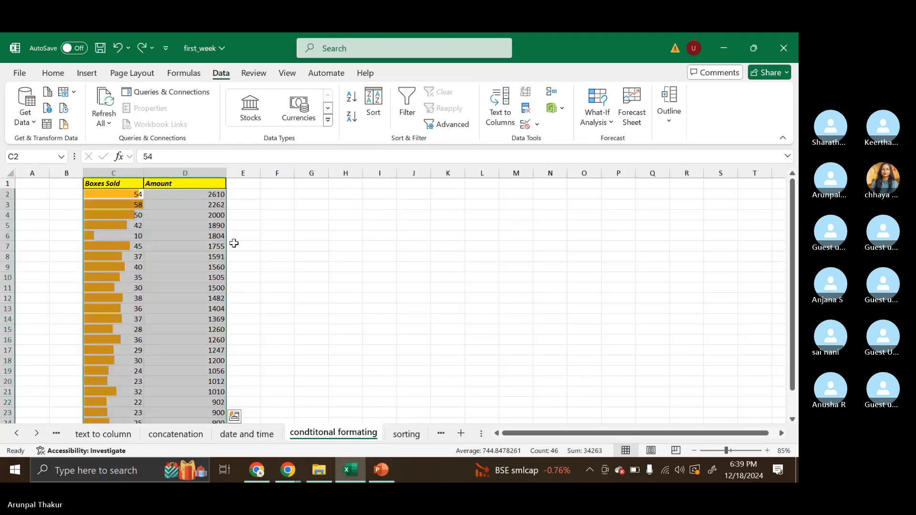
{"action": "key", "text": "ctrl+q"}
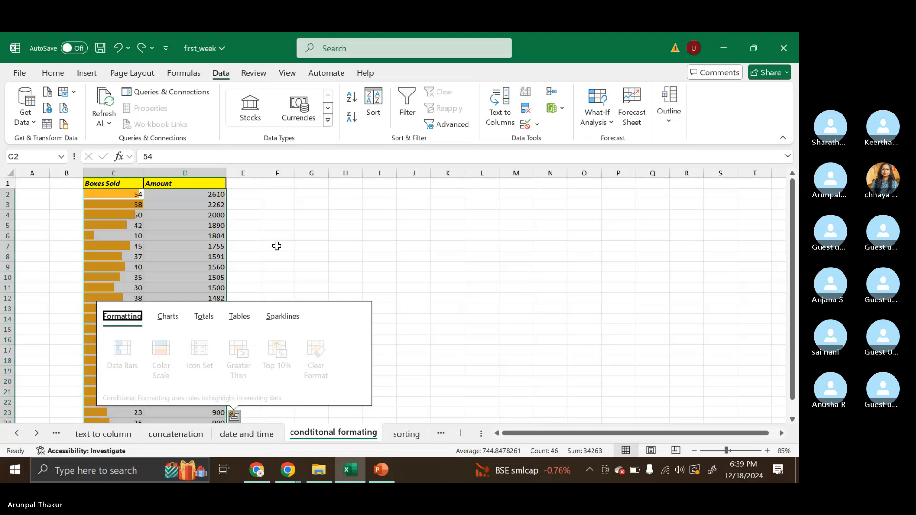
{"action": "key", "text": "ctrl+z"}
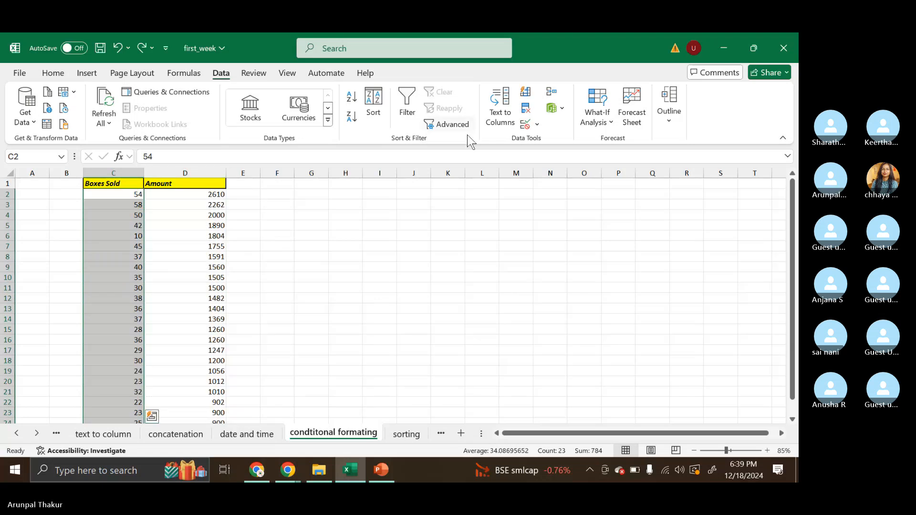
Apply the solid-fill orange data bars to Boxes Sold cells C2:C24 again.
{"action": "left_click", "coordinate": [52, 75]}
{"action": "left_click", "coordinate": [504, 93]}
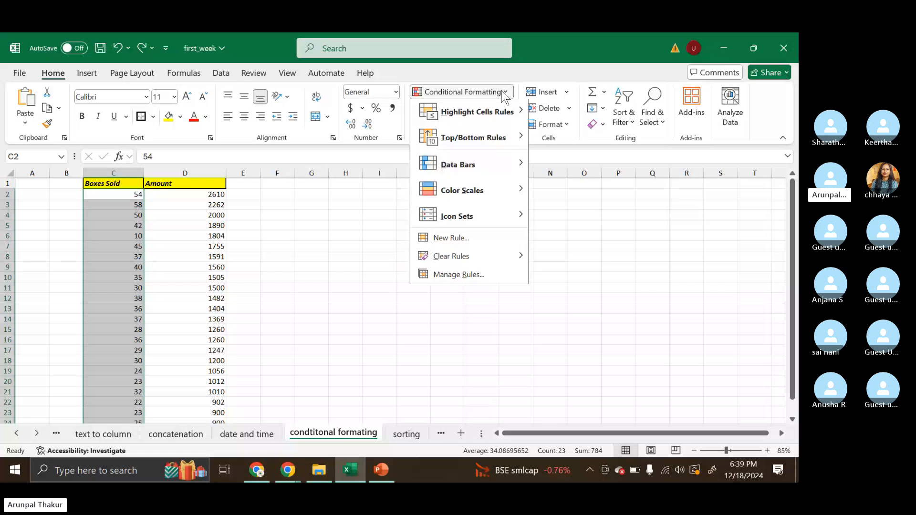
{"action": "left_click", "coordinate": [477, 165]}
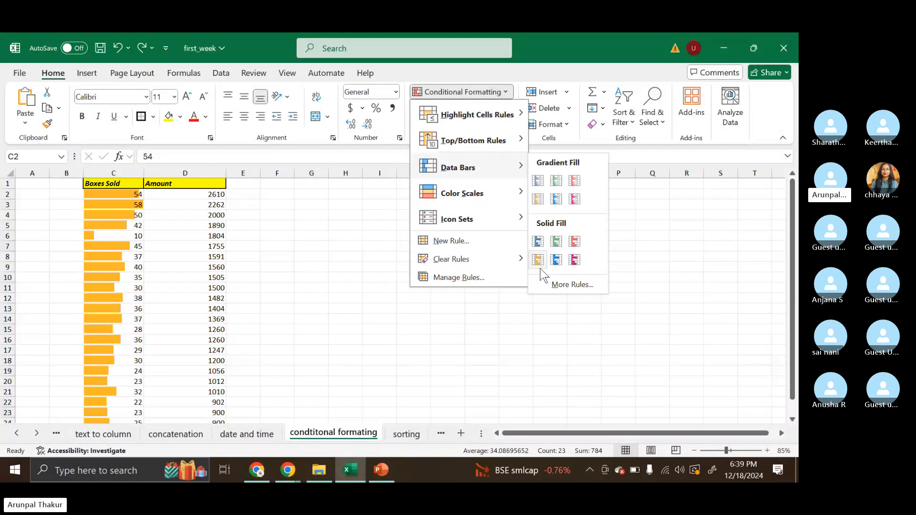
{"action": "left_click", "coordinate": [540, 261]}
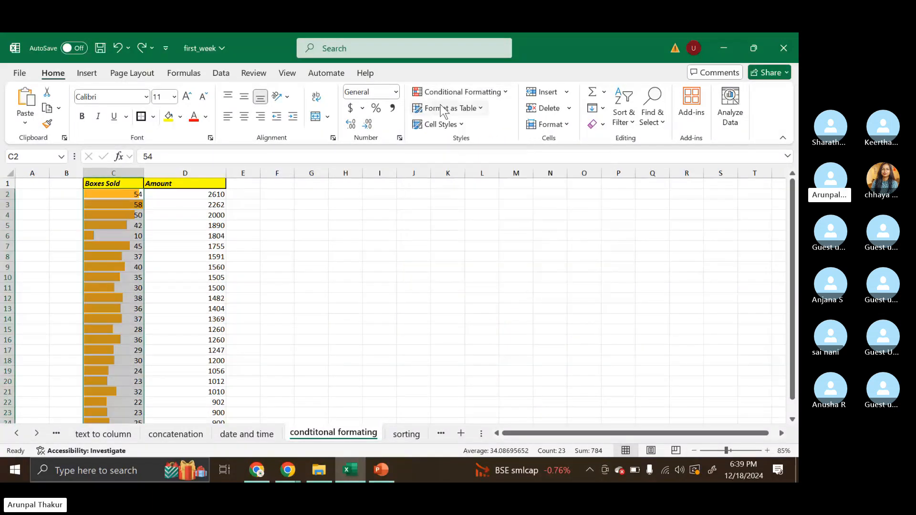
Add a custom solid-fill blue data bar rule with Show Bar Only enabled to the Boxes Sold values, and deselect the range.
{"action": "left_click", "coordinate": [466, 97]}
{"action": "mouse_move", "coordinate": [499, 176]}
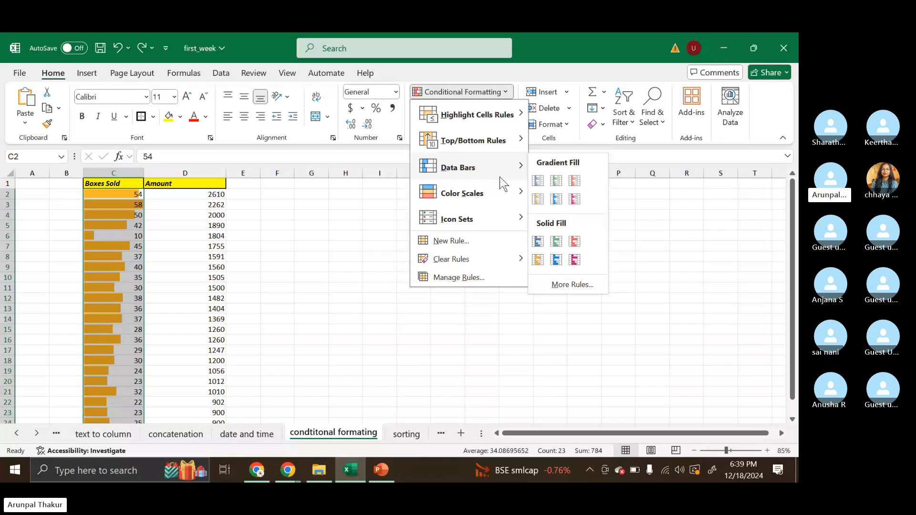
{"action": "left_click", "coordinate": [579, 285]}
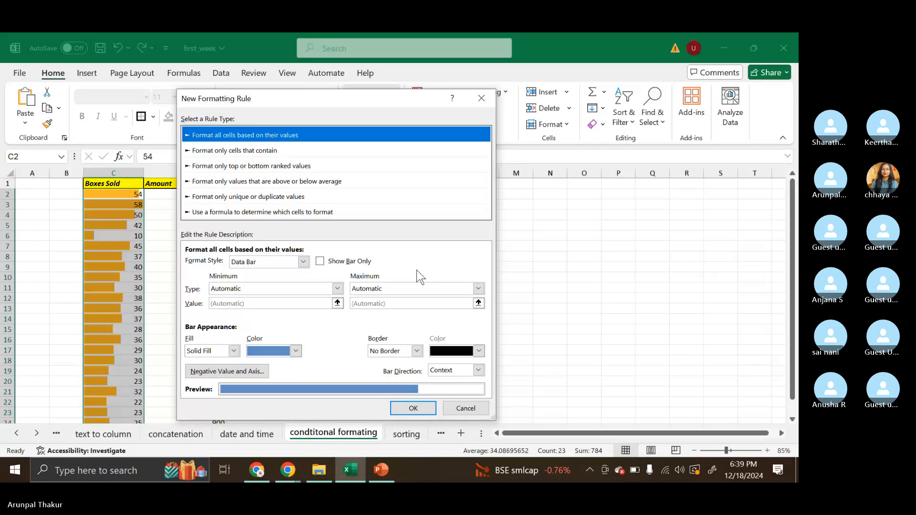
{"action": "left_click", "coordinate": [324, 262]}
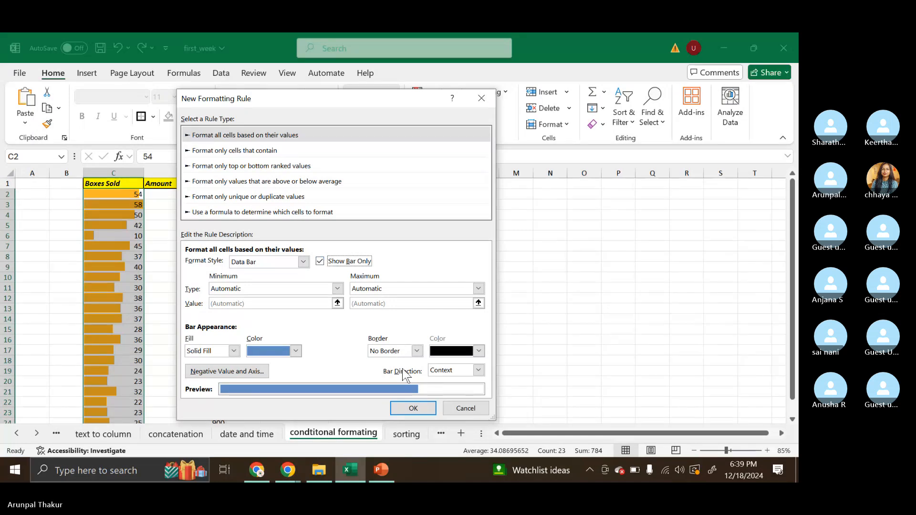
{"action": "left_click", "coordinate": [413, 409]}
{"action": "left_click", "coordinate": [409, 339]}
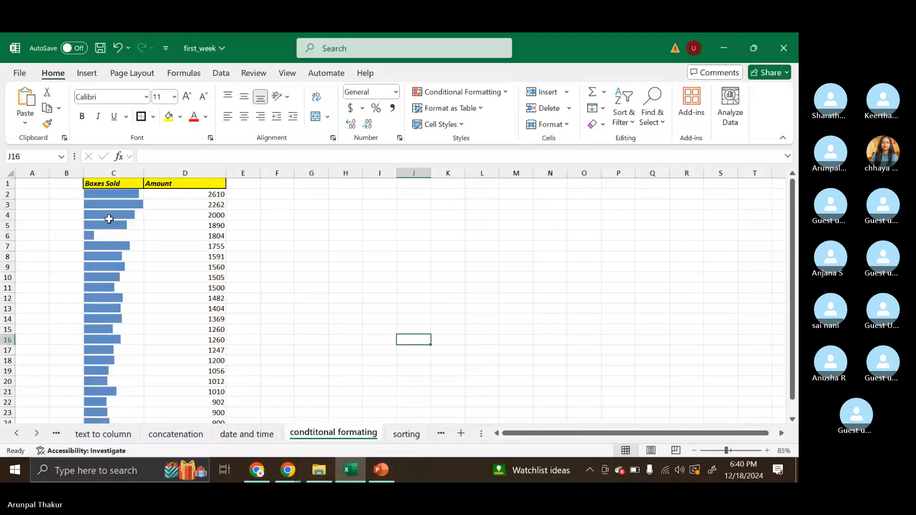
Select the Boxes Sold cells C2:C24 and undo the custom bar-only rule.
{"action": "left_click_drag", "start_coordinate": [110, 193], "coordinate": [108, 409]}
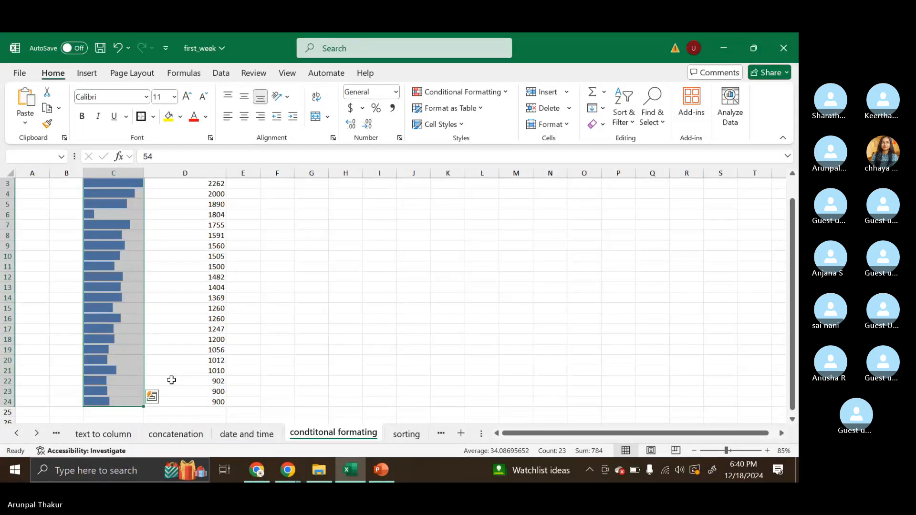
{"action": "scroll", "coordinate": [171, 380], "scroll_direction": "up", "scroll_amount": 1}
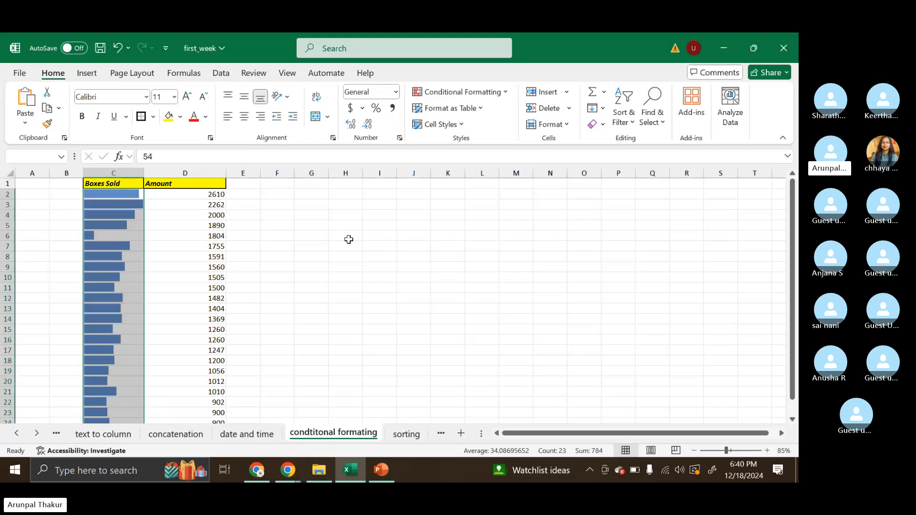
{"action": "key", "text": "ctrl+z"}
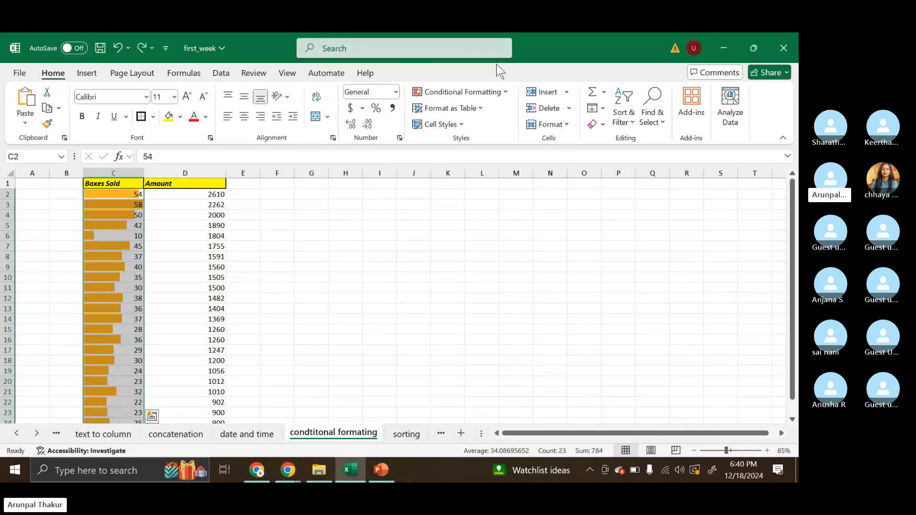
Add a custom gradient-fill red data bar rule with Show Bar Only enabled to Boxes Sold cells C2:C24, and deselect the range.
{"action": "left_click", "coordinate": [459, 91]}
{"action": "mouse_move", "coordinate": [490, 167]}
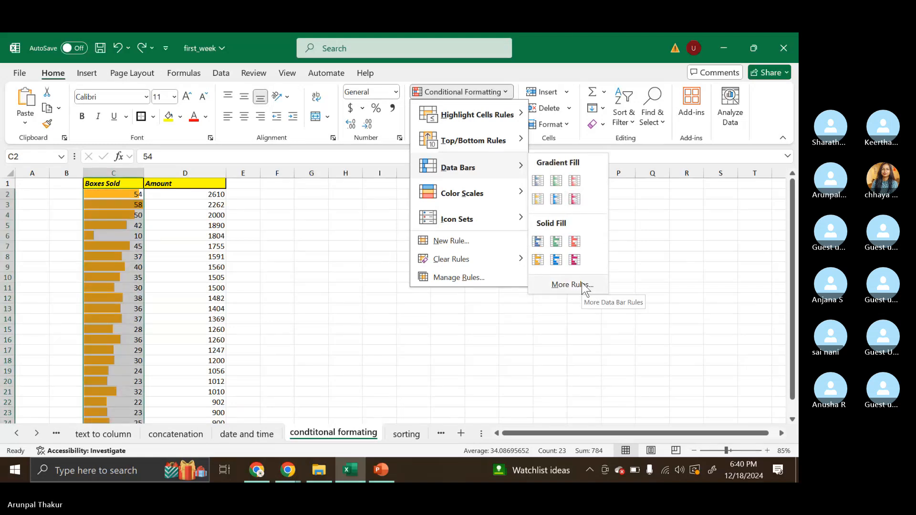
{"action": "left_click", "coordinate": [585, 285]}
{"action": "left_click", "coordinate": [320, 261]}
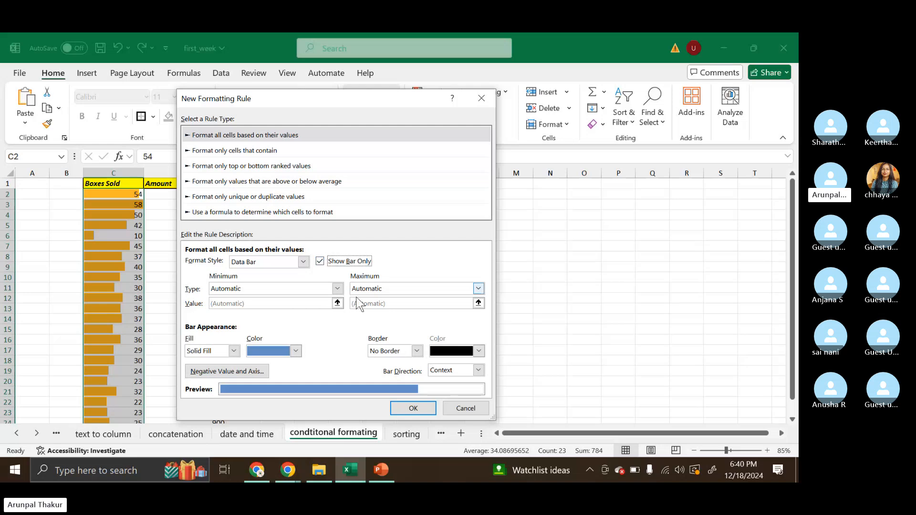
{"action": "left_click", "coordinate": [296, 351]}
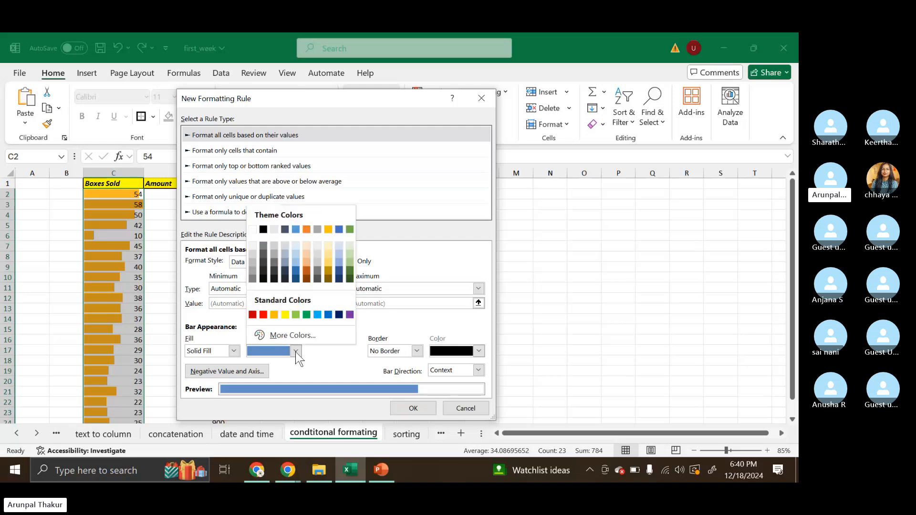
{"action": "left_click", "coordinate": [264, 315]}
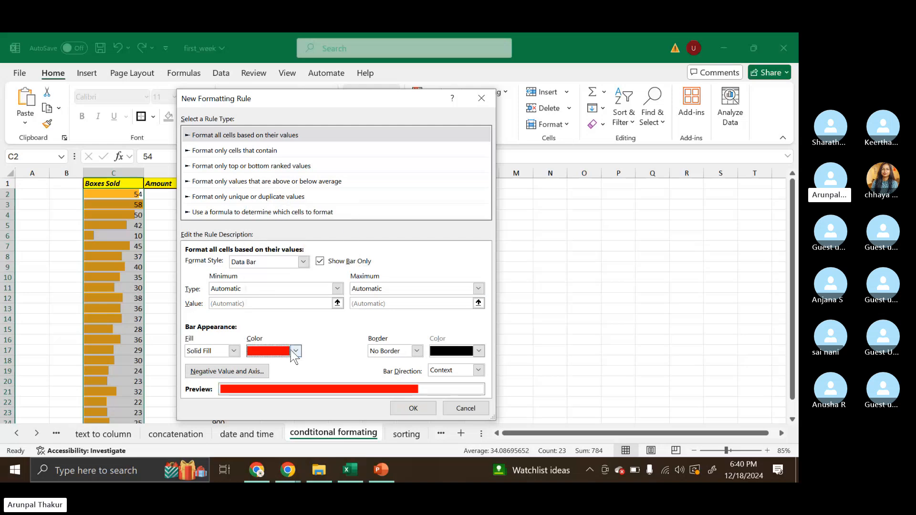
{"action": "left_click", "coordinate": [234, 351]}
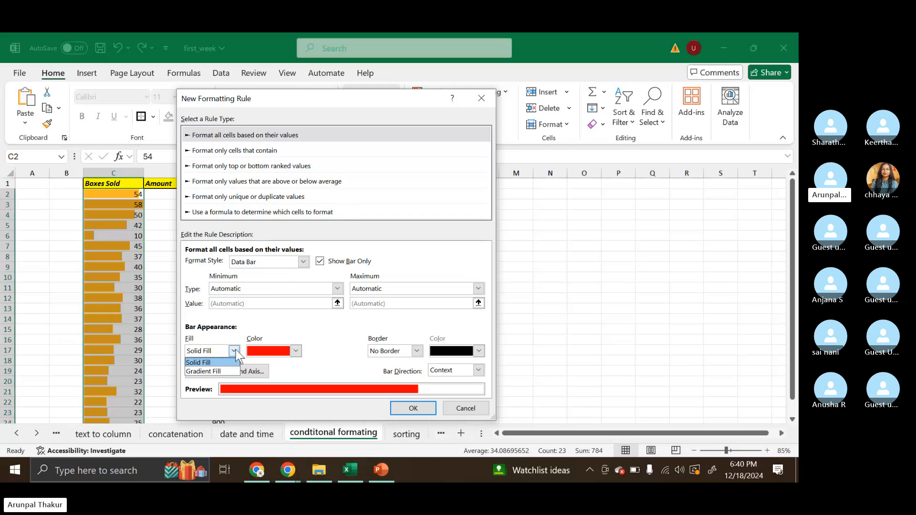
{"action": "left_click", "coordinate": [222, 371]}
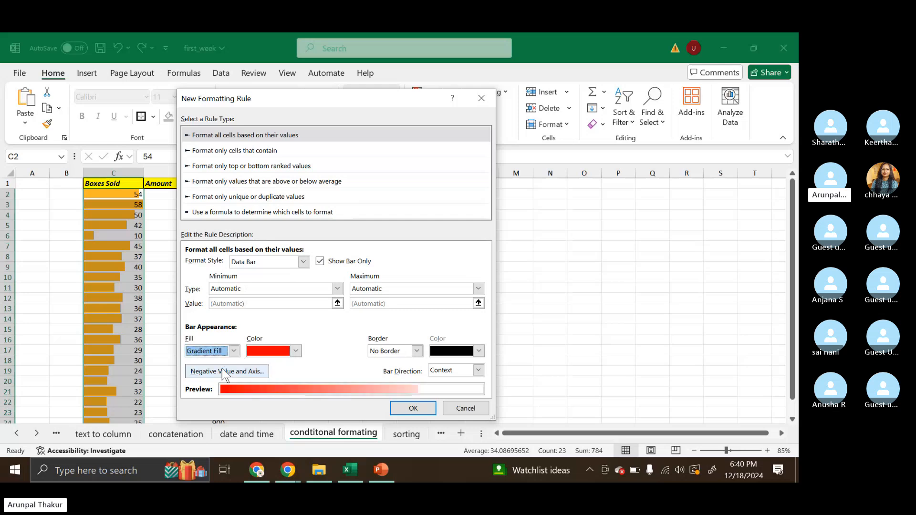
{"action": "left_click", "coordinate": [415, 405]}
{"action": "left_click", "coordinate": [358, 278]}
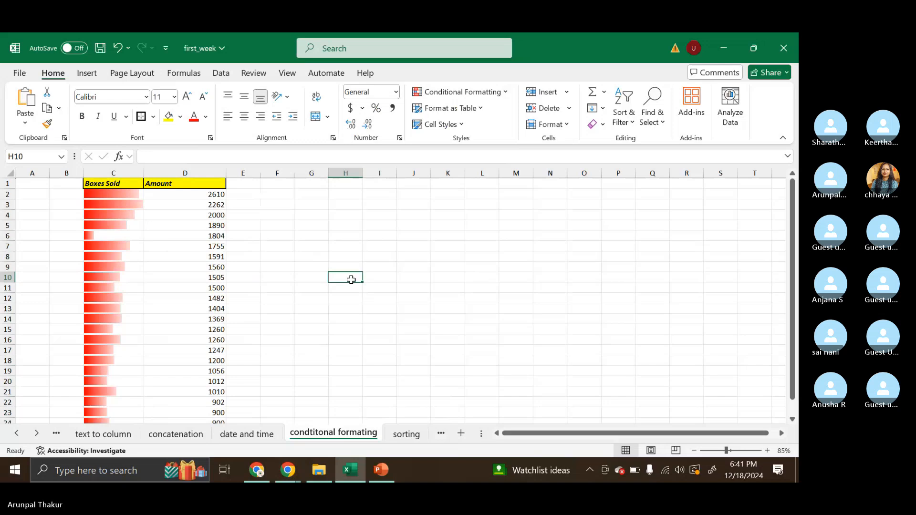
Undo the red bar-only rule and the orange data bars on Boxes Sold.
{"action": "key", "text": "ctrl+z"}
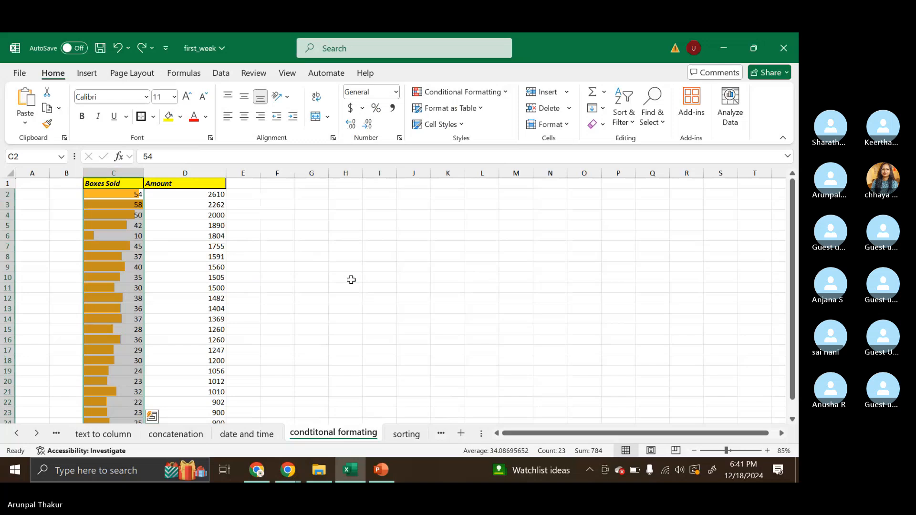
{"action": "key", "text": "ctrl+z"}
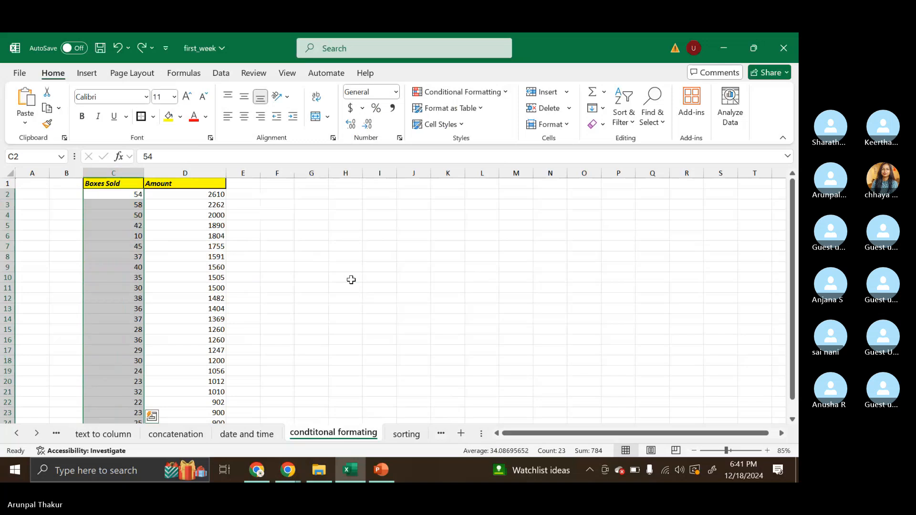
Apply the Green - Yellow - Red color scale to Boxes Sold cells C2:C24, and deselect the range.
{"action": "left_click", "coordinate": [504, 86]}
{"action": "mouse_move", "coordinate": [508, 192]}
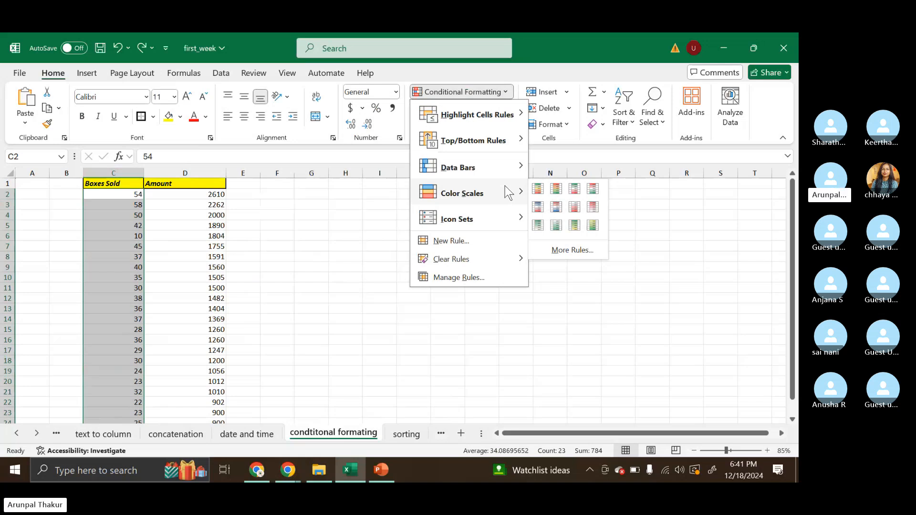
{"action": "left_click", "coordinate": [538, 190]}
{"action": "left_click", "coordinate": [298, 233]}
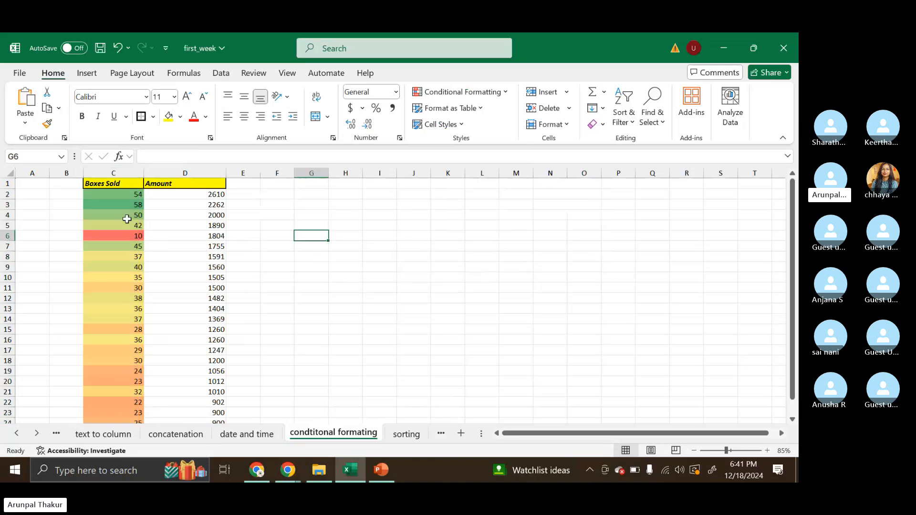
Sort the table by Boxes Sold from largest to smallest, expanding the selection to include the Amount column.
{"action": "left_click", "coordinate": [133, 194]}
{"action": "left_click_drag", "start_coordinate": [126, 239], "coordinate": [130, 393]}
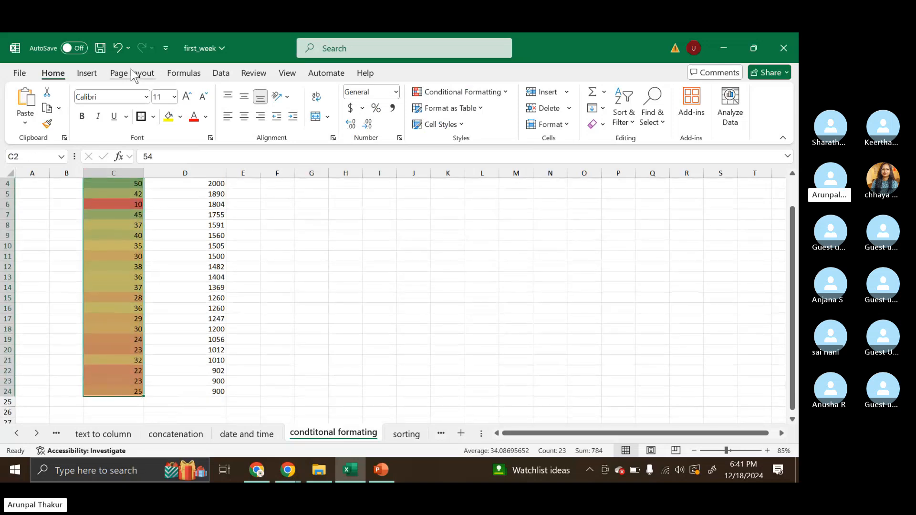
{"action": "left_click", "coordinate": [221, 73]}
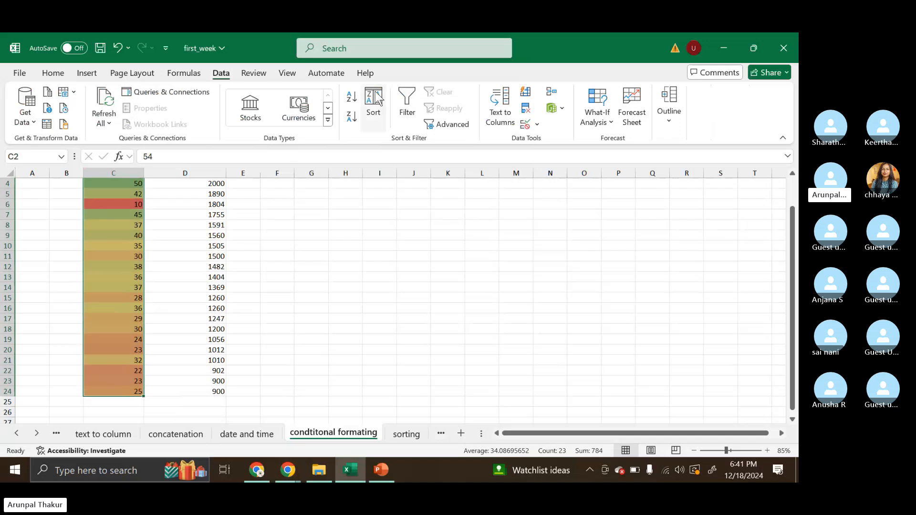
{"action": "left_click", "coordinate": [379, 120]}
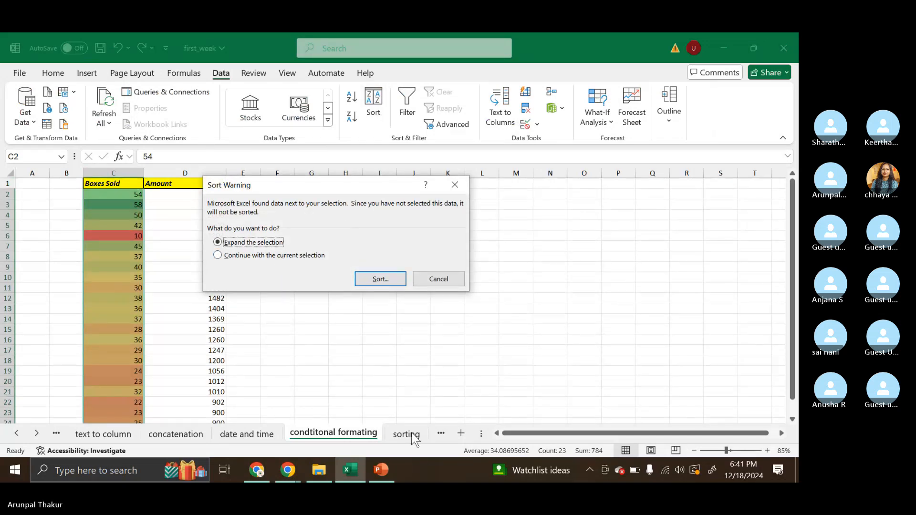
{"action": "left_click", "coordinate": [395, 282]}
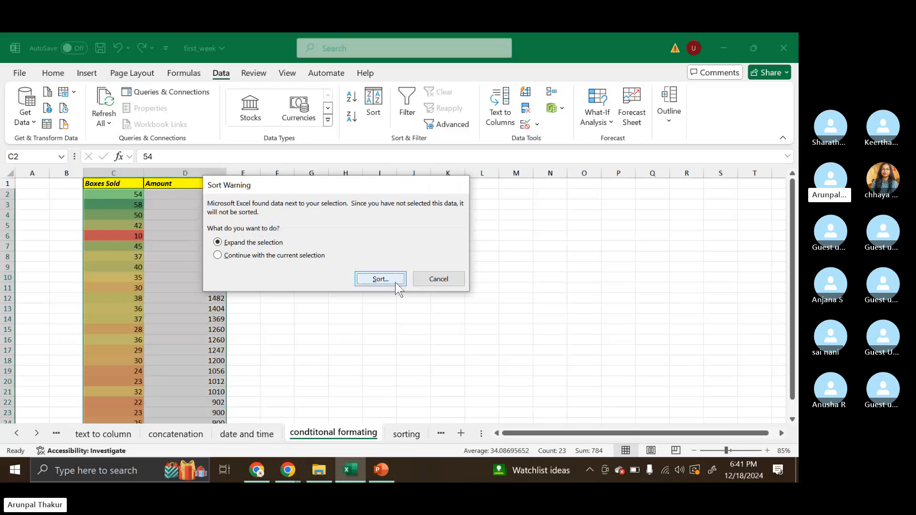
{"action": "left_click", "coordinate": [266, 219]}
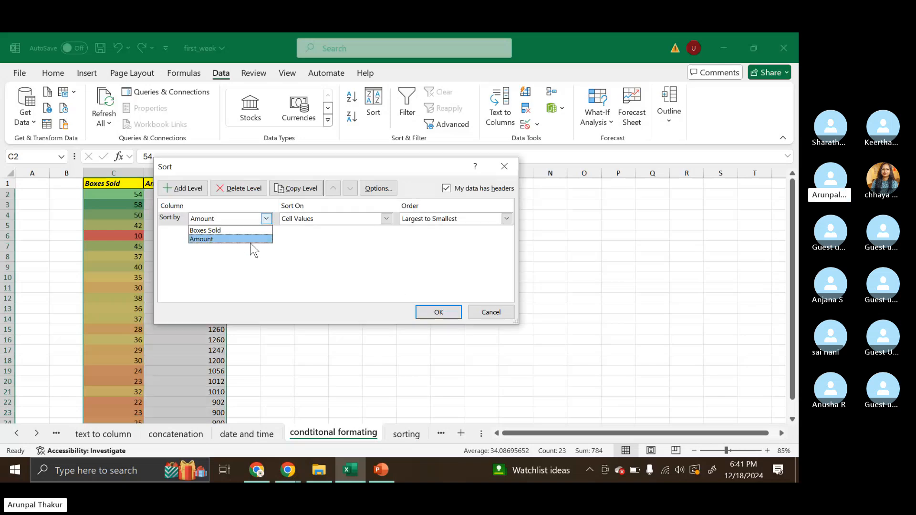
{"action": "left_click", "coordinate": [224, 230]}
{"action": "left_click", "coordinate": [431, 311]}
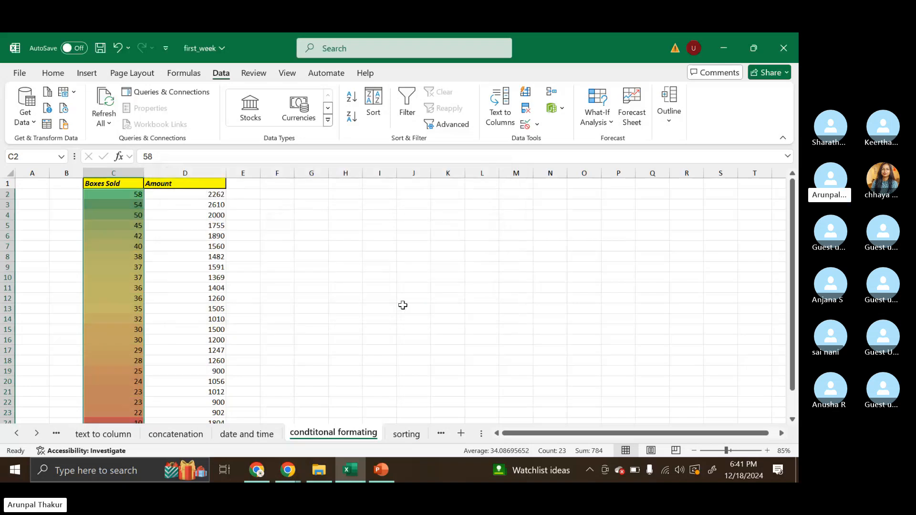
{"action": "scroll", "coordinate": [215, 288], "scroll_direction": "down", "scroll_amount": 2}
{"action": "scroll", "coordinate": [215, 290], "scroll_direction": "up", "scroll_amount": 2}
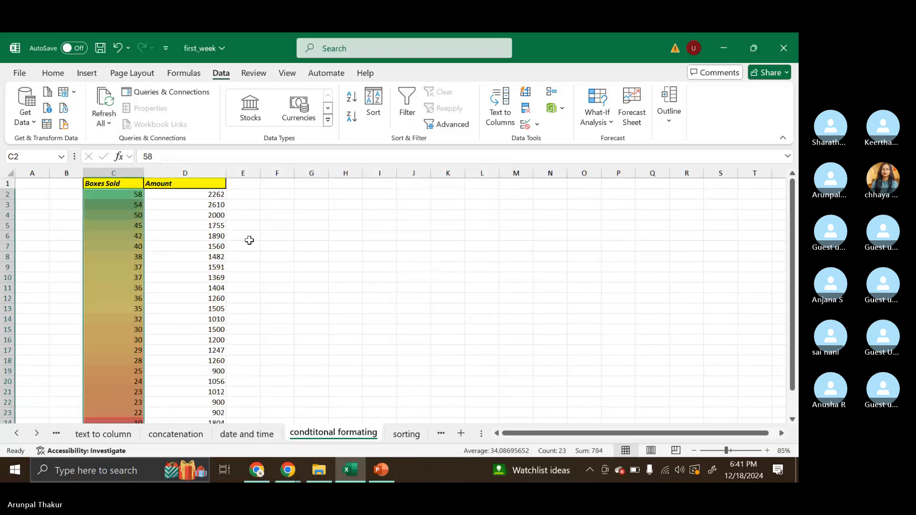
{"action": "left_click", "coordinate": [243, 216]}
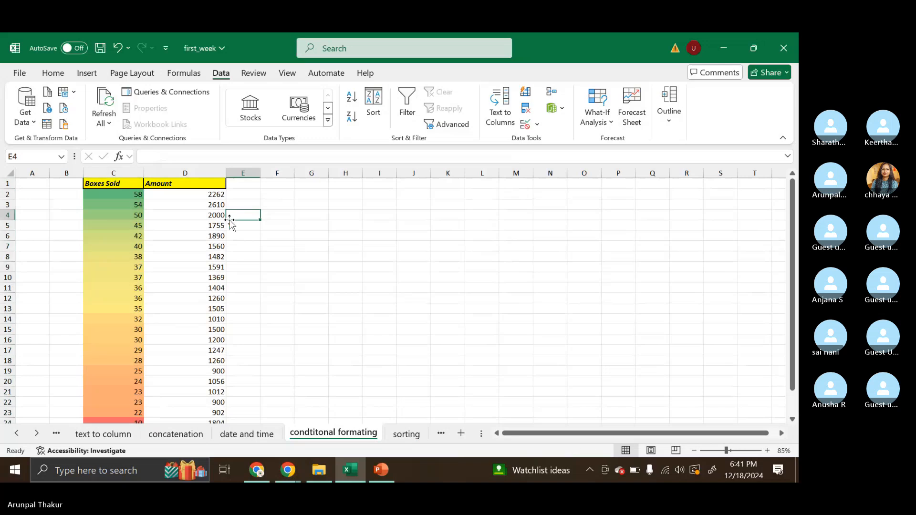
Undo the Boxes Sold sort and the Green - Yellow - Red color scale.
{"action": "left_click", "coordinate": [122, 196]}
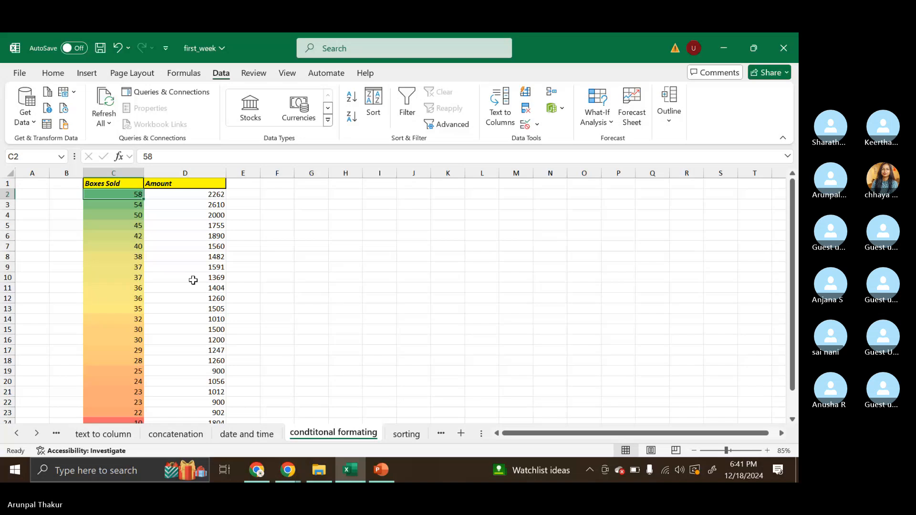
{"action": "key", "text": "ctrl+z"}
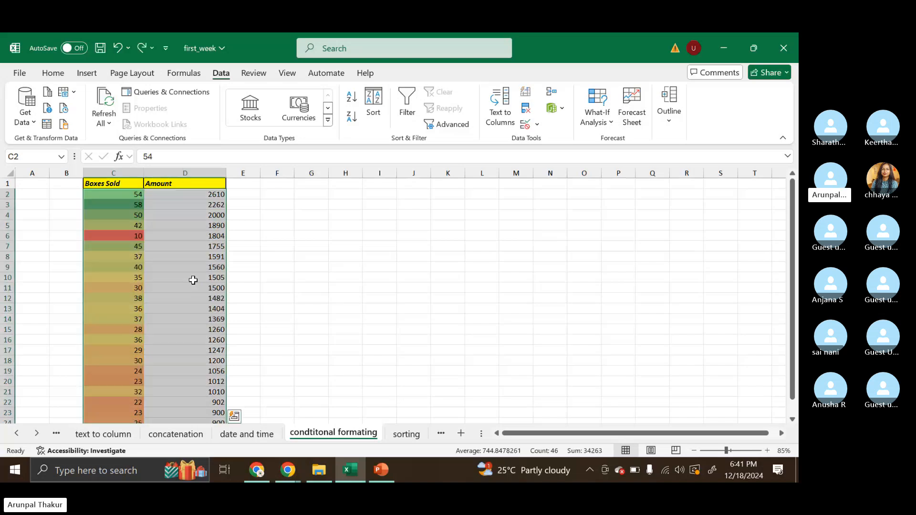
{"action": "key", "text": "ctrl+z"}
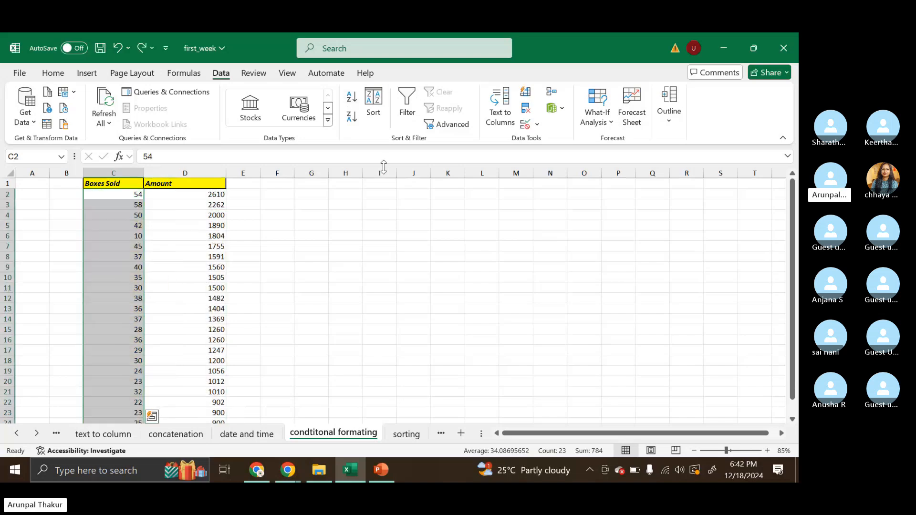
Apply the Red - White - Green color scale to Boxes Sold cells C2:C24.
{"action": "left_click", "coordinate": [53, 73]}
{"action": "left_click", "coordinate": [462, 92]}
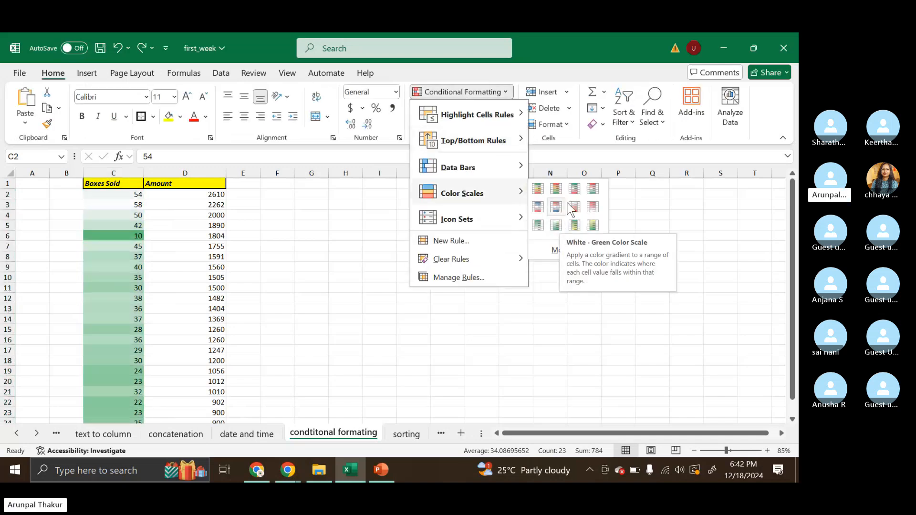
{"action": "left_click", "coordinate": [592, 189]}
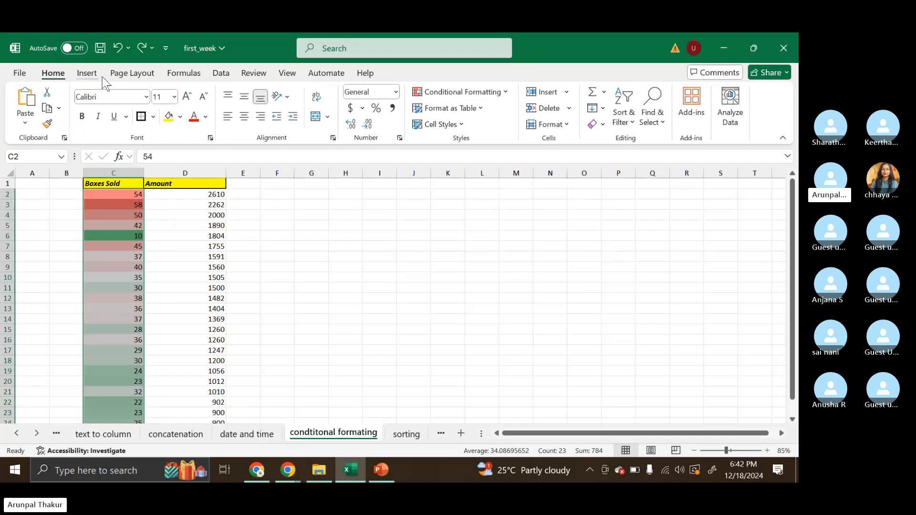
Sort the red-white-green shaded rows by Boxes Sold, largest to smallest, with the selection expanded to Amount, and deselect the range.
{"action": "left_click", "coordinate": [87, 73]}
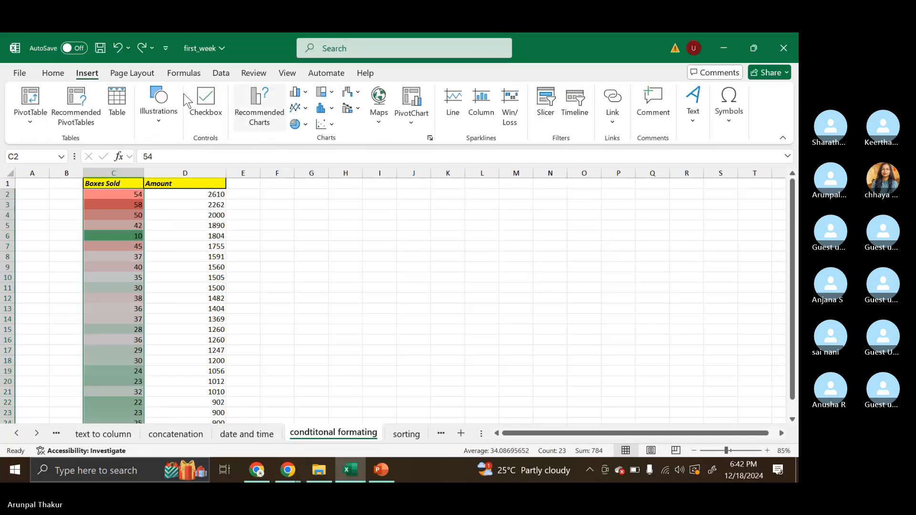
{"action": "left_click", "coordinate": [222, 73]}
{"action": "left_click", "coordinate": [373, 103]}
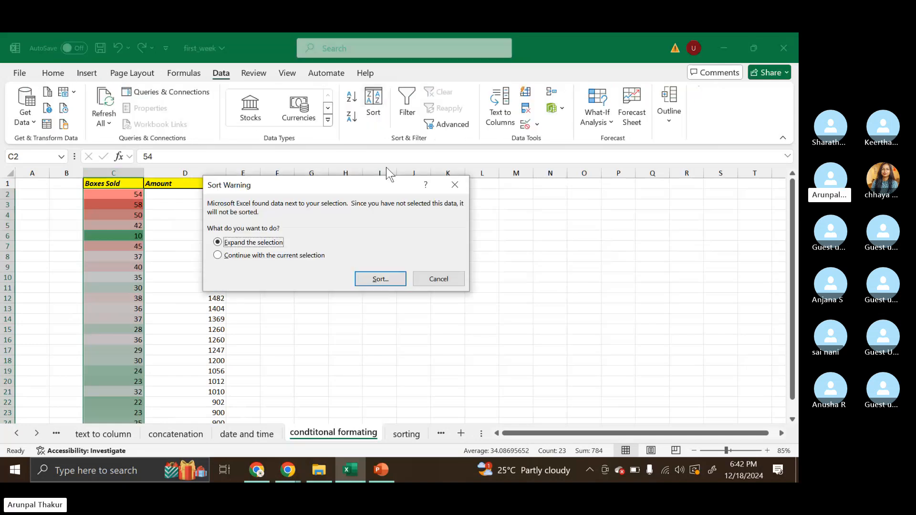
{"action": "left_click", "coordinate": [392, 280]}
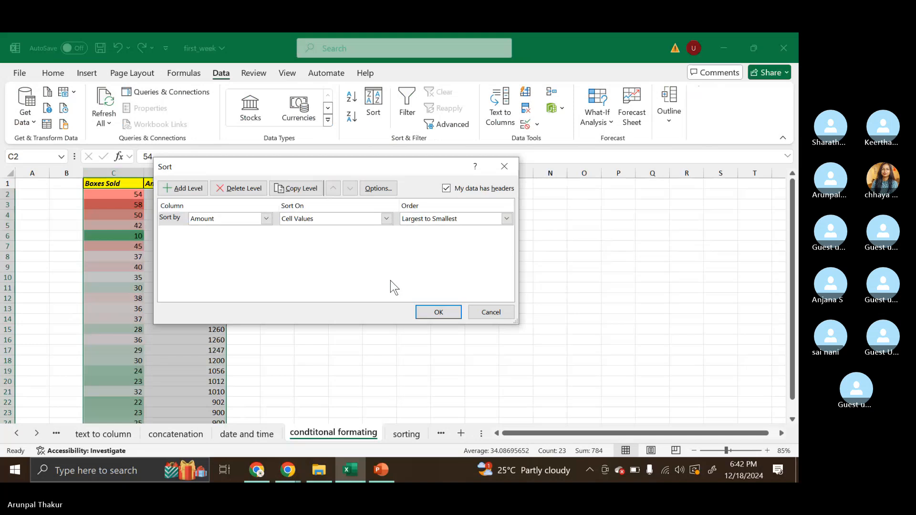
{"action": "left_click", "coordinate": [267, 219]}
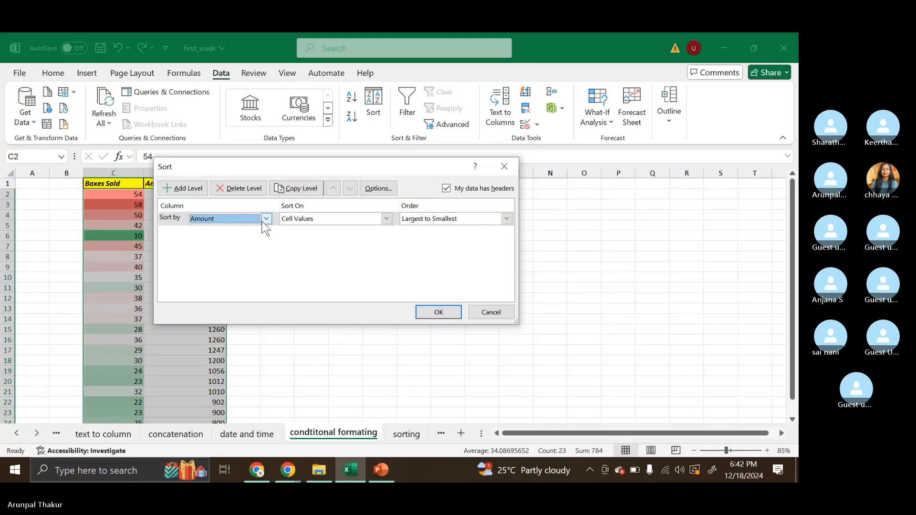
{"action": "left_click", "coordinate": [254, 229]}
{"action": "left_click", "coordinate": [443, 312]}
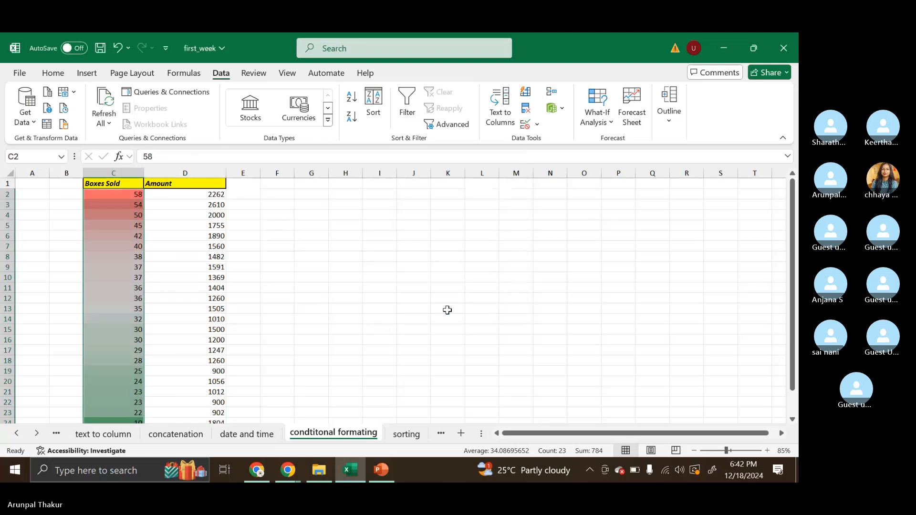
{"action": "left_click", "coordinate": [388, 277]}
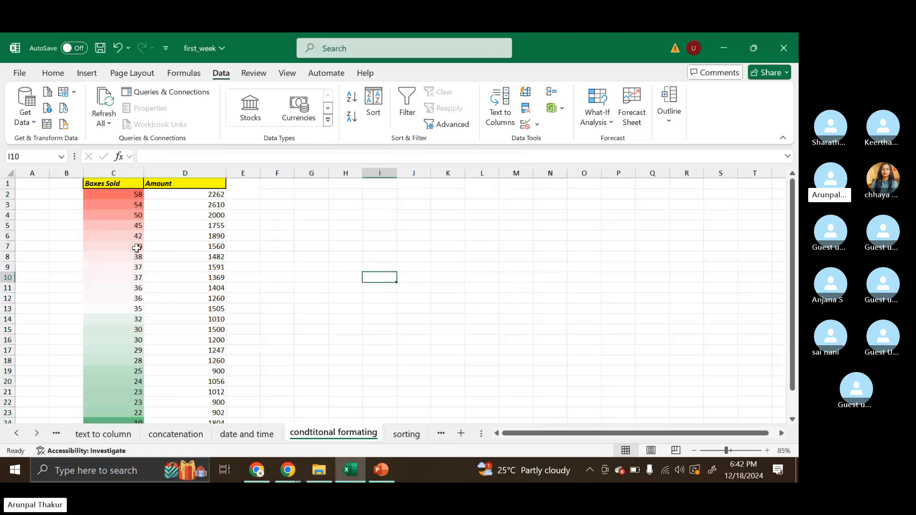
{"action": "scroll", "coordinate": [181, 250], "scroll_direction": "down", "scroll_amount": 1}
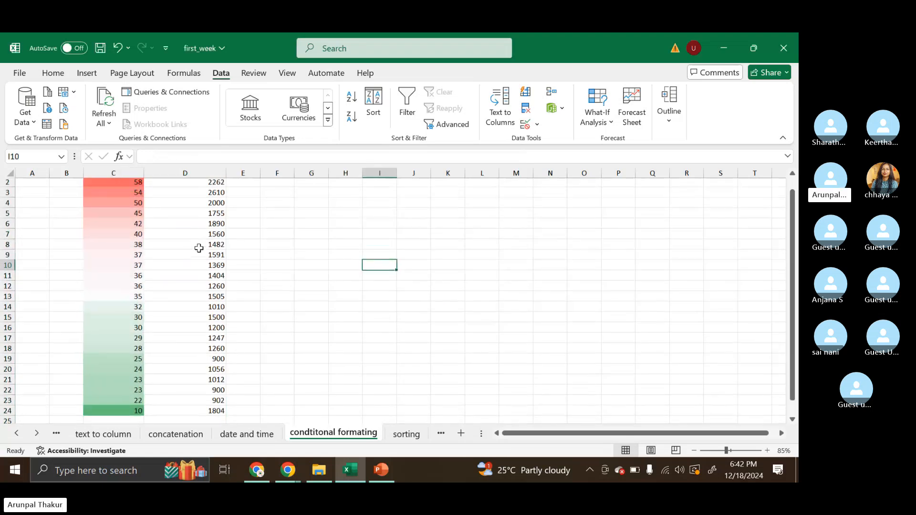
{"action": "scroll", "coordinate": [199, 248], "scroll_direction": "up", "scroll_amount": 1}
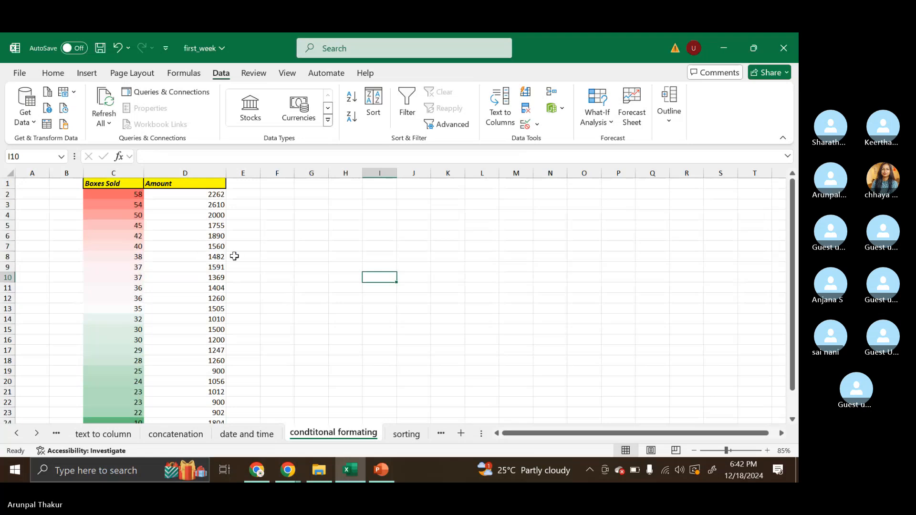
{"action": "scroll", "coordinate": [235, 257], "scroll_direction": "down", "scroll_amount": 1}
{"action": "scroll", "coordinate": [236, 258], "scroll_direction": "up", "scroll_amount": 1}
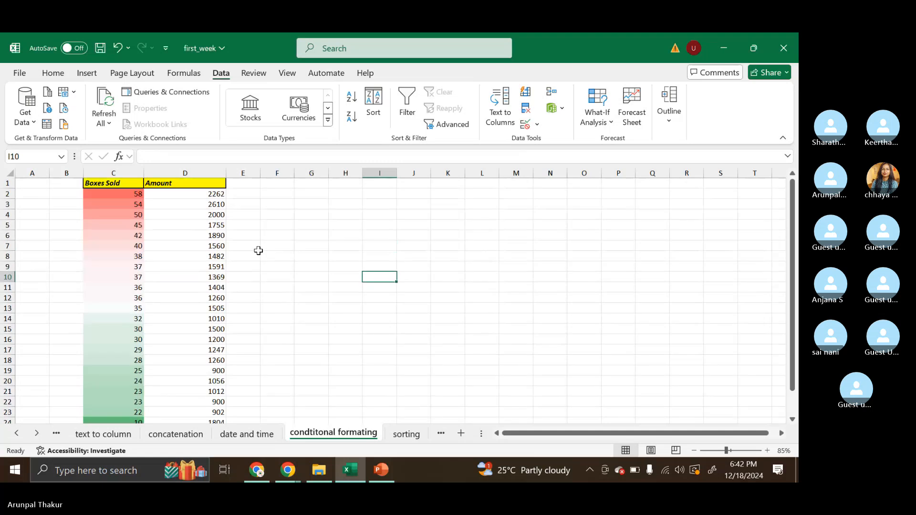
Try to fill cell C12 in the color-scaled Boxes Sold column with a blue theme color.
{"action": "left_click", "coordinate": [113, 296]}
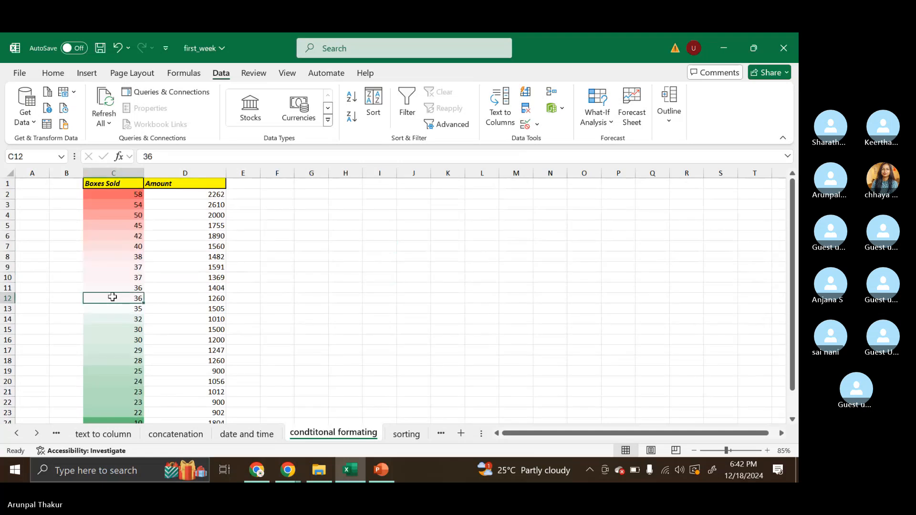
{"action": "left_click", "coordinate": [53, 74]}
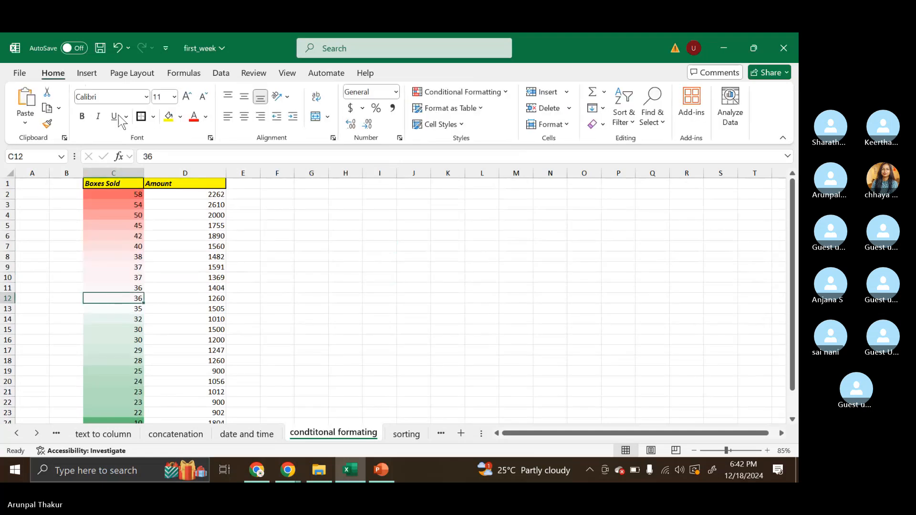
{"action": "left_click", "coordinate": [181, 118]}
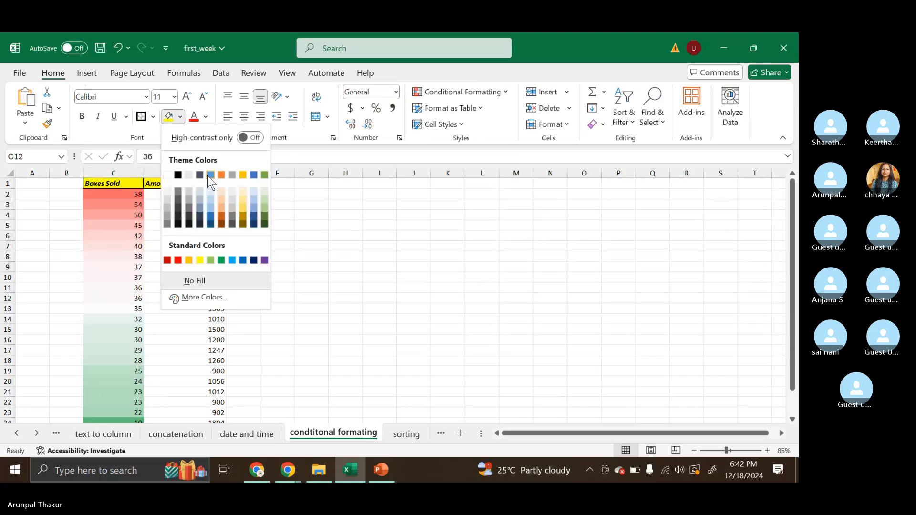
{"action": "left_click", "coordinate": [207, 174]}
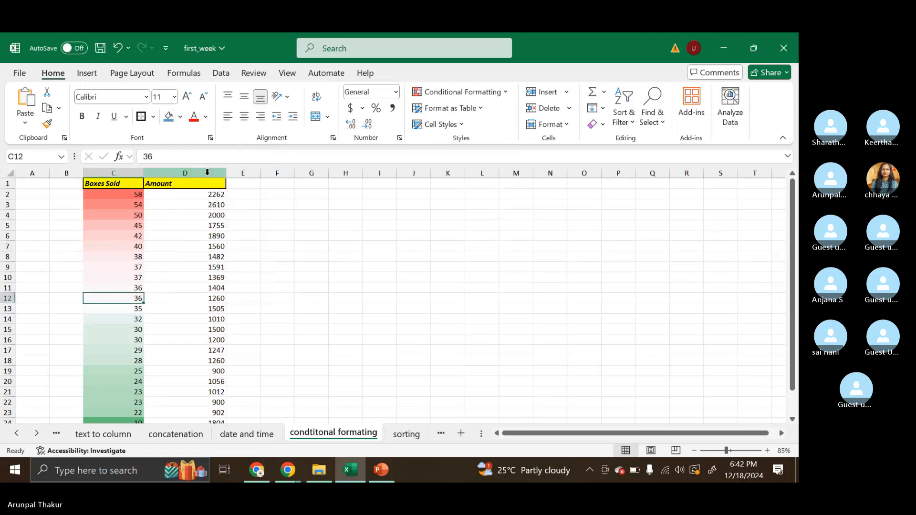
{"action": "left_click", "coordinate": [180, 117]}
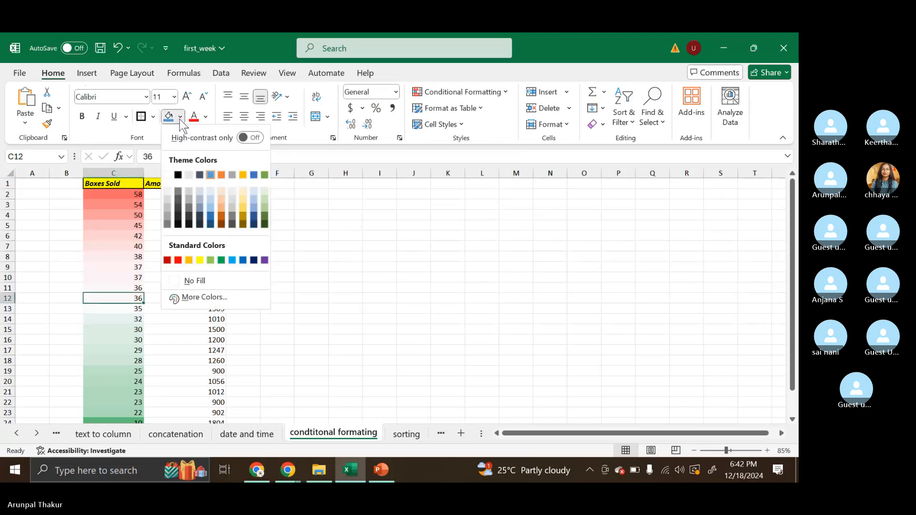
{"action": "left_click", "coordinate": [210, 175]}
{"action": "left_click", "coordinate": [345, 225]}
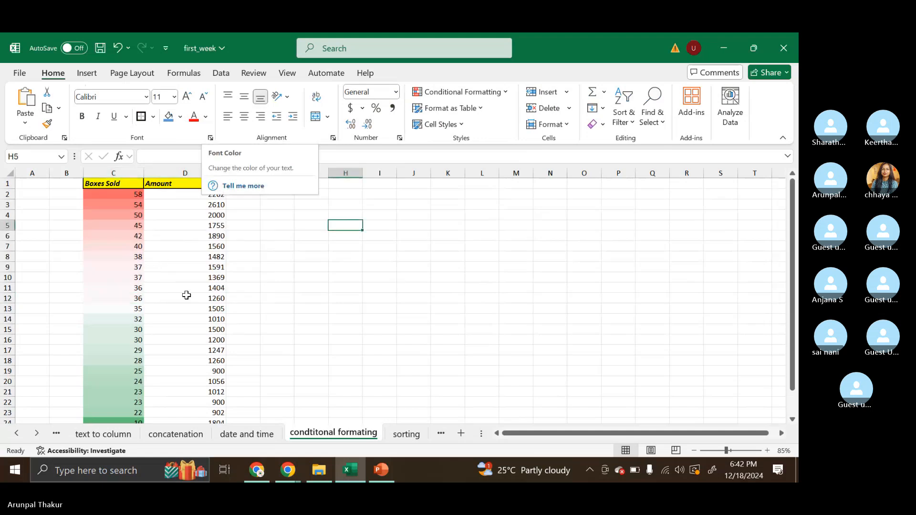
{"action": "left_click", "coordinate": [116, 304]}
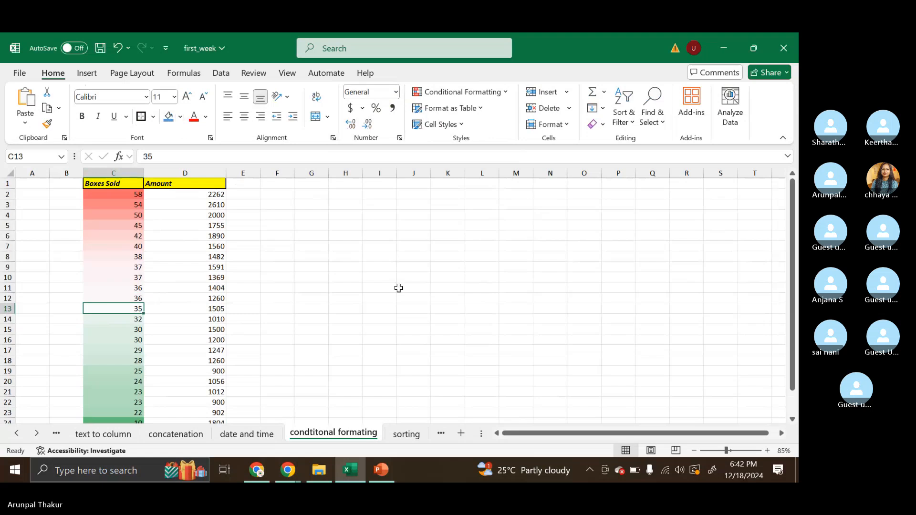
Undo the cell C12 fill, the Boxes Sold sort and the Red - White - Green color scale.
{"action": "left_click", "coordinate": [461, 92]}
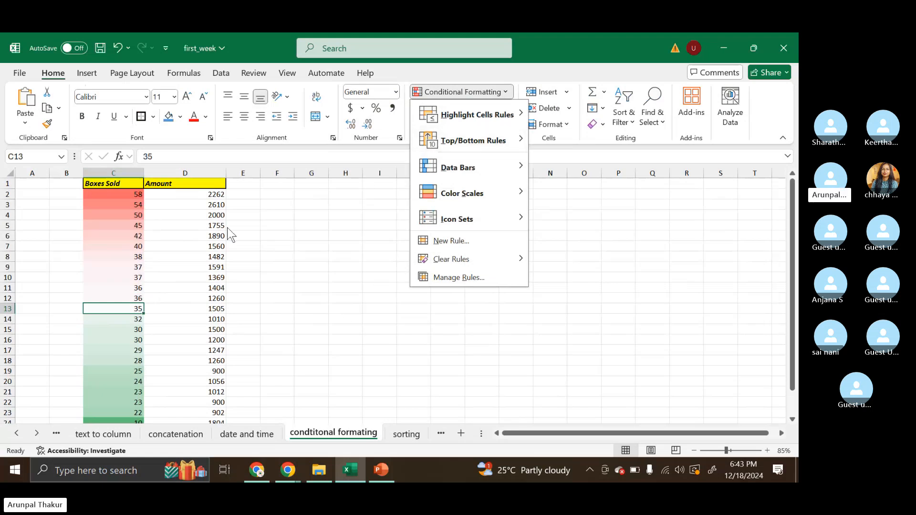
{"action": "left_click", "coordinate": [293, 266]}
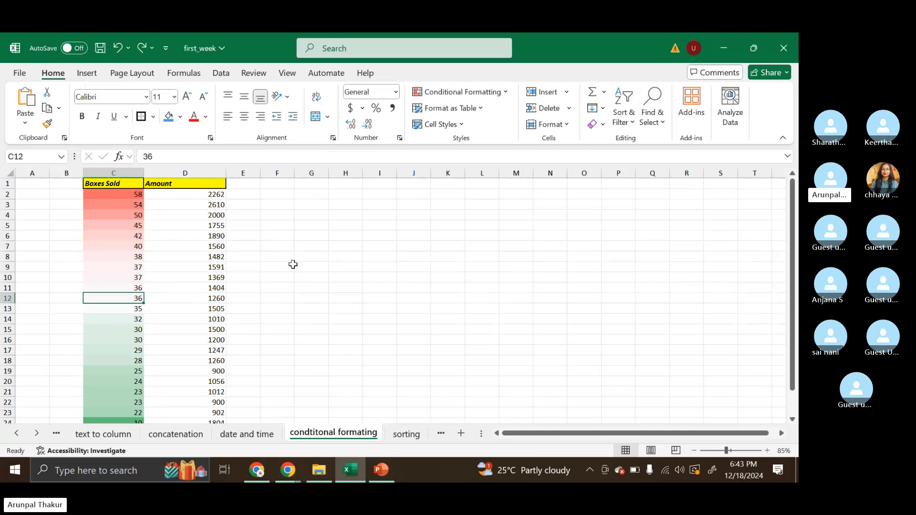
{"action": "key", "text": "ctrl+v"}
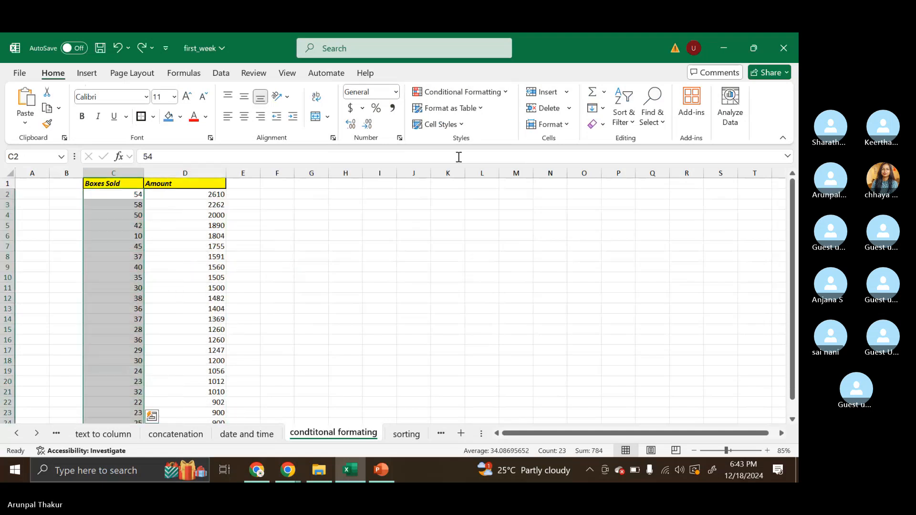
Apply the colored three-arrow directional icon set to Boxes Sold cells C2:C24.
{"action": "left_click", "coordinate": [509, 95]}
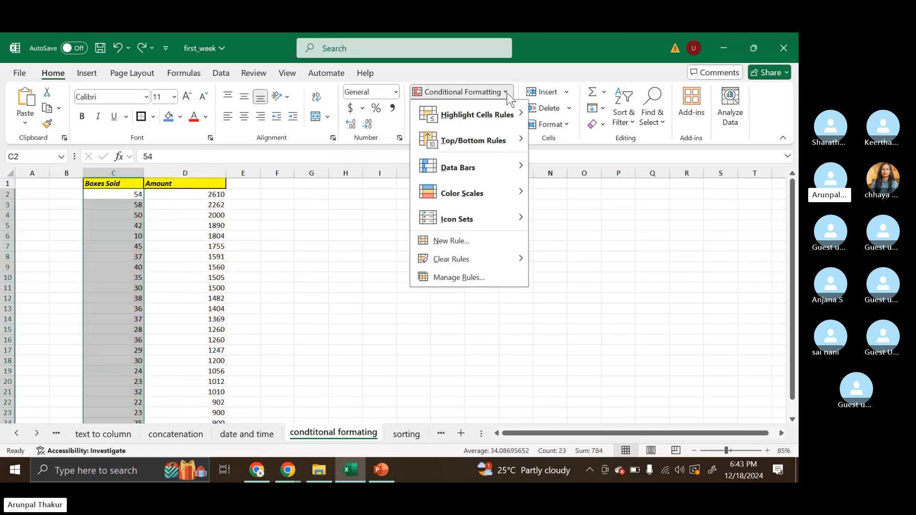
{"action": "mouse_move", "coordinate": [511, 222]}
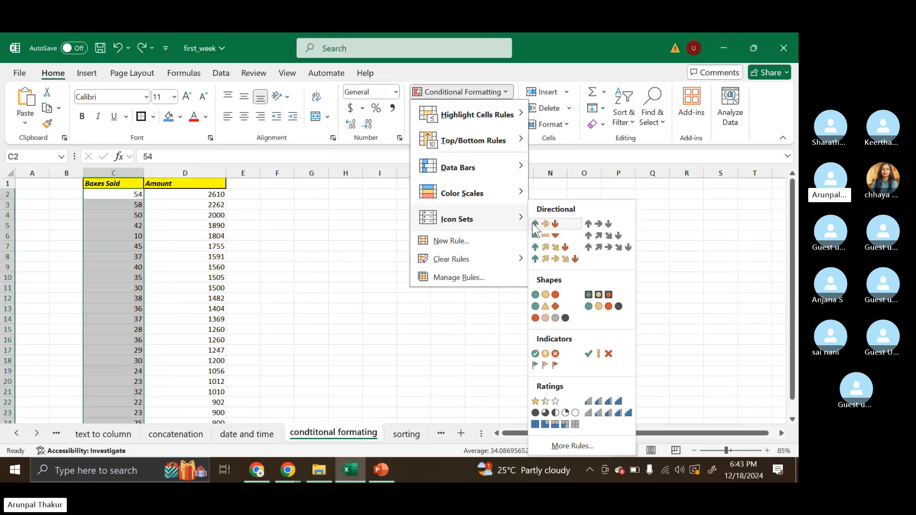
{"action": "left_click", "coordinate": [555, 224]}
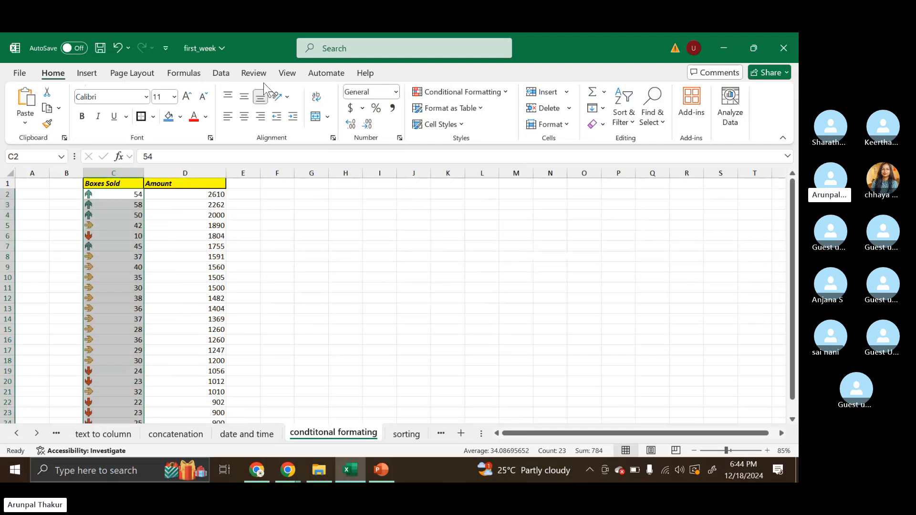
Sort the arrow-marked rows by Boxes Sold from largest to smallest, with the selection expanded to Amount, and review the order.
{"action": "left_click", "coordinate": [222, 74]}
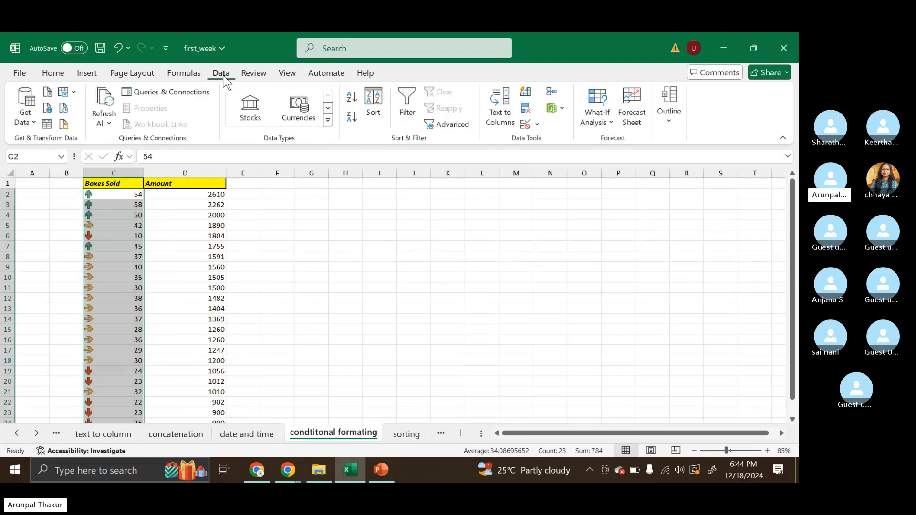
{"action": "left_click", "coordinate": [374, 105]}
{"action": "left_click", "coordinate": [380, 280]}
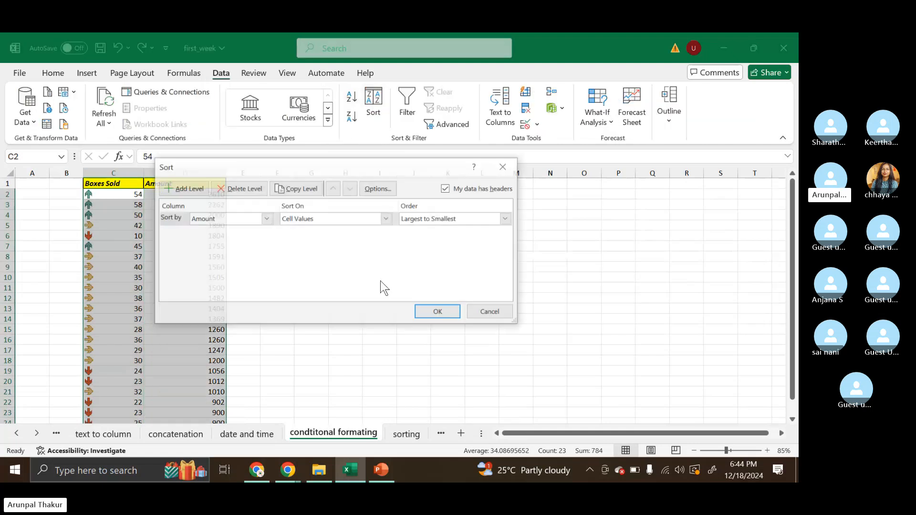
{"action": "left_click", "coordinate": [267, 219]}
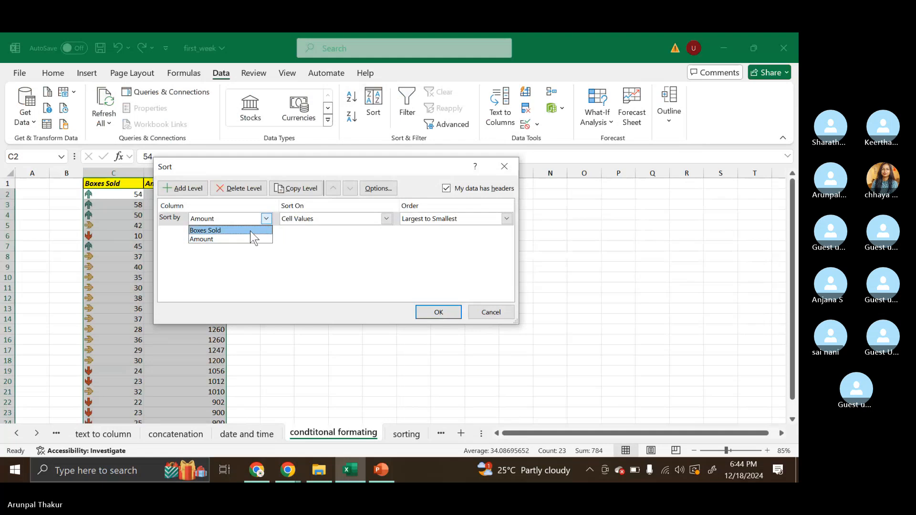
{"action": "left_click", "coordinate": [252, 231]}
{"action": "left_click", "coordinate": [440, 315]}
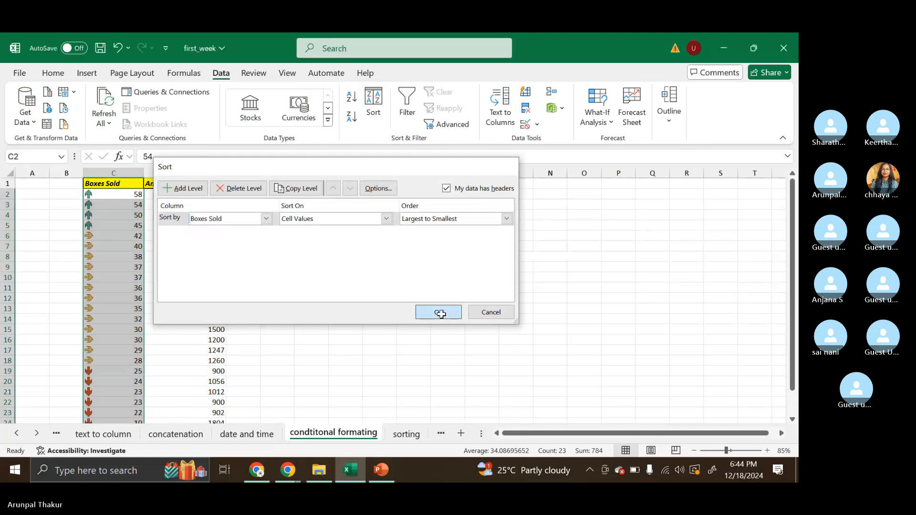
{"action": "left_click", "coordinate": [340, 288]}
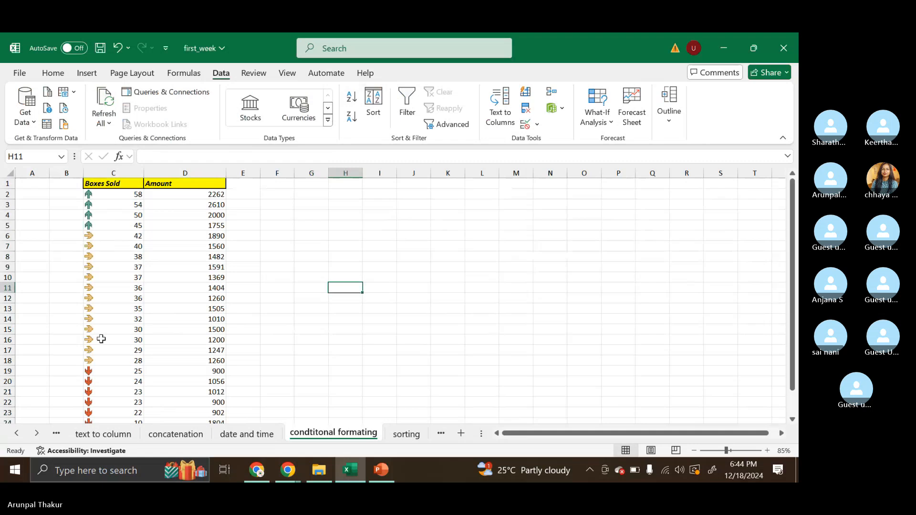
{"action": "scroll", "coordinate": [102, 338], "scroll_direction": "down", "scroll_amount": 2}
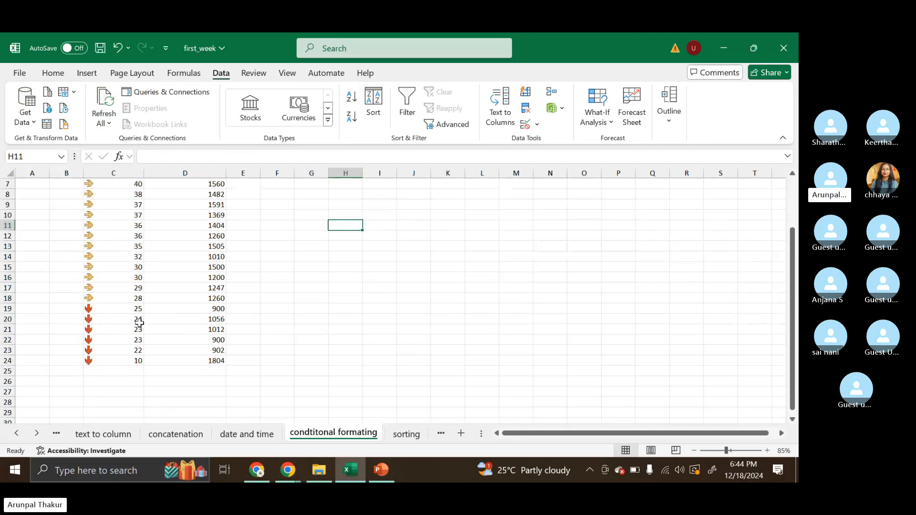
{"action": "scroll", "coordinate": [351, 305], "scroll_direction": "up", "scroll_amount": 2}
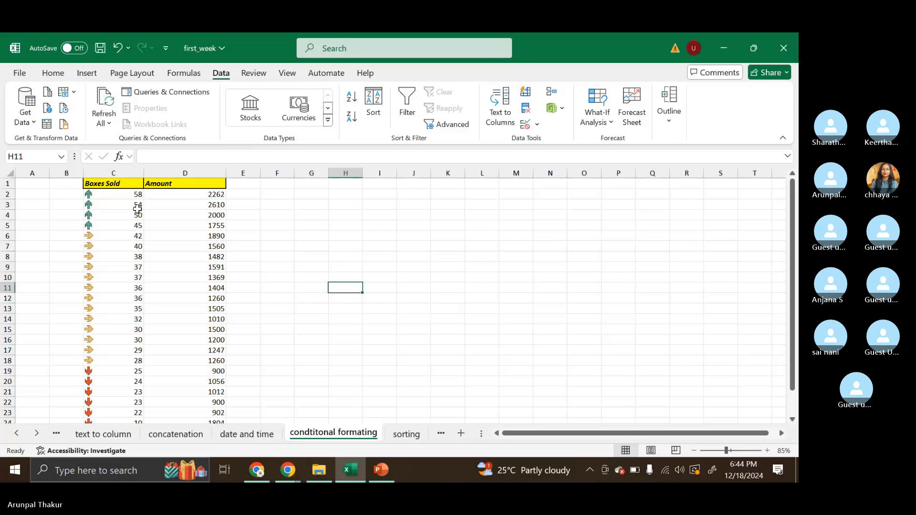
Undo the Boxes Sold sort and the three-arrow icon set.
{"action": "key", "text": "ctrl+z"}
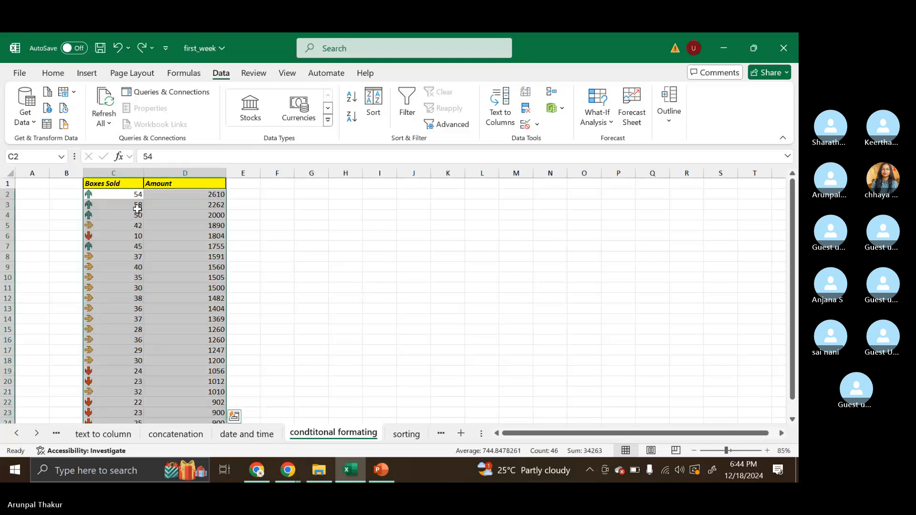
{"action": "key", "text": "shift+Left"}
{"action": "key", "text": "ctrl+z"}
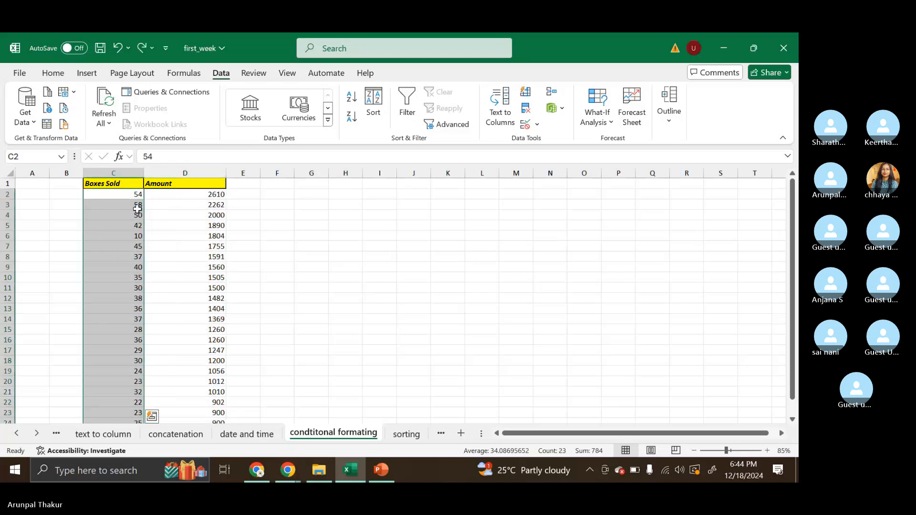
On the sorting sheet, delete the Payment Mode and Amount table within D3:I30 and clear all remaining formatting from that range.
{"action": "left_click", "coordinate": [407, 434]}
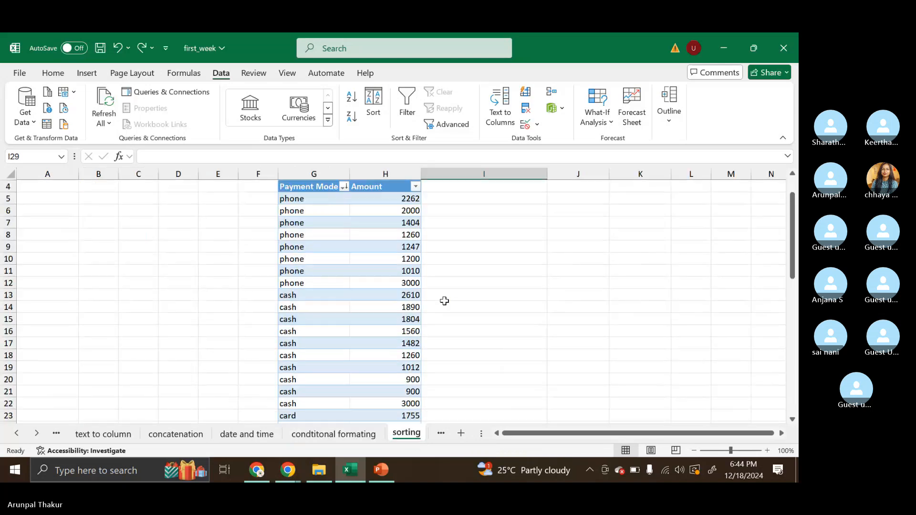
{"action": "scroll", "coordinate": [444, 300], "scroll_direction": "down", "scroll_amount": 4}
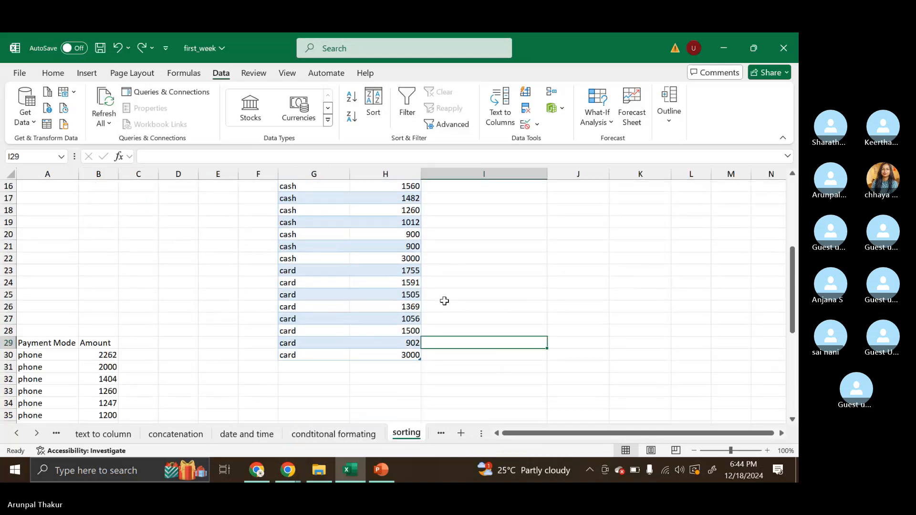
{"action": "scroll", "coordinate": [444, 301], "scroll_direction": "up", "scroll_amount": 5}
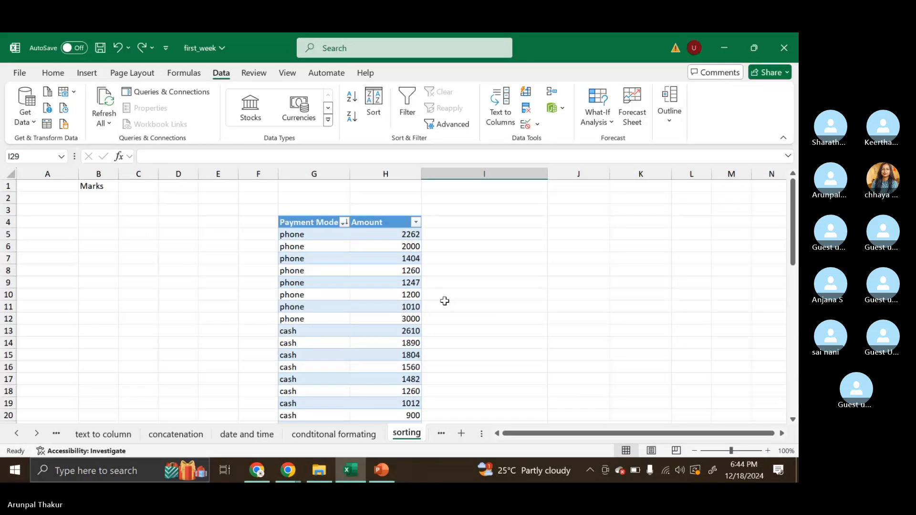
{"action": "left_click_drag", "start_coordinate": [177, 210], "coordinate": [464, 206]}
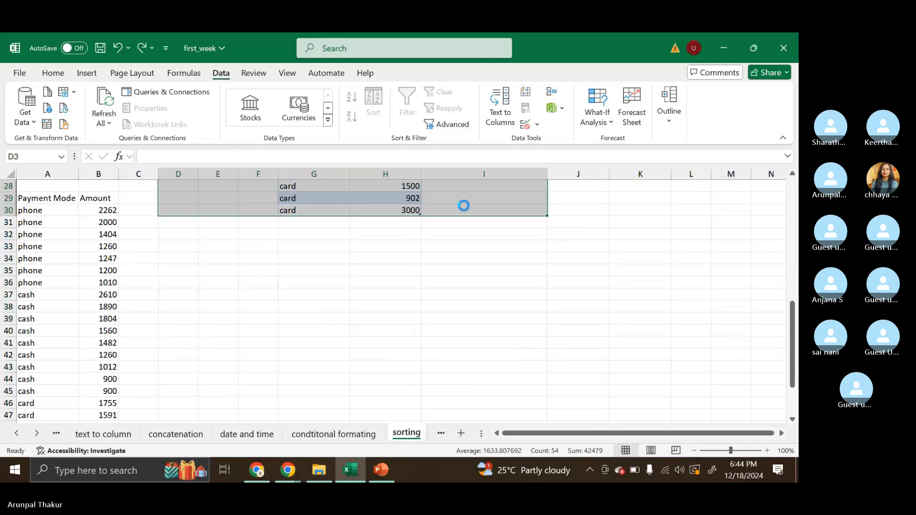
{"action": "key", "text": "Delete"}
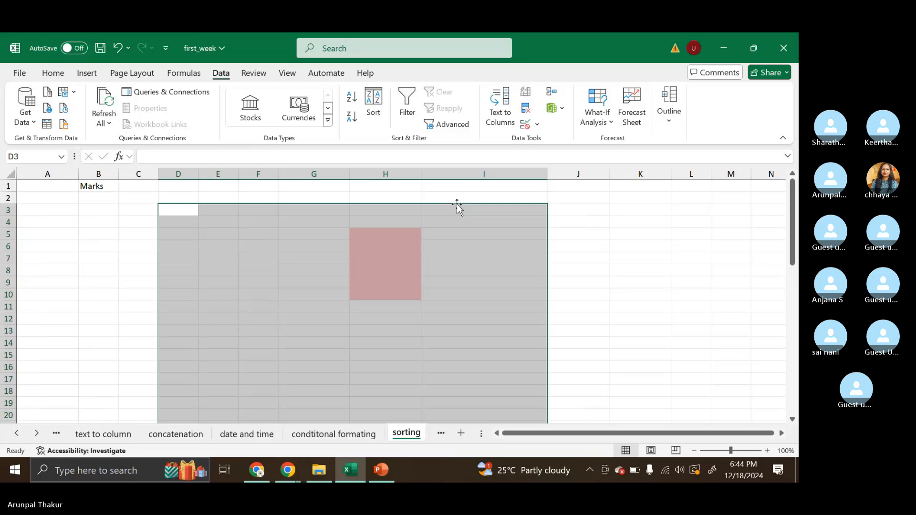
{"action": "left_click", "coordinate": [52, 73]}
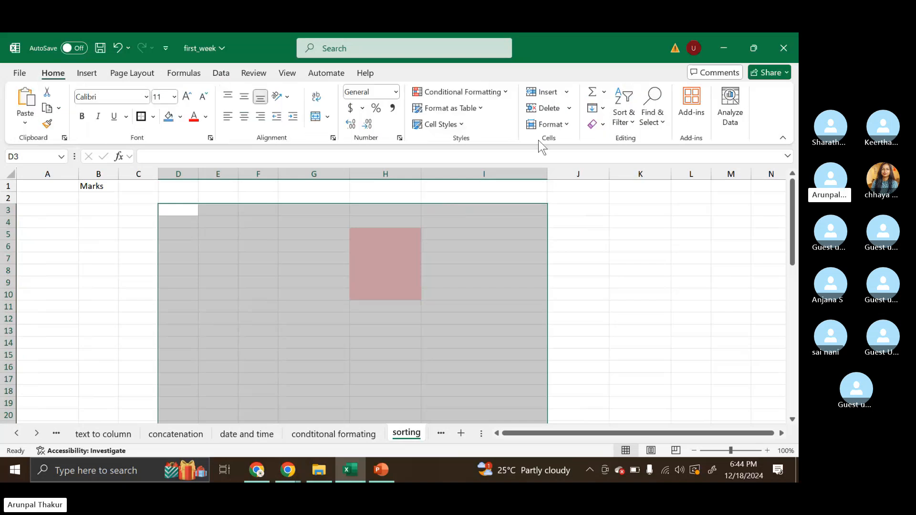
{"action": "left_click", "coordinate": [597, 127]}
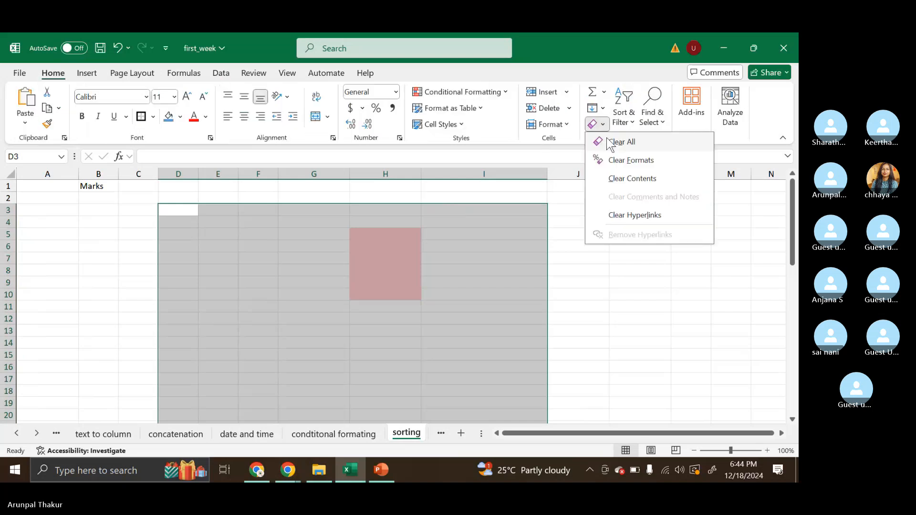
{"action": "left_click", "coordinate": [610, 142]}
Clear all contents and formats from the second Payment Mode and Amount list, range A29:C52.
{"action": "scroll", "coordinate": [589, 202], "scroll_direction": "down", "scroll_amount": 7}
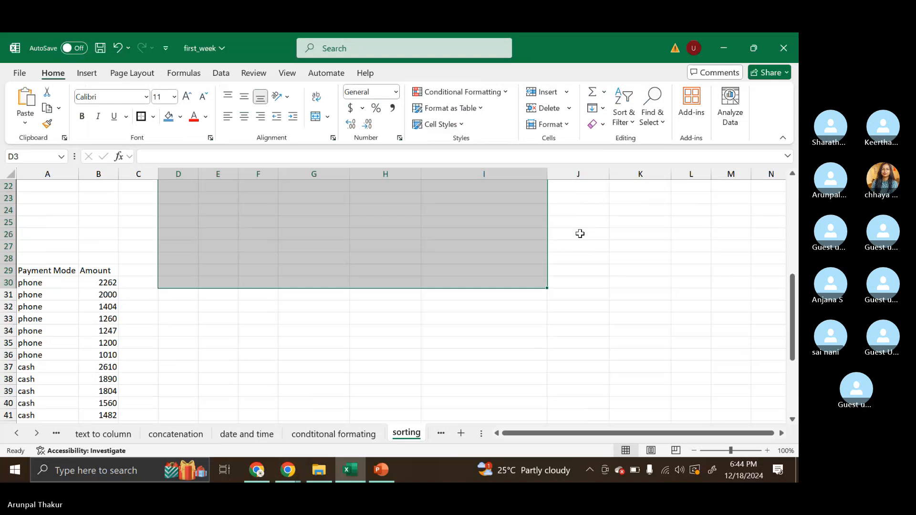
{"action": "scroll", "coordinate": [578, 233], "scroll_direction": "down", "scroll_amount": 4}
{"action": "left_click", "coordinate": [125, 403]}
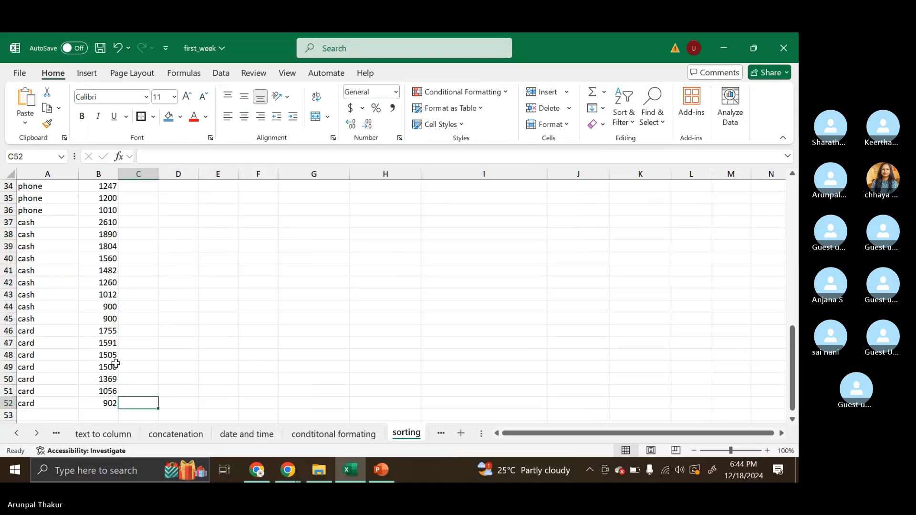
{"action": "left_click_drag", "start_coordinate": [116, 364], "coordinate": [55, 198]}
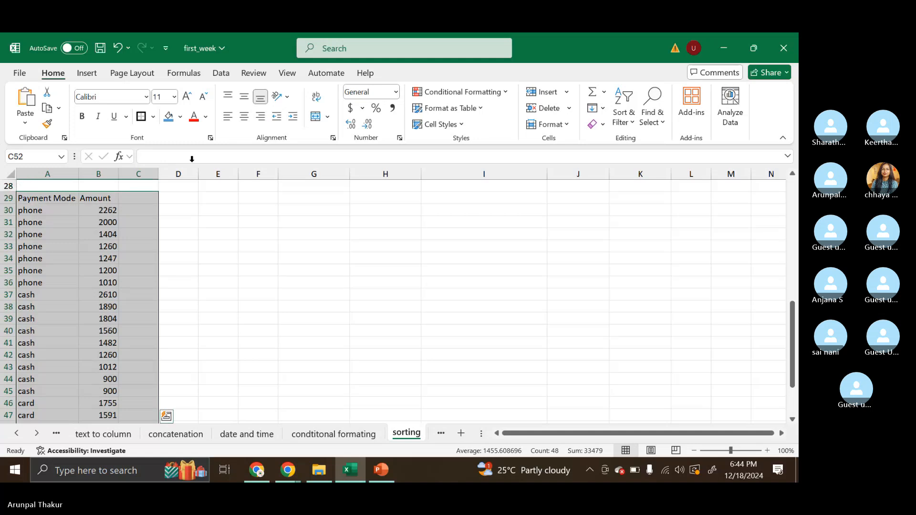
{"action": "left_click", "coordinate": [597, 124]}
{"action": "left_click", "coordinate": [620, 142]}
Clear all contents and formats from the leftover Marks heading in cell B1.
{"action": "scroll", "coordinate": [538, 250], "scroll_direction": "down", "scroll_amount": 4}
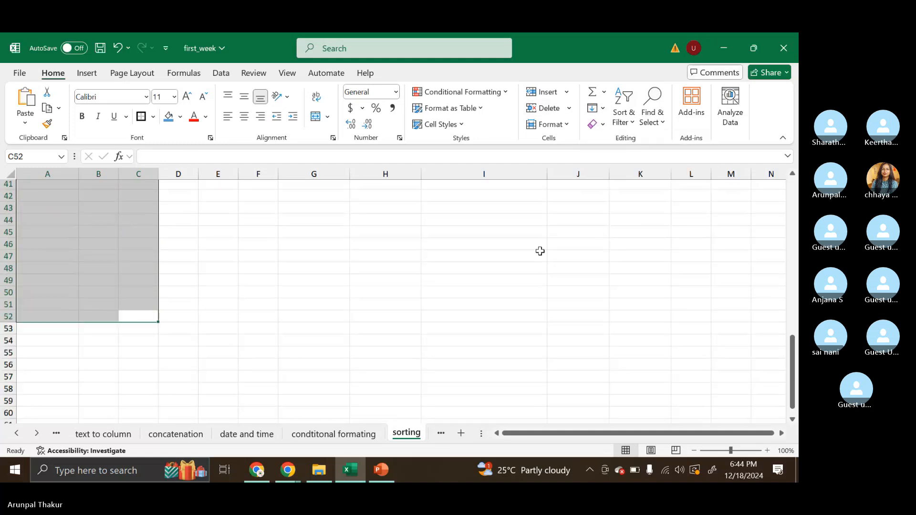
{"action": "scroll", "coordinate": [305, 358], "scroll_direction": "up", "scroll_amount": 13}
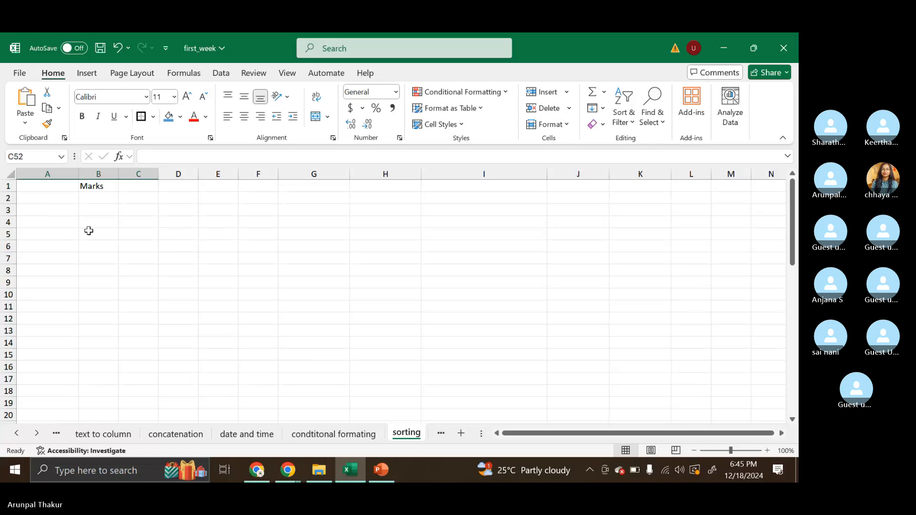
{"action": "left_click", "coordinate": [93, 186]}
{"action": "left_click", "coordinate": [595, 124]}
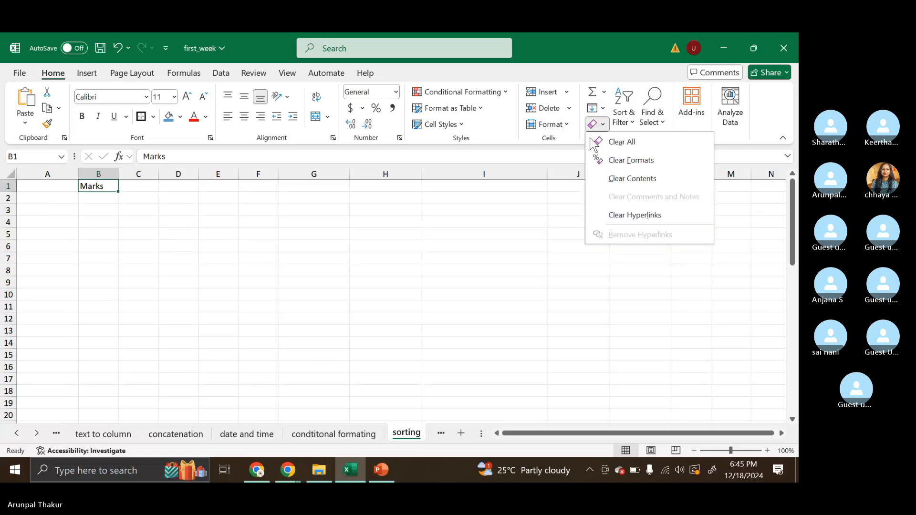
{"action": "left_click", "coordinate": [620, 142]}
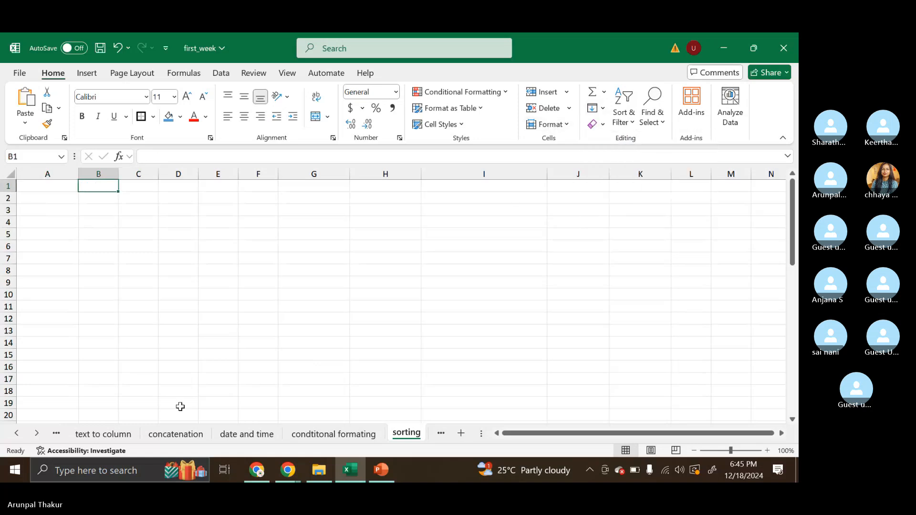
Copy the Boxes Sold, Amount and Payment Mode data, E5:H28, from the raw data sheet and paste it at G2 on the sorting sheet.
{"action": "left_click", "coordinate": [25, 440]}
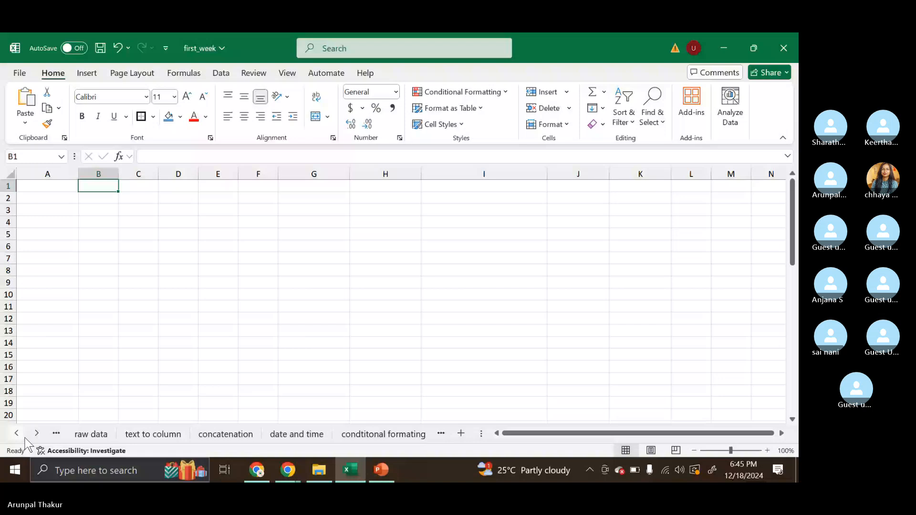
{"action": "left_click", "coordinate": [90, 434]}
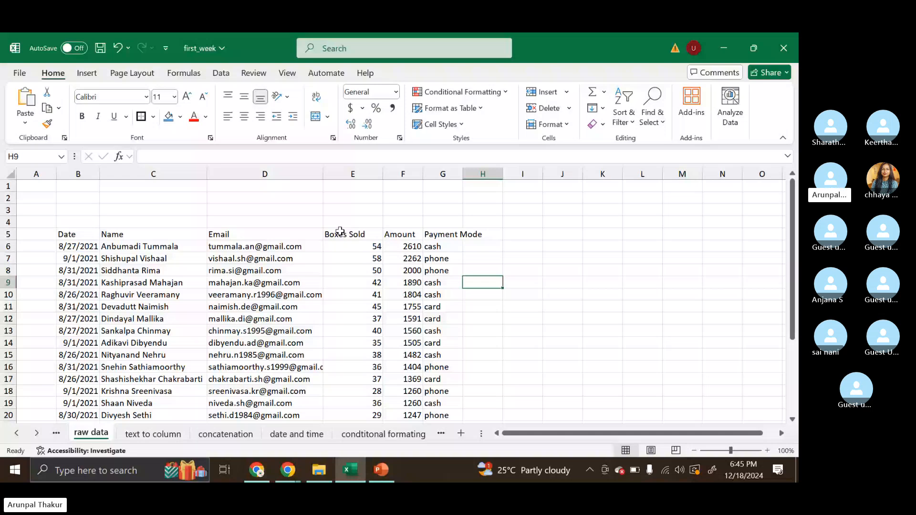
{"action": "left_click_drag", "start_coordinate": [339, 230], "coordinate": [445, 436]}
{"action": "key", "text": "ctrl+c"}
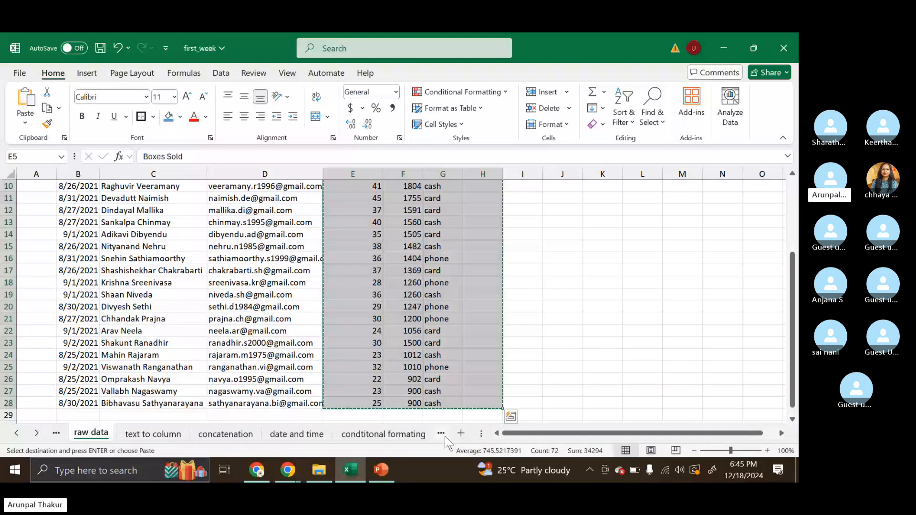
{"action": "left_click", "coordinate": [41, 433]}
{"action": "left_click", "coordinate": [40, 433]}
{"action": "left_click", "coordinate": [332, 433]}
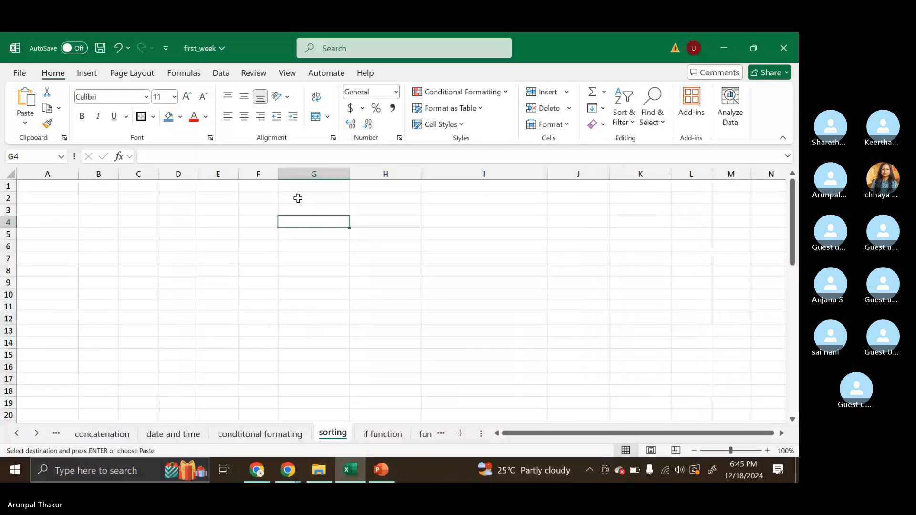
{"action": "left_click", "coordinate": [298, 198]}
{"action": "key", "text": "ctrl+v"}
{"action": "left_click", "coordinate": [663, 282]}
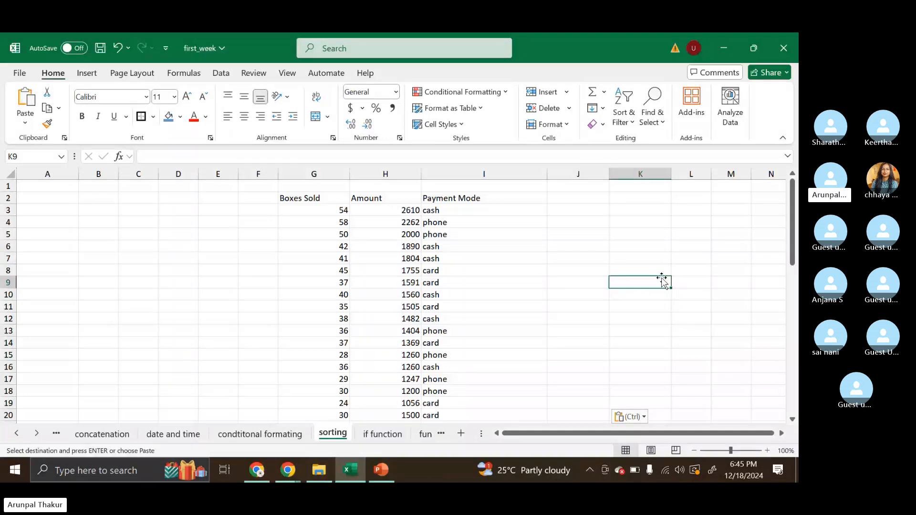
{"action": "key", "text": "ctrl+Page_Up"}
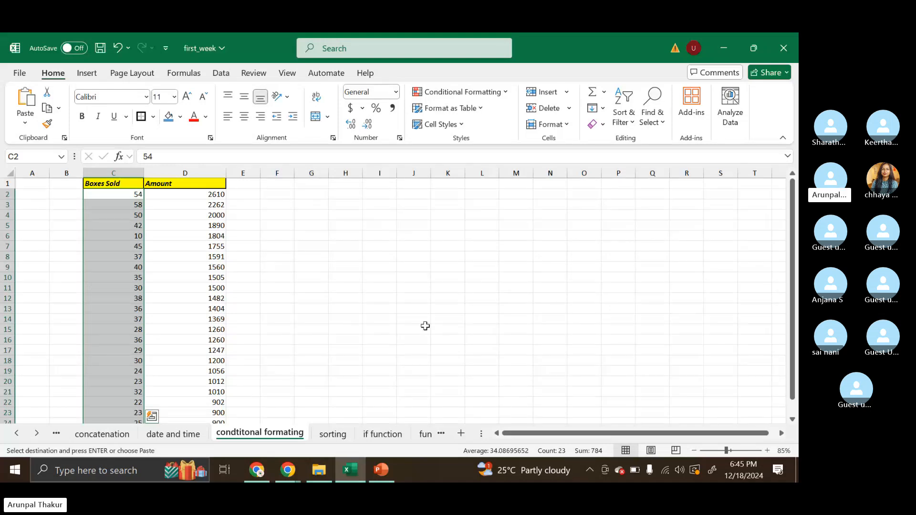
{"action": "key", "text": "ctrl+Page_Down"}
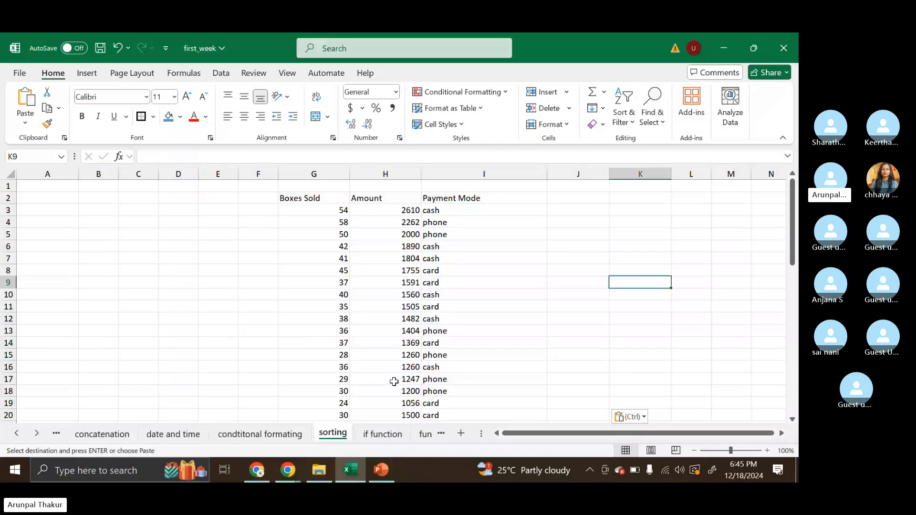
Move the Payment Mode column from I2 to F2, before Boxes Sold, and widen column F to fit its heading.
{"action": "left_click", "coordinate": [465, 197]}
{"action": "left_click_drag", "start_coordinate": [464, 197], "coordinate": [489, 399]}
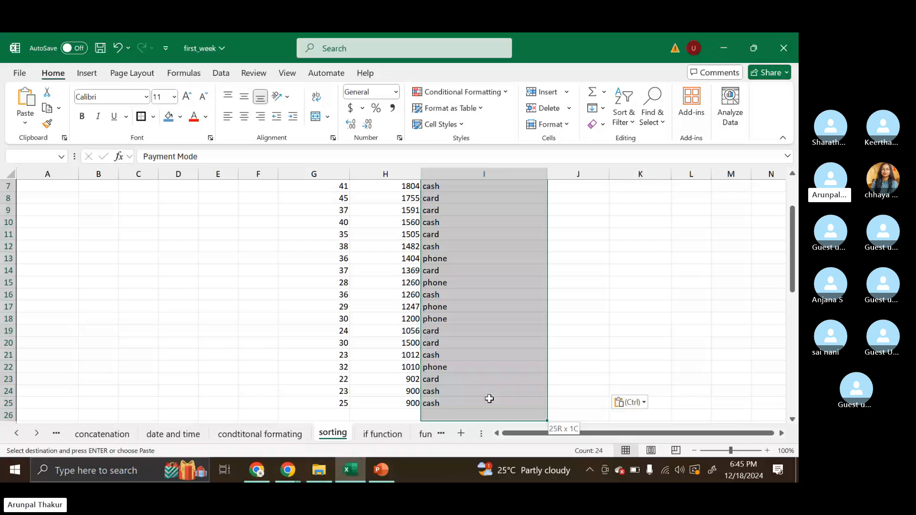
{"action": "scroll", "coordinate": [246, 202], "scroll_direction": "up", "scroll_amount": 2}
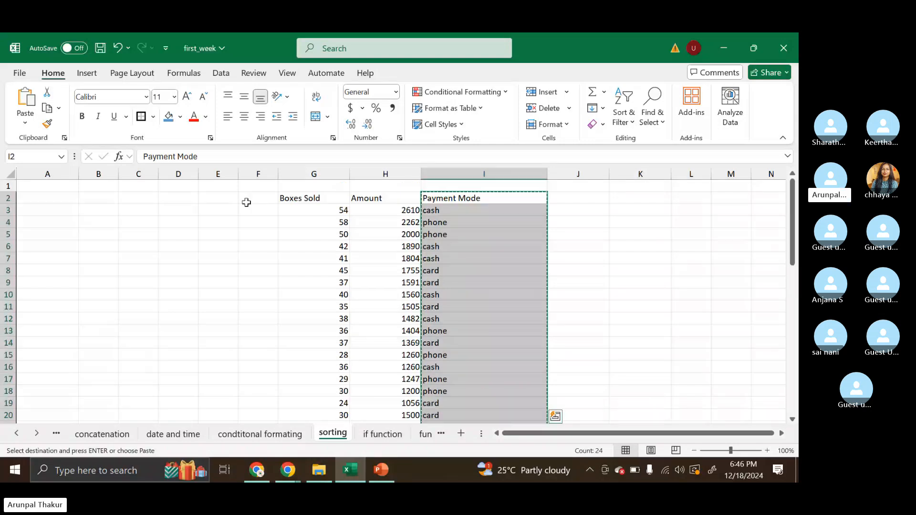
{"action": "left_click", "coordinate": [246, 202]}
{"action": "key", "text": "ctrl+v"}
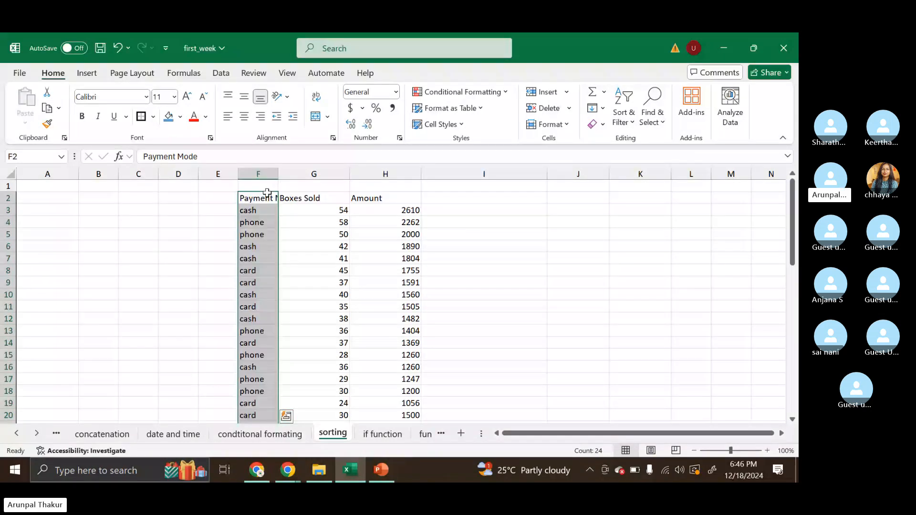
{"action": "left_click_drag", "start_coordinate": [278, 174], "coordinate": [326, 176]}
{"action": "left_click", "coordinate": [557, 223]}
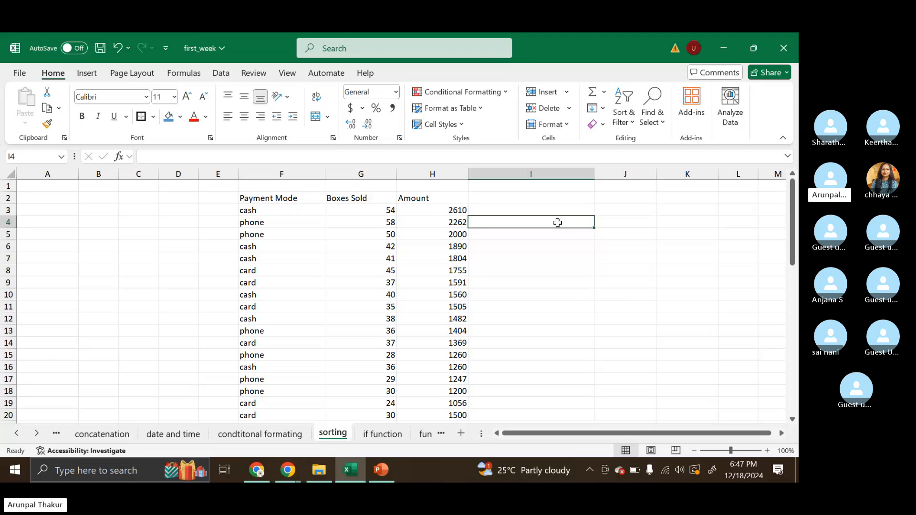
{"action": "left_click_drag", "start_coordinate": [267, 211], "coordinate": [297, 449]}
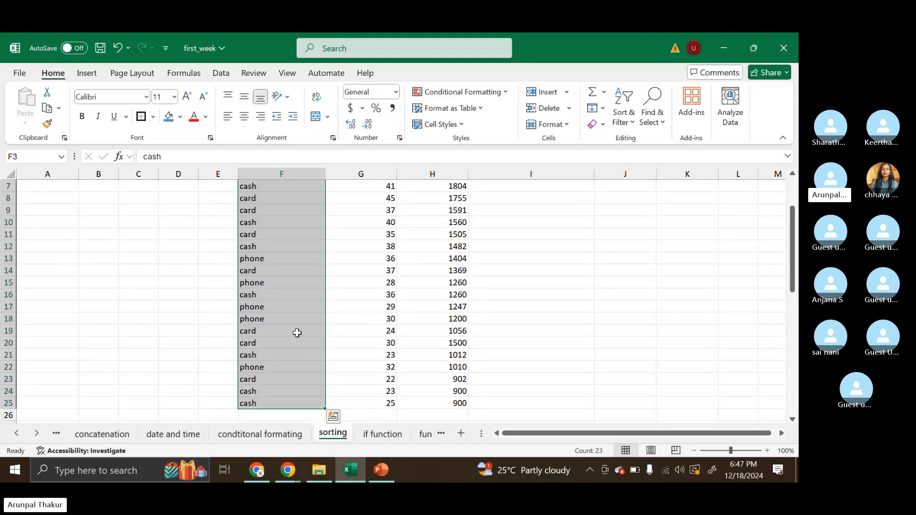
{"action": "left_click", "coordinate": [221, 72]}
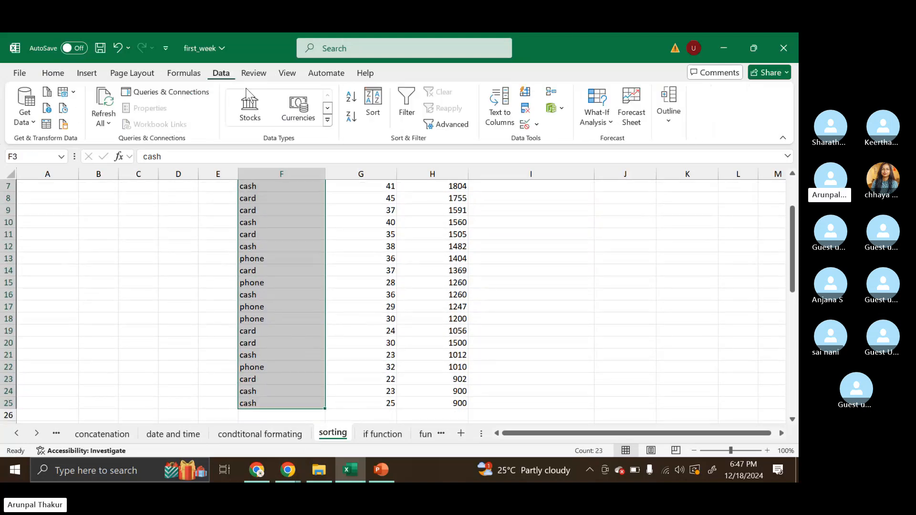
{"action": "left_click", "coordinate": [376, 102]}
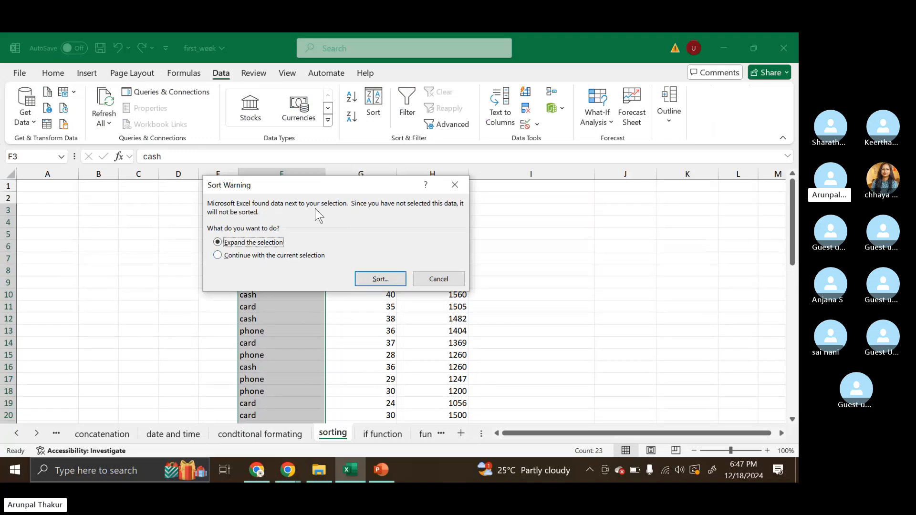
{"action": "left_click_drag", "start_coordinate": [321, 190], "coordinate": [213, 232]}
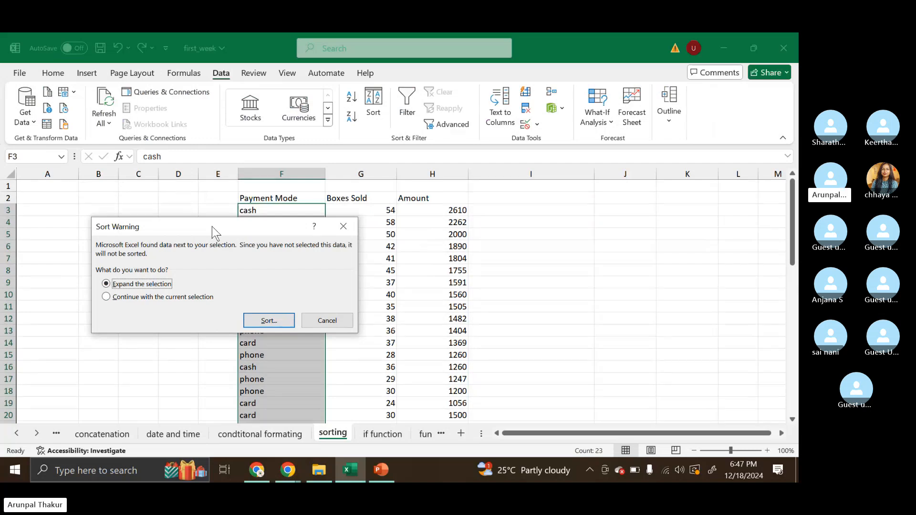
{"action": "left_click_drag", "start_coordinate": [211, 226], "coordinate": [610, 207]}
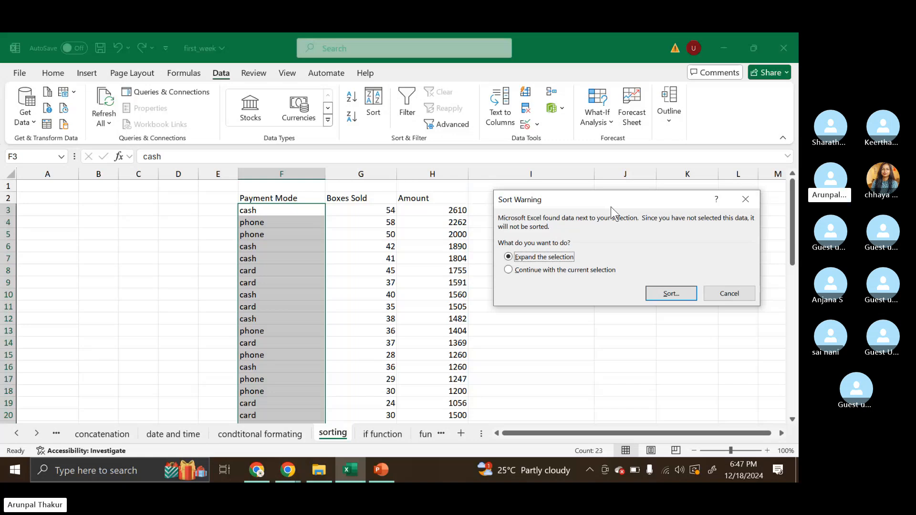
{"action": "left_click", "coordinate": [728, 294]}
{"action": "left_click", "coordinate": [599, 257]}
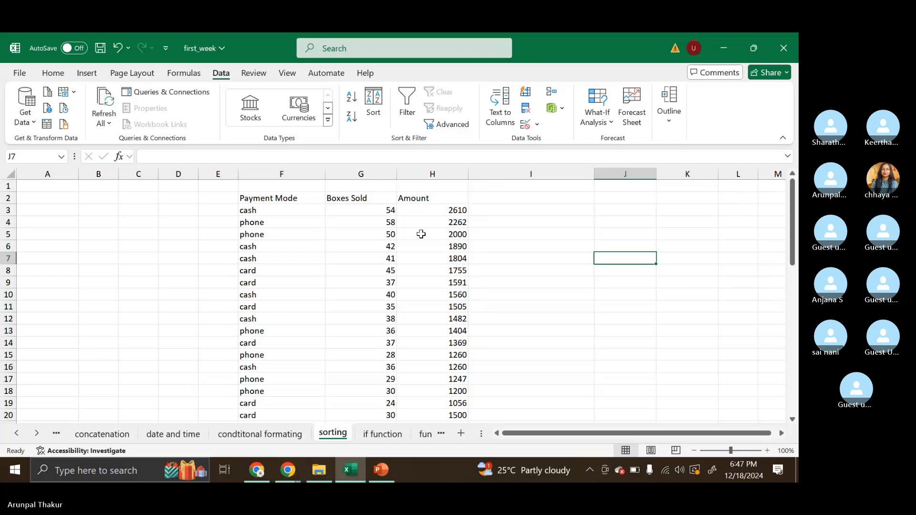
Select the Boxes Sold values in G3:G25 on the sorting sheet.
{"action": "left_click", "coordinate": [372, 208]}
{"action": "left_click_drag", "start_coordinate": [373, 208], "coordinate": [380, 395]}
{"action": "scroll", "coordinate": [592, 338], "scroll_direction": "up", "scroll_amount": 3}
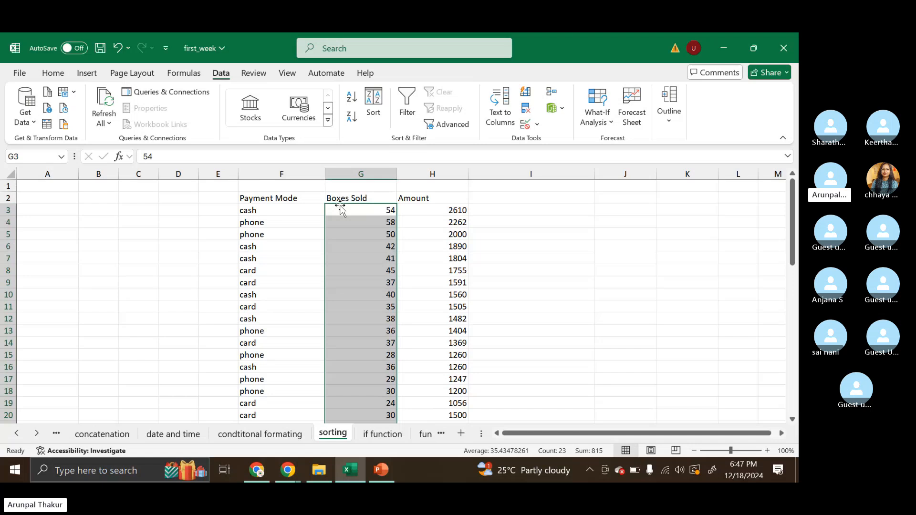
Review the full source table on the raw data sheet and return to the sorting sheet.
{"action": "left_click", "coordinate": [17, 434]}
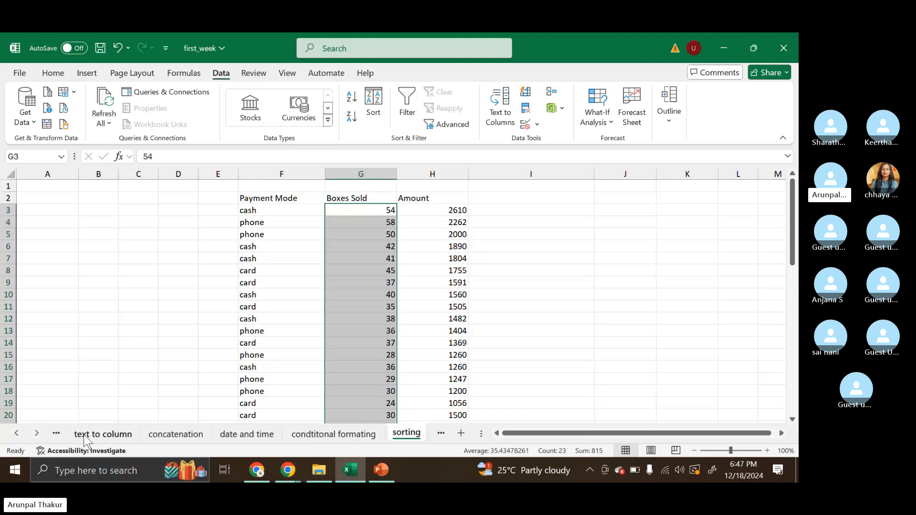
{"action": "left_click", "coordinate": [18, 434]}
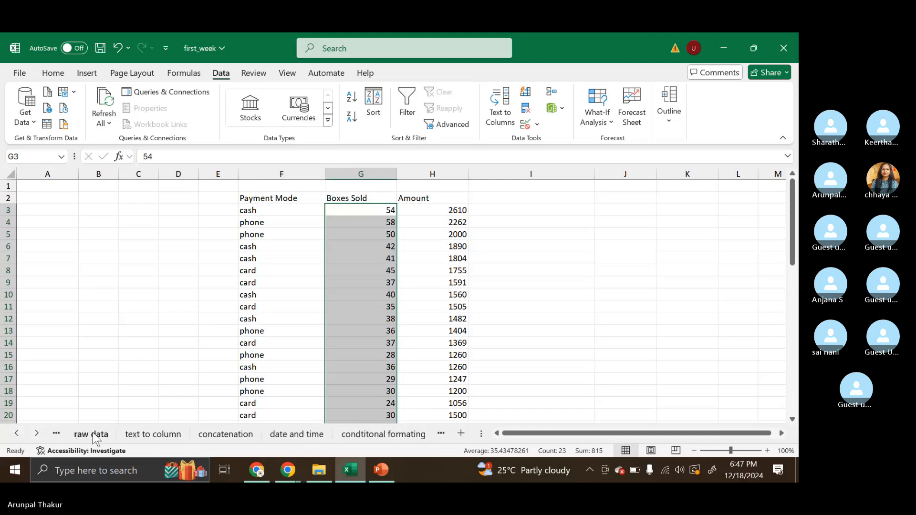
{"action": "left_click", "coordinate": [93, 435]}
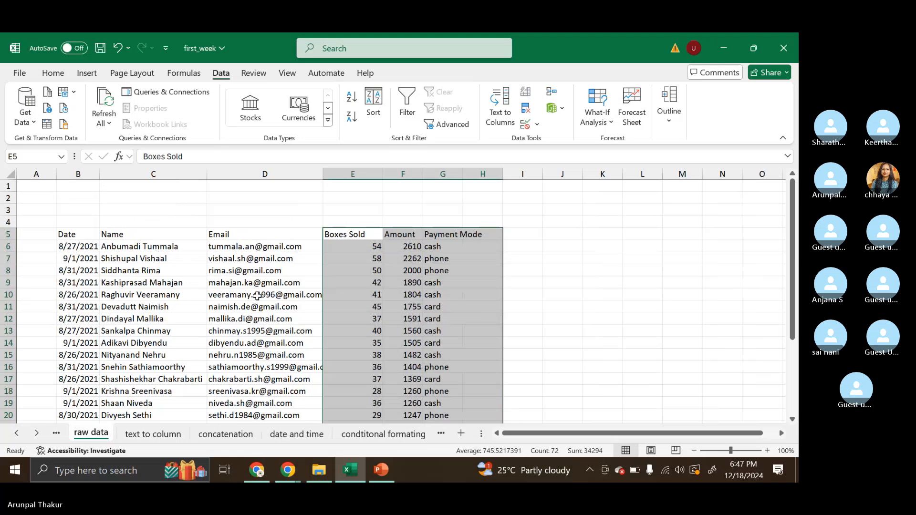
{"action": "scroll", "coordinate": [258, 296], "scroll_direction": "down", "scroll_amount": 5}
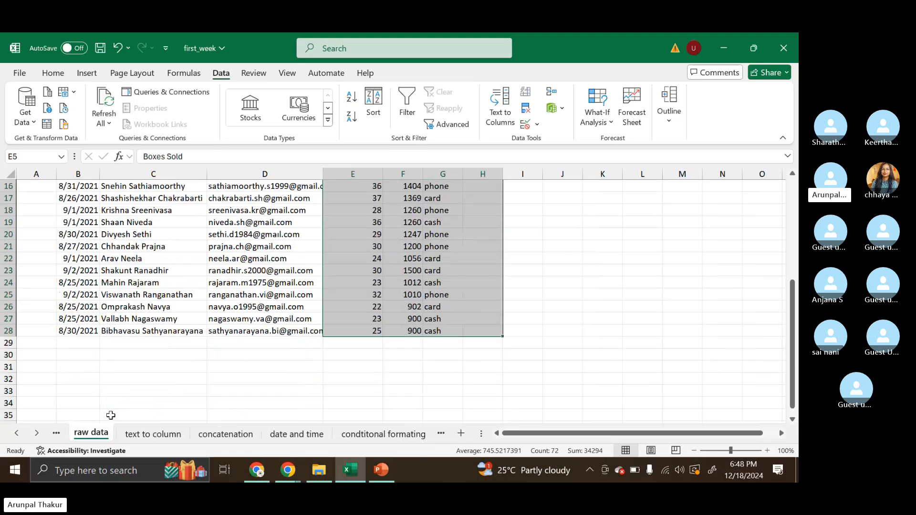
{"action": "left_click", "coordinate": [36, 432]}
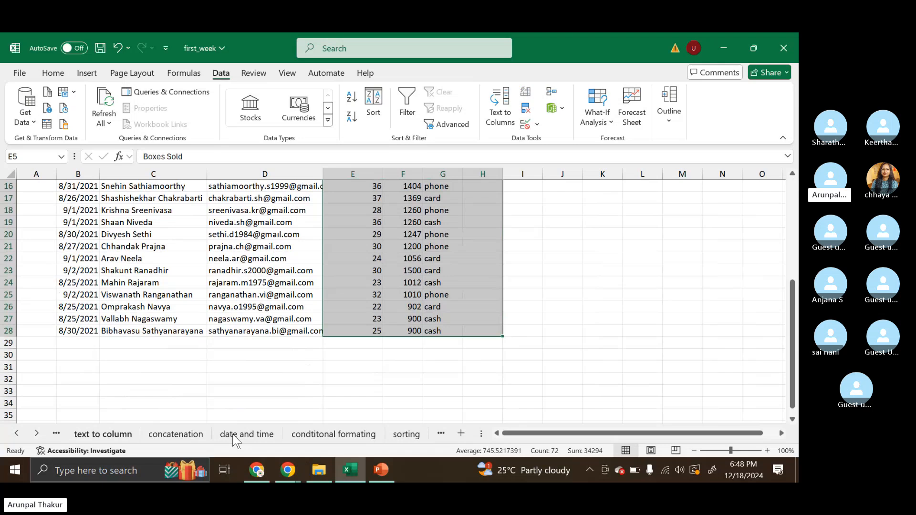
{"action": "left_click", "coordinate": [408, 433]}
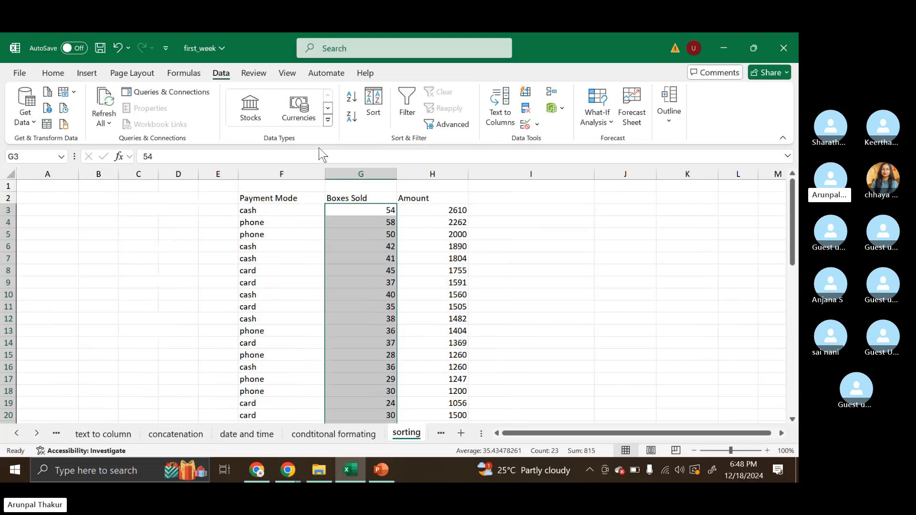
Try sorting only the Boxes Sold values from smallest to largest, continuing with the current selection, and undo that sort.
{"action": "left_click", "coordinate": [372, 100]}
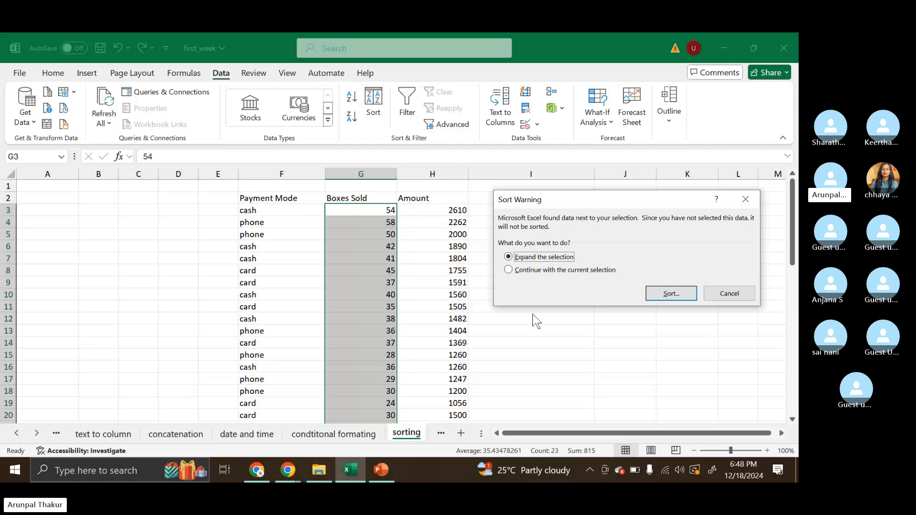
{"action": "left_click", "coordinate": [509, 271]}
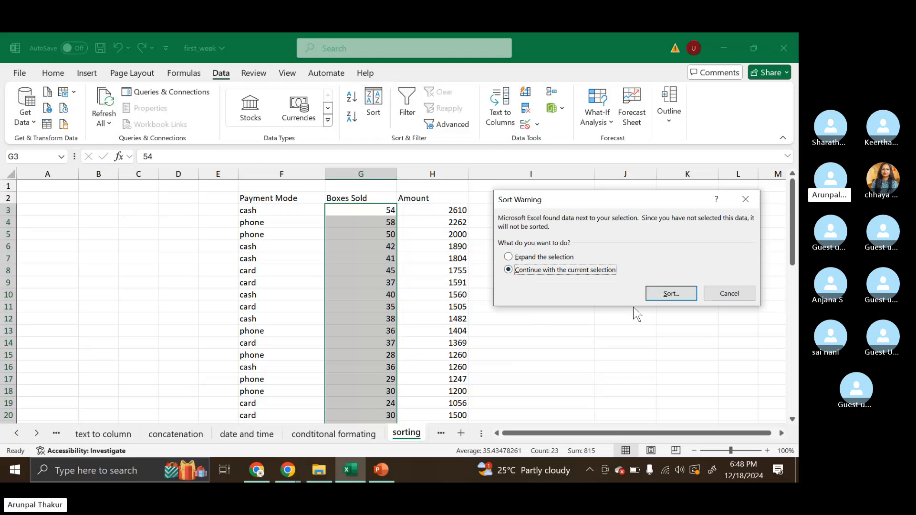
{"action": "left_click", "coordinate": [672, 294]}
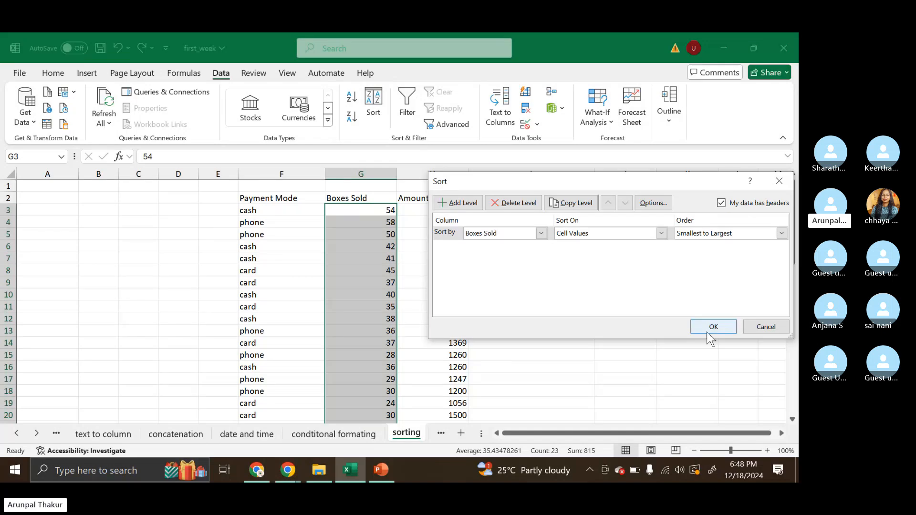
{"action": "left_click", "coordinate": [706, 332]}
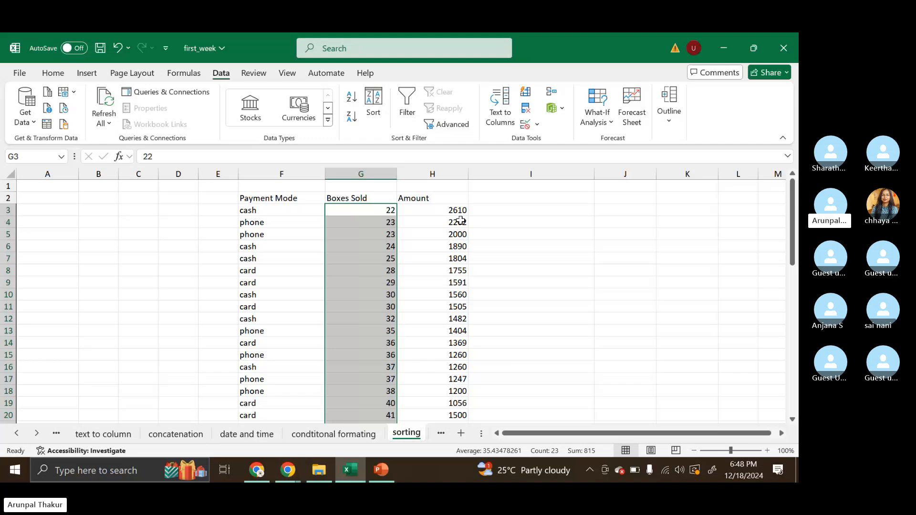
{"action": "key", "text": "ctrl+z"}
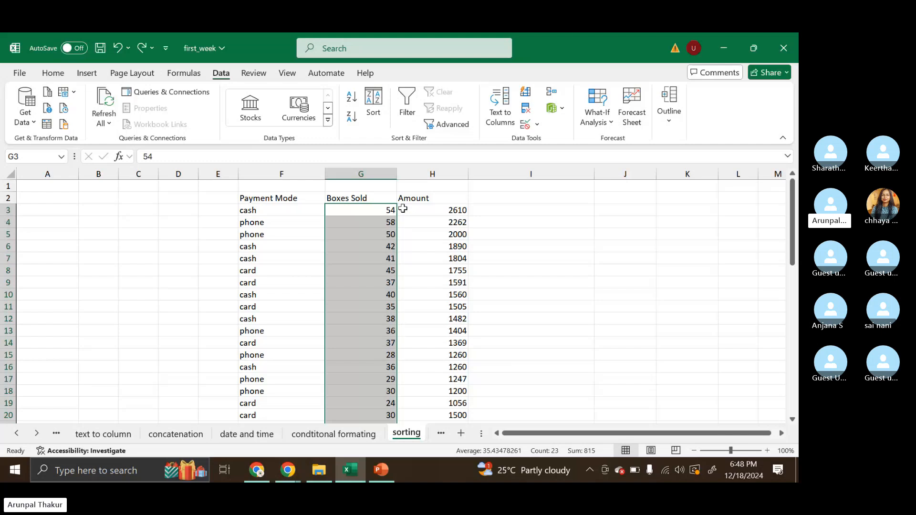
Start a sort of the whole table with the selection expanded, choosing Payment Mode as the column to sort by.
{"action": "left_click", "coordinate": [380, 103]}
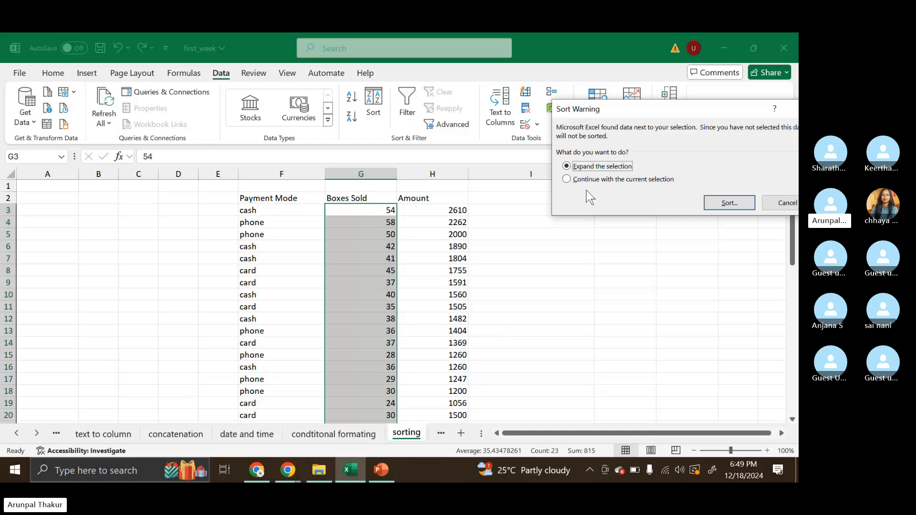
{"action": "left_click", "coordinate": [726, 200]}
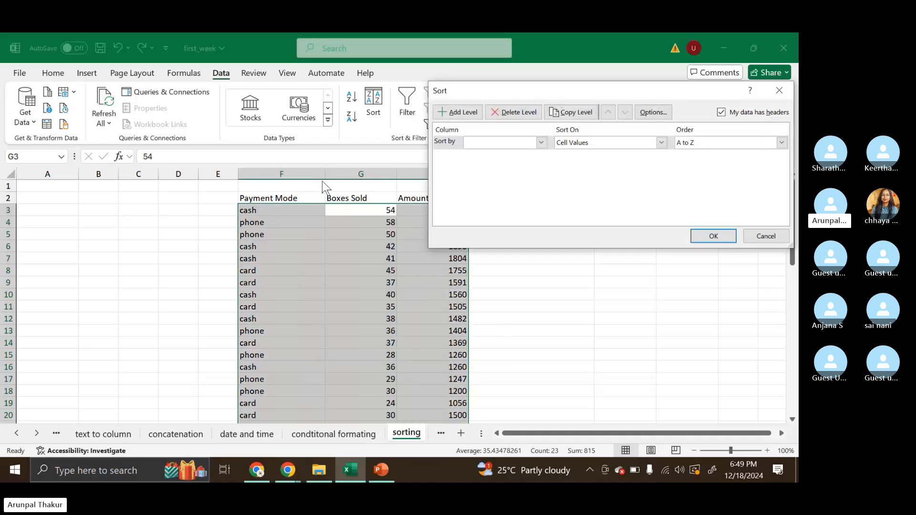
{"action": "left_click_drag", "start_coordinate": [495, 79], "coordinate": [551, 349]}
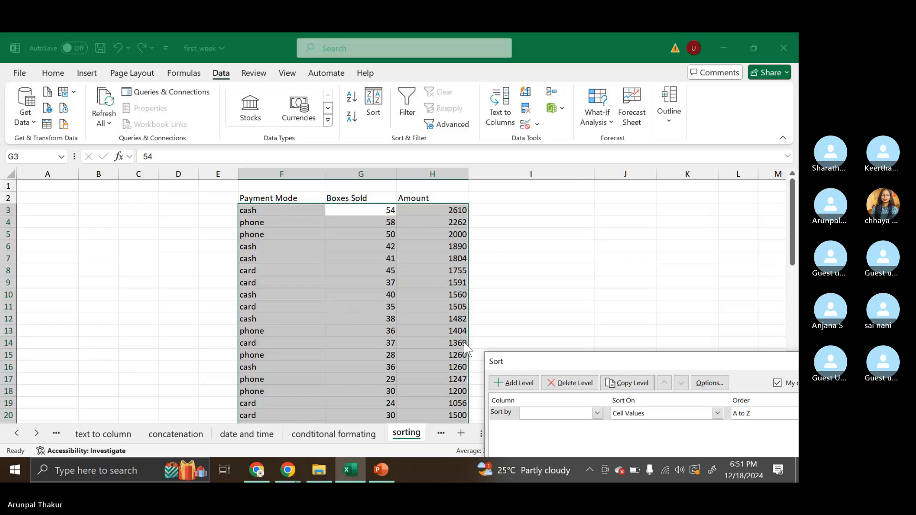
{"action": "left_click_drag", "start_coordinate": [560, 361], "coordinate": [535, 144]}
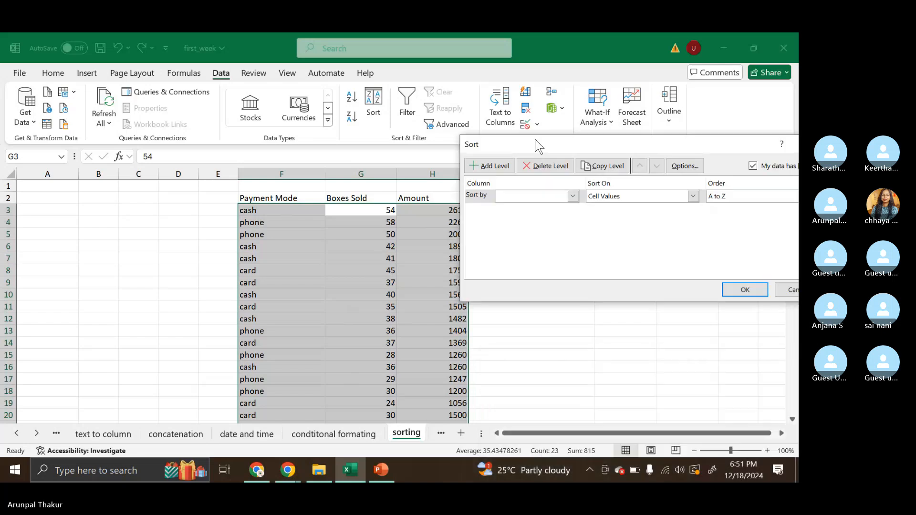
{"action": "left_click", "coordinate": [573, 199]}
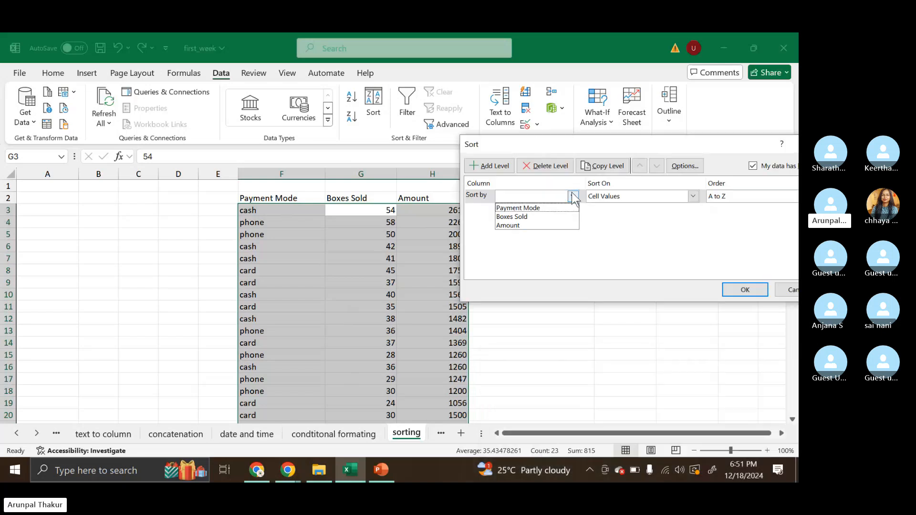
{"action": "left_click", "coordinate": [549, 208]}
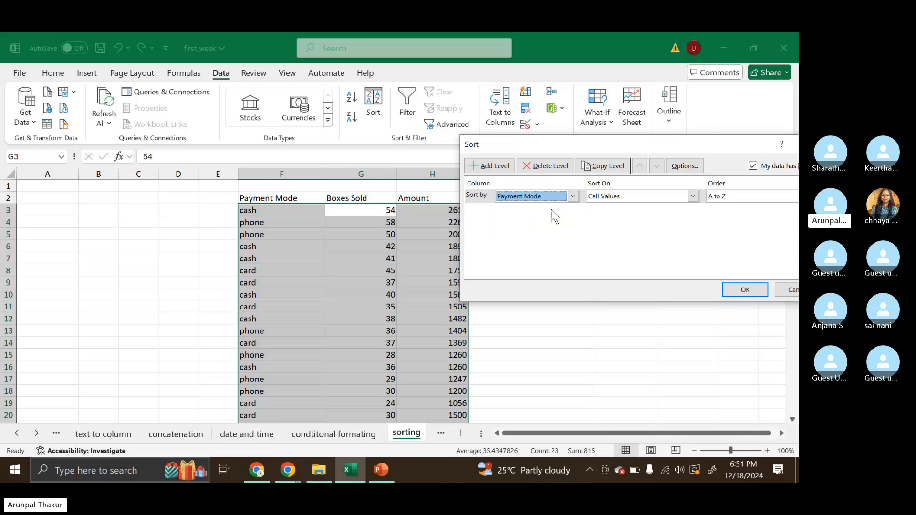